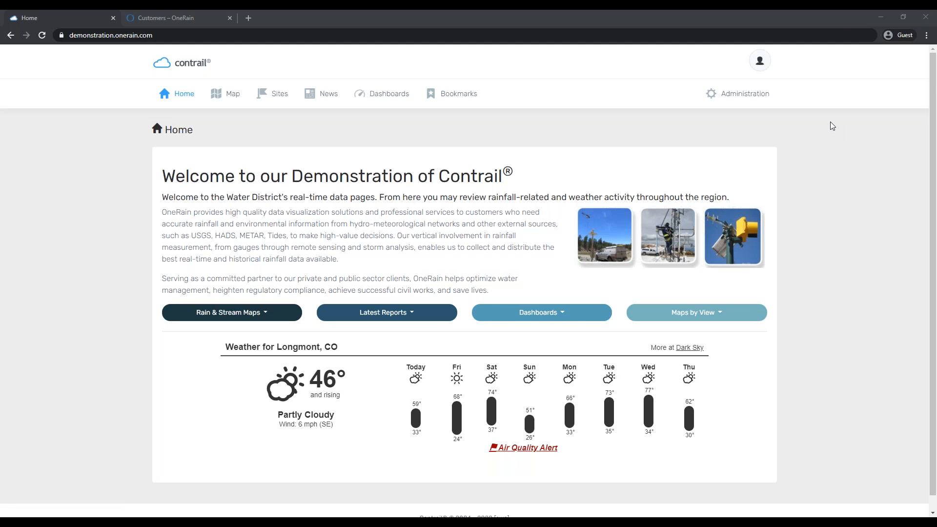
- Open the dashboards administration list and place Widget: Sensors first in the dashboard sort order
left_click(732, 98)
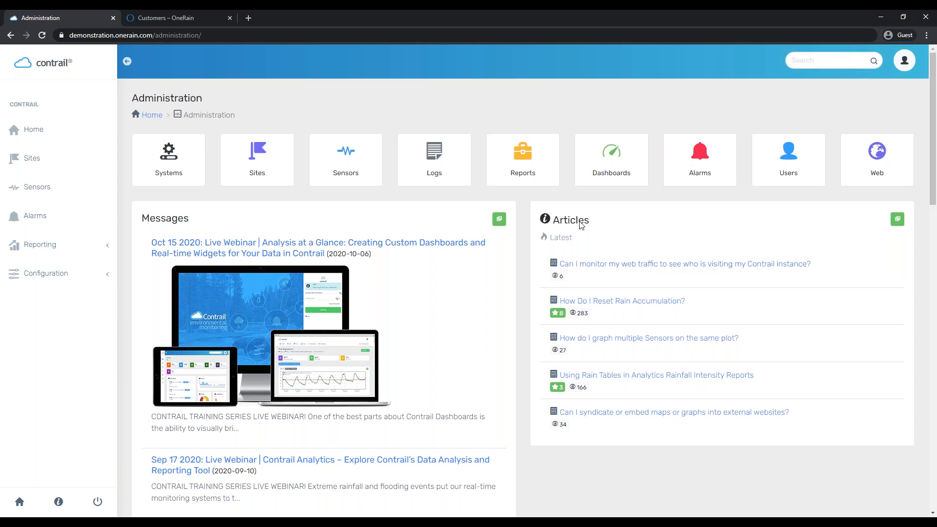
left_click(617, 167)
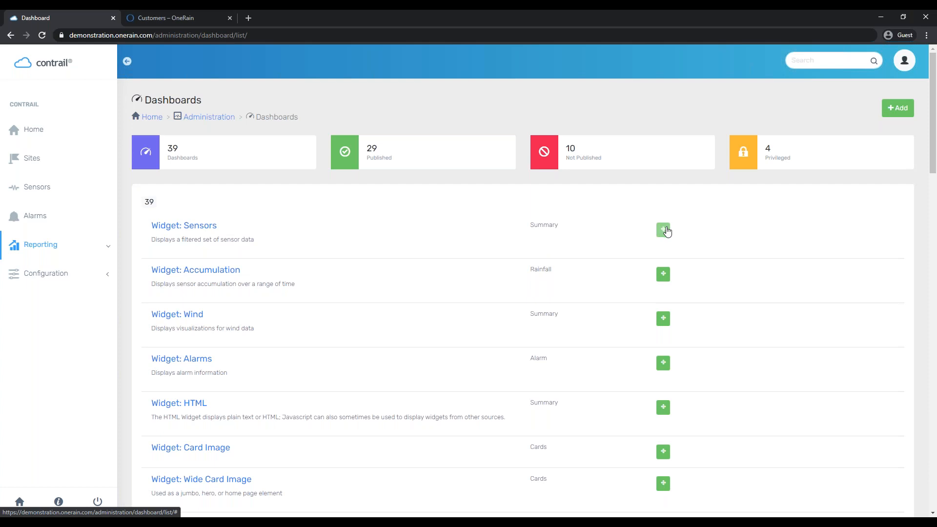
left_click_drag(663, 232, 195, 211)
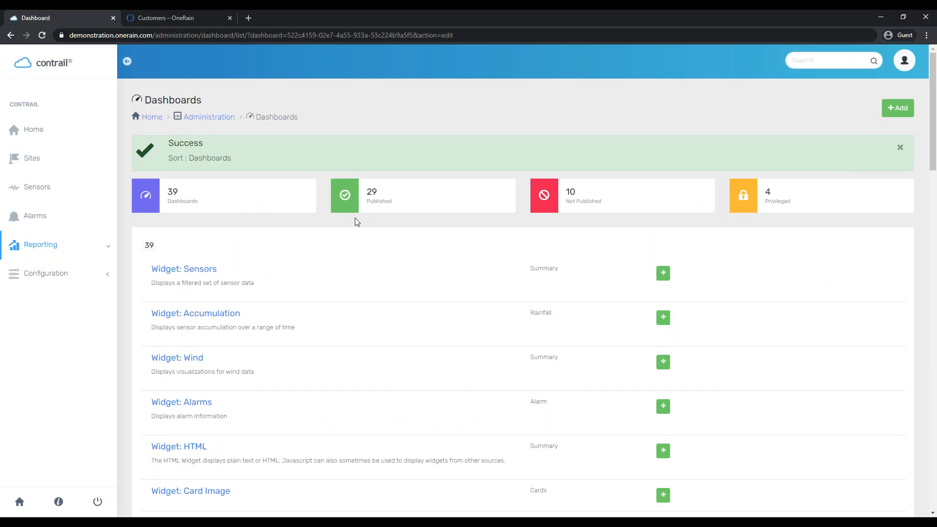
- Look through the dashboard list and open Widget: Sensors to examine the names and types of its widgets
scroll(370, 372, "down", 8)
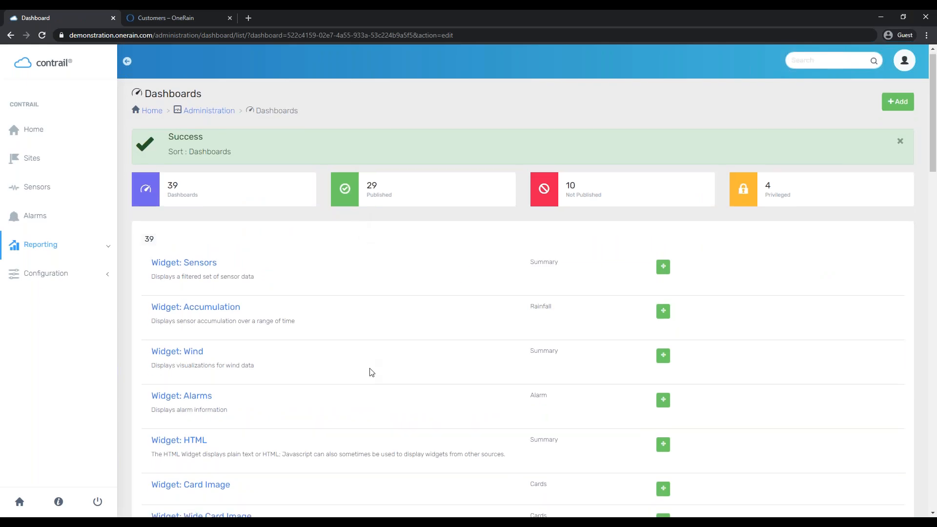
scroll(344, 443, "down", 12)
scroll(338, 452, "up", 20)
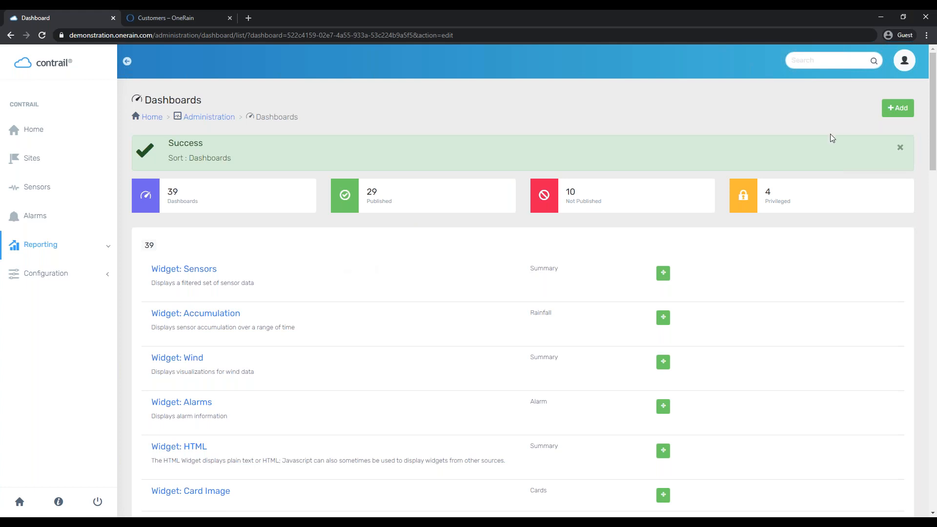
left_click(213, 272)
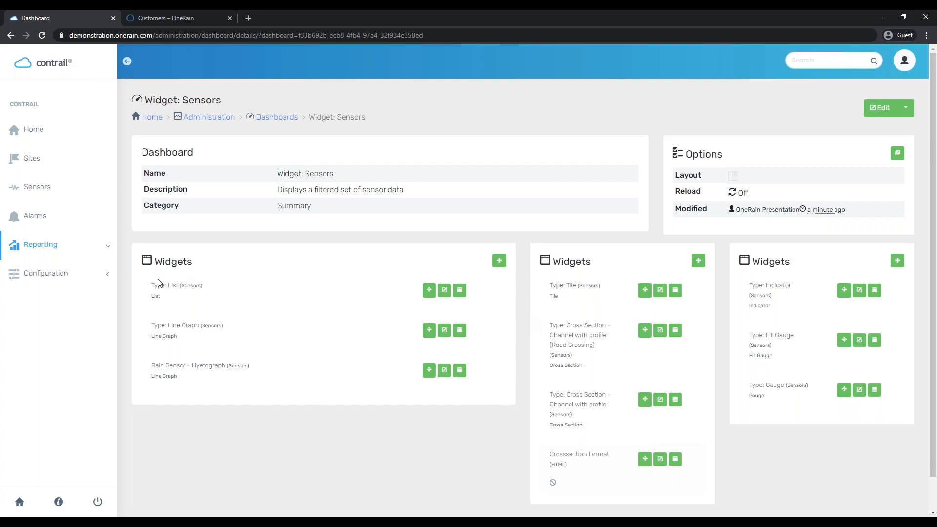
left_click_drag(155, 286, 180, 286)
left_click_drag(182, 286, 199, 285)
left_click_drag(150, 296, 164, 300)
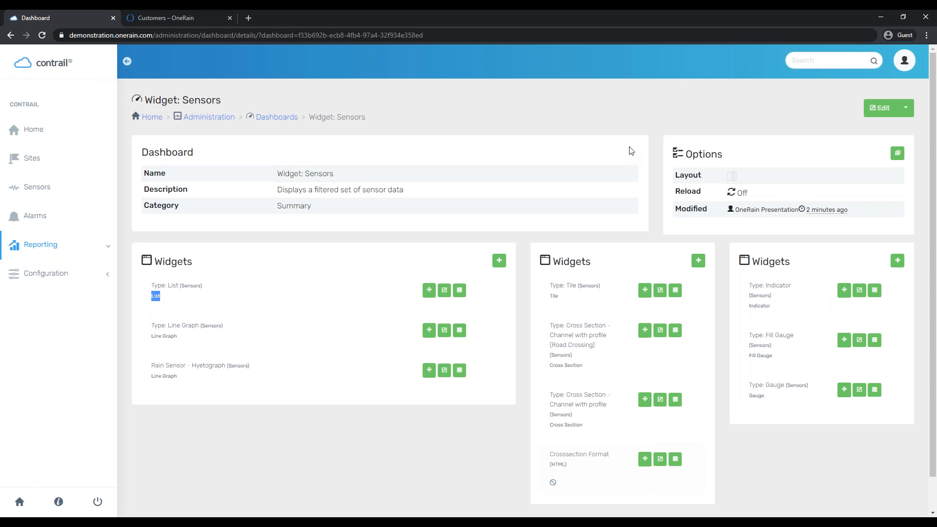
- Start a new dashboard named "Weather Summary" with the description "Dashboard for October Webinar"
left_click(276, 117)
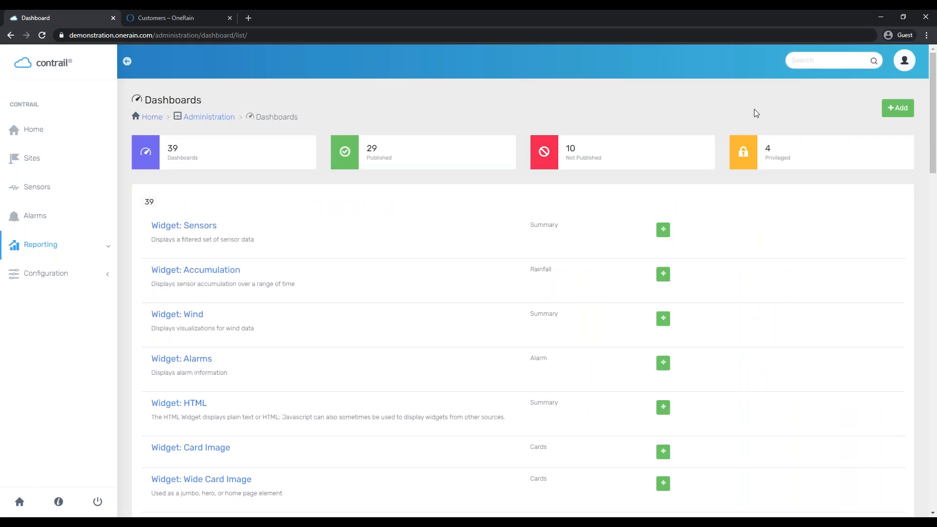
left_click(898, 107)
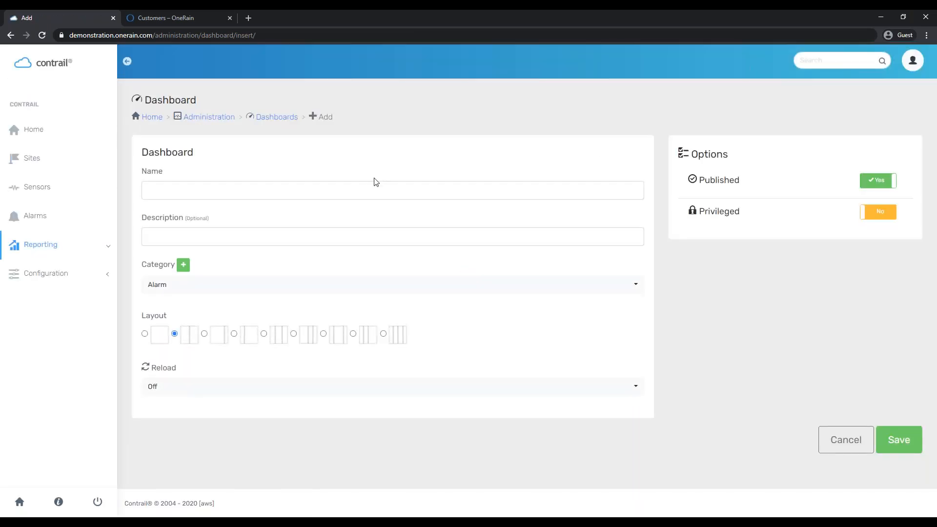
left_click(374, 190)
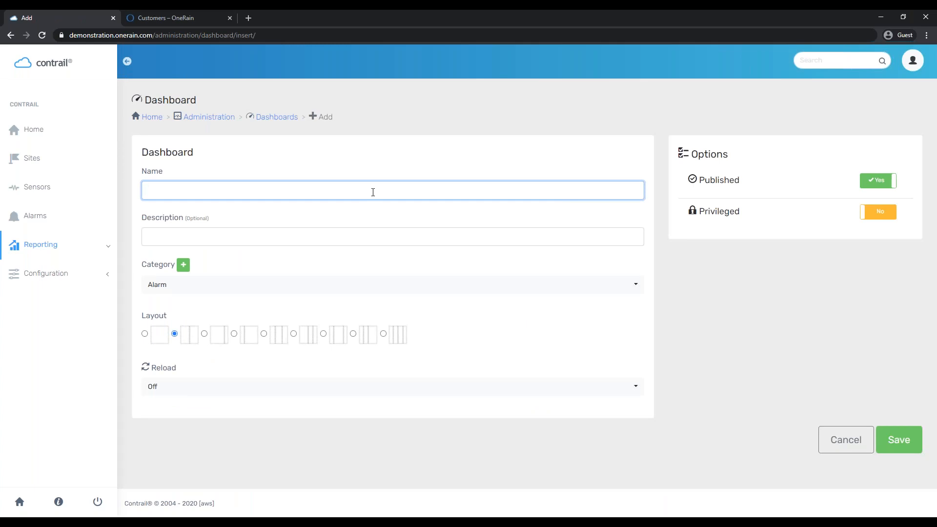
type("Sum")
type("Weather")
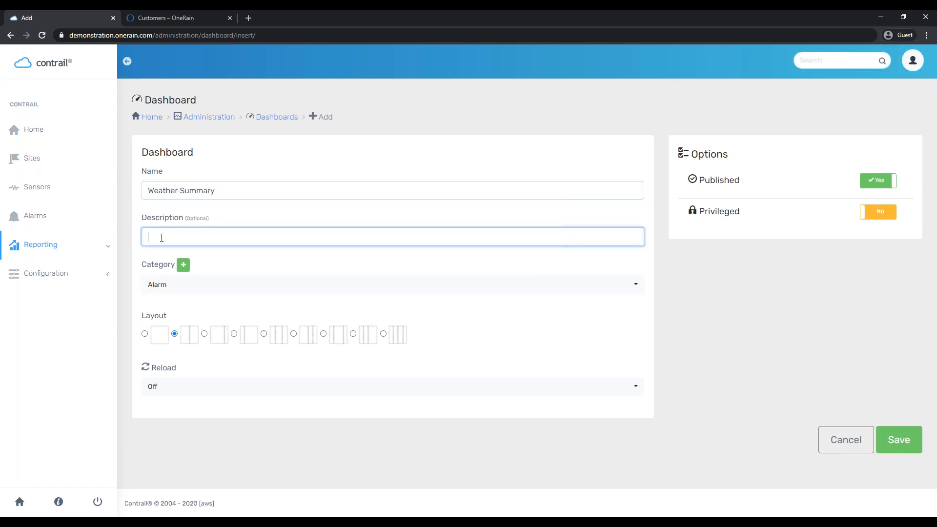
type("w")
type("ashboard fo")
type("r October Webi")
type("nar")
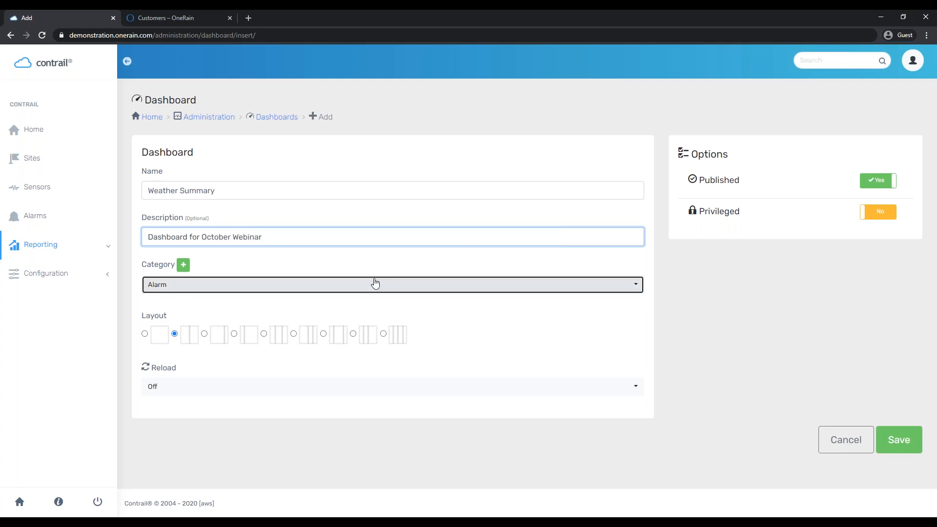
left_click(375, 284)
scroll(336, 361, "down", 2)
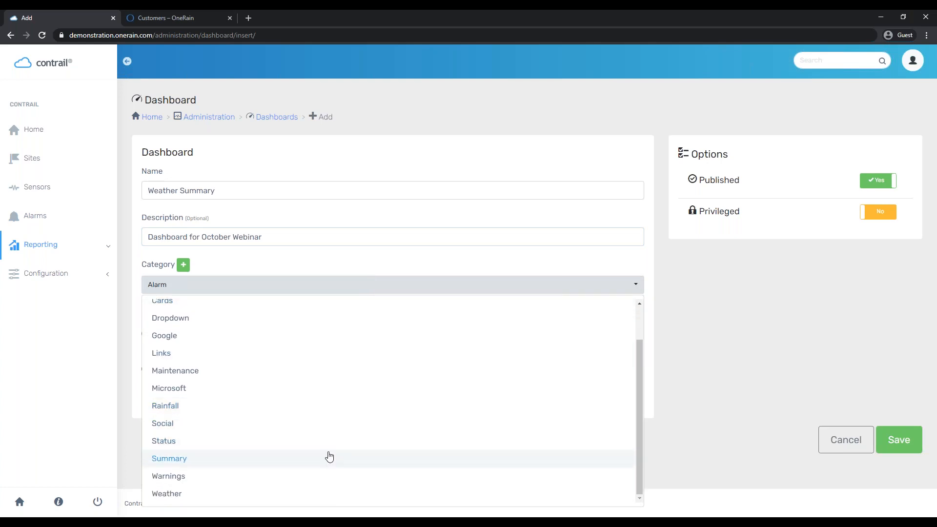
scroll(313, 454, "up", 2)
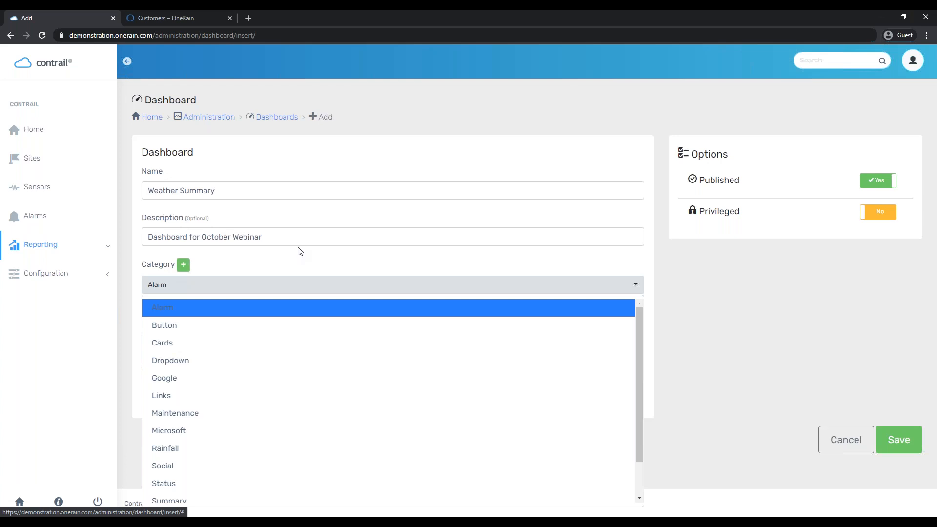
left_click(738, 316)
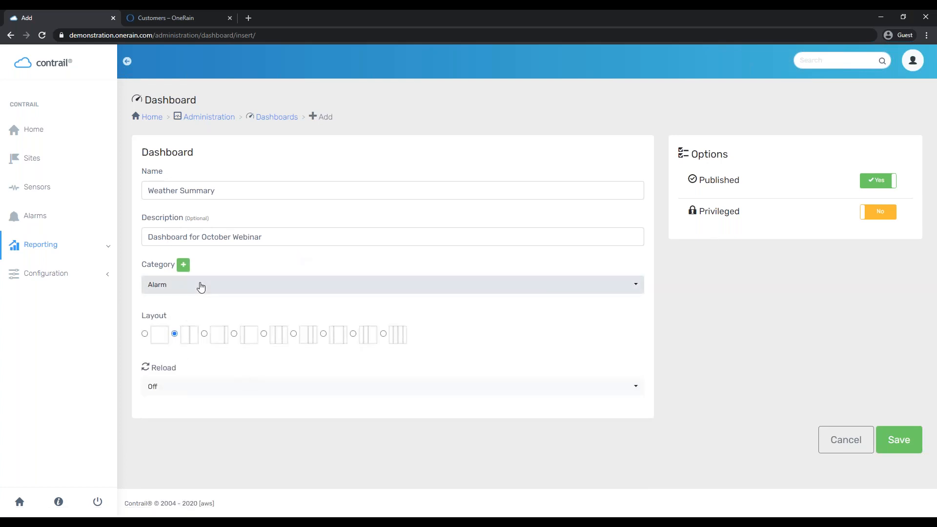
- Set the category to Summary, choose the three-column layout with a wide middle column, leave Reload off and save the dashboard
left_click(200, 290)
scroll(213, 403, "down", 2)
left_click(199, 459)
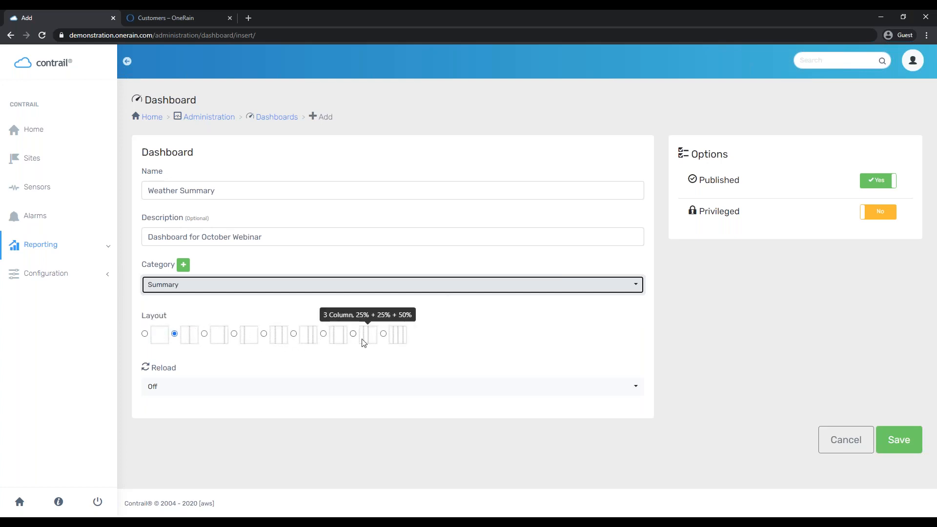
left_click(336, 338)
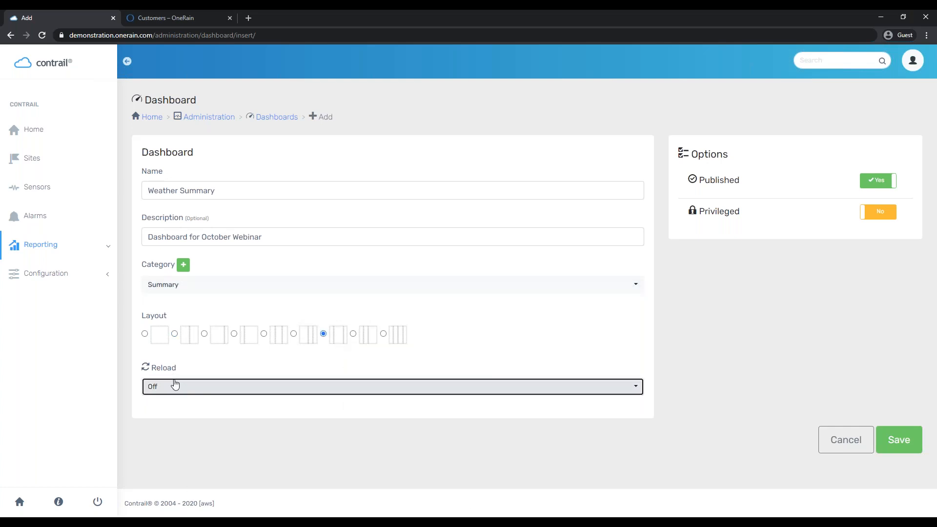
left_click(175, 385)
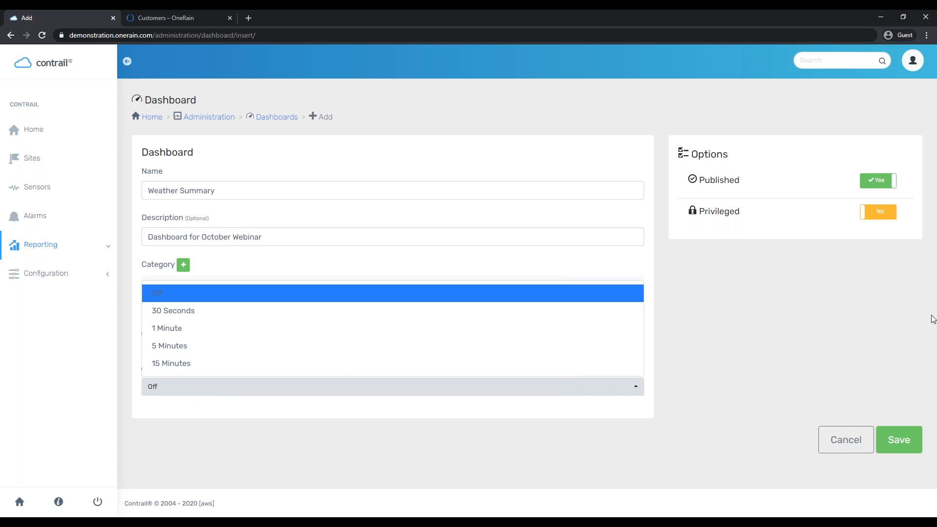
left_click(877, 307)
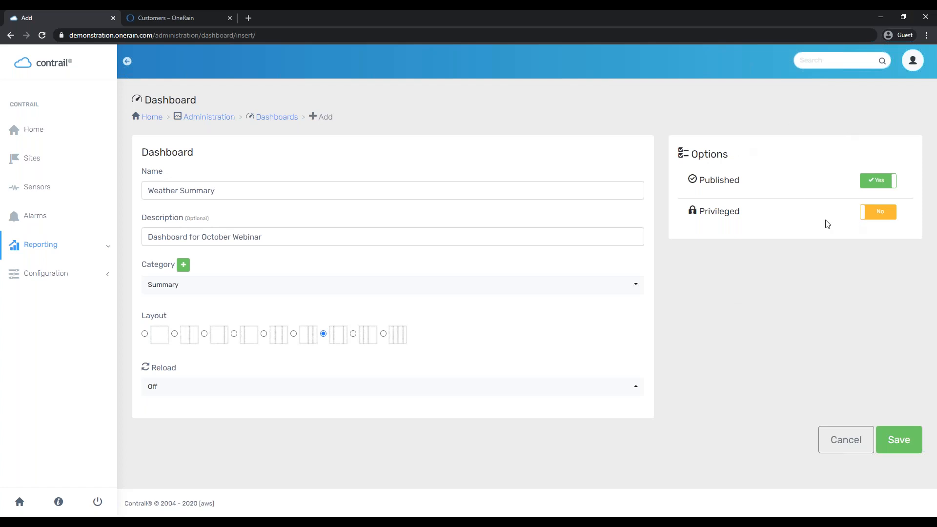
left_click(905, 449)
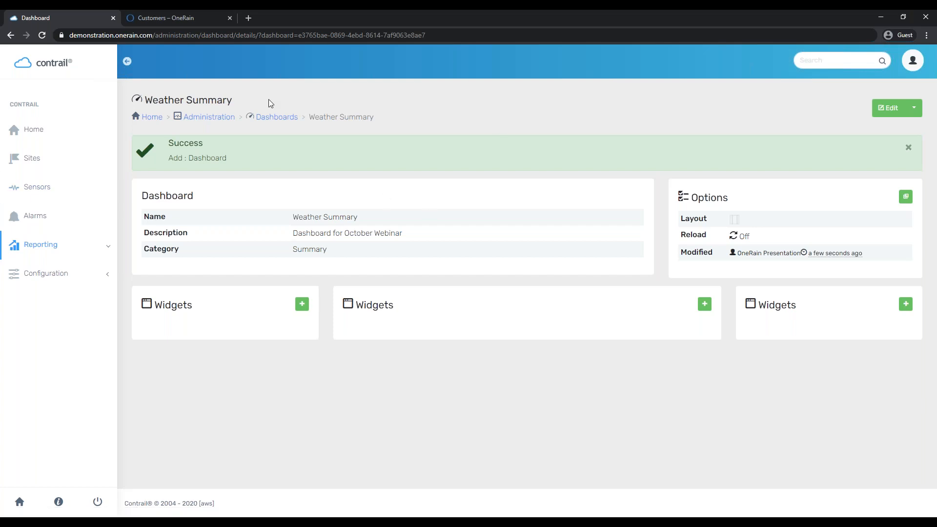
- Open the dashboards administration list in a new tab and the Widget: Sensors details in another tab
middle_click(290, 118)
left_click(165, 16)
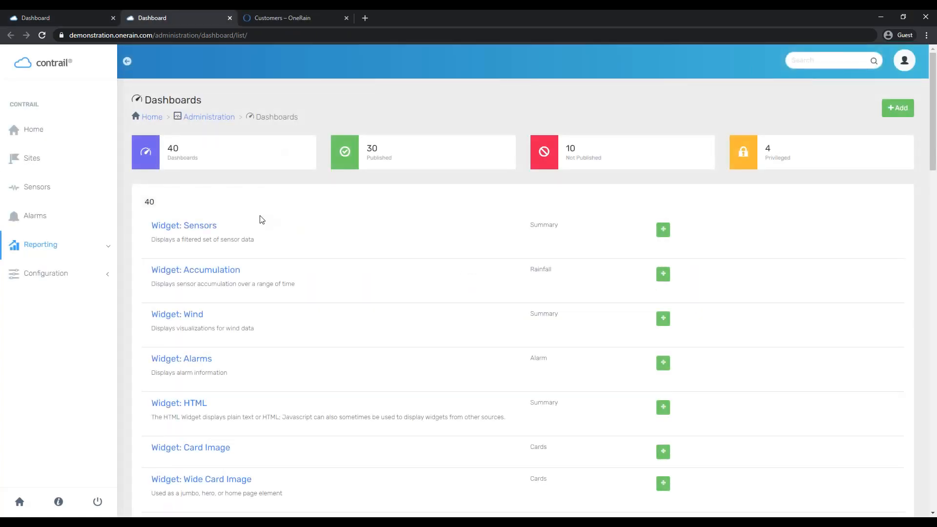
scroll(295, 225, "down", 1)
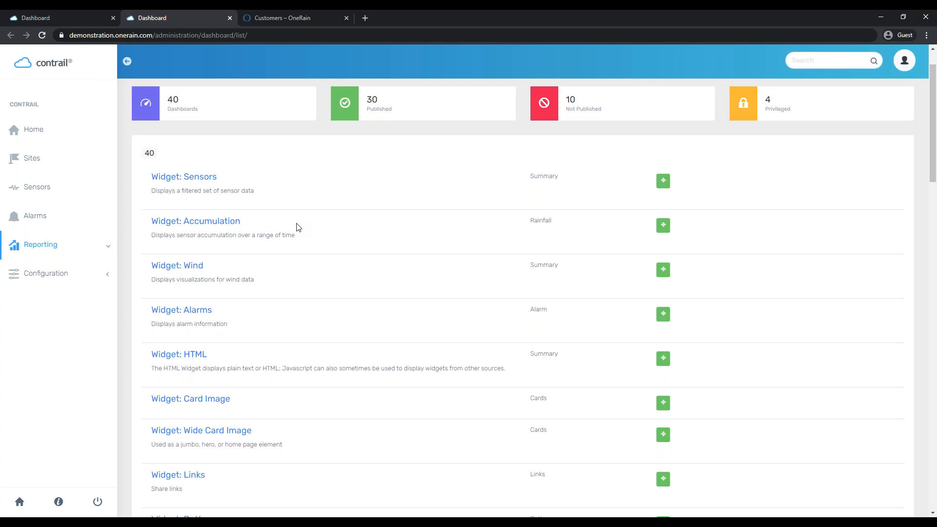
middle_click(205, 183)
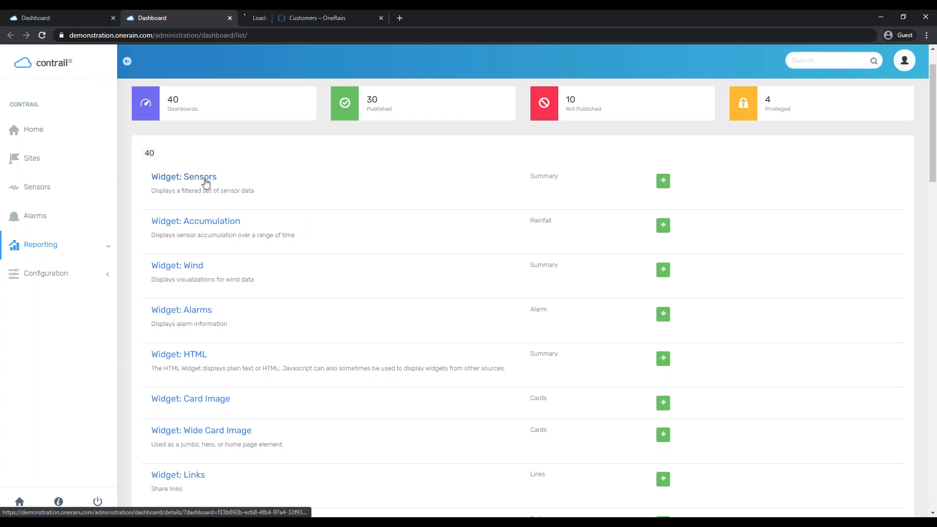
left_click(291, 12)
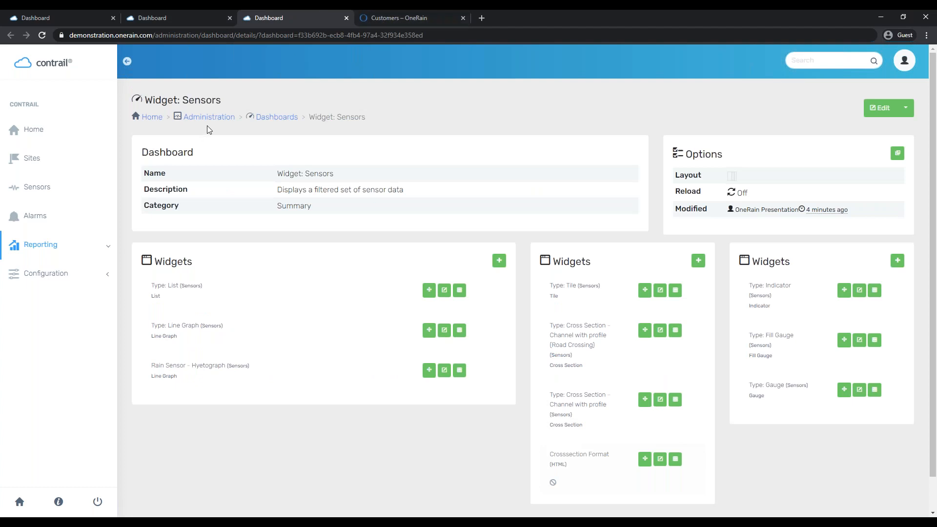
- Go to the public Dashboards page and open the Widget: Sensors dashboard
left_click(69, 130)
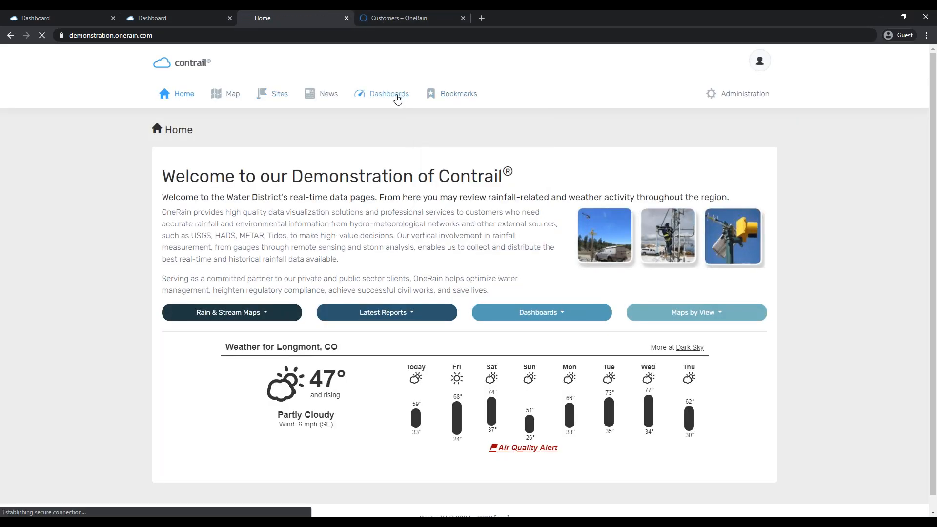
left_click(398, 99)
left_click(219, 217)
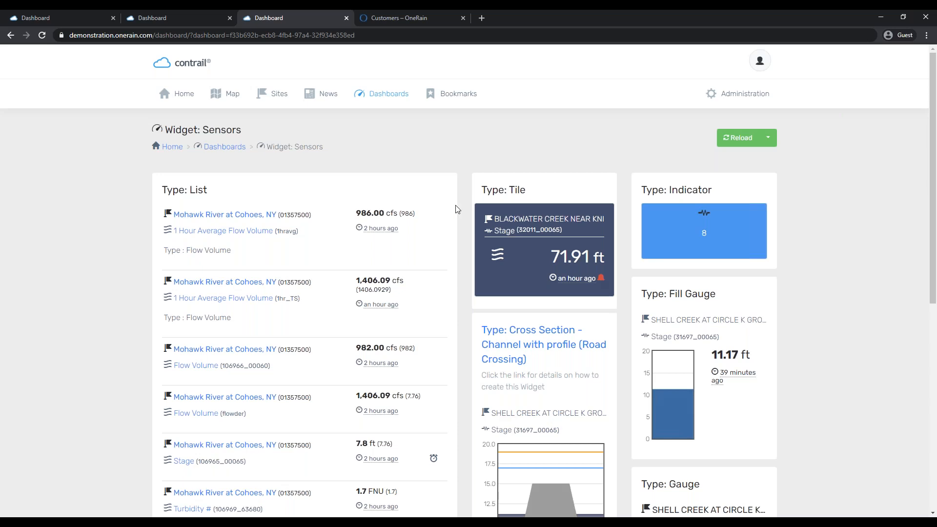
- Examine the sensor widget types on the dashboard: list, tile, indicator, fill gauge, gauge, line graph, hyetograph and cross sections
scroll(457, 208, "down", 4)
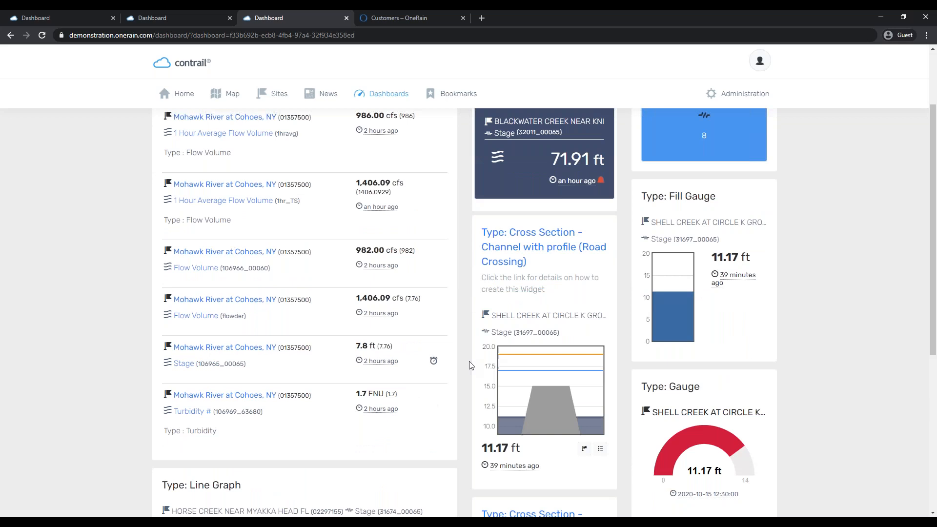
scroll(465, 370, "down", 1)
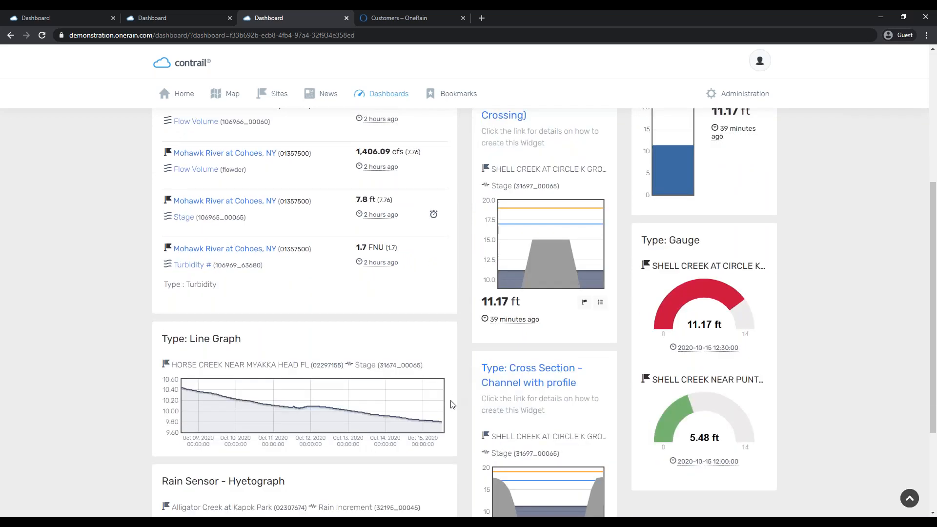
scroll(434, 449, "down", 3)
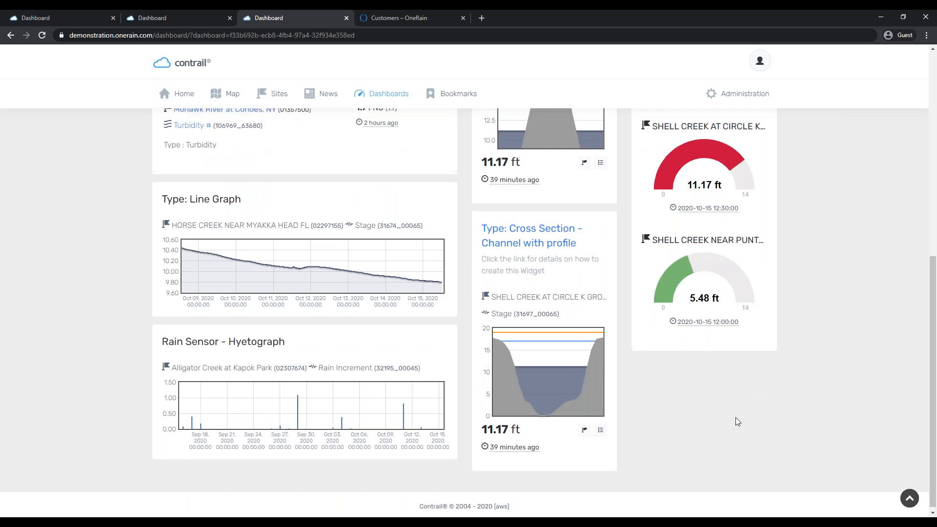
scroll(734, 420, "up", 8)
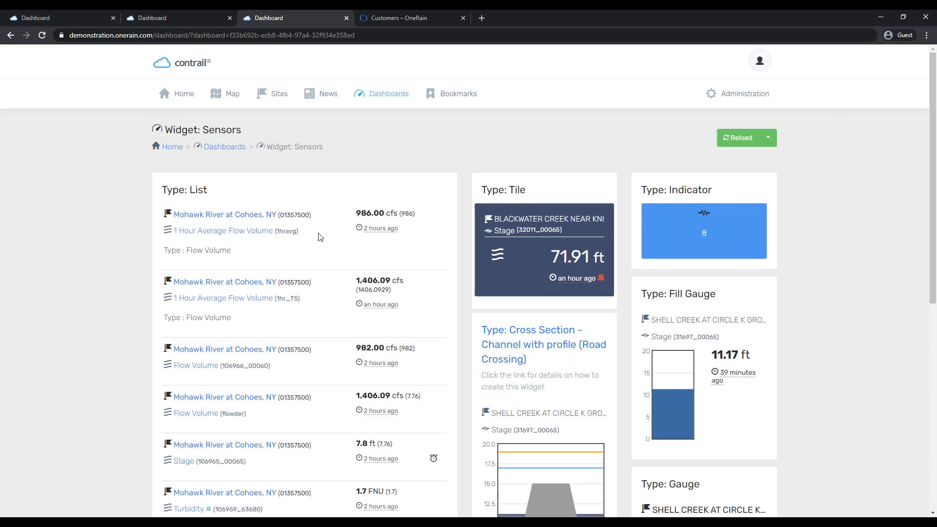
scroll(319, 237, "down", 2)
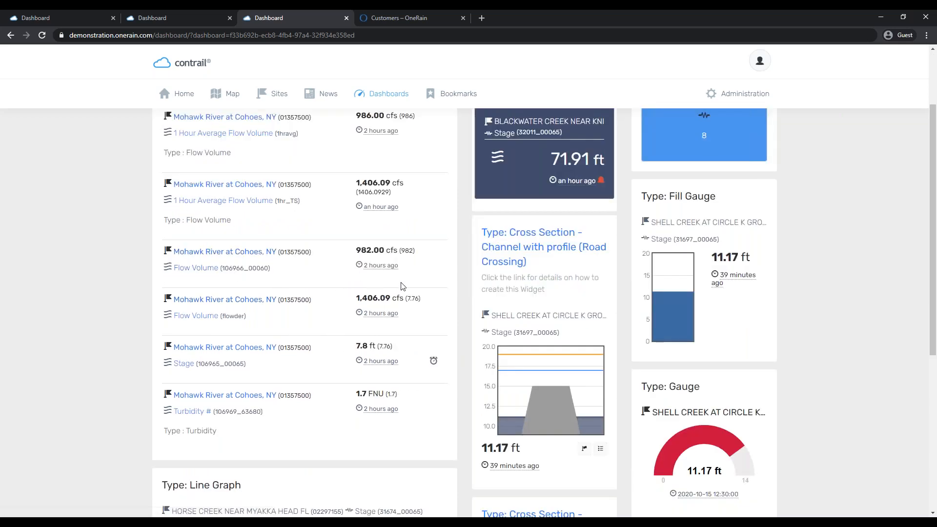
scroll(320, 440, "down", 1)
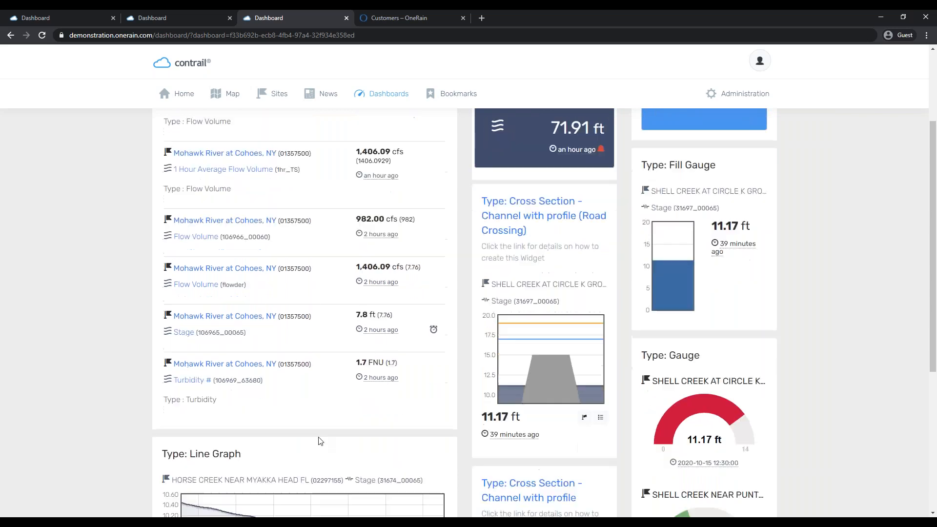
scroll(320, 440, "down", 3)
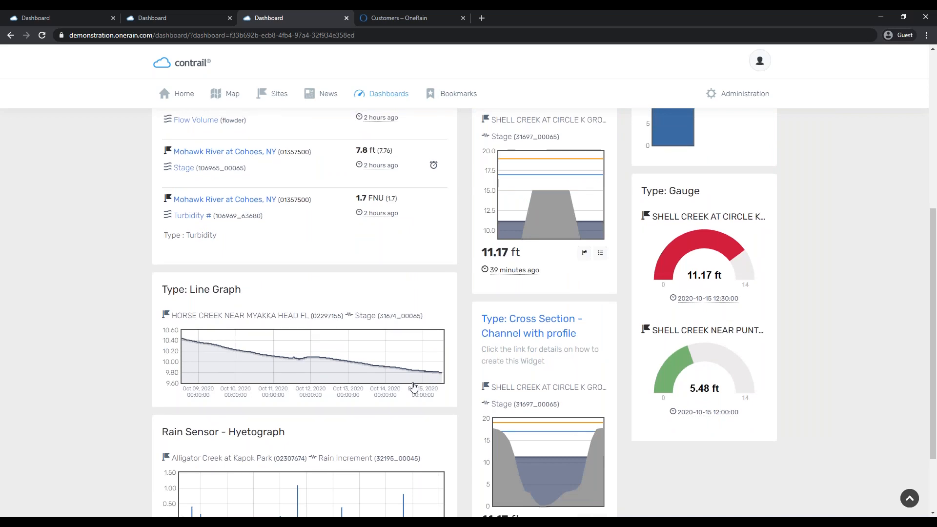
scroll(418, 382, "down", 1)
scroll(465, 424, "down", 1)
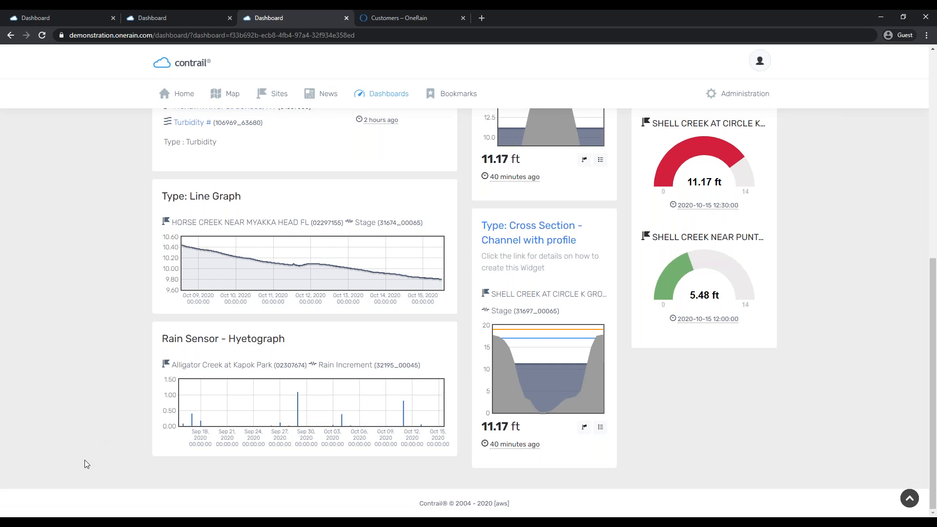
scroll(715, 361, "up", 3)
scroll(715, 361, "up", 5)
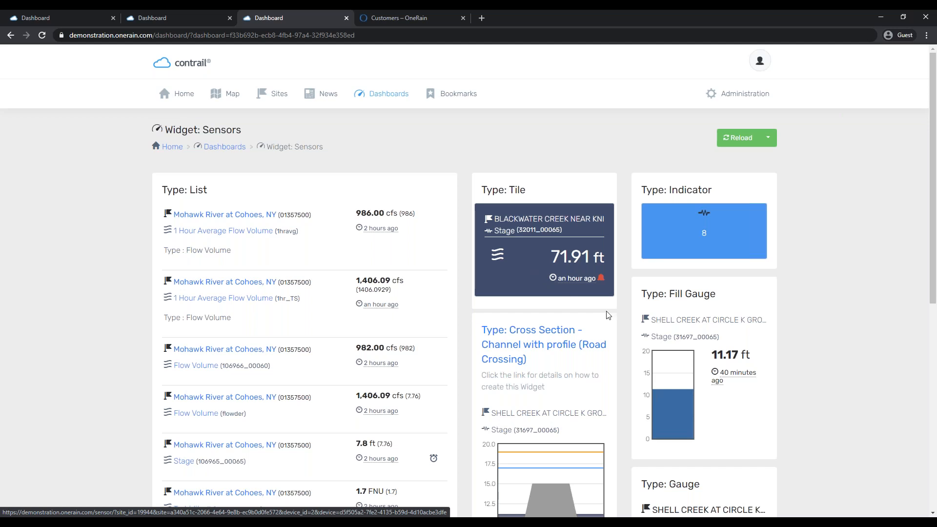
- Compare the cross section, gauge, fill gauge, line graph and rain hyetograph widgets throughout the Widget: Sensors dashboard
scroll(620, 337, "down", 1)
scroll(610, 346, "down", 3)
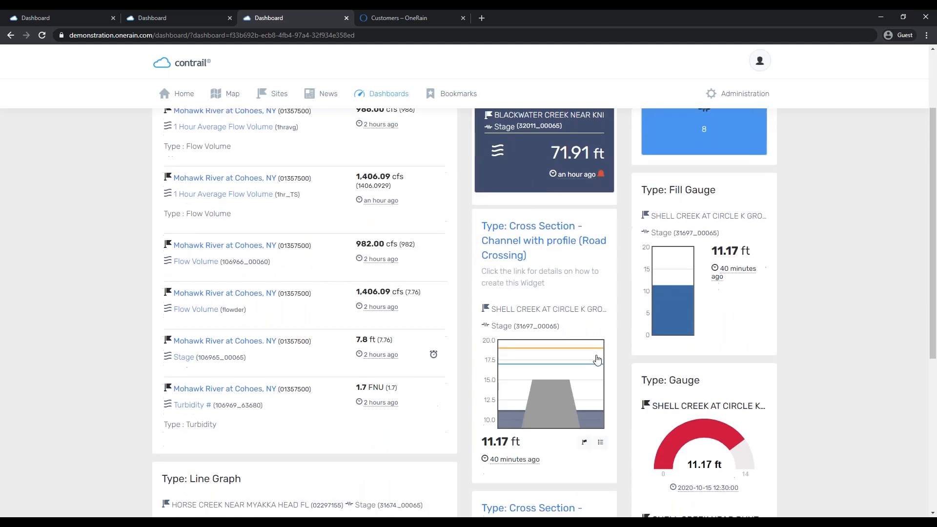
scroll(596, 358, "down", 1)
scroll(596, 360, "up", 1)
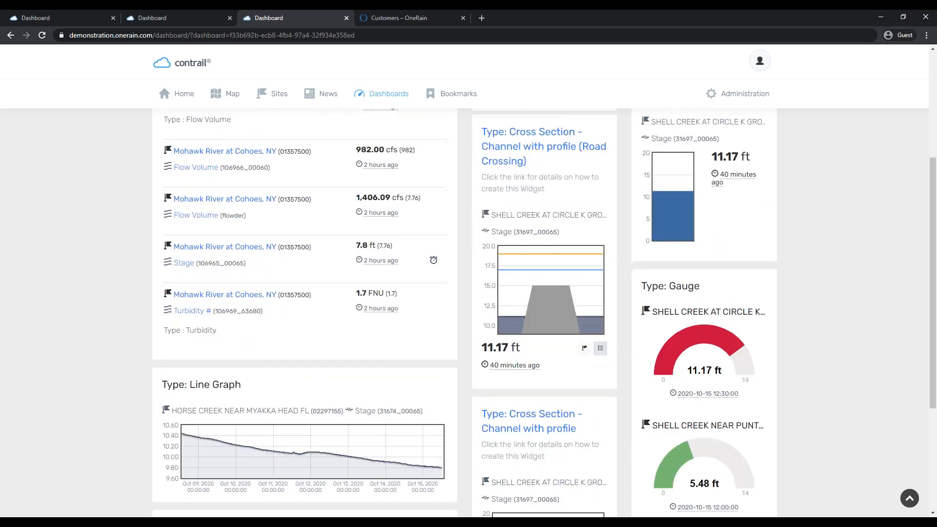
scroll(591, 364, "down", 4)
scroll(589, 367, "up", 4)
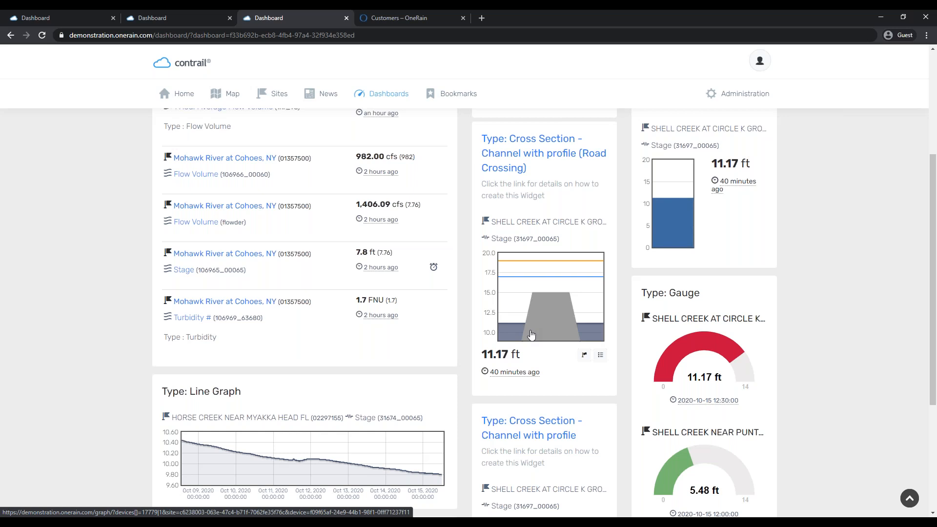
scroll(853, 352, "down", 4)
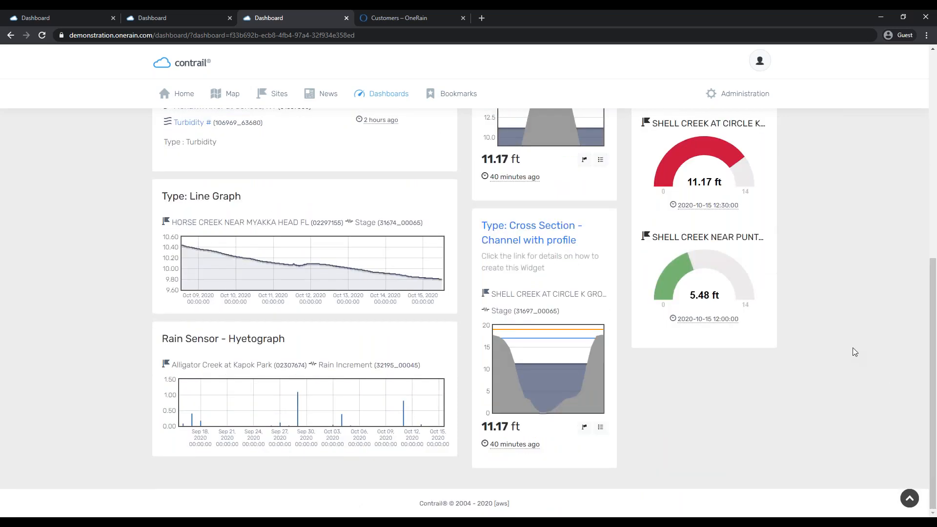
scroll(852, 348, "up", 10)
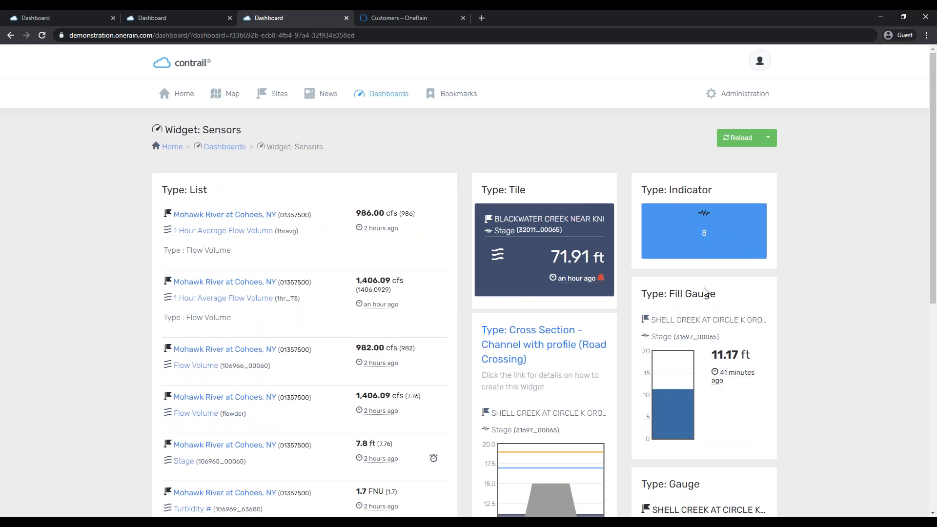
scroll(701, 288, "down", 1)
scroll(712, 387, "down", 5)
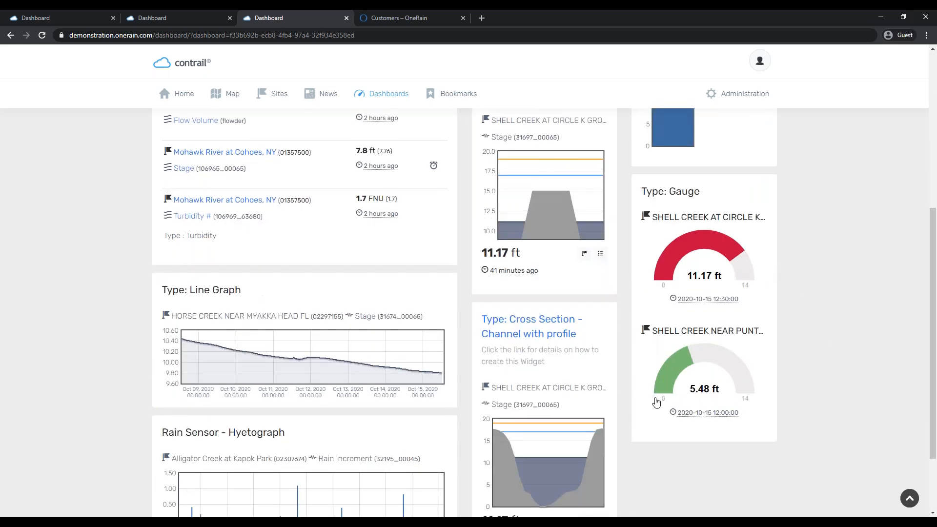
scroll(682, 390, "up", 6)
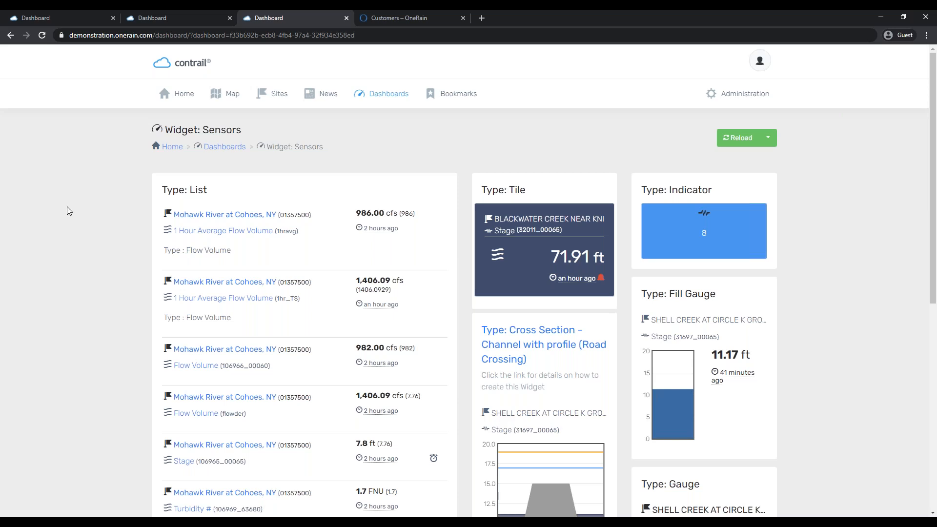
- Return to the dashboards list and open the Widget: Accumulation dashboard
left_click(230, 147)
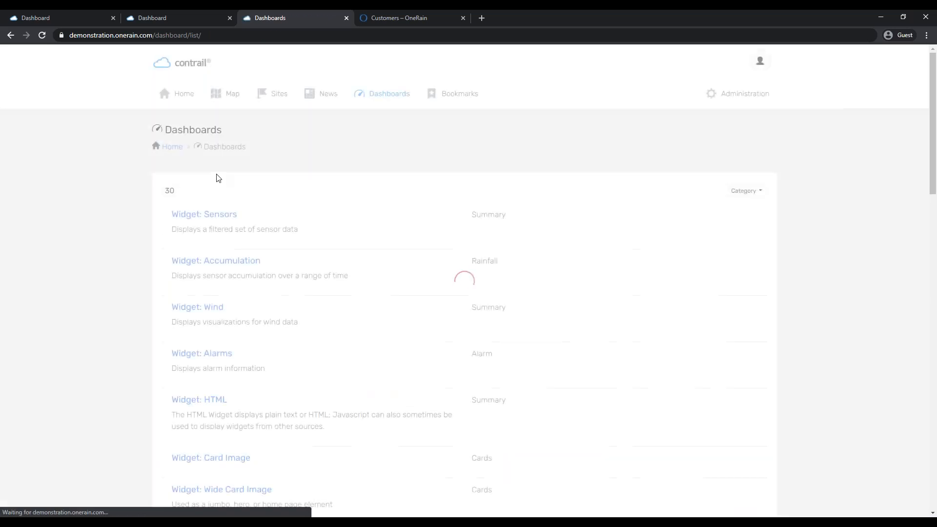
scroll(162, 147, "down", 1)
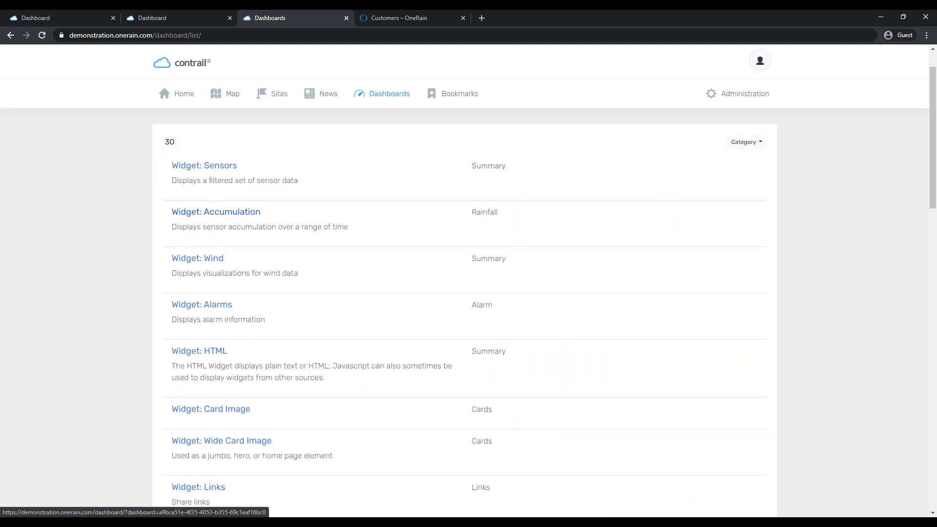
left_click(204, 214)
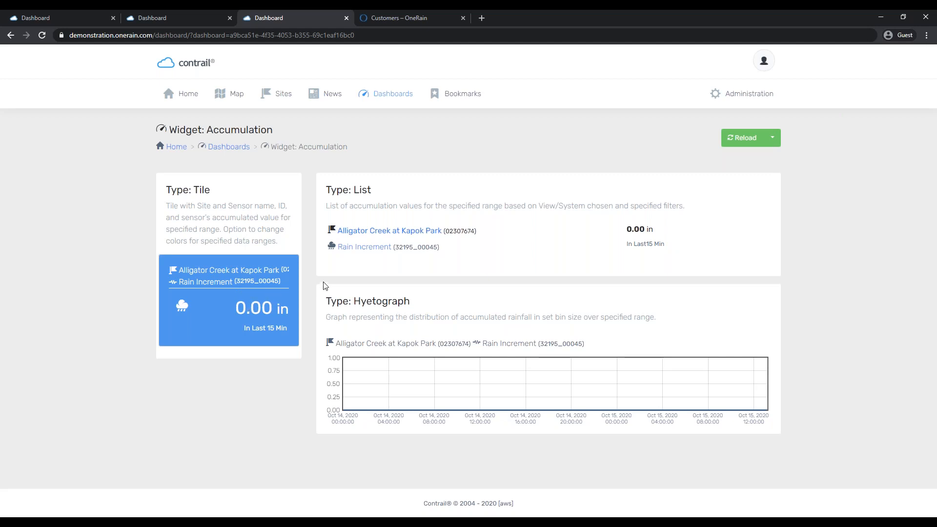
- Go back to the dashboards list and open the Widget: Wind dashboard
left_click(228, 147)
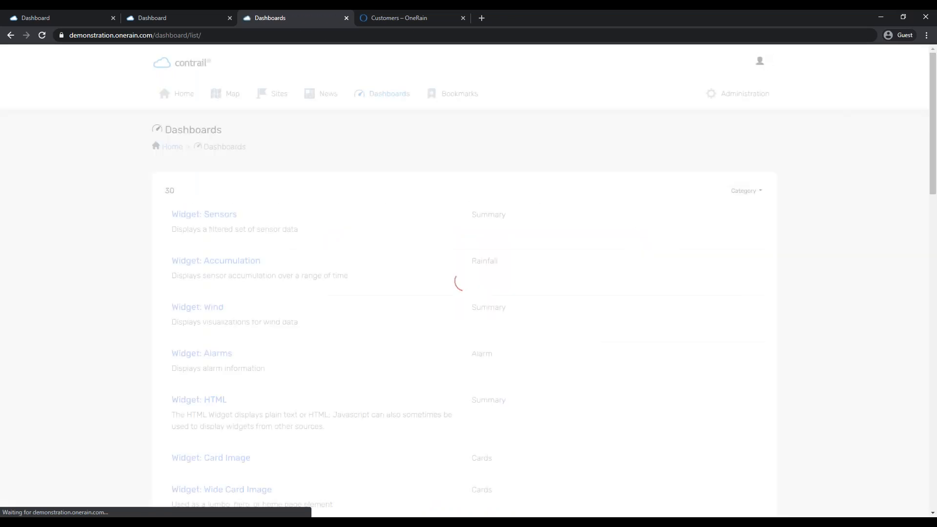
scroll(356, 247, "down", 1)
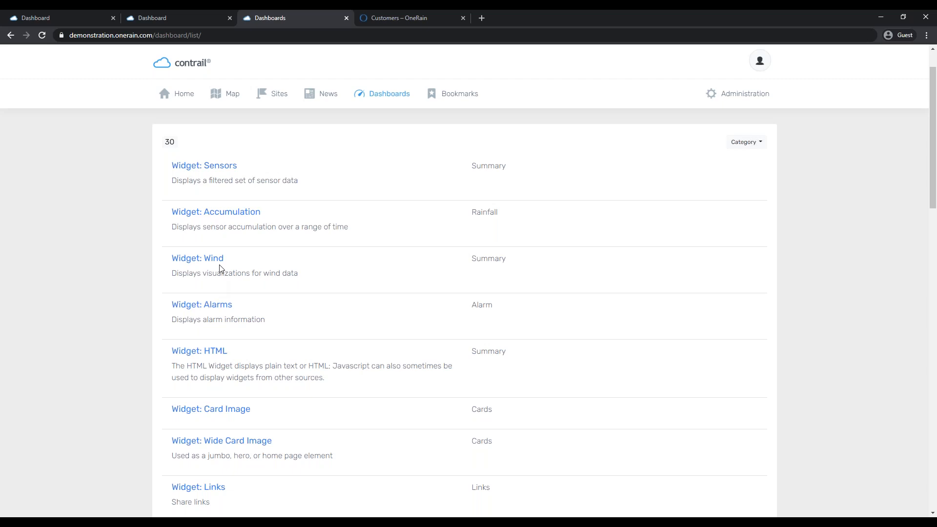
left_click(211, 263)
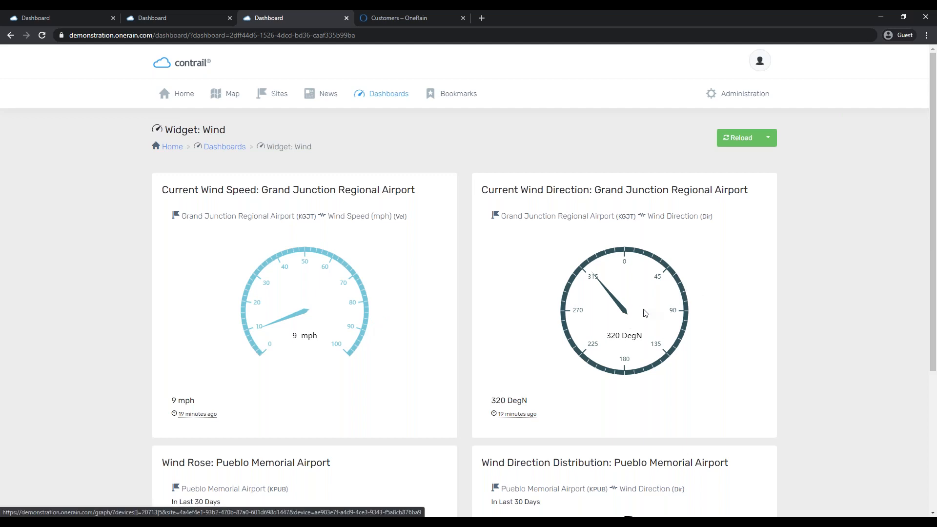
- Examine the Pueblo Memorial Airport wind rose and wind direction distribution, including the 30-day range, individual direction segments and latest data
scroll(645, 313, "down", 5)
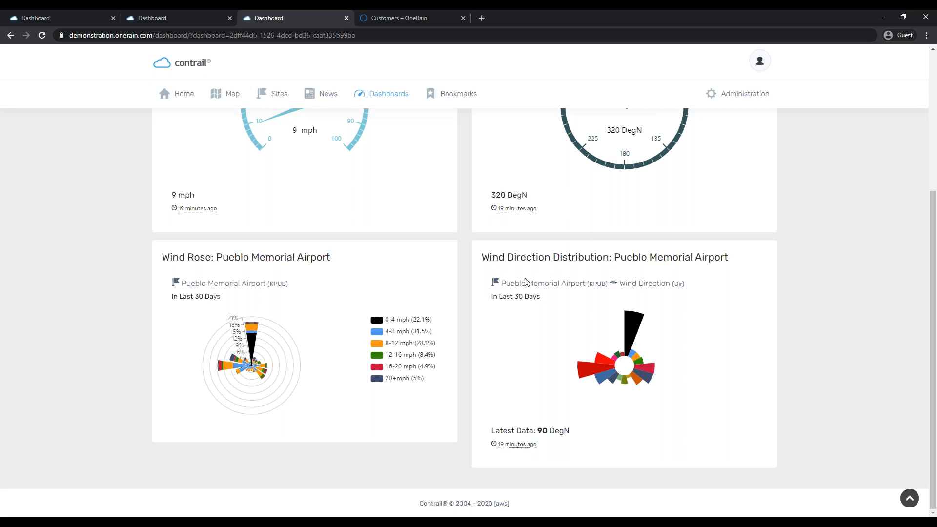
left_click_drag(544, 298, 495, 299)
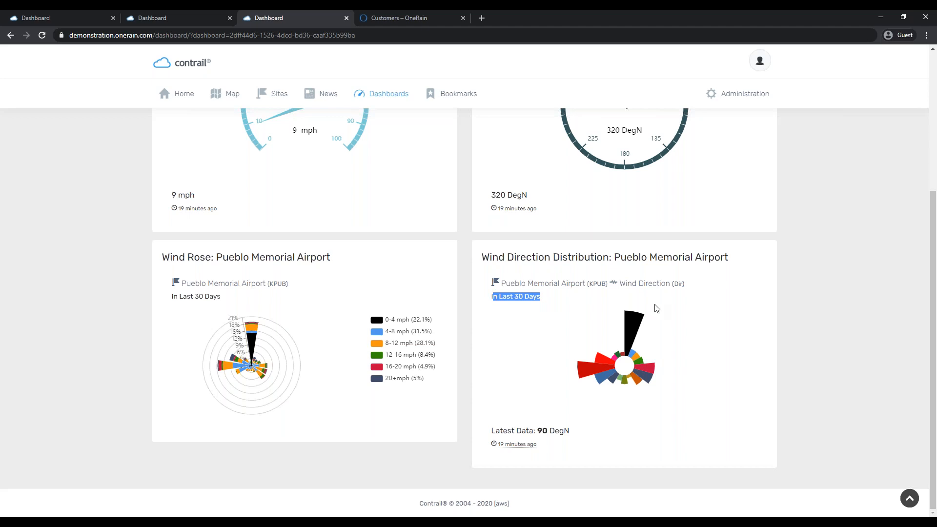
mouse_move(632, 343)
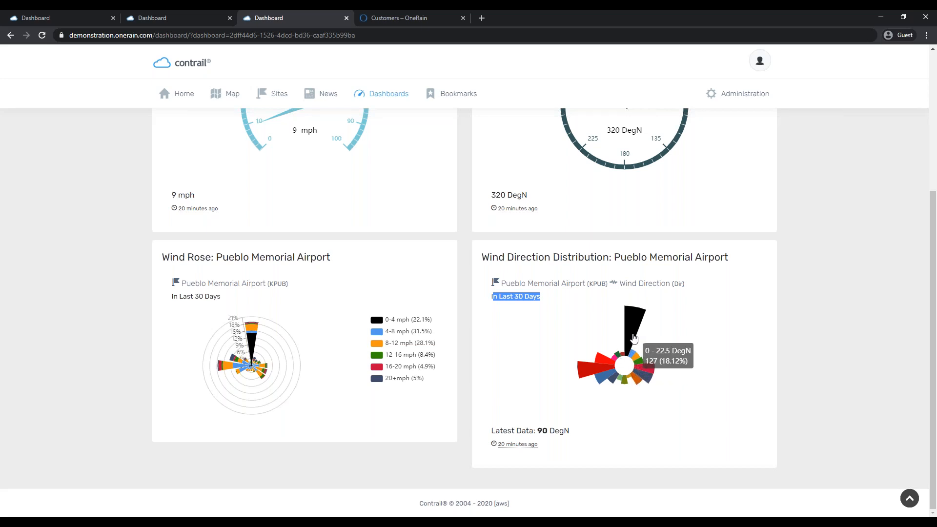
mouse_move(631, 326)
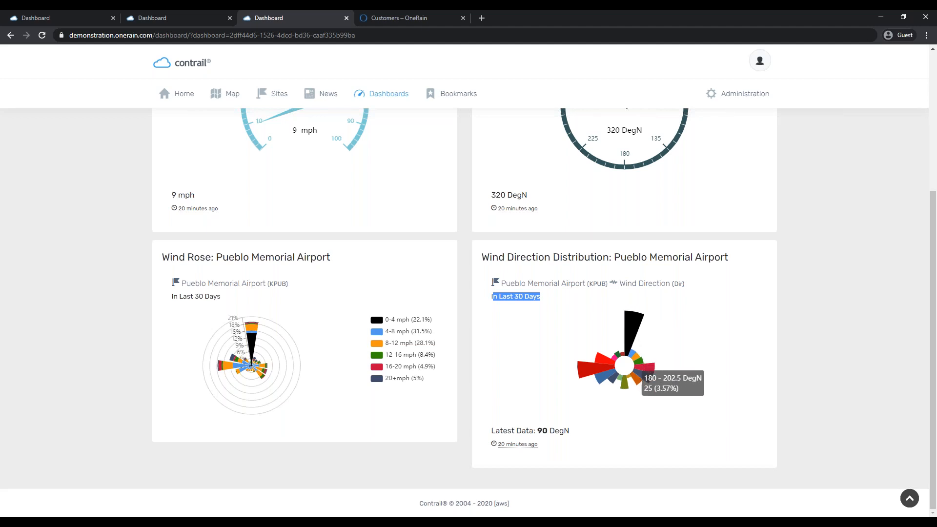
mouse_move(593, 370)
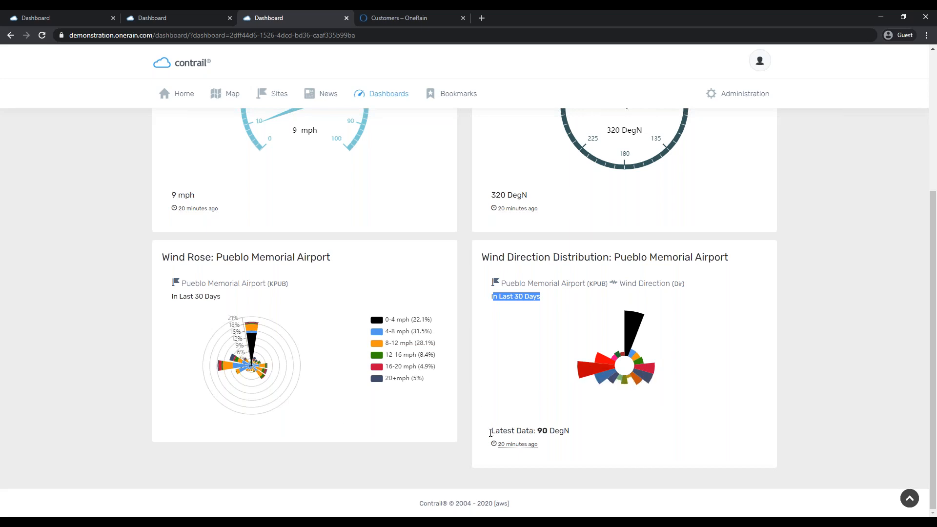
left_click_drag(495, 431, 575, 434)
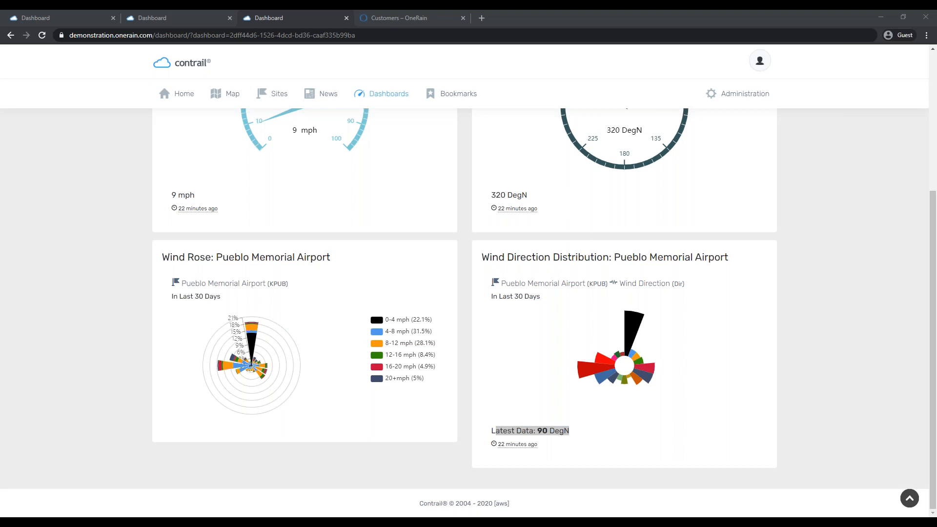
left_click(908, 498)
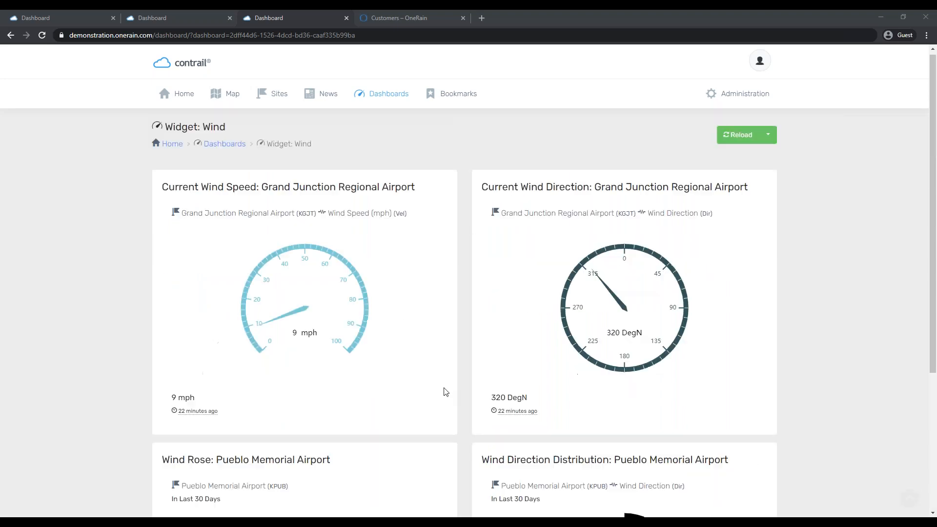
- Open the Widget: Alarms dashboard from the dashboards list and review its active and all-alarms lists
left_click(398, 100)
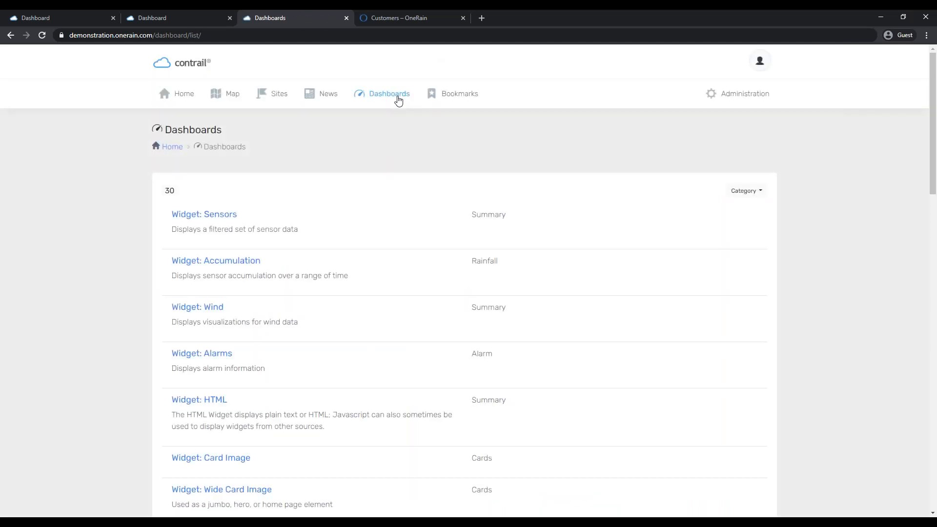
scroll(267, 322, "down", 1)
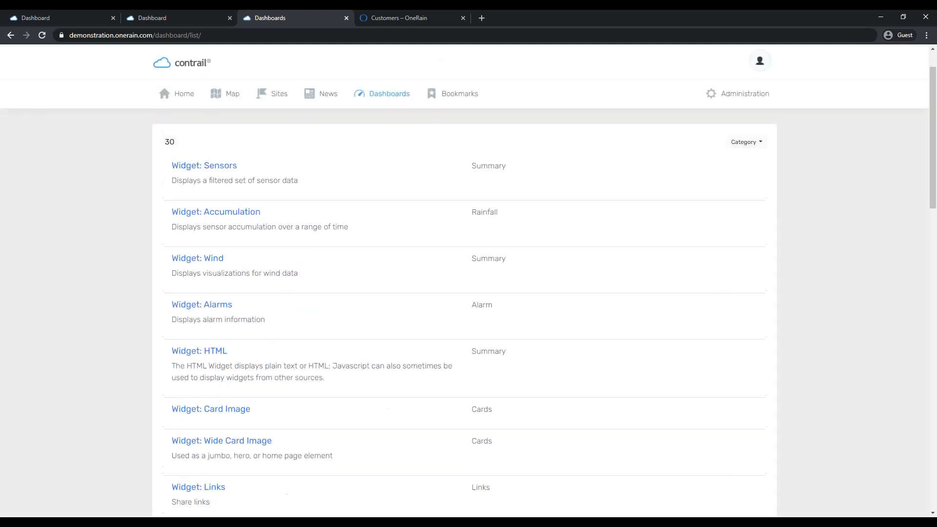
left_click(188, 309)
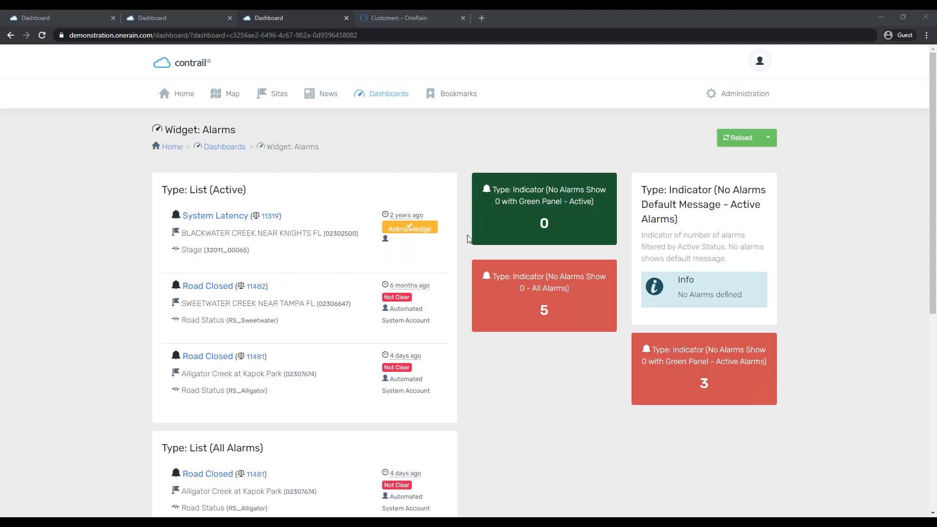
scroll(445, 359, "down", 5)
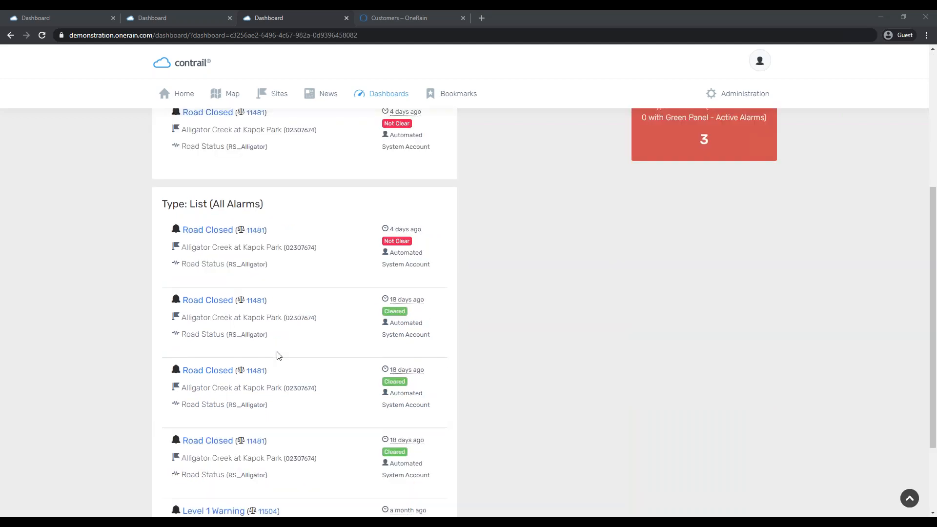
scroll(374, 378, "down", 3)
scroll(374, 377, "up", 9)
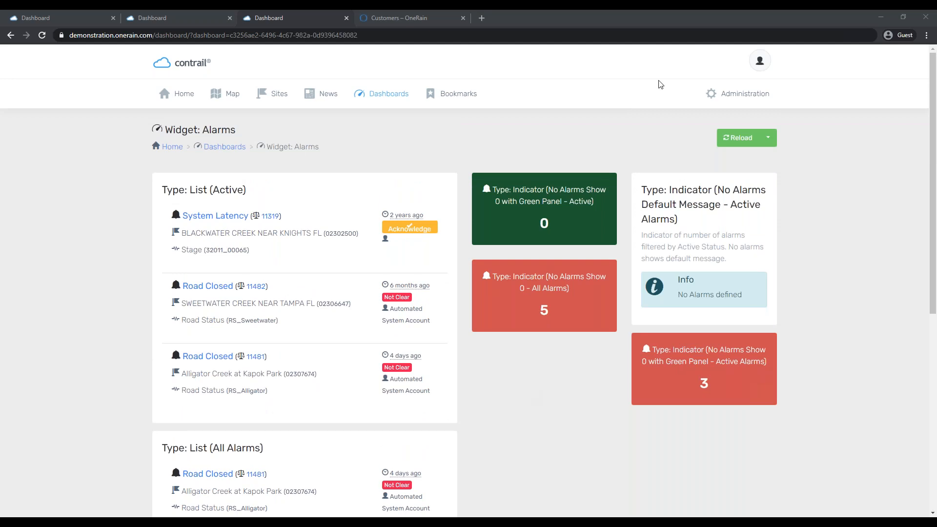
- Return to the dashboards list and open the Widget: HTML dashboard
left_click(391, 94)
scroll(293, 338, "down", 1)
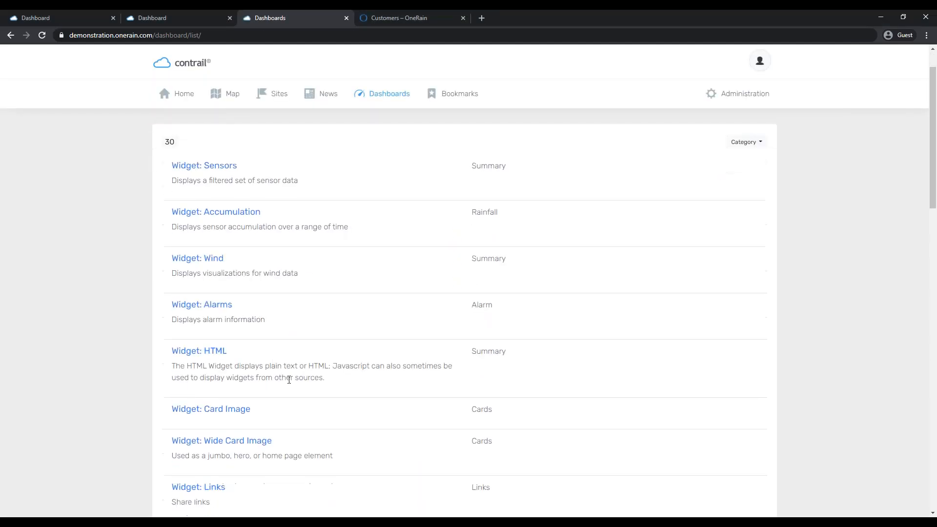
left_click(210, 357)
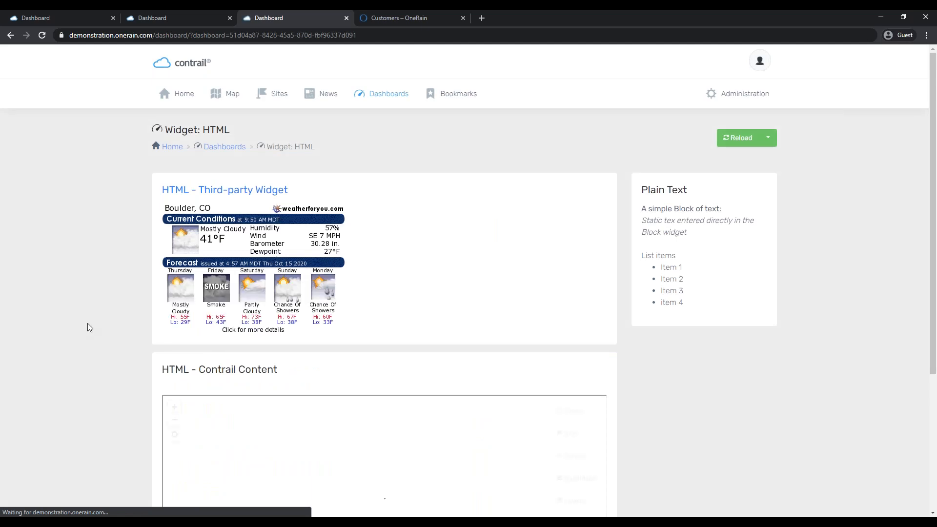
- Examine the third-party weather, Contrail map and plain text HTML widgets, and view the Rain & Stream Maps options
scroll(87, 323, "down", 2)
scroll(81, 322, "down", 1)
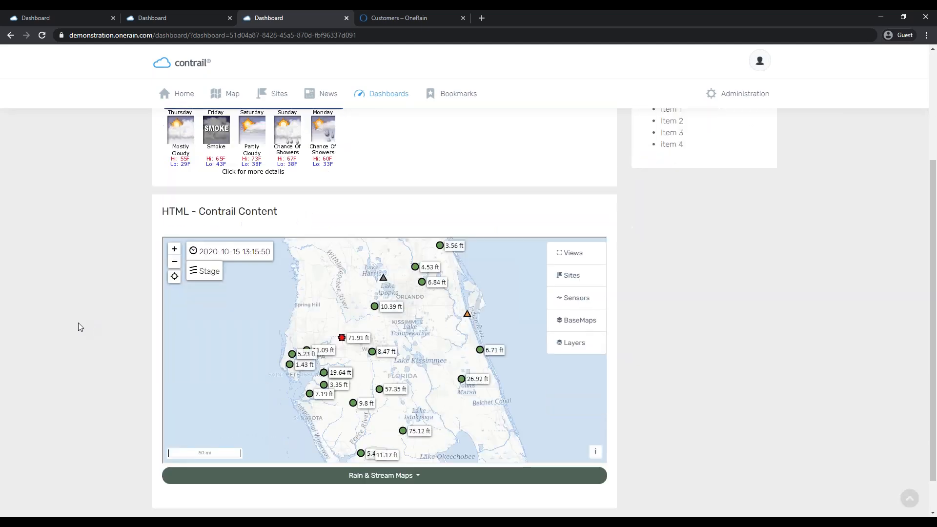
scroll(80, 324, "up", 4)
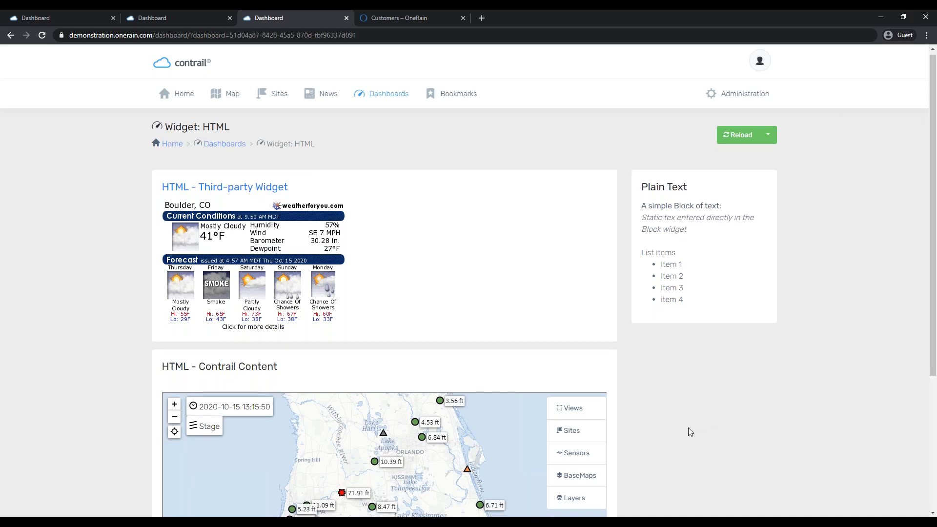
scroll(687, 428, "down", 4)
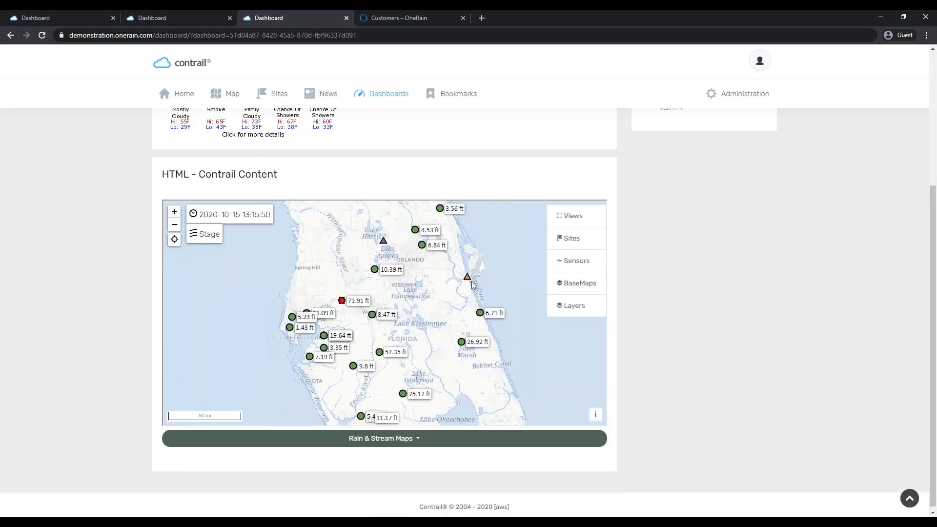
left_click(569, 444)
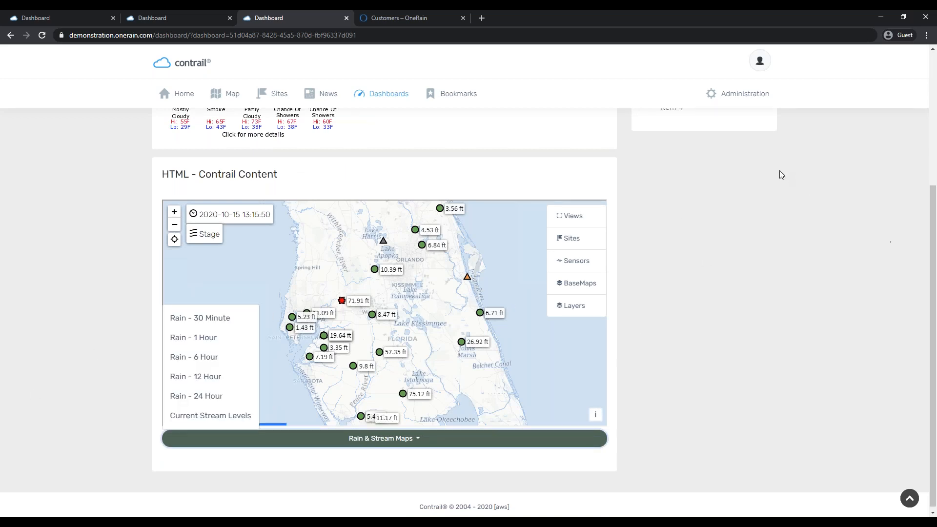
left_click(752, 244)
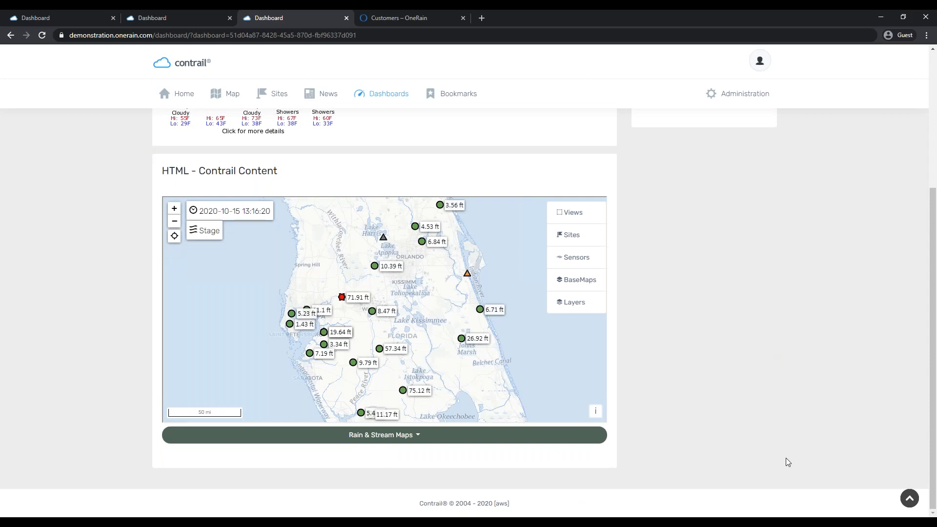
scroll(785, 457, "up", 5)
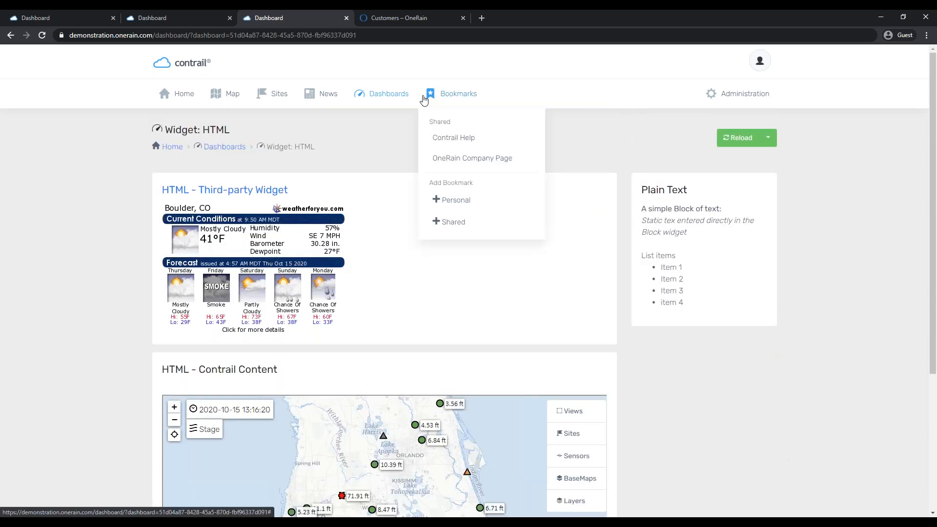
- Return to the dashboards list and open the Widget: Card Image dashboard
left_click(393, 95)
scroll(248, 332, "down", 3)
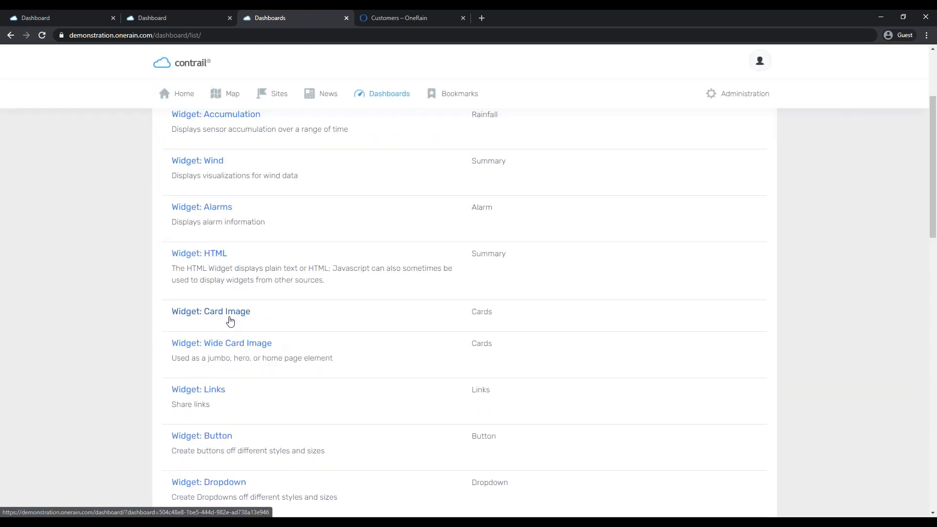
left_click(232, 312)
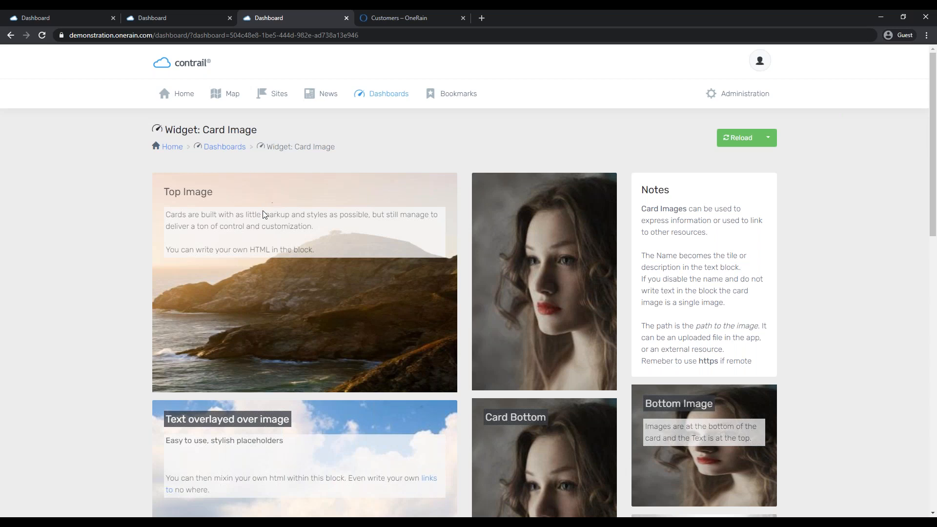
- Examine the card image examples and notes, including text overlays, card top and bottom images, and the title-and-tooltip card
left_click_drag(182, 227, 362, 265)
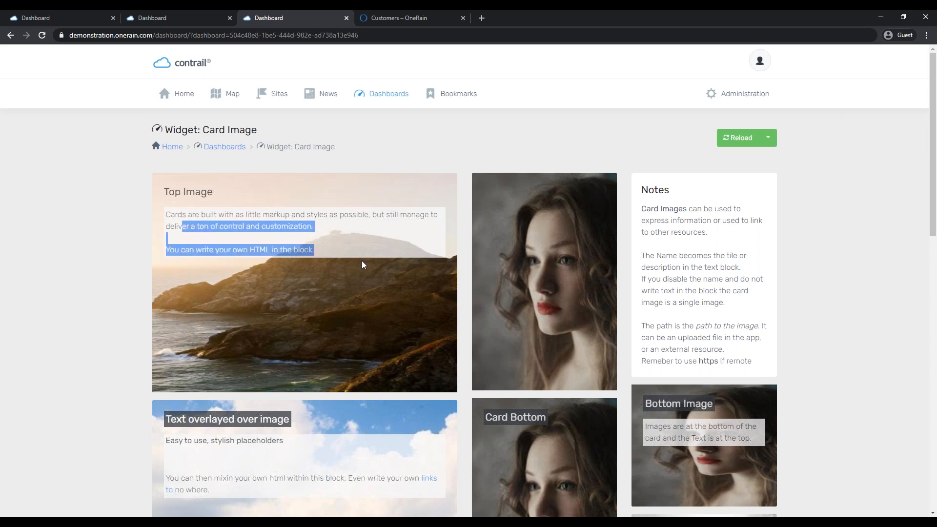
scroll(352, 341, "down", 8)
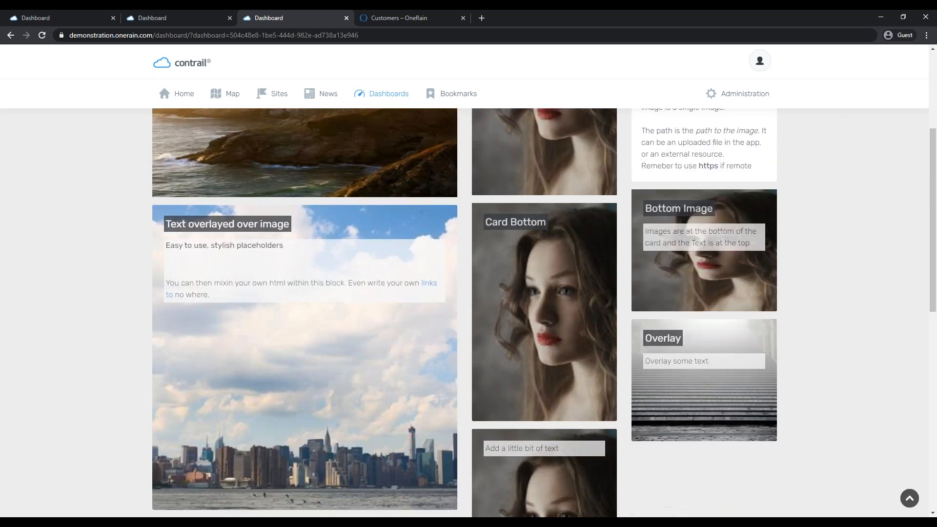
scroll(380, 318, "down", 3)
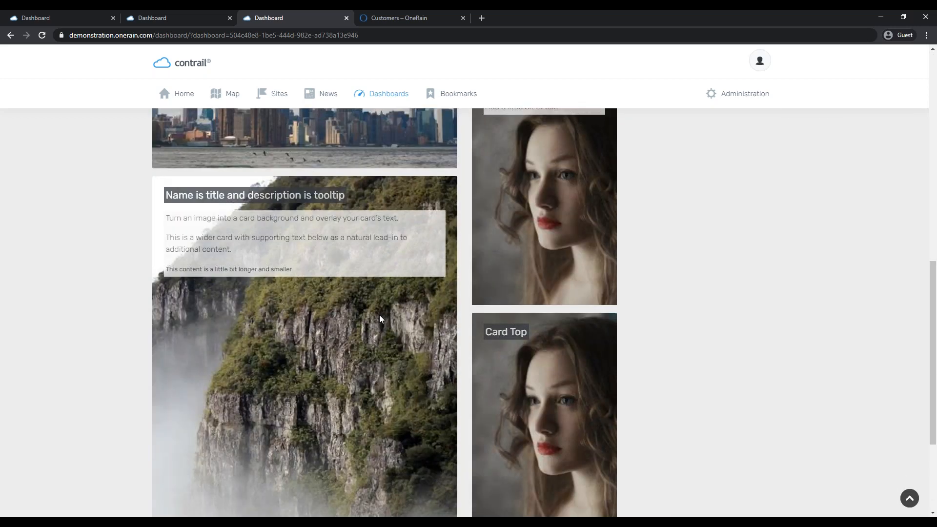
scroll(380, 318, "down", 4)
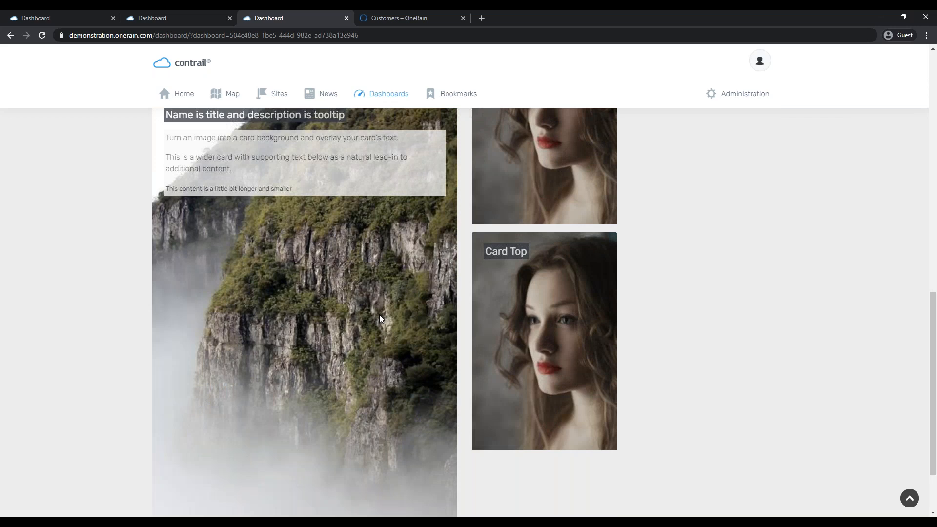
scroll(364, 315, "up", 2)
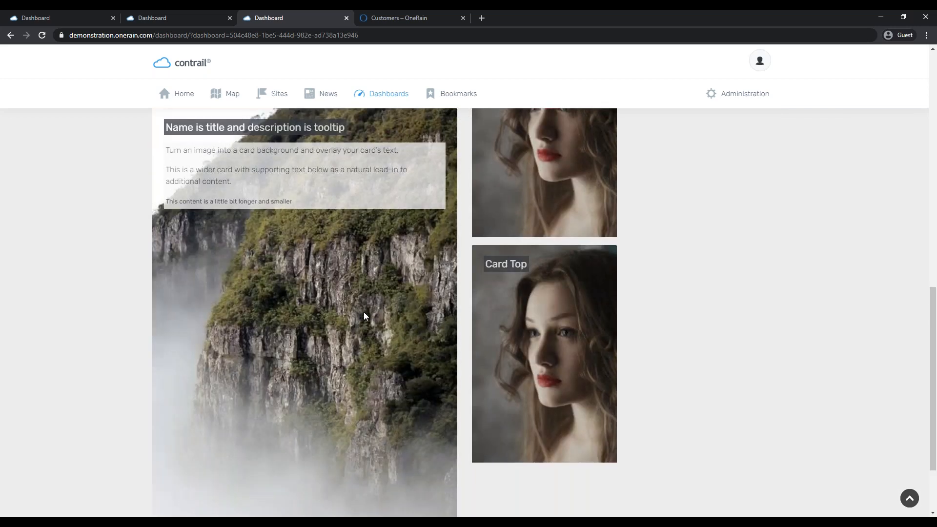
scroll(366, 317, "up", 2)
left_click_drag(337, 301, 202, 263)
left_click(175, 287)
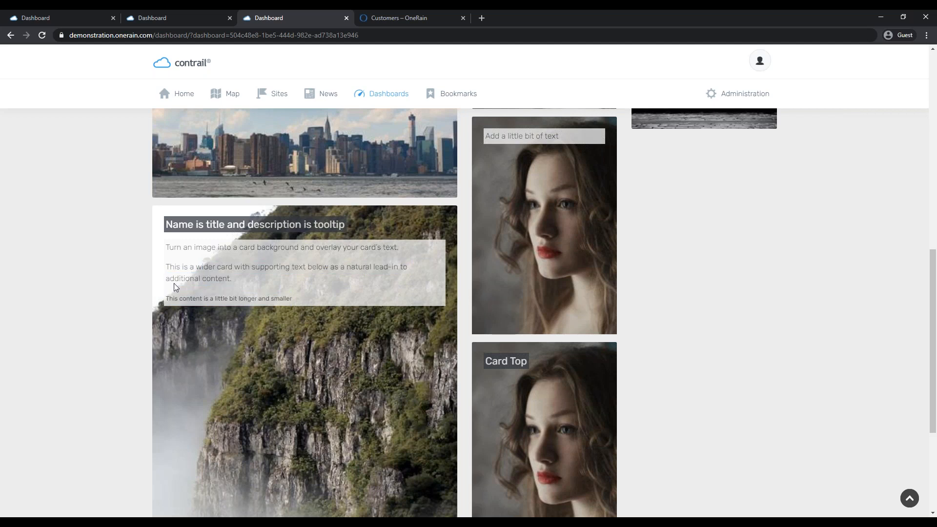
left_click_drag(293, 299, 151, 239)
scroll(799, 299, "up", 9)
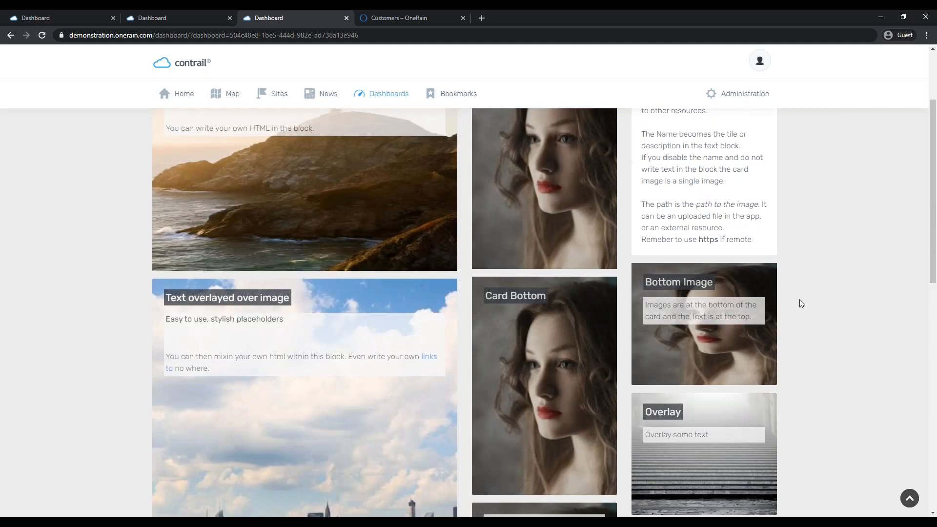
scroll(799, 299, "down", 2)
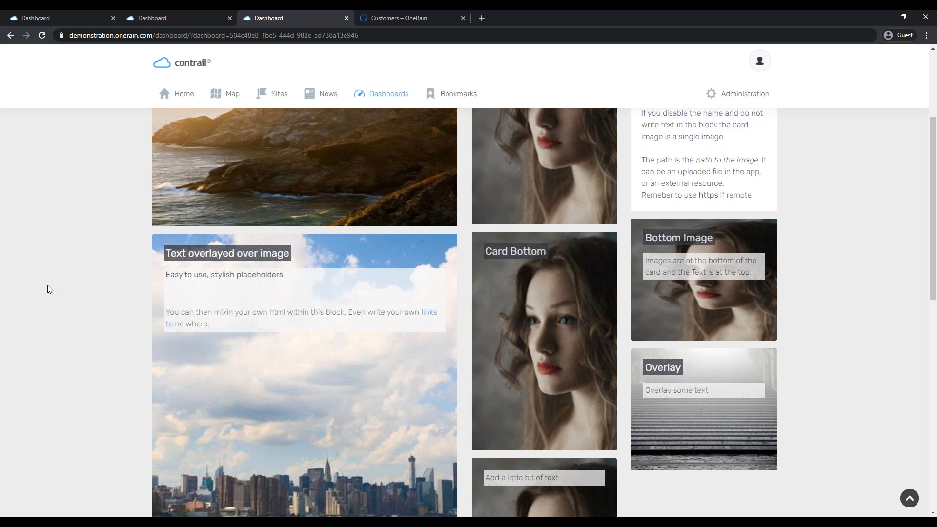
scroll(47, 285, "up", 3)
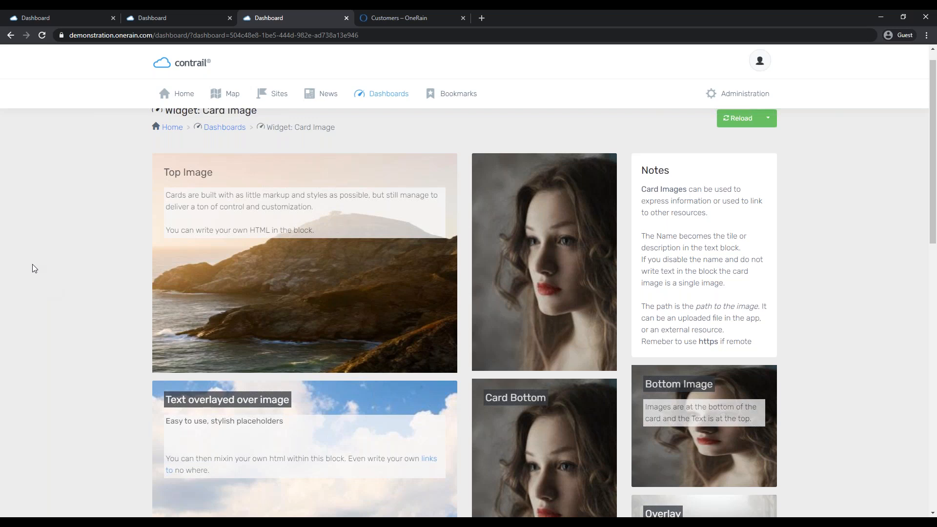
scroll(33, 265, "up", 1)
- Open the Widget: Wide Card Image dashboard from the dashboards list and review its wide image cards from first to last
left_click(379, 108)
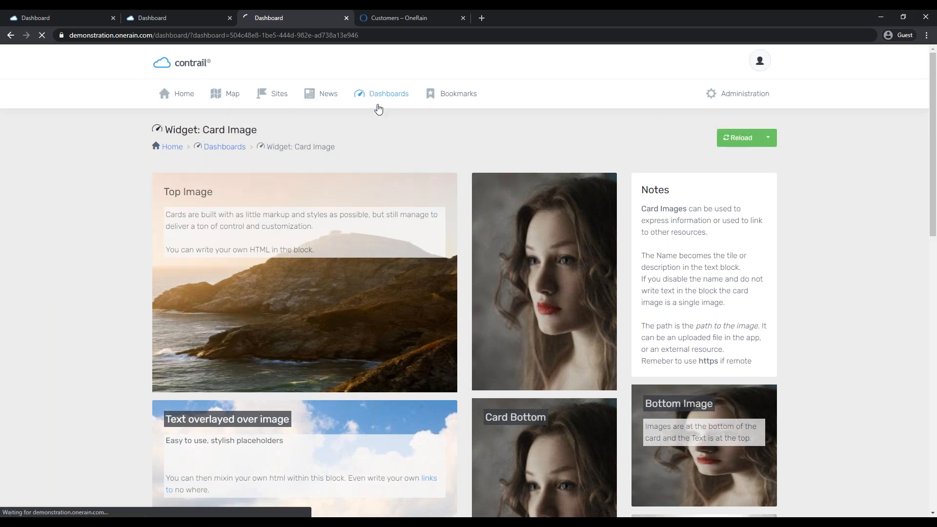
scroll(264, 303, "down", 3)
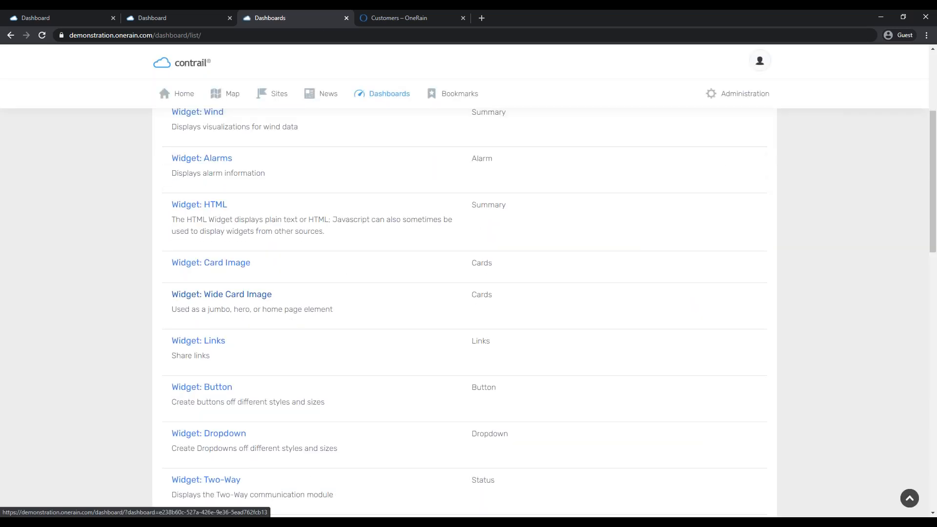
left_click(264, 297)
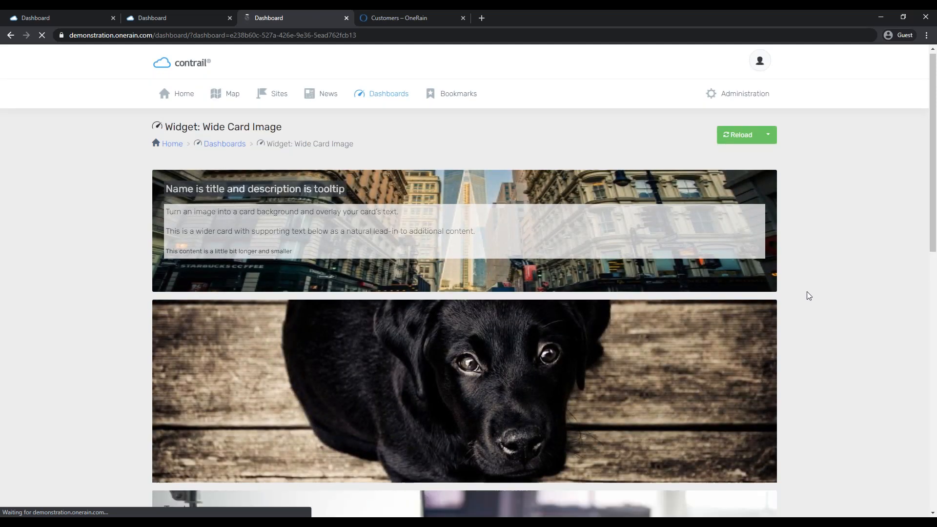
scroll(807, 292, "down", 3)
scroll(728, 264, "up", 3)
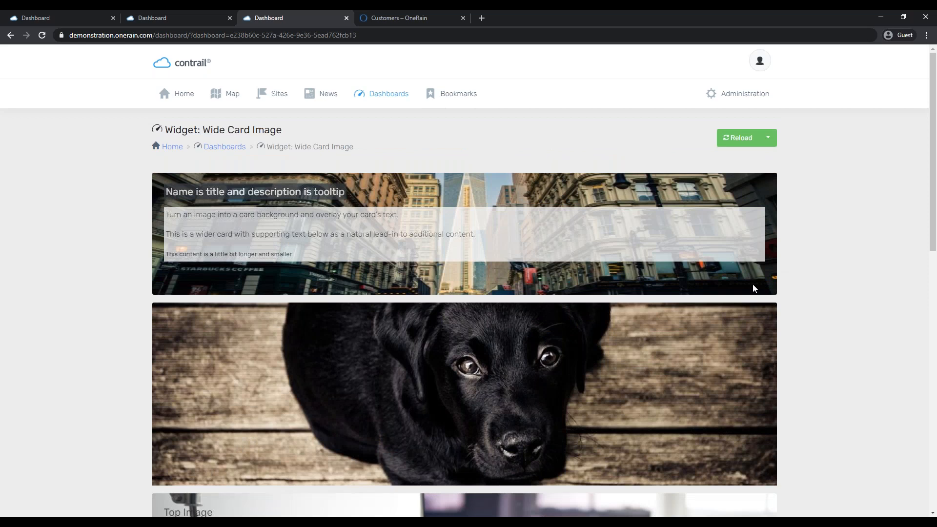
scroll(759, 316, "down", 7)
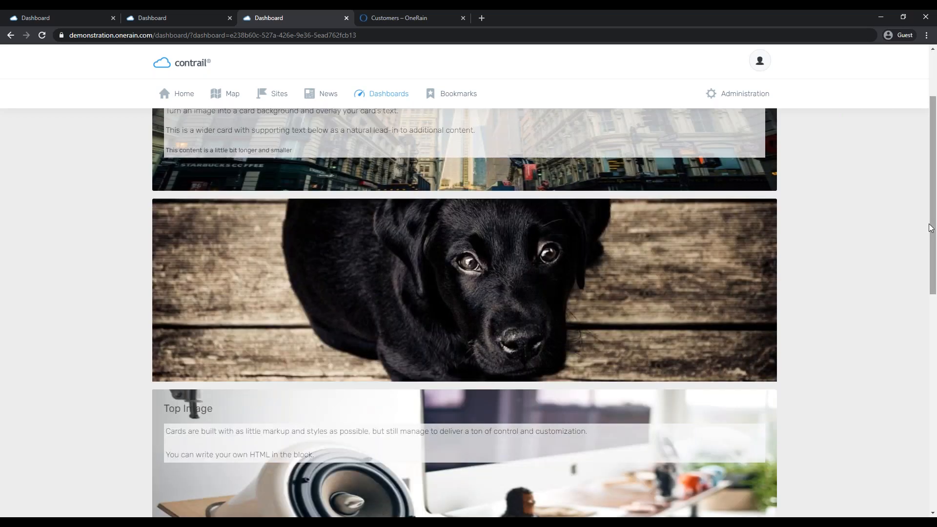
scroll(571, 299, "down", 6)
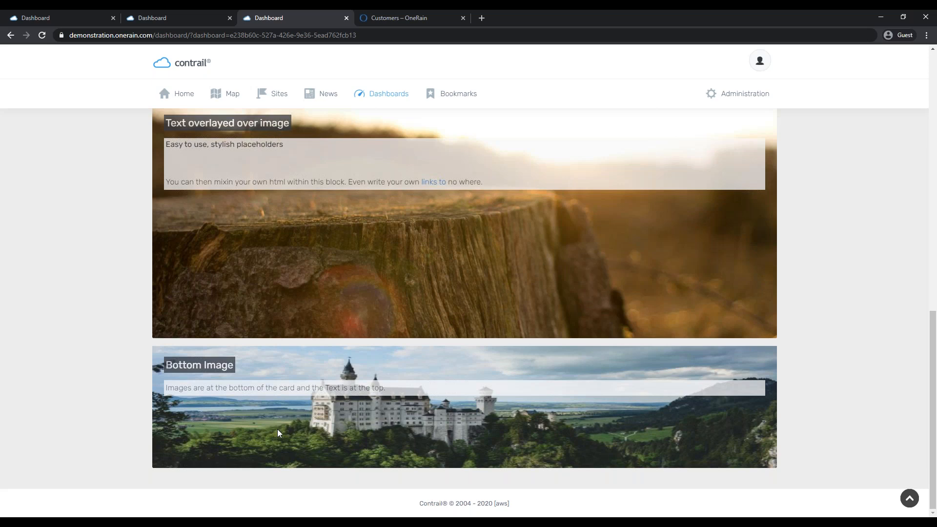
scroll(357, 315, "up", 13)
- Open the Widget: Links dashboard from the dashboards list and review its list colors, nav bar, alignment, target and attribute examples
left_click(225, 145)
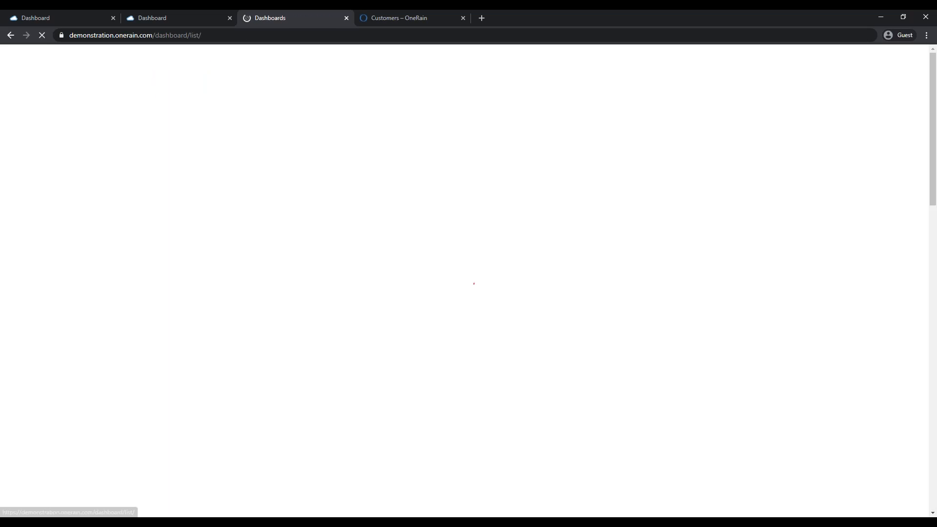
scroll(347, 313, "down", 5)
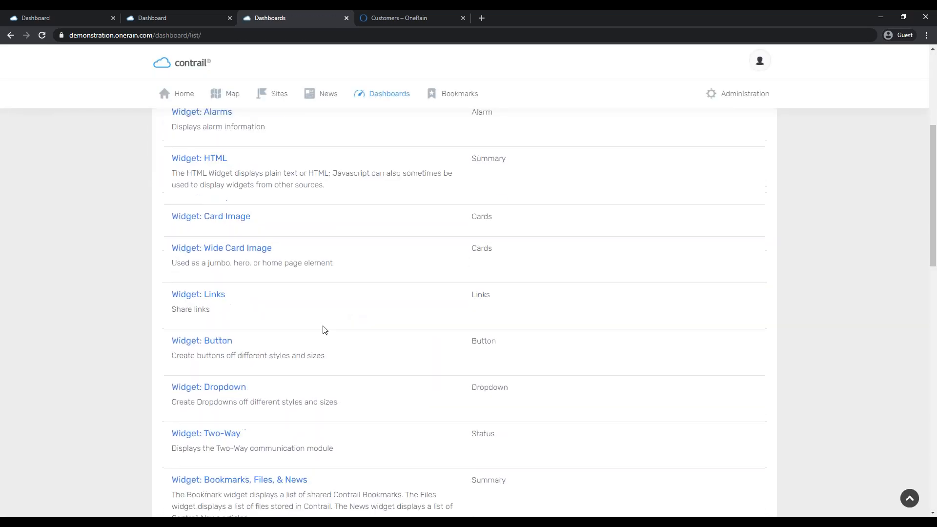
left_click(199, 293)
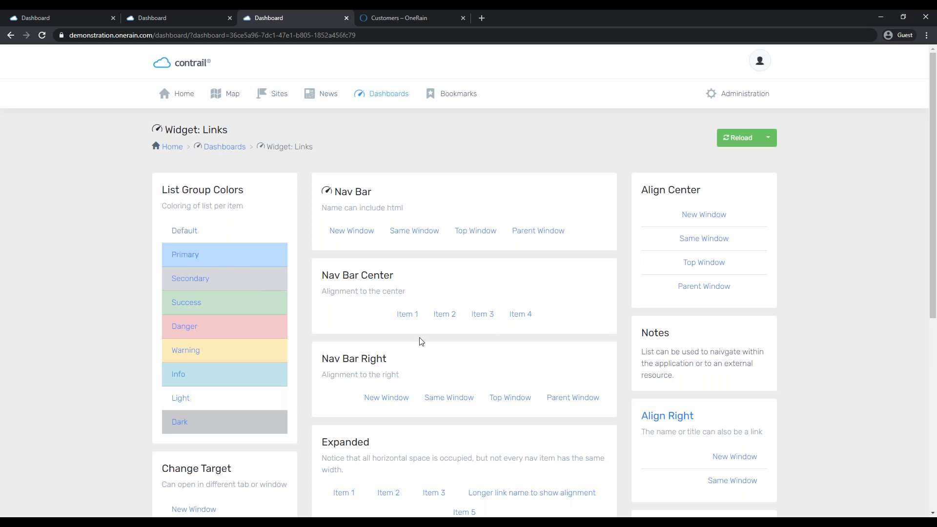
scroll(421, 341, "down", 7)
scroll(259, 426, "up", 2)
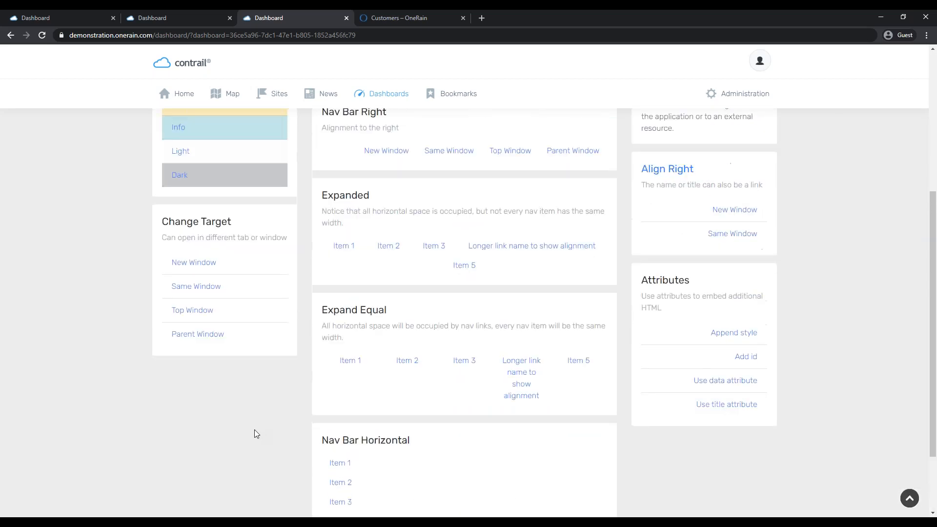
scroll(254, 430, "up", 2)
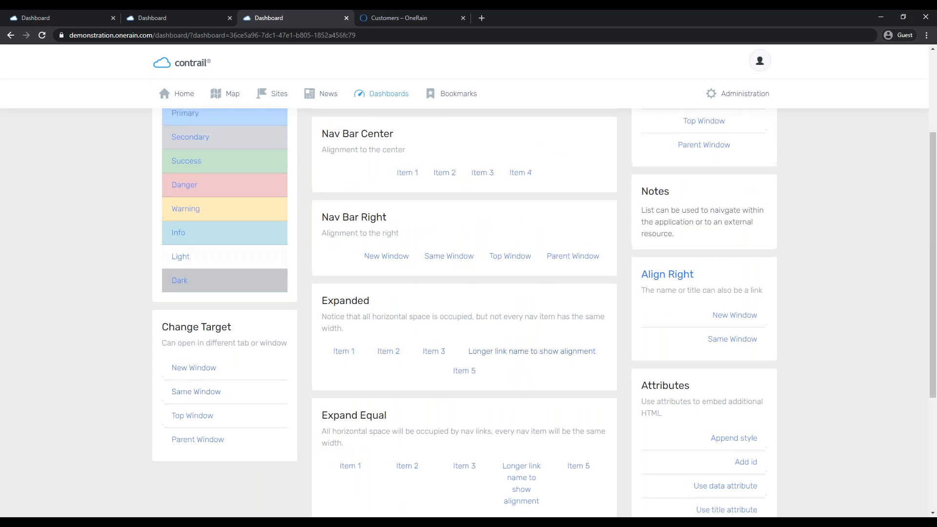
scroll(521, 397, "up", 3)
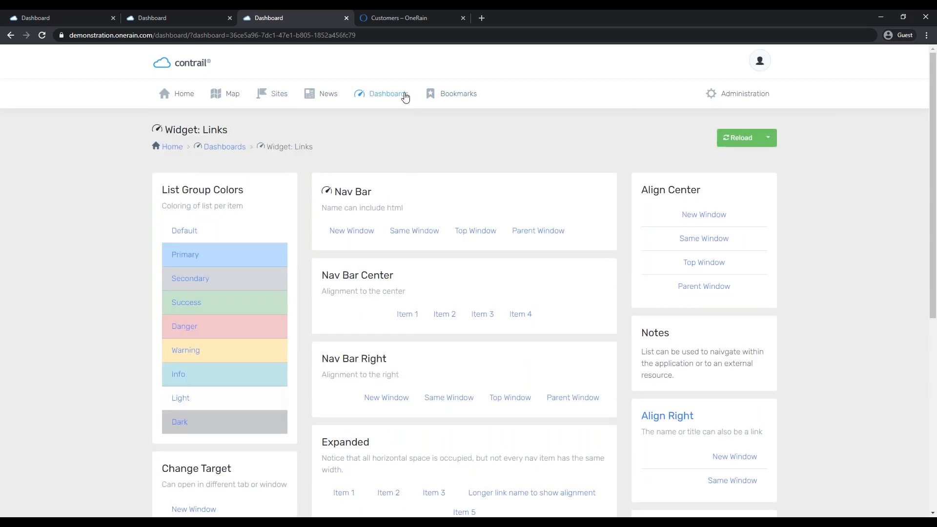
- Open the Widget: Button dashboard from the dashboards list and review its button styles, outlines, circle buttons, sizes and attributes
left_click(232, 152)
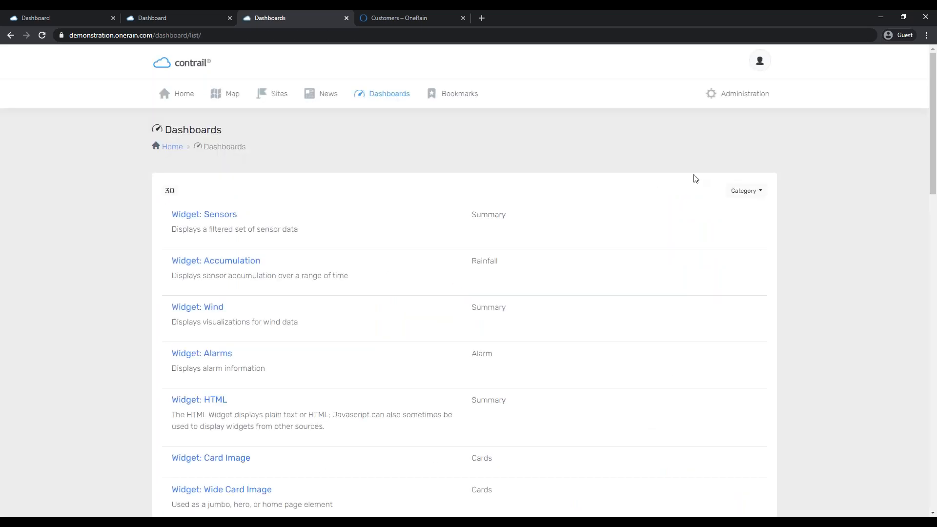
scroll(452, 327, "down", 4)
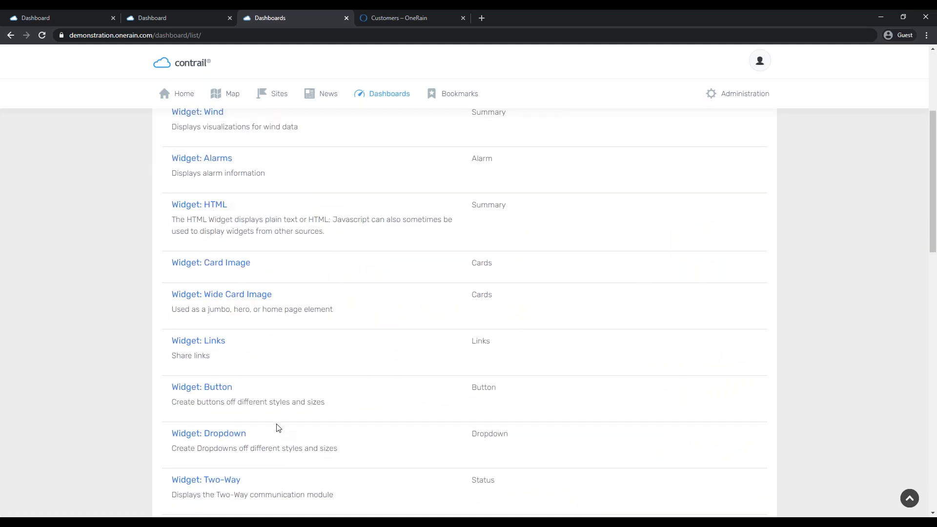
scroll(278, 426, "down", 2)
left_click(190, 295)
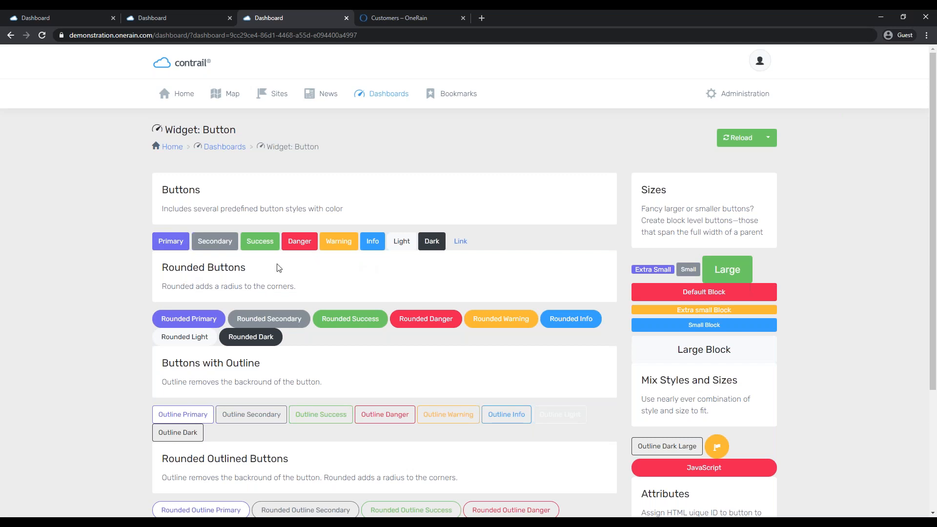
scroll(386, 423, "down", 4)
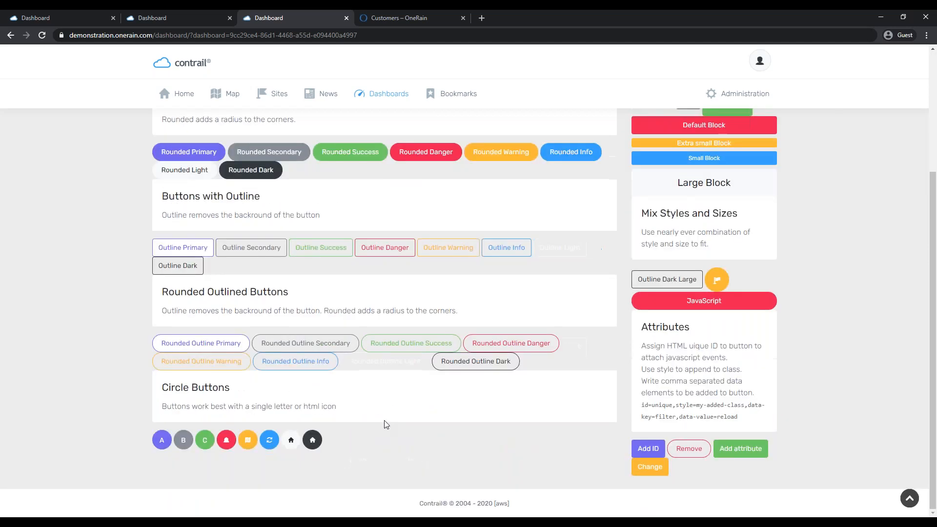
scroll(566, 453, "up", 4)
scroll(566, 453, "down", 4)
scroll(254, 326, "up", 4)
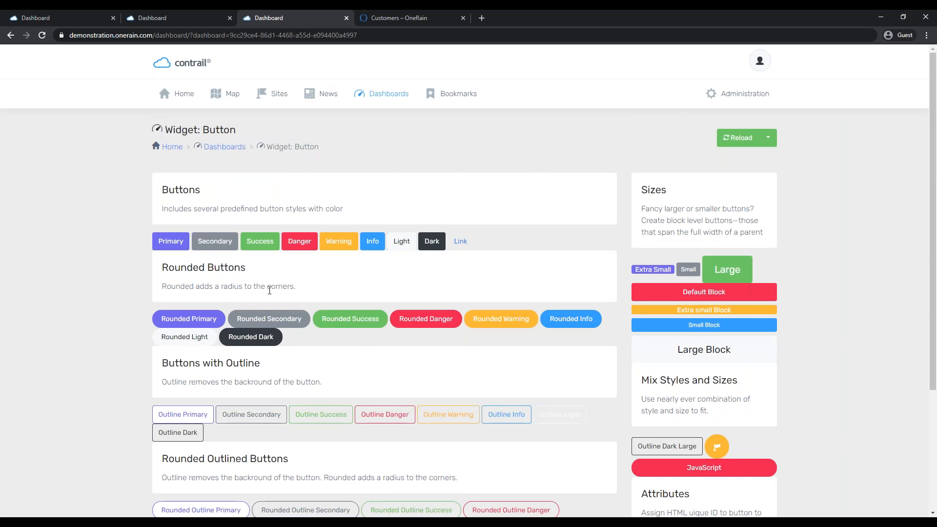
- Return to the dashboards list, open the Widget: Dropdown dashboard and look over its dropdown styles and sizes
left_click(10, 35)
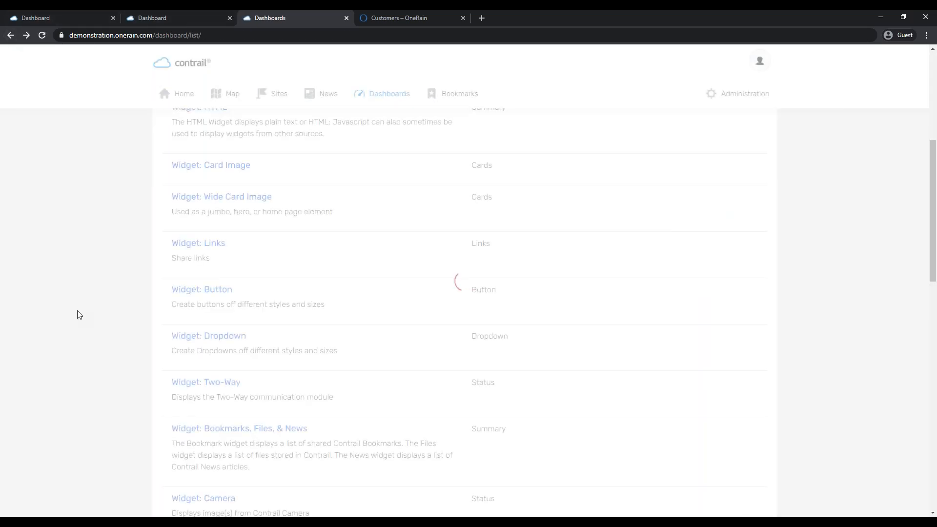
left_click(217, 336)
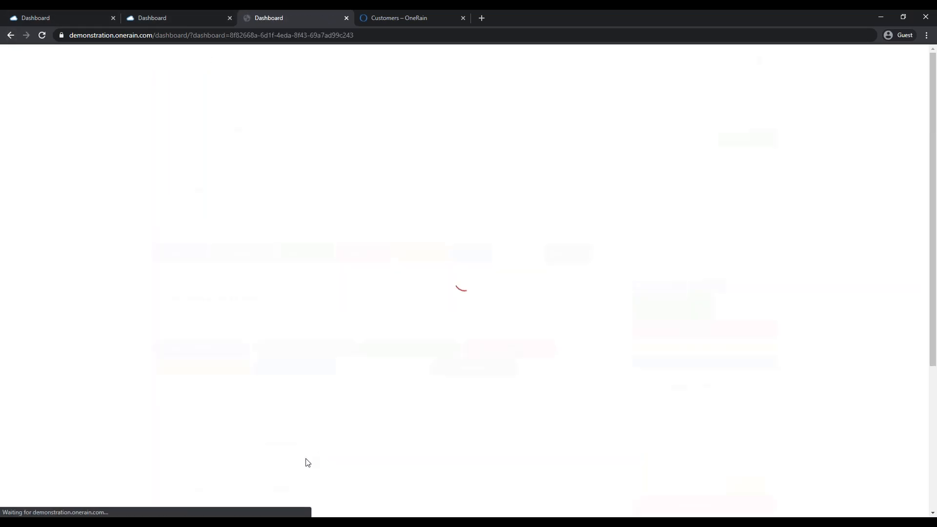
scroll(333, 384, "down", 4)
scroll(332, 380, "up", 4)
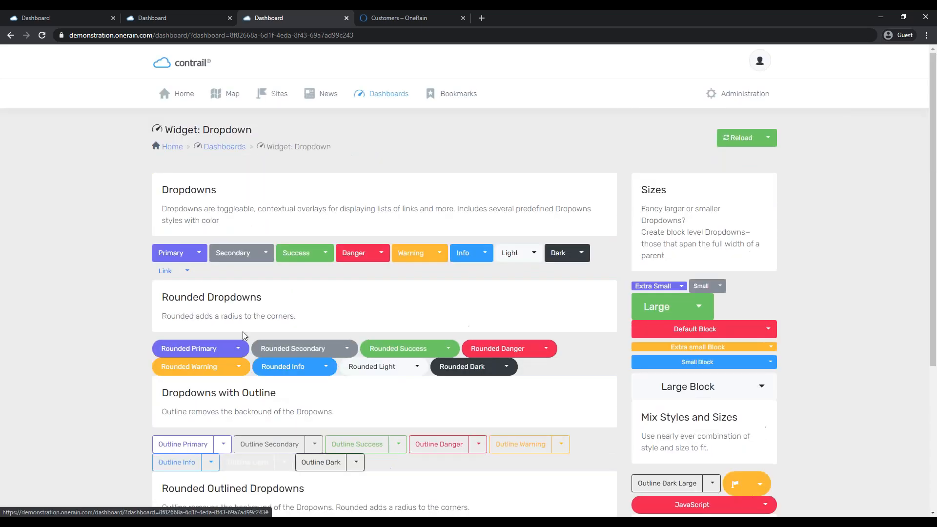
- Expand the Rounded Primary and Rounded Secondary dropdowns to view their items, and try the Info and Warning examples
left_click(238, 349)
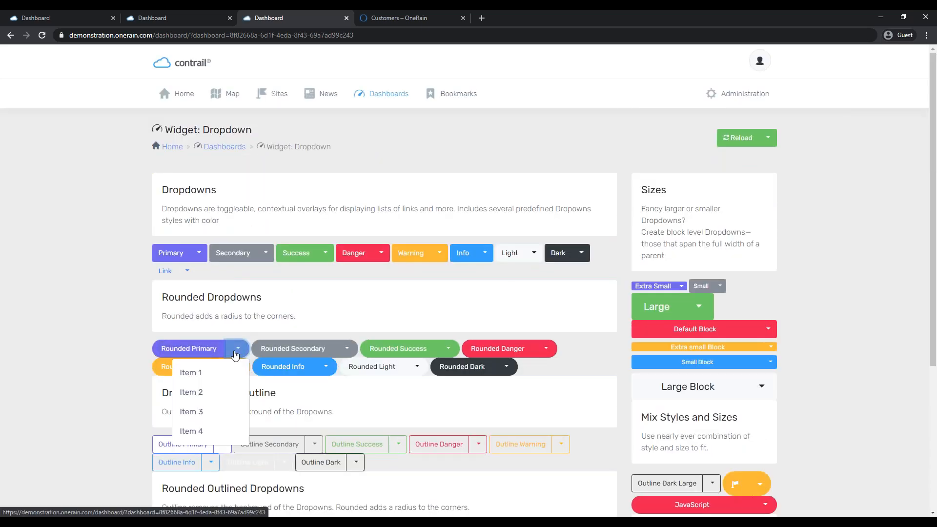
left_click(346, 348)
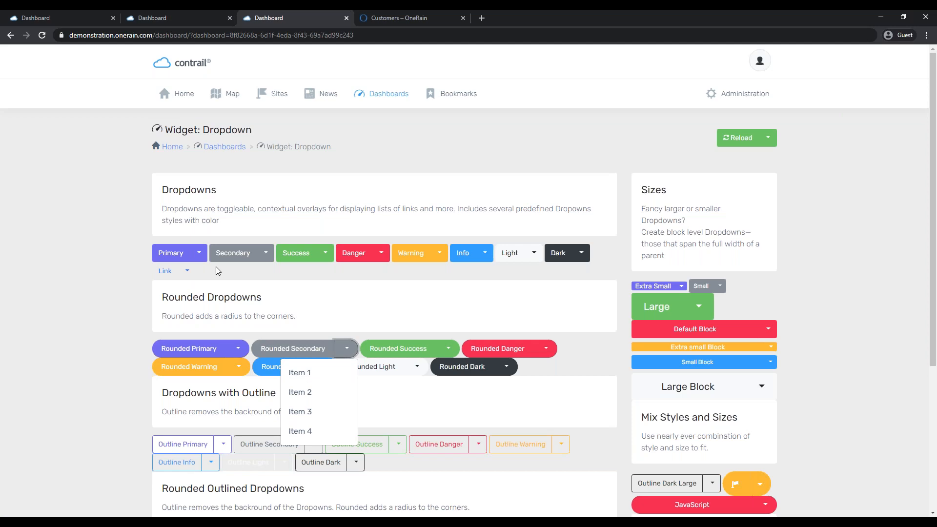
left_click(466, 256)
left_click(410, 253)
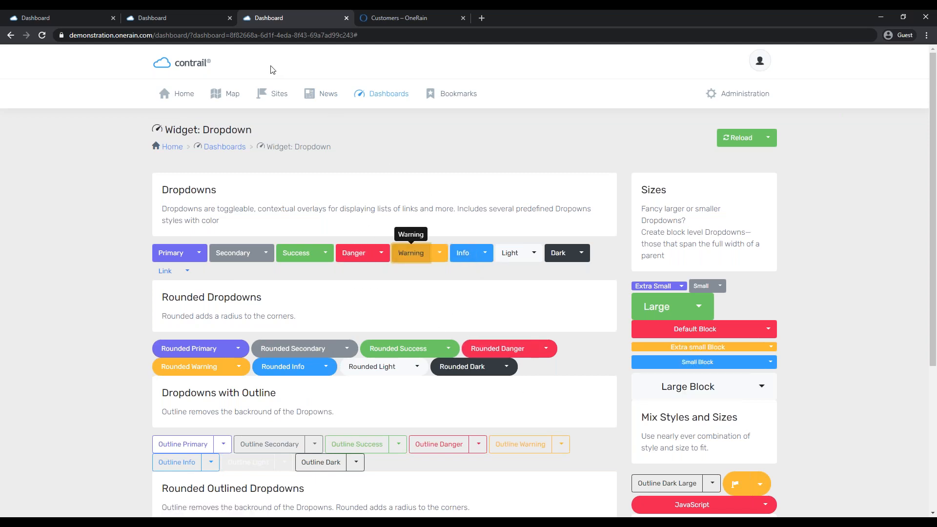
- Return to the dashboards list and open the Widget: Twitter.com - Third-party dashboard
left_click(10, 36)
left_click(10, 36)
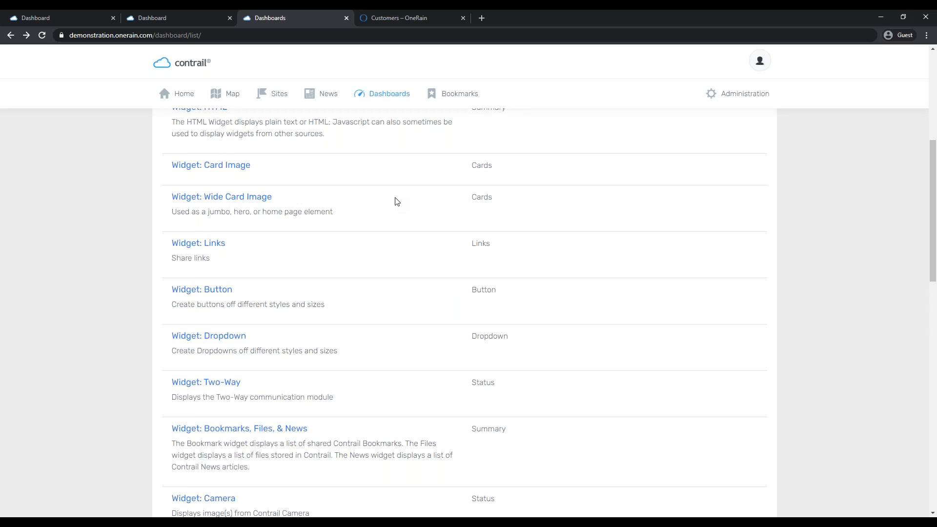
scroll(396, 202, "down", 3)
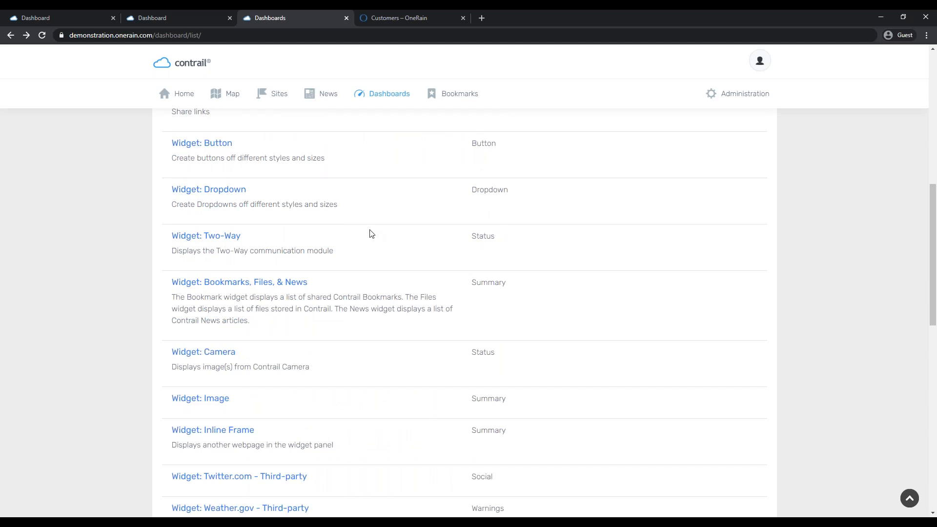
scroll(350, 318, "down", 2)
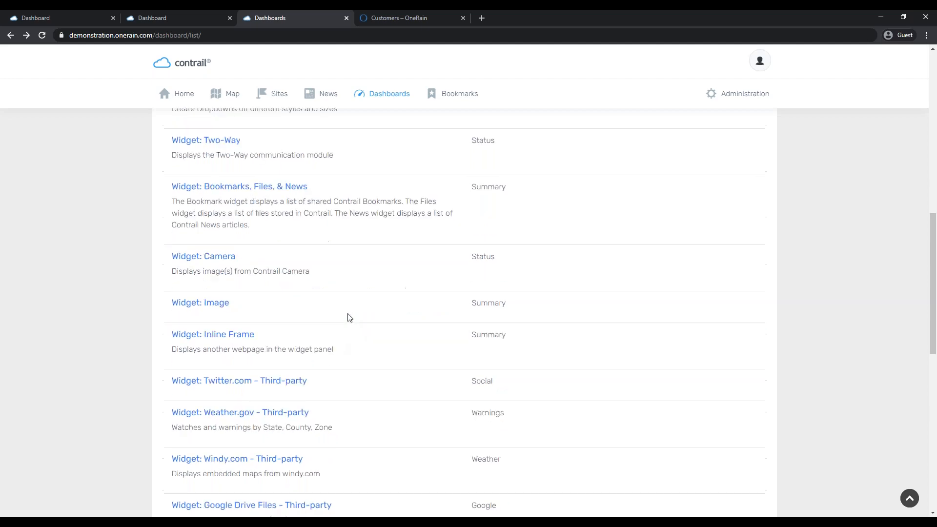
scroll(349, 318, "down", 2)
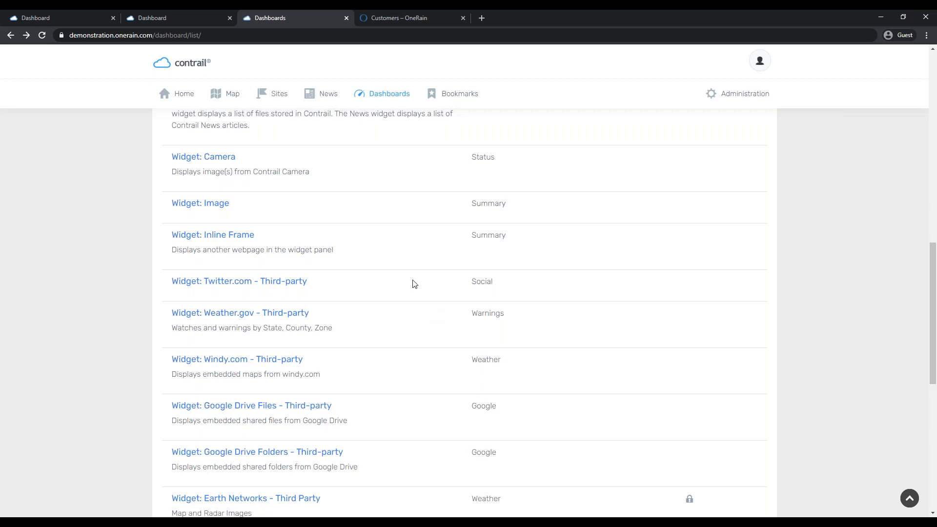
left_click(181, 282)
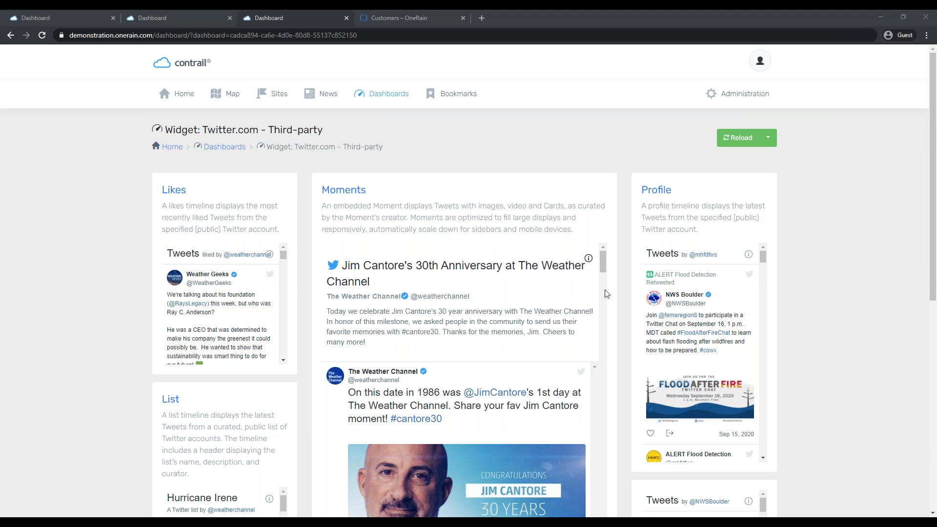
- Examine the Twitter dashboard's Likes, Moments, Profile, List and Collection timeline examples
left_click_drag(936, 261, 936, 263)
scroll(882, 309, "down", 5)
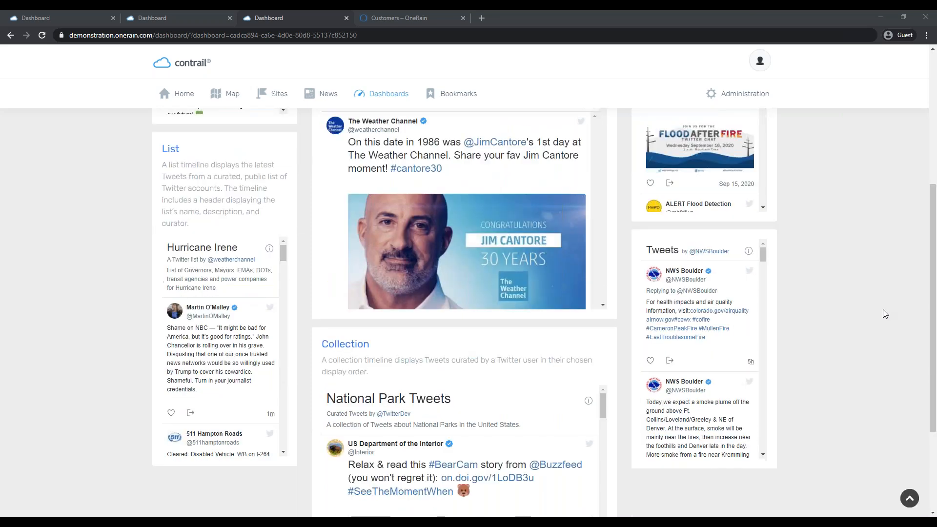
scroll(883, 310, "up", 2)
scroll(882, 309, "up", 3)
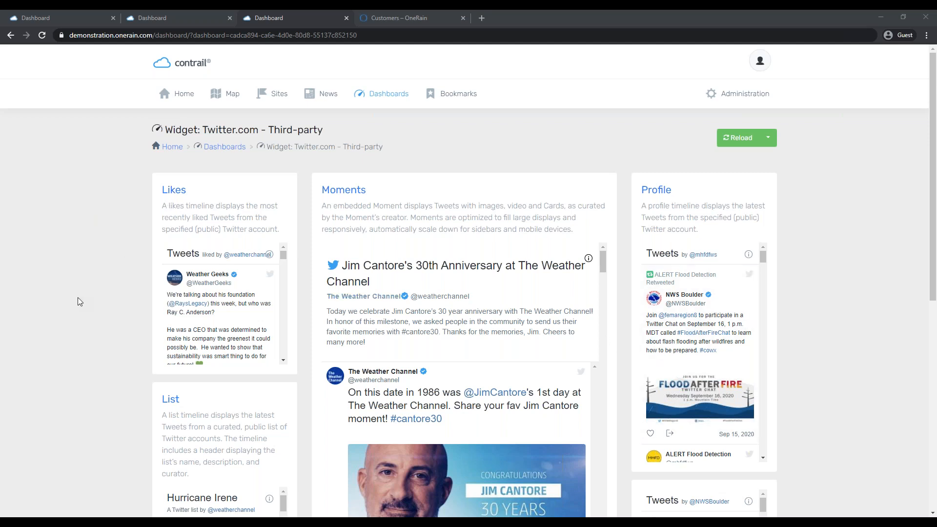
scroll(78, 300, "down", 2)
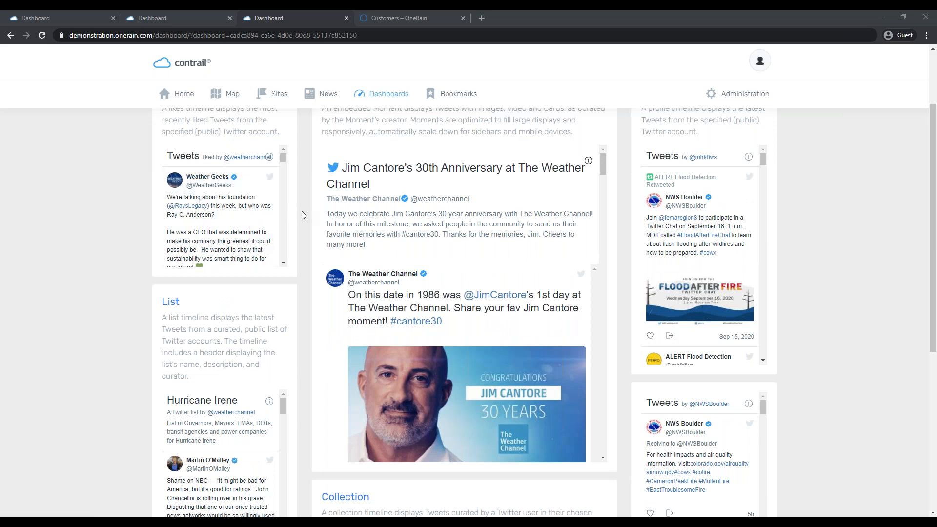
scroll(308, 309, "down", 3)
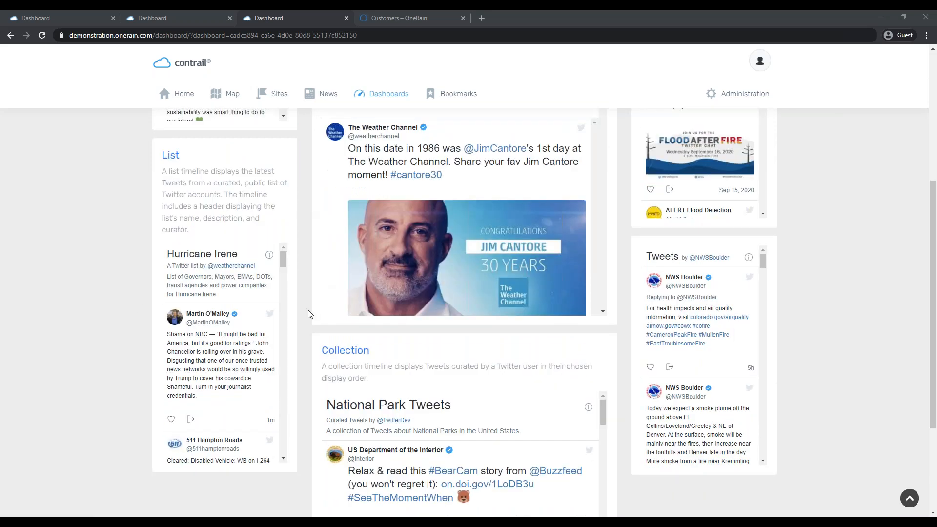
scroll(308, 309, "down", 1)
scroll(307, 312, "up", 5)
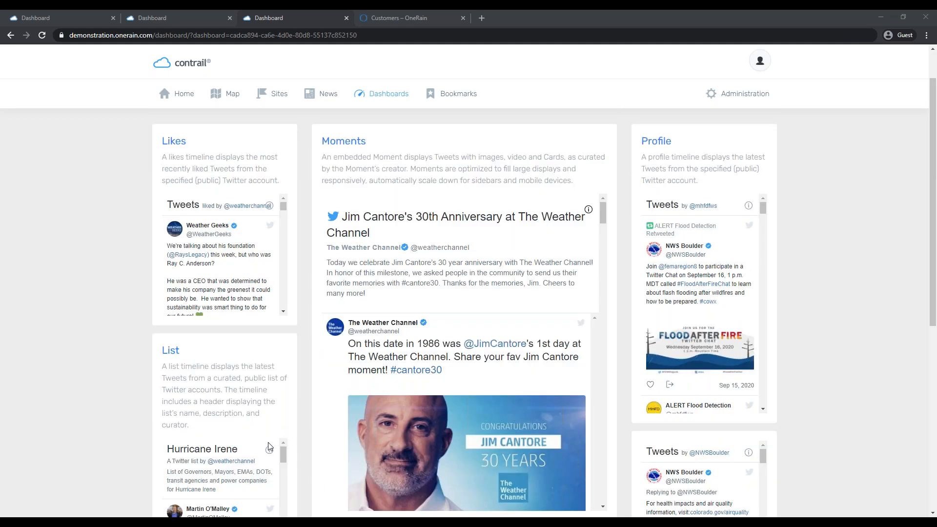
scroll(842, 382, "down", 7)
scroll(833, 391, "up", 1)
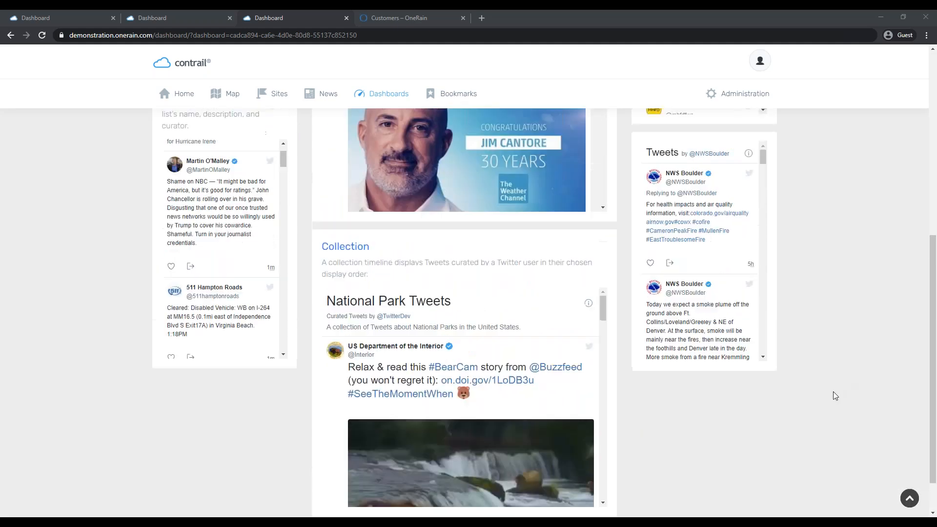
scroll(830, 405, "up", 7)
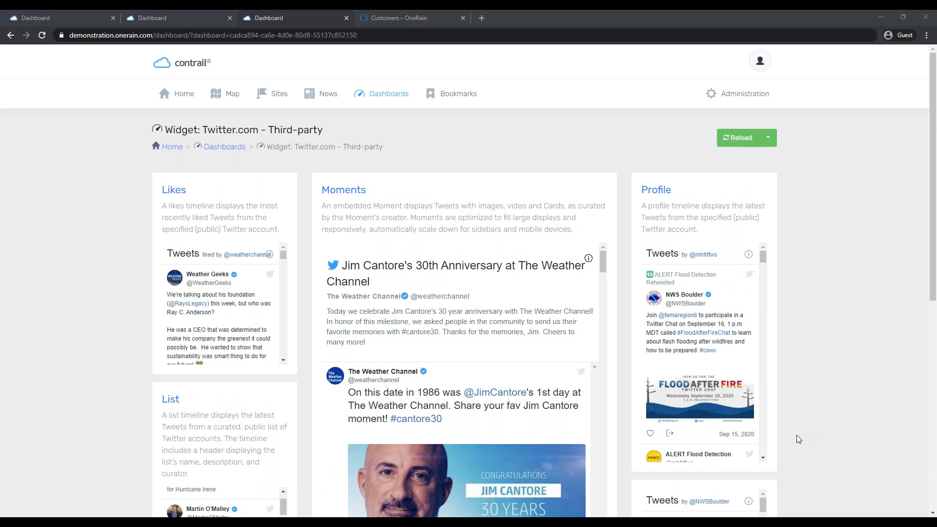
- Open the Widget: Weather.gov - Third-party dashboard from the dashboards list and read its note and county warnings widget
left_click(10, 35)
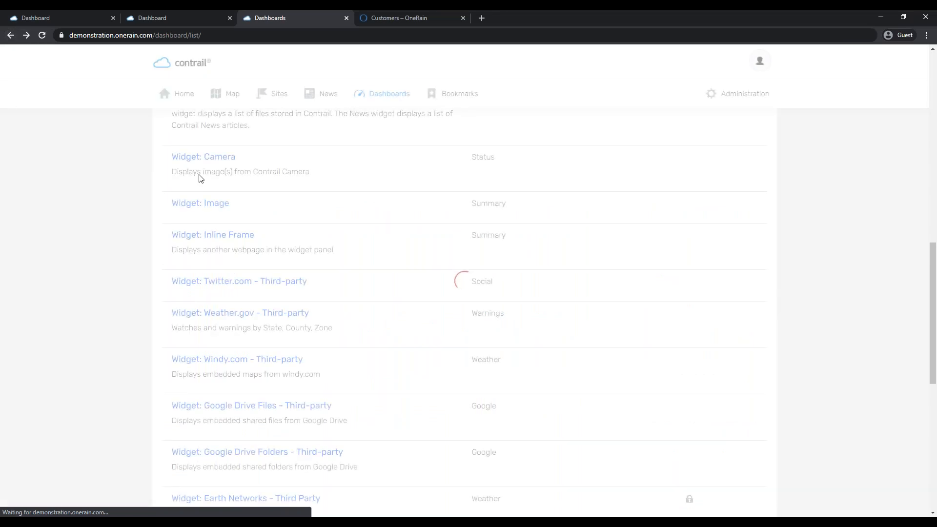
left_click(200, 178)
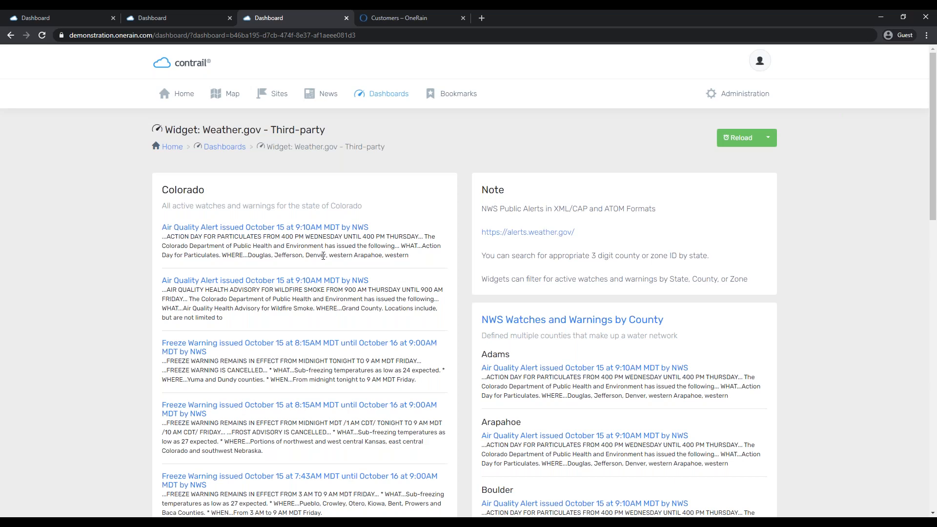
scroll(322, 256, "down", 1)
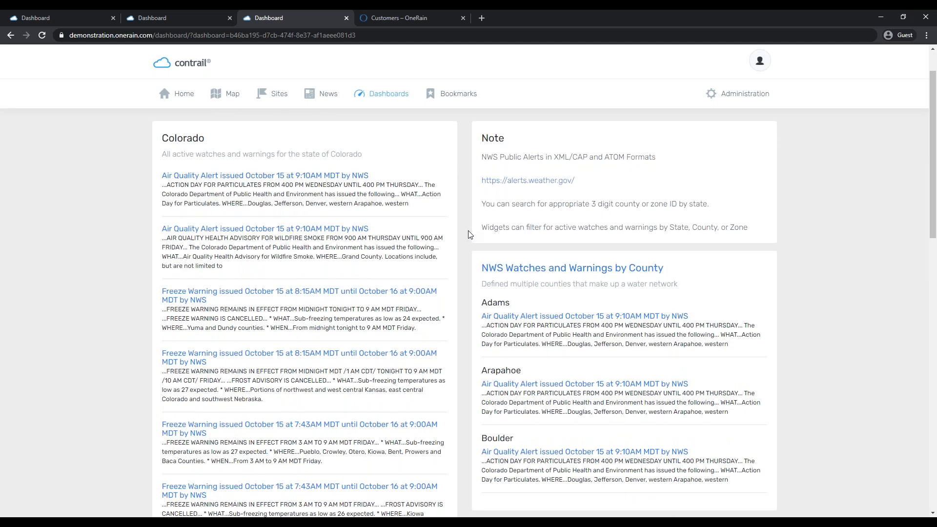
scroll(468, 236, "up", 1)
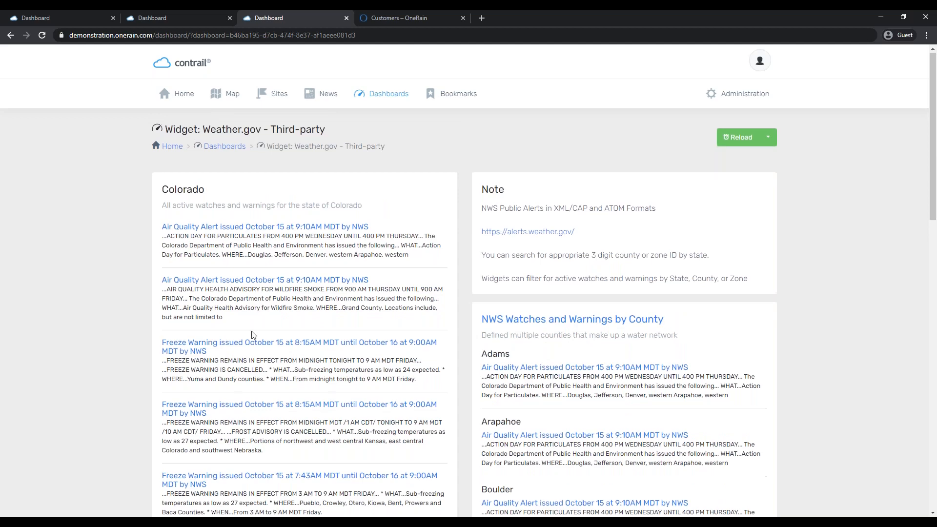
- Look through the state, county and zone watches and warnings, then view the first Colorado Air Quality Alert in full and close it
scroll(251, 334, "down", 3)
scroll(287, 362, "down", 6)
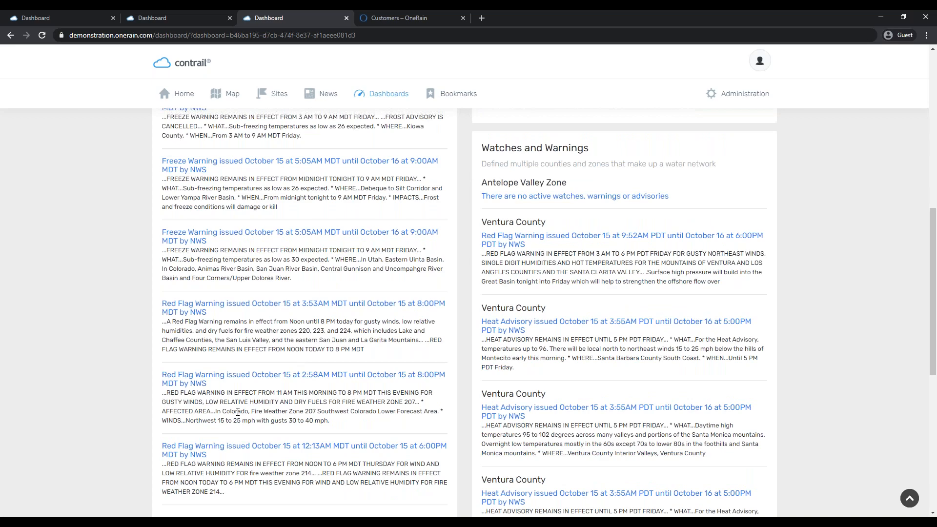
scroll(237, 412, "down", 2)
scroll(238, 413, "up", 2)
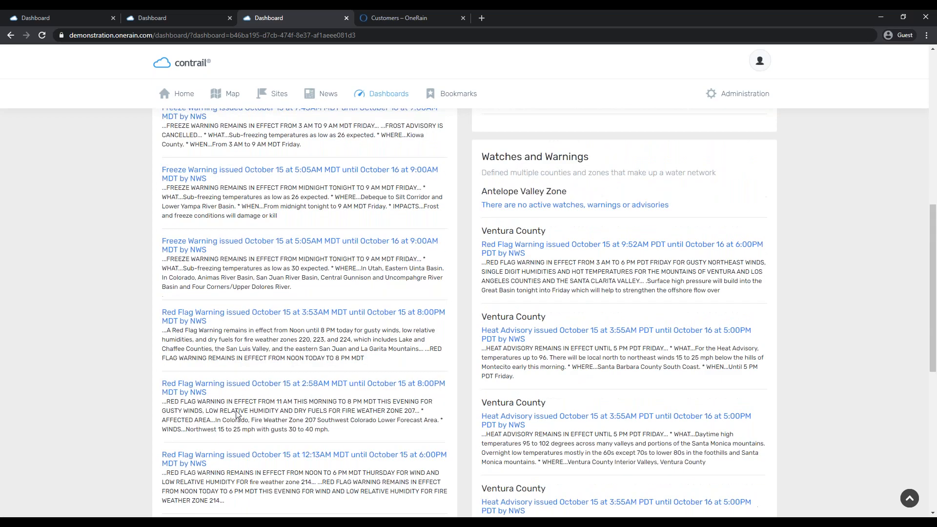
scroll(238, 413, "up", 15)
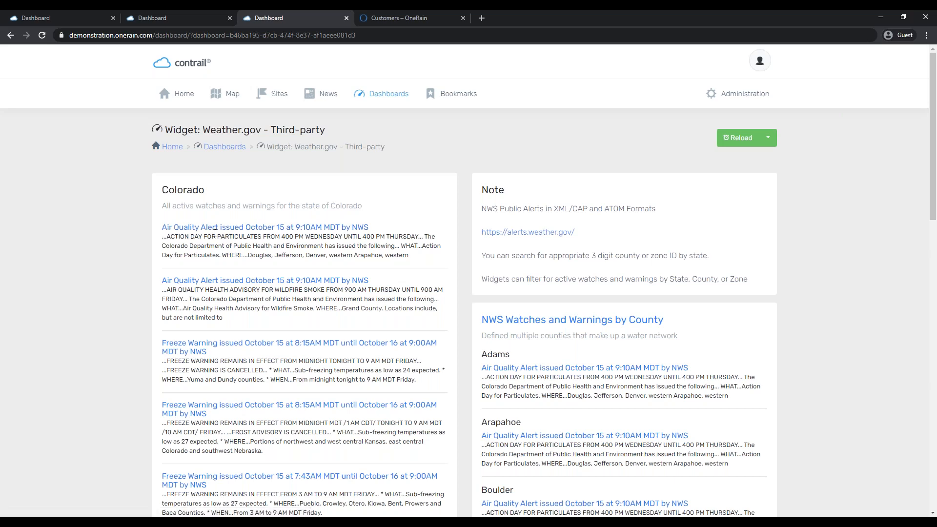
left_click(217, 227)
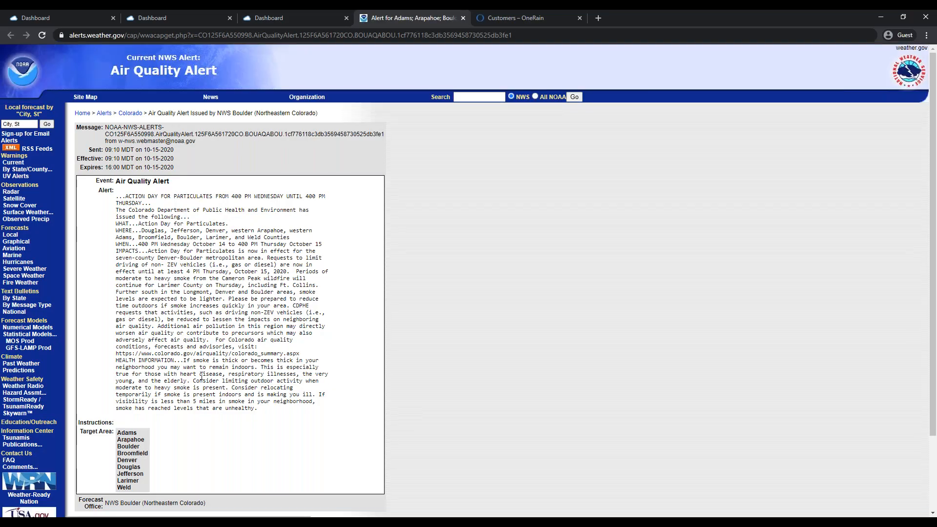
left_click(462, 18)
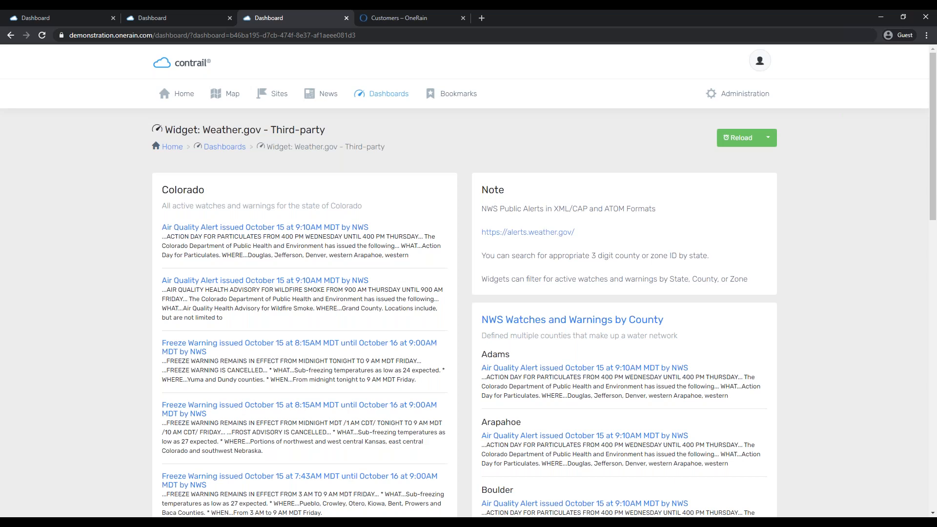
- Return to the dashboards list and open the Widget: Windy.com - Third-party dashboard
left_click(222, 153)
scroll(139, 291, "down", 6)
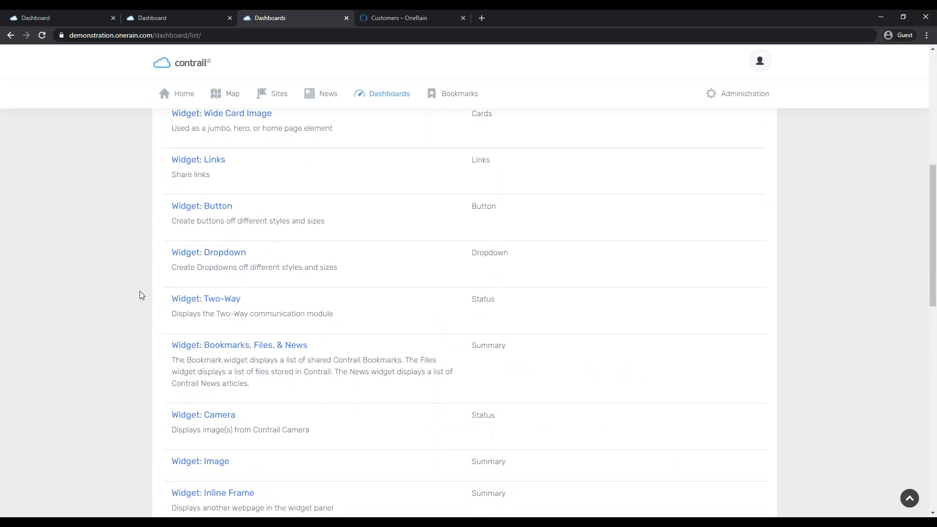
scroll(140, 291, "down", 8)
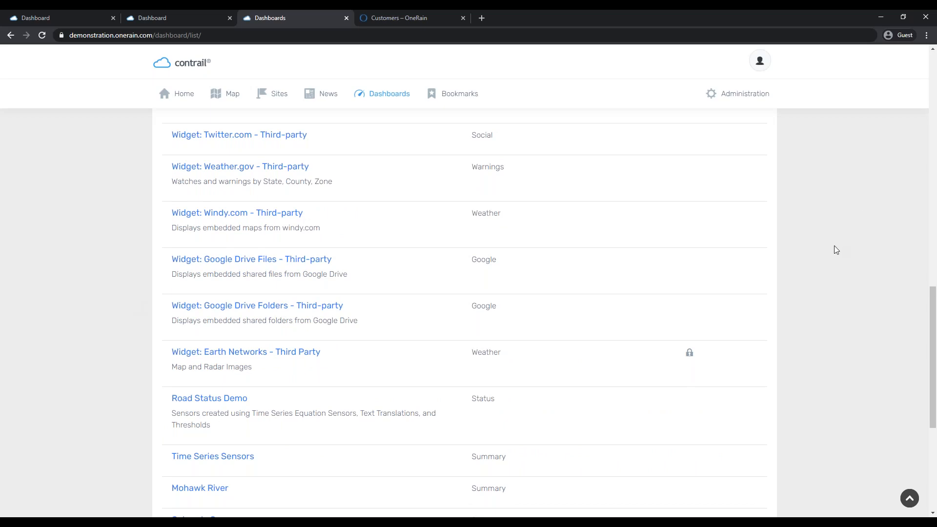
scroll(625, 335, "up", 2)
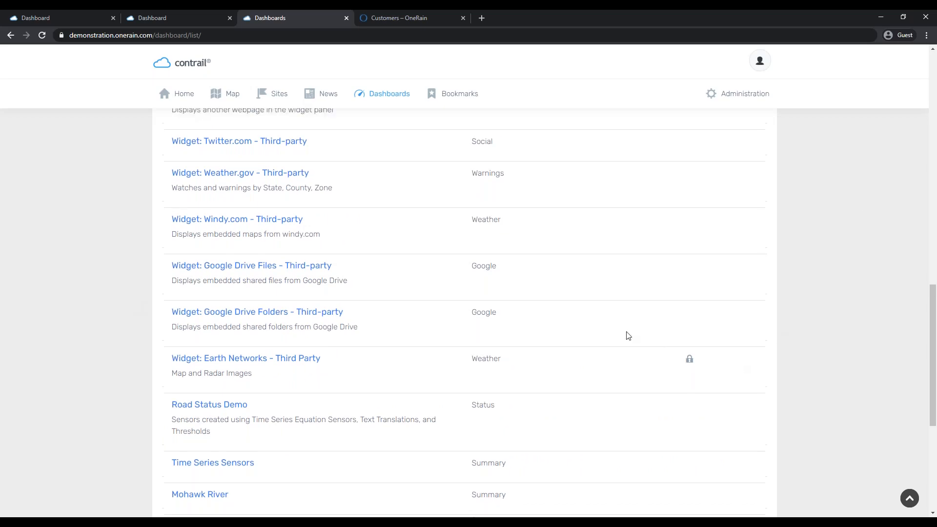
left_click(298, 312)
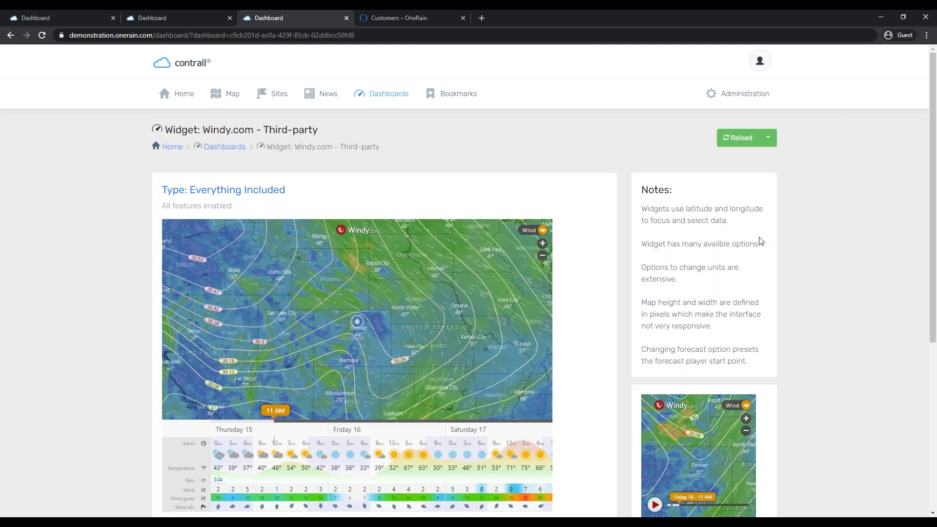
- Examine the Windy.com notes and compare the Everything Included, Without spot forecast and small map examples
scroll(829, 307, "down", 3)
scroll(798, 324, "up", 3)
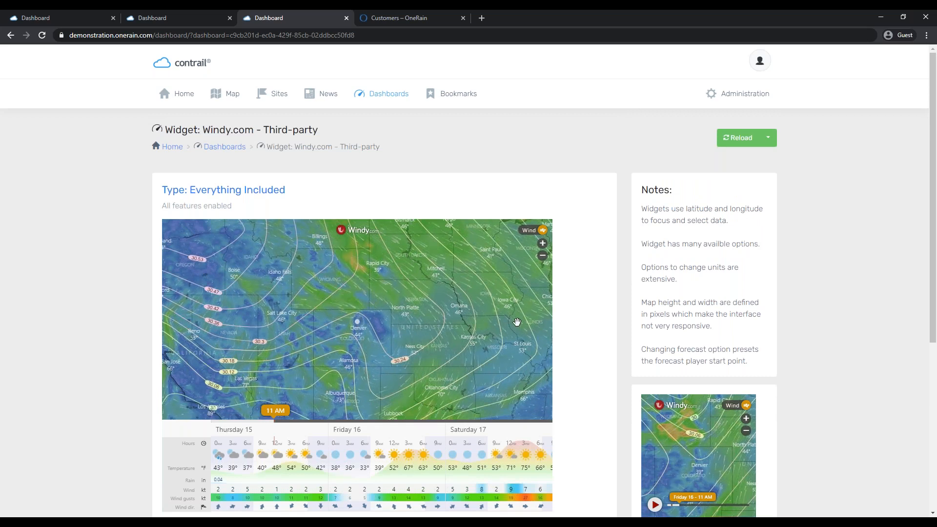
scroll(613, 361, "down", 5)
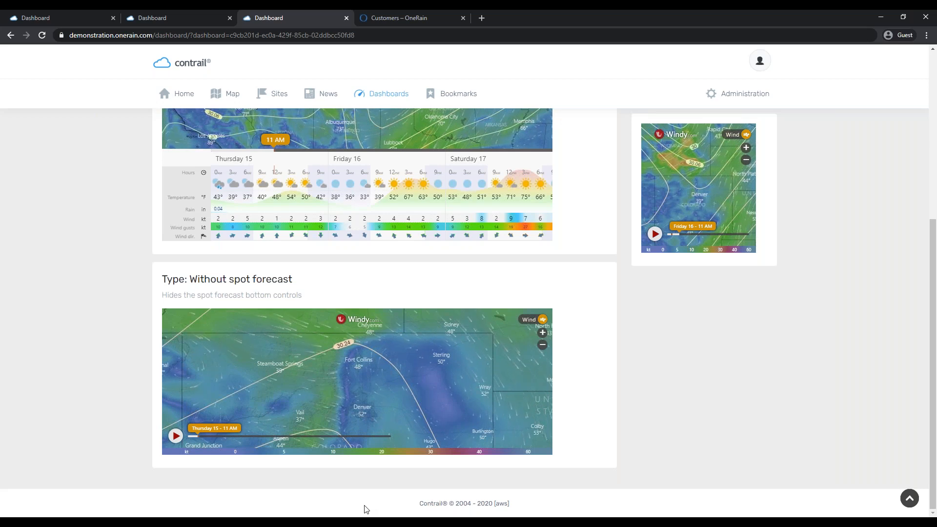
scroll(932, 480, "up", 1)
scroll(363, 211, "up", 2)
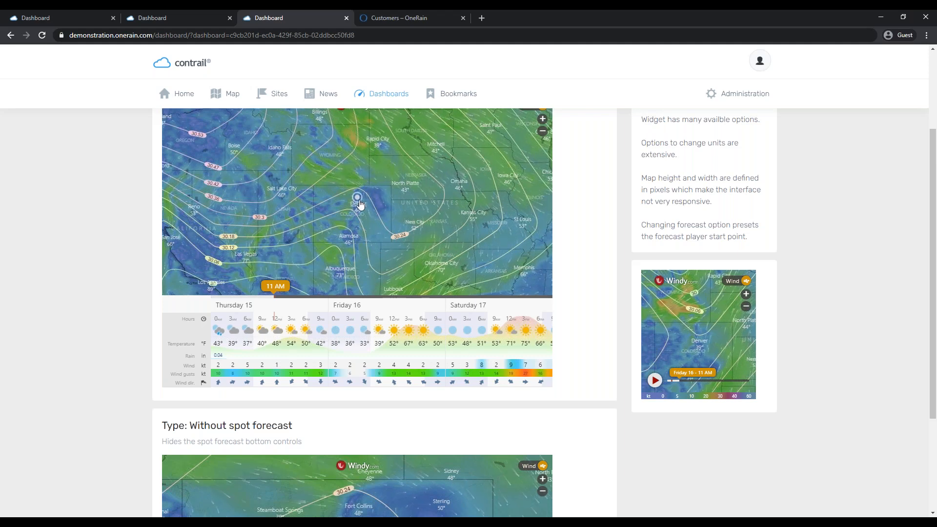
scroll(767, 335, "up", 3)
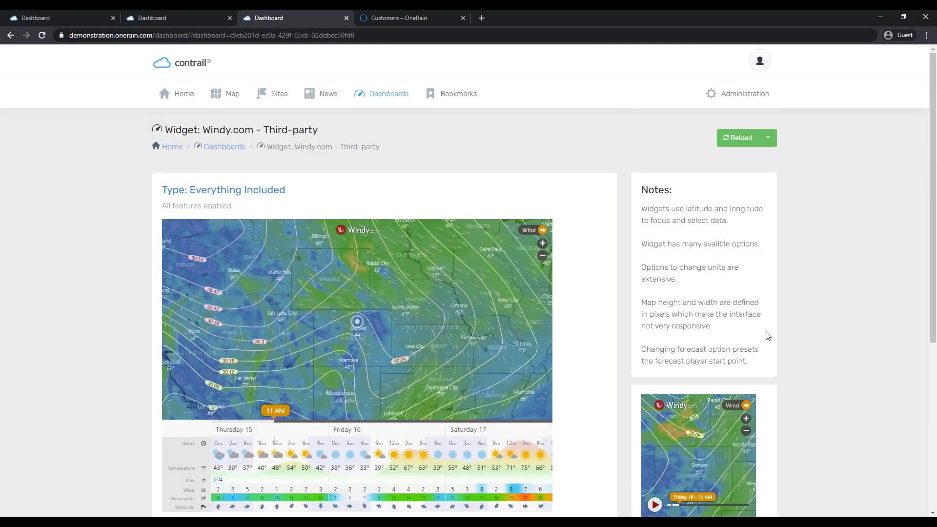
scroll(768, 335, "down", 2)
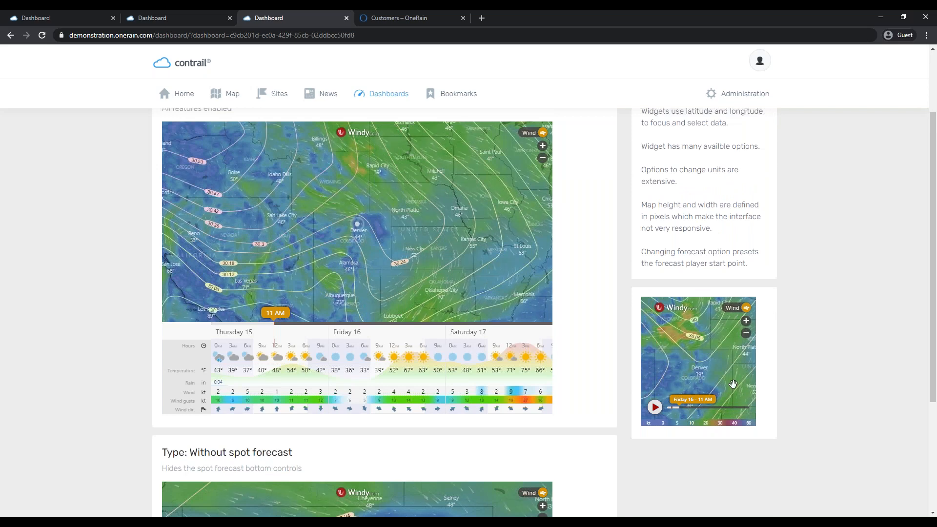
scroll(805, 423, "up", 2)
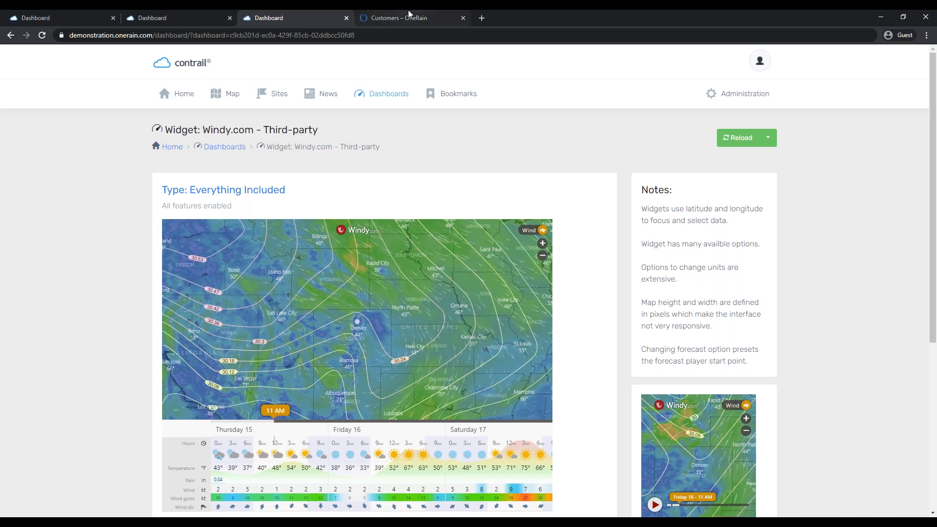
left_click(207, 17)
left_click(314, 15)
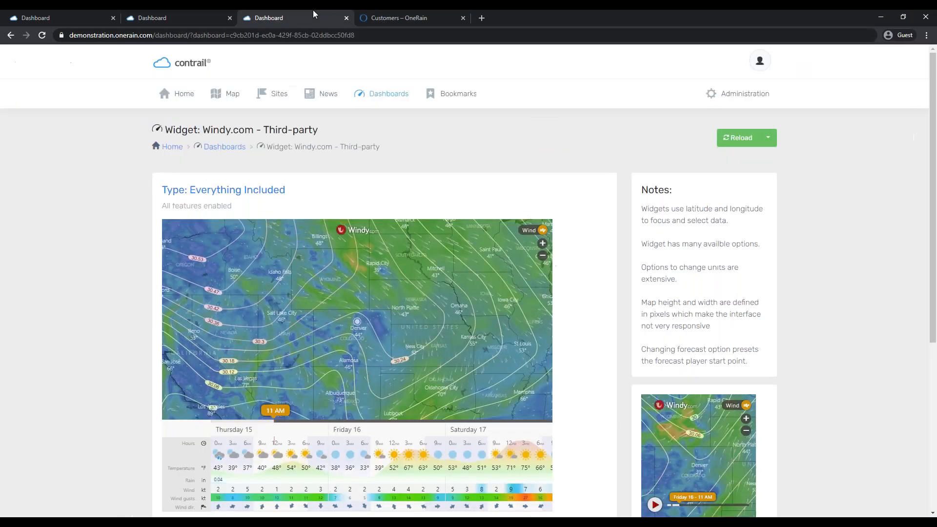
- Return to the dashboards list and open the Widget: Google Drive Files - Third-party dashboard
left_click(385, 93)
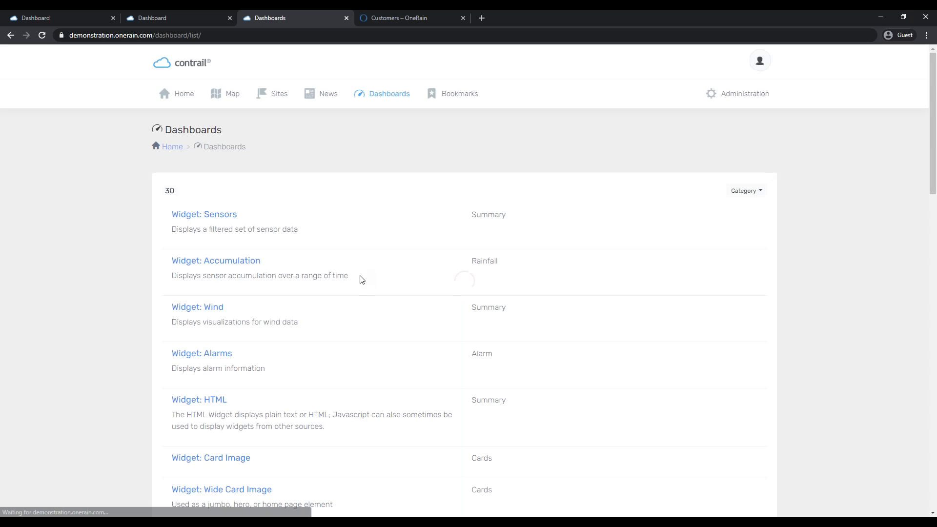
scroll(364, 288, "down", 10)
scroll(362, 303, "down", 3)
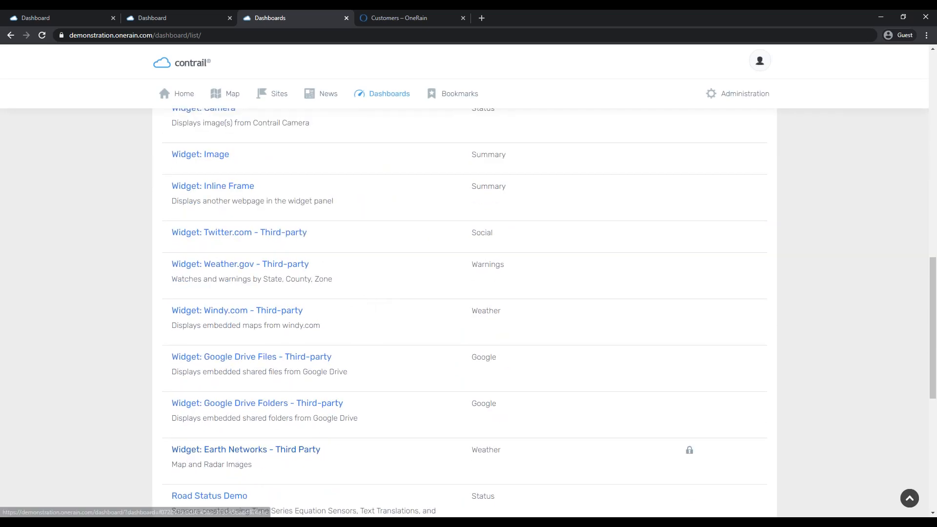
left_click(305, 358)
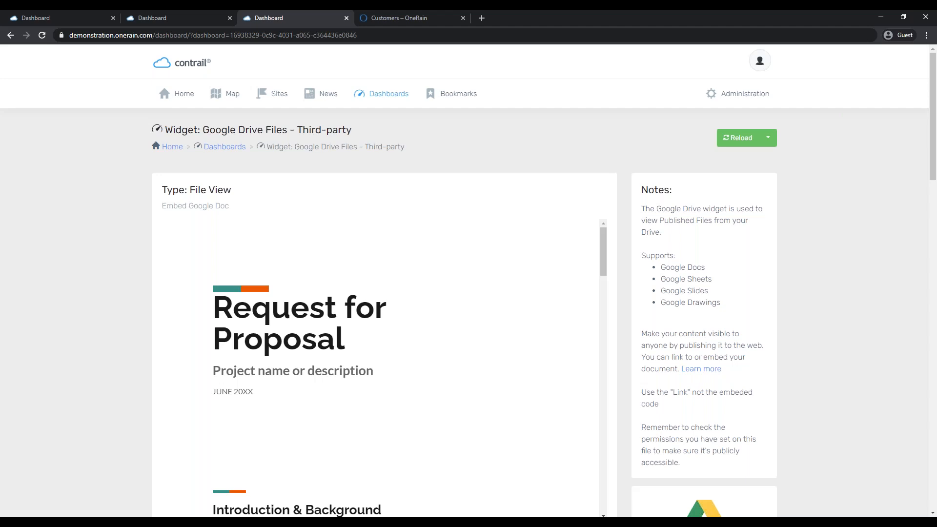
- Look over the embedded Google Doc and Google Drawing examples and the notes about publishing files
scroll(772, 336, "down", 8)
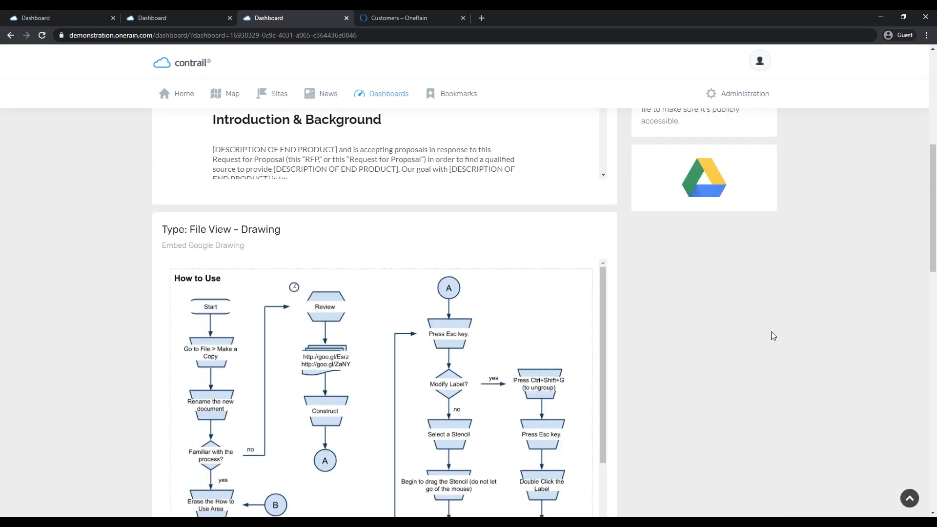
scroll(746, 400, "up", 6)
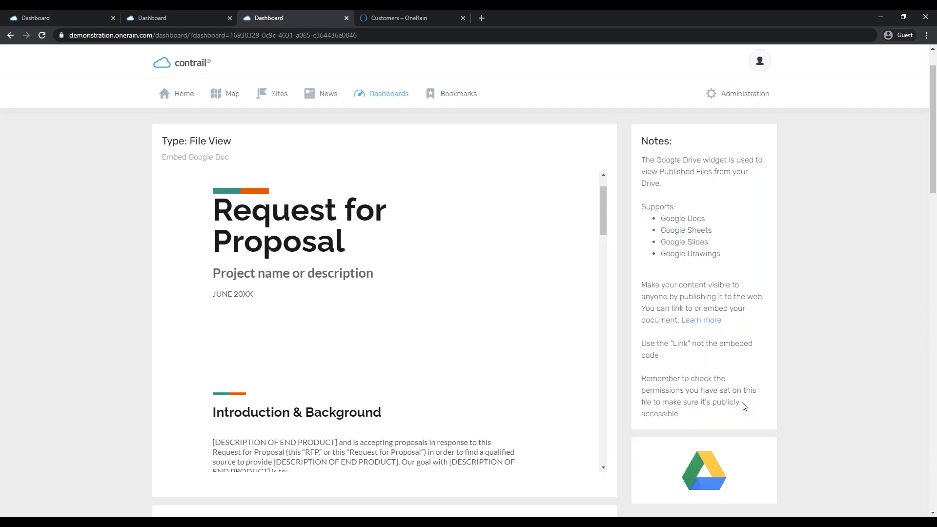
scroll(666, 494, "up", 1)
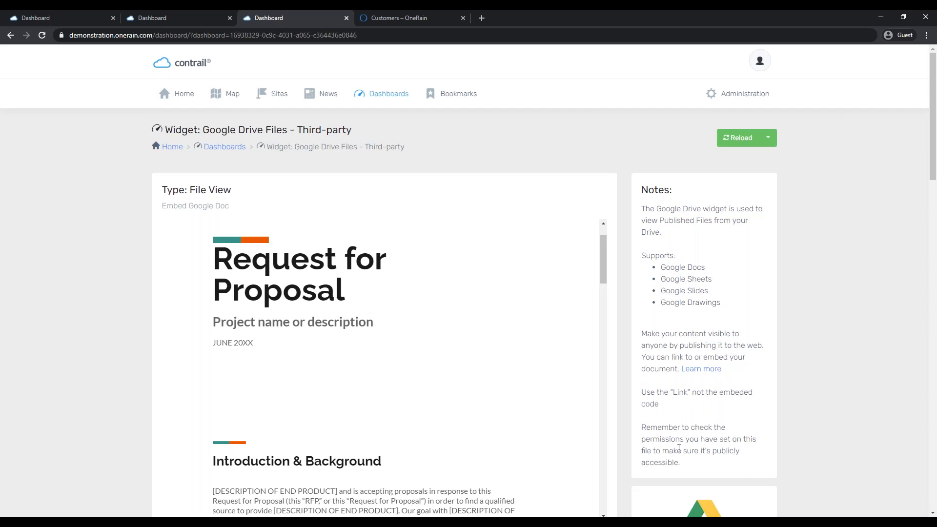
- Return to the Weather Summary dashboard and start an Accumulation widget named Rainfall in the first column
left_click(166, 15)
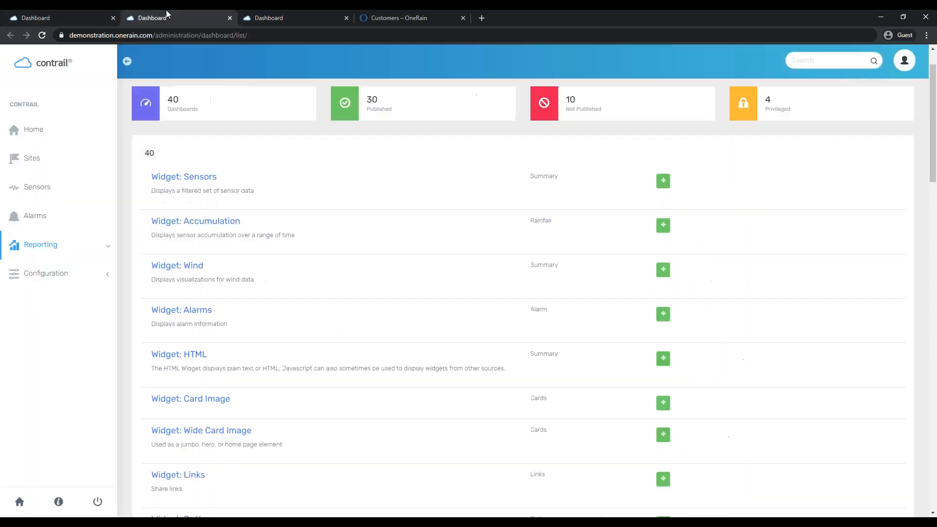
scroll(420, 291, "up", 1)
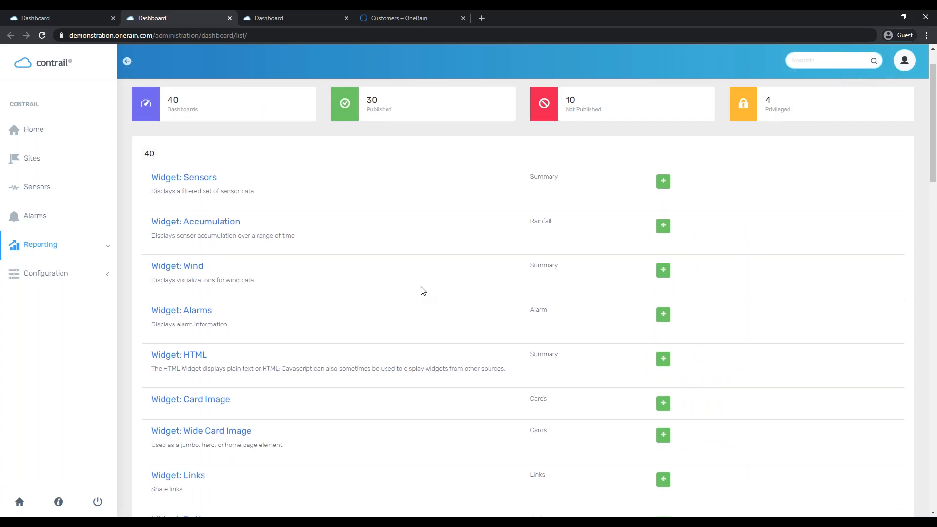
left_click(24, 14)
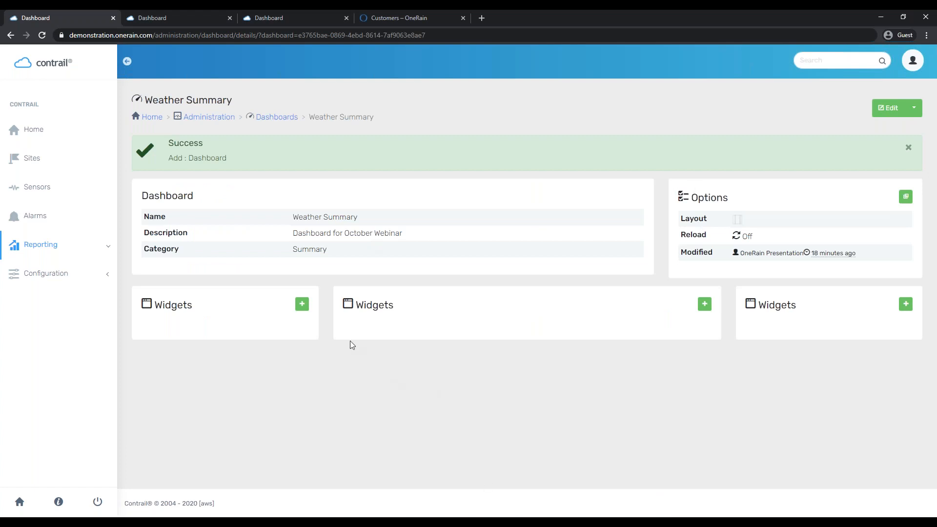
left_click(302, 304)
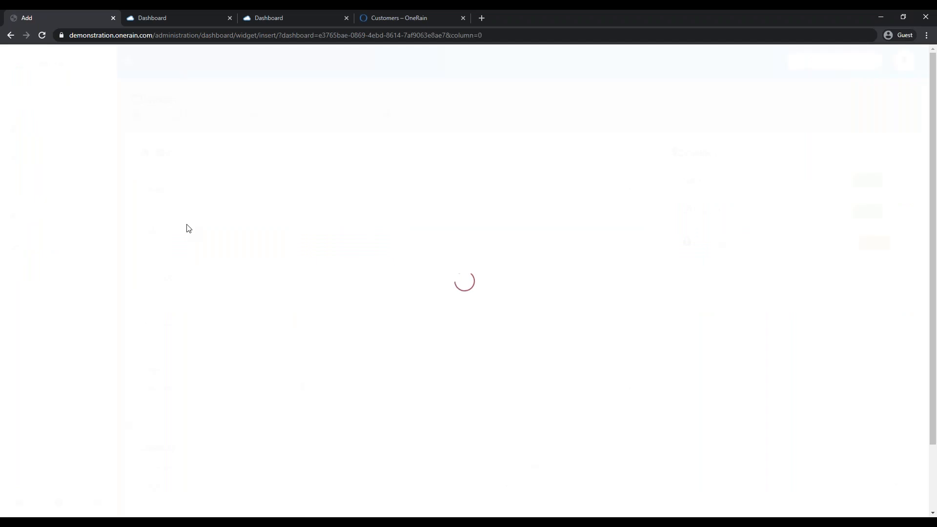
left_click(196, 189)
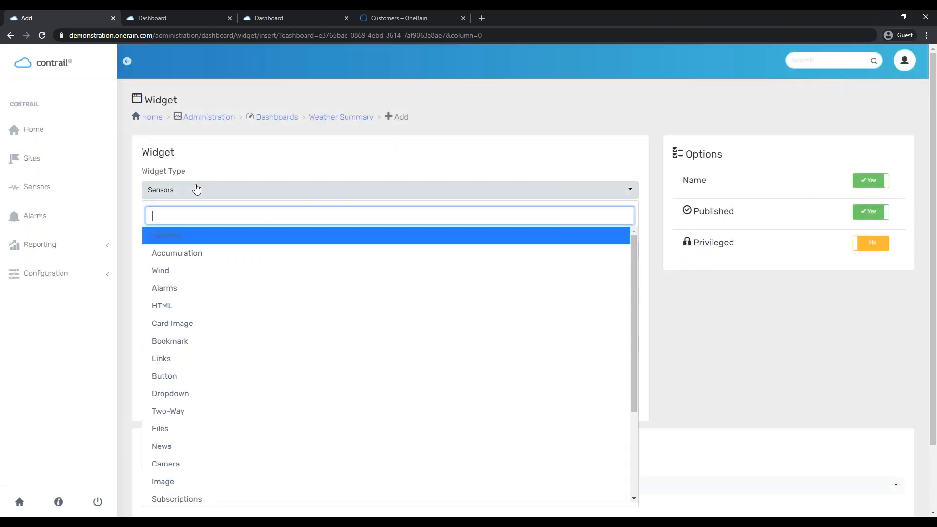
left_click(205, 254)
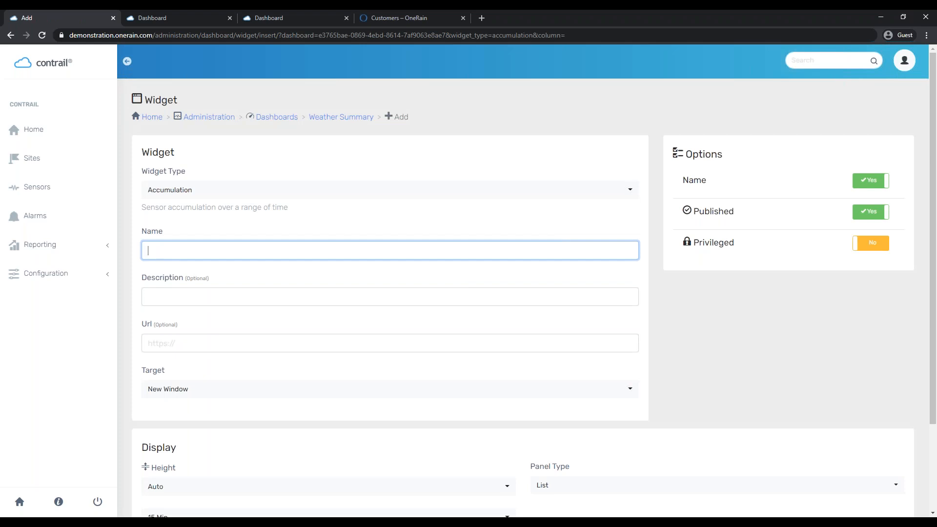
scroll(600, 341, "down", 1)
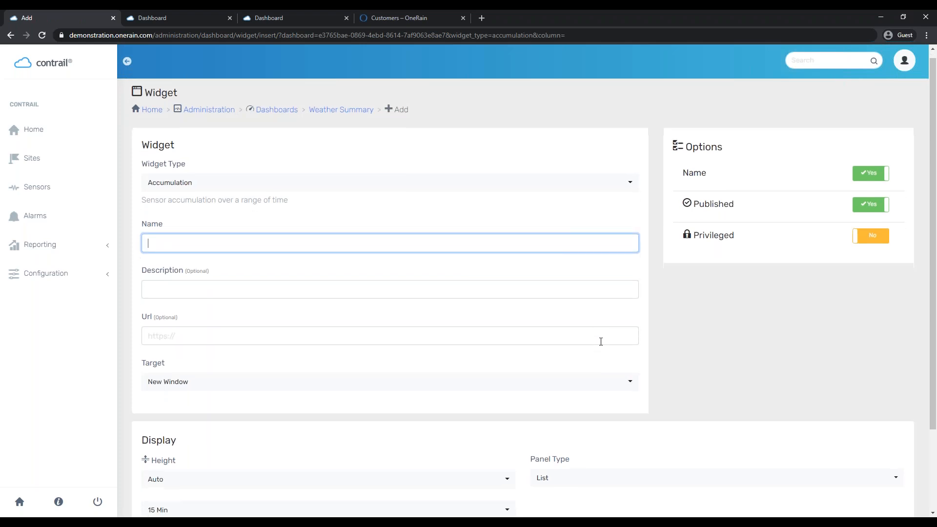
type("Rainfall")
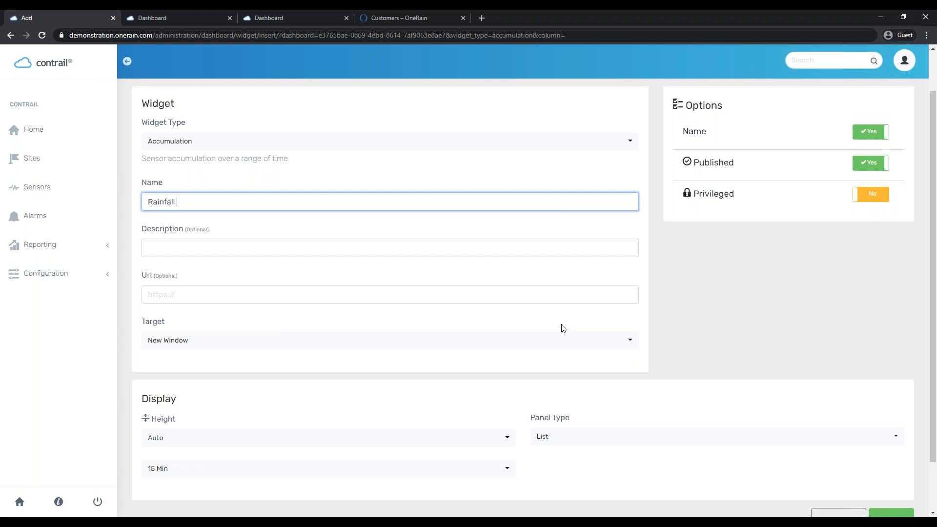
- Check the time range and panel type options offered for the Rainfall widget without changing them
left_click(437, 469)
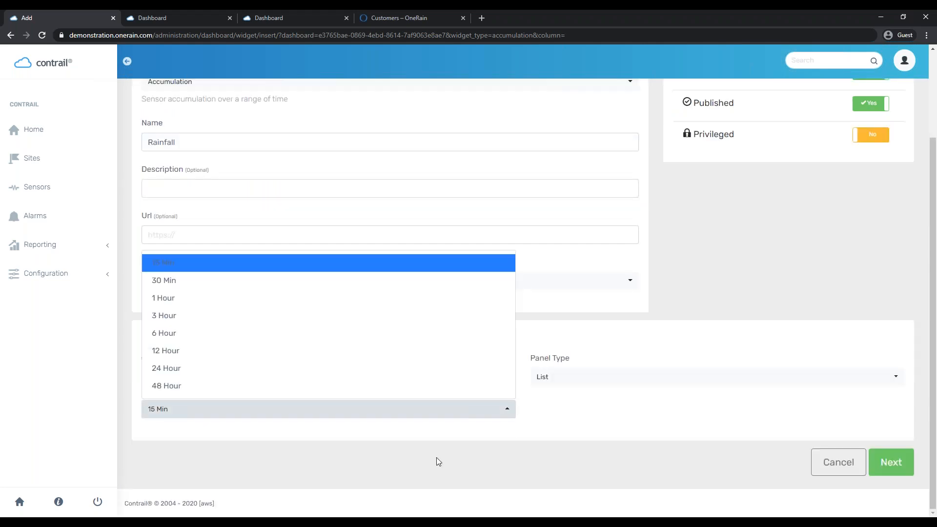
left_click(554, 419)
left_click(546, 377)
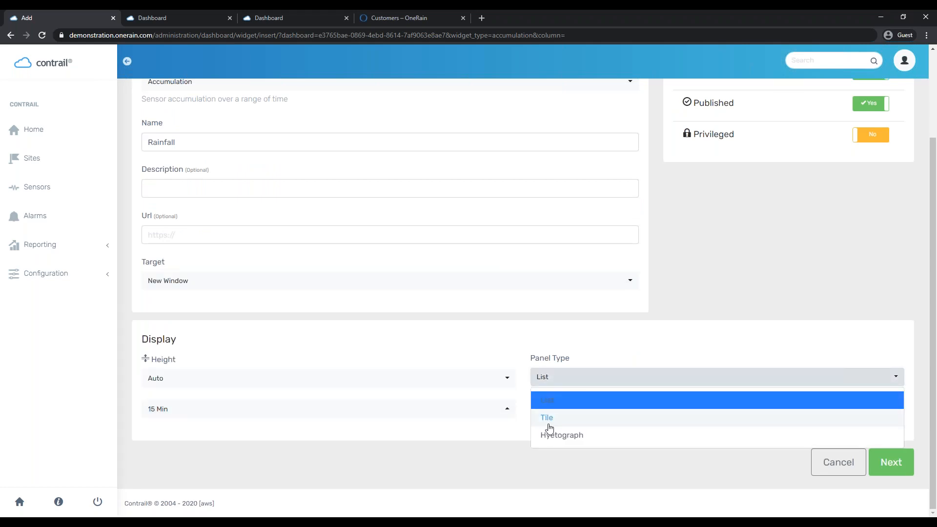
left_click(698, 264)
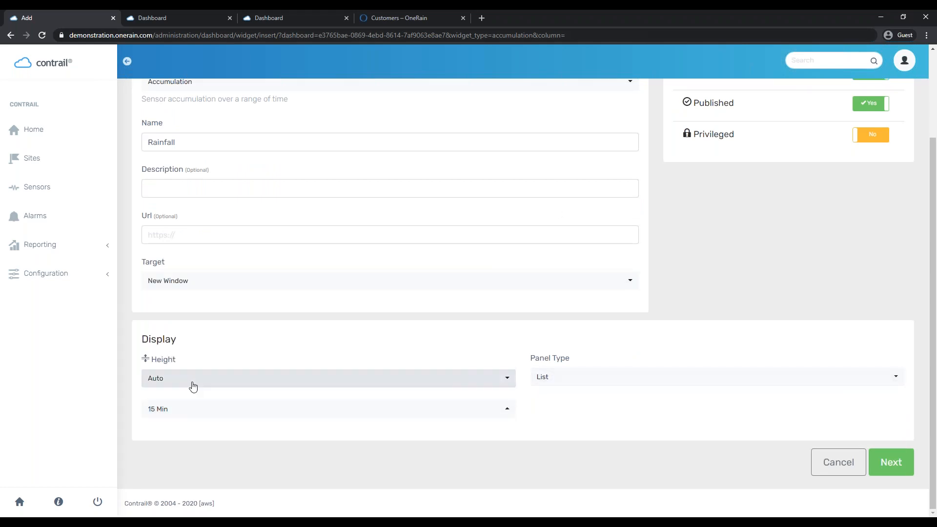
- Set the widget's Url to demonstration.onerain.com with New Window as its target, leaving the description empty
left_click(156, 190)
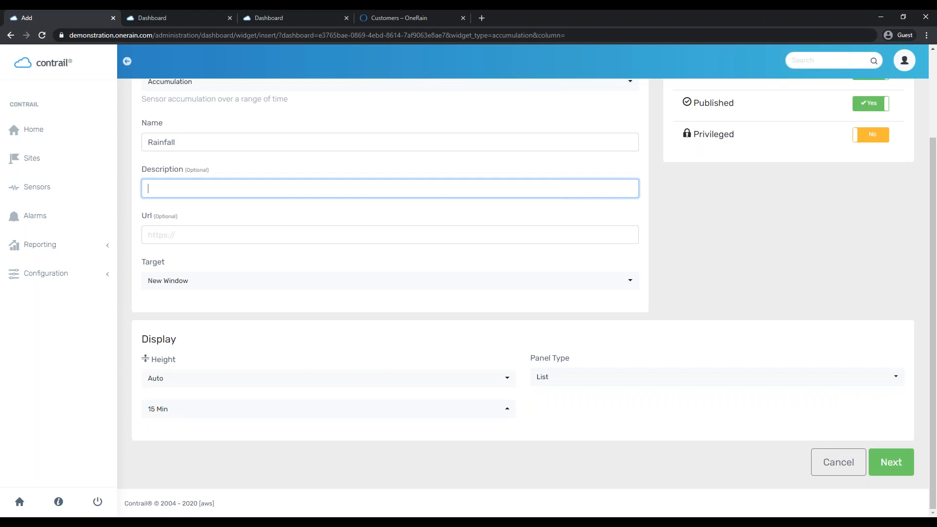
left_click(220, 228)
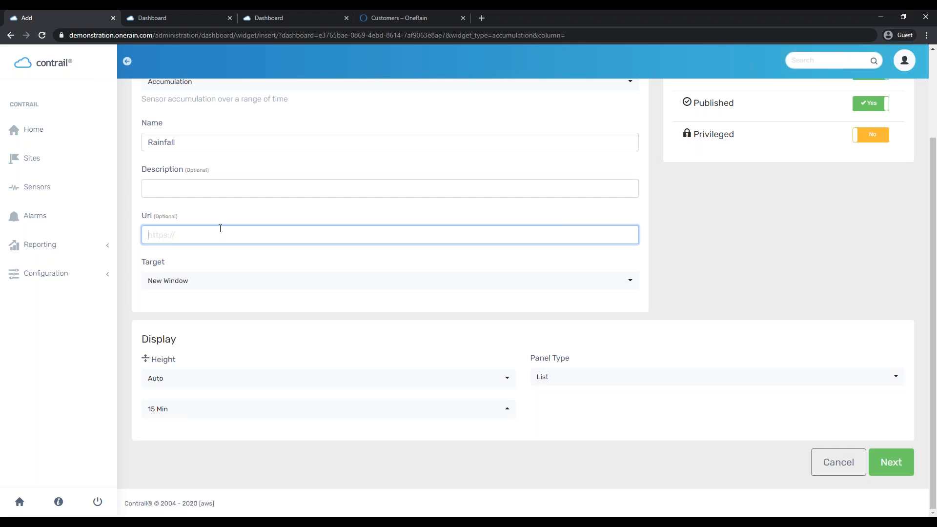
type("demonstration.onerain.com")
left_click(207, 283)
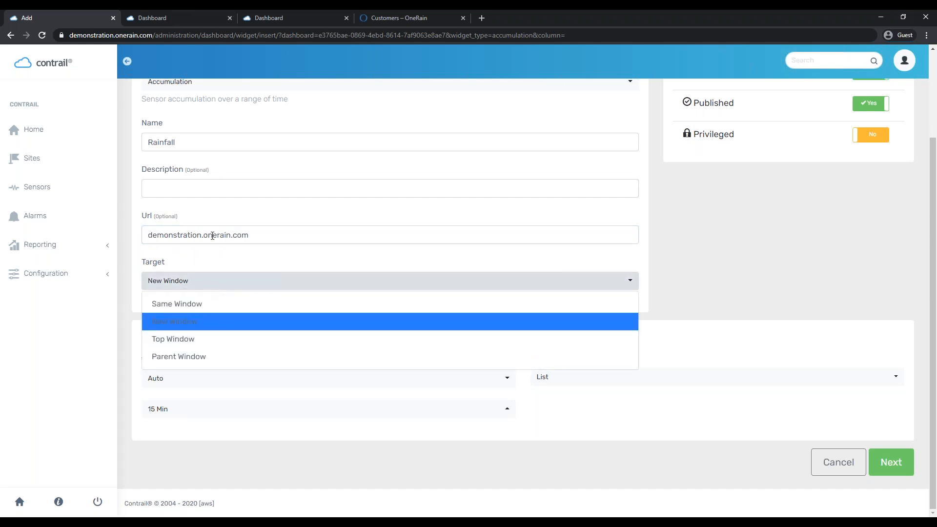
left_click(224, 322)
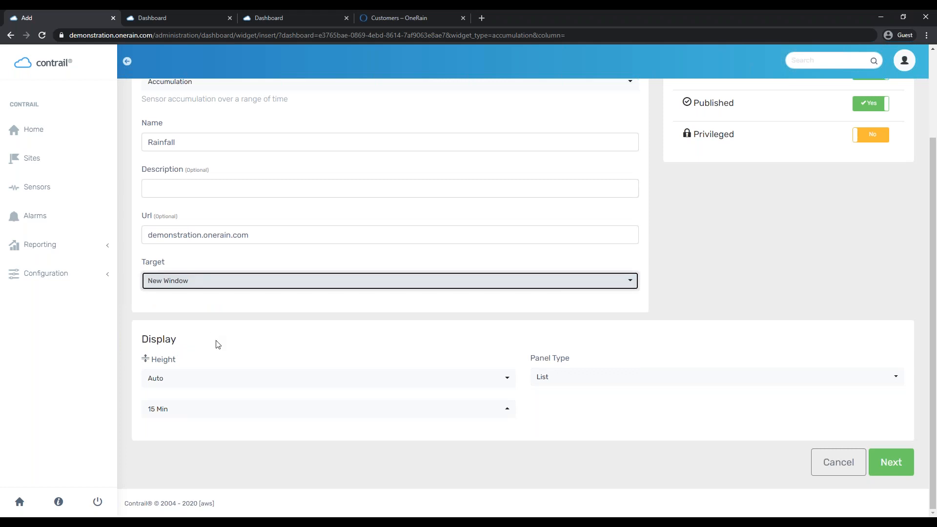
- Keep the widget height at Auto and set its panel type to Tile and time range to 24 Hour
scroll(230, 387, "up", 1)
scroll(266, 379, "down", 1)
left_click(253, 383)
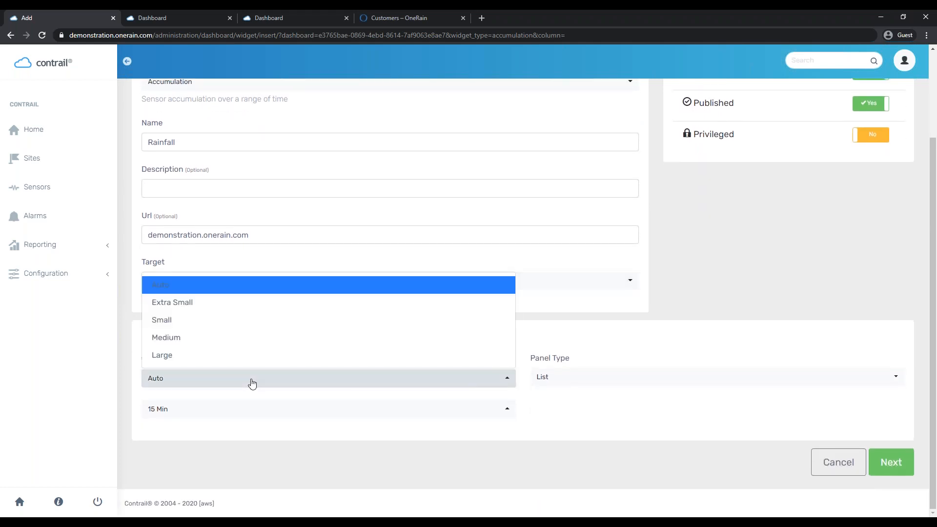
left_click(250, 385)
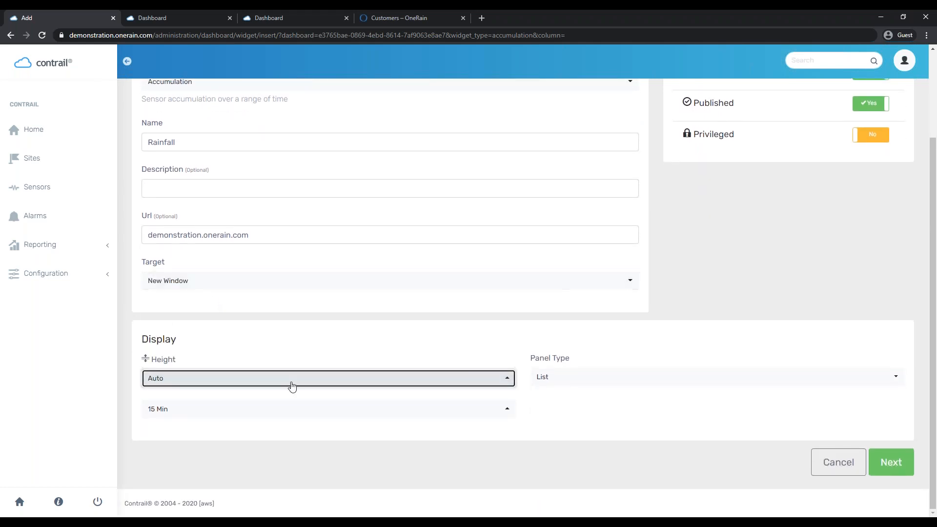
left_click(586, 379)
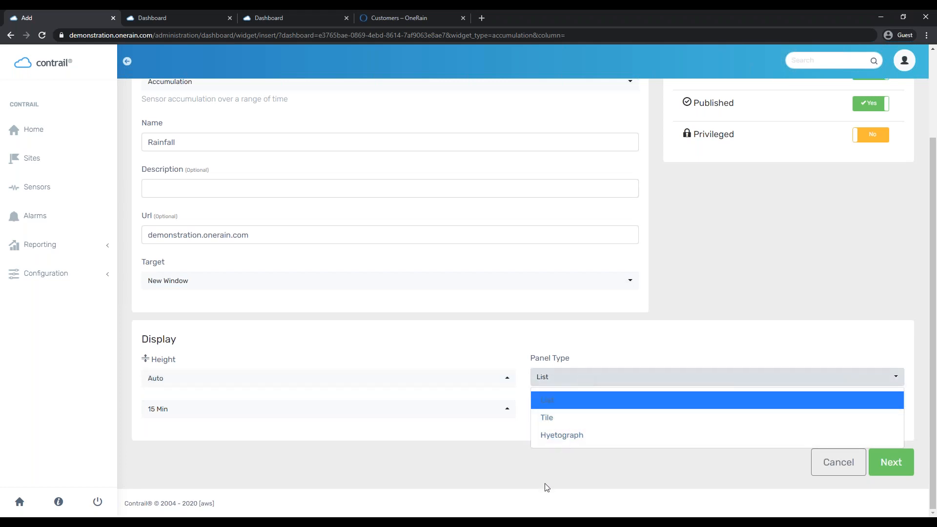
left_click(561, 421)
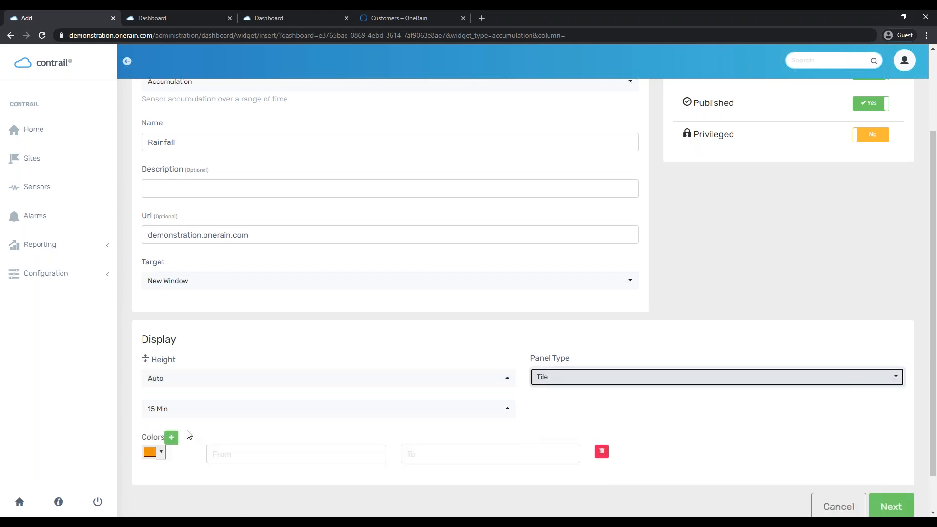
left_click(242, 405)
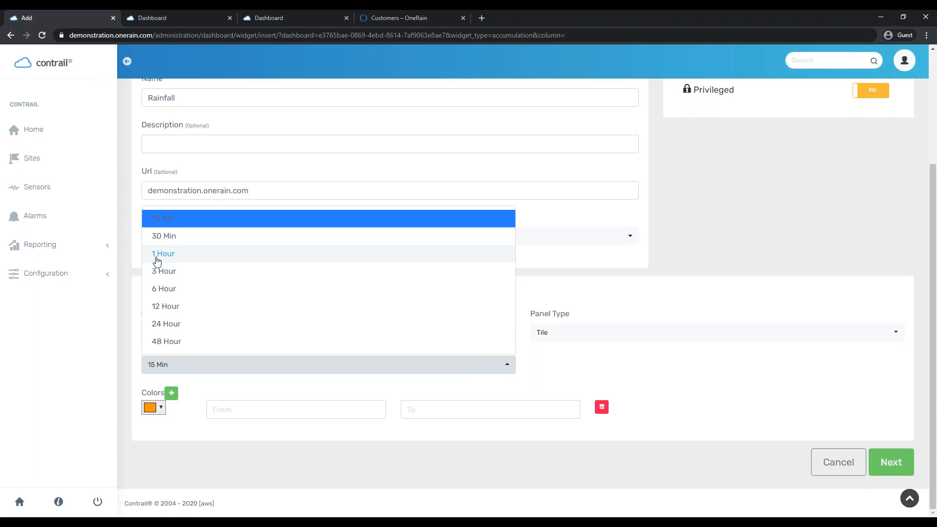
left_click(205, 323)
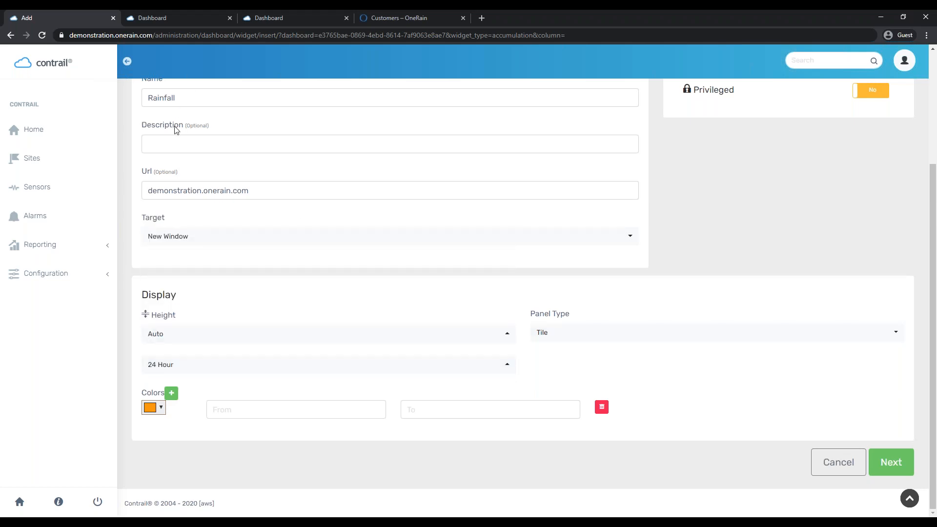
- Rename the widget as 24-Hour Rainfall
scroll(176, 125, "up", 2)
left_click(150, 194)
type("24")
key("BackSpace")
type("-Hour")
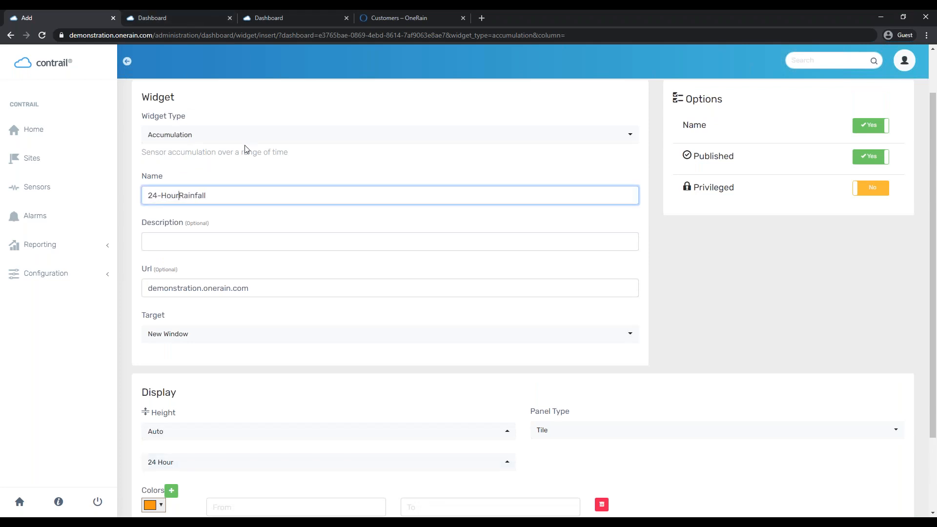
scroll(803, 295, "down", 2)
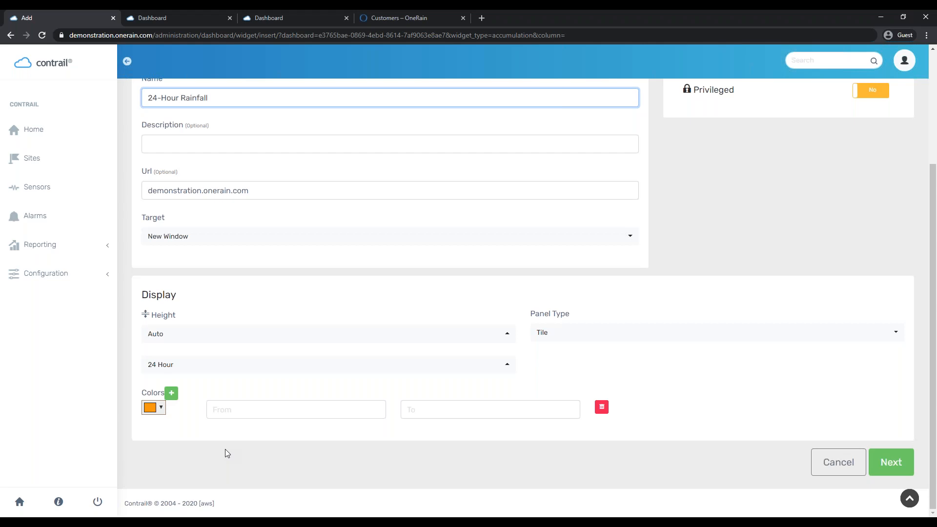
- Switch to the OneRain Customers page and look through the first Public-Facing Views – Real Life Examples entries
left_click(437, 15)
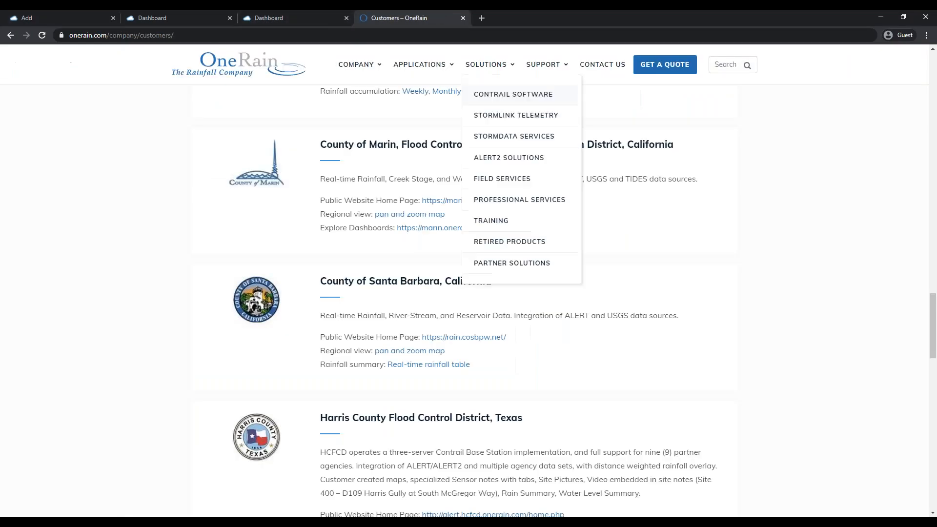
scroll(852, 418, "up", 20)
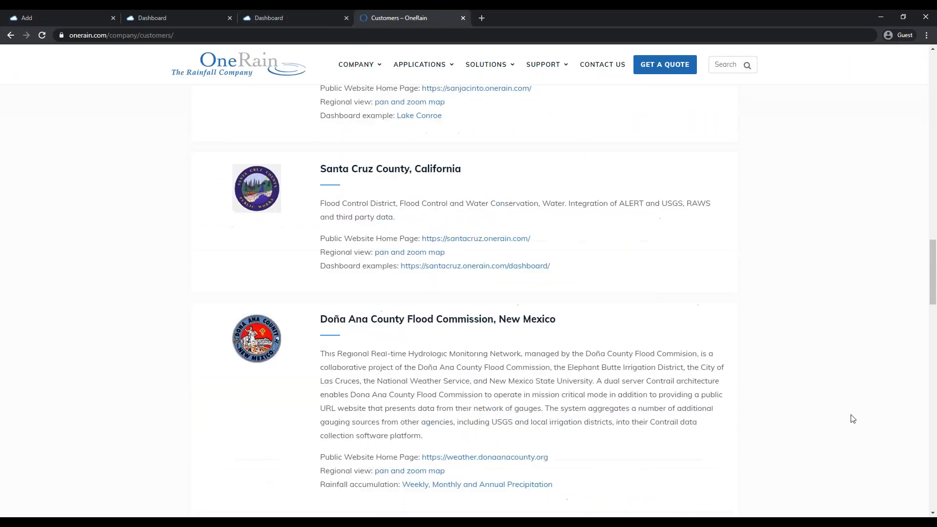
scroll(846, 420, "up", 1)
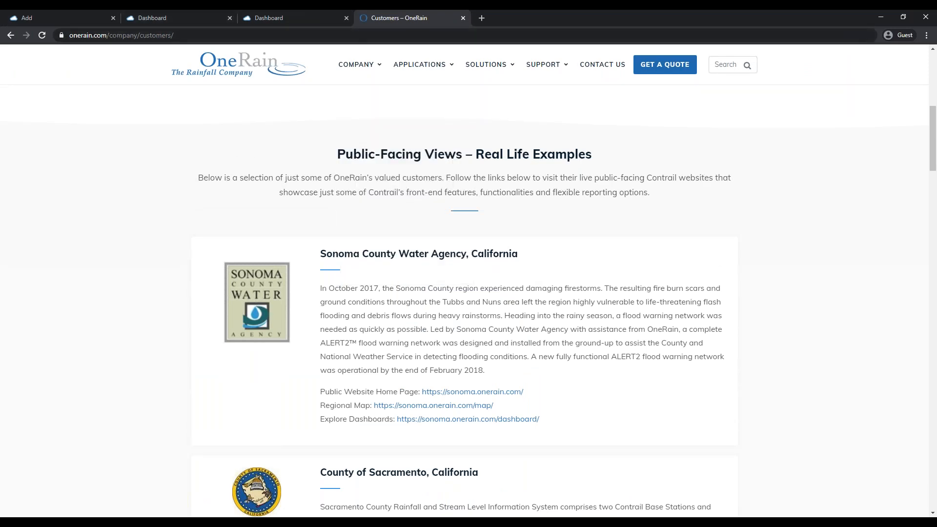
mouse_move(348, 72)
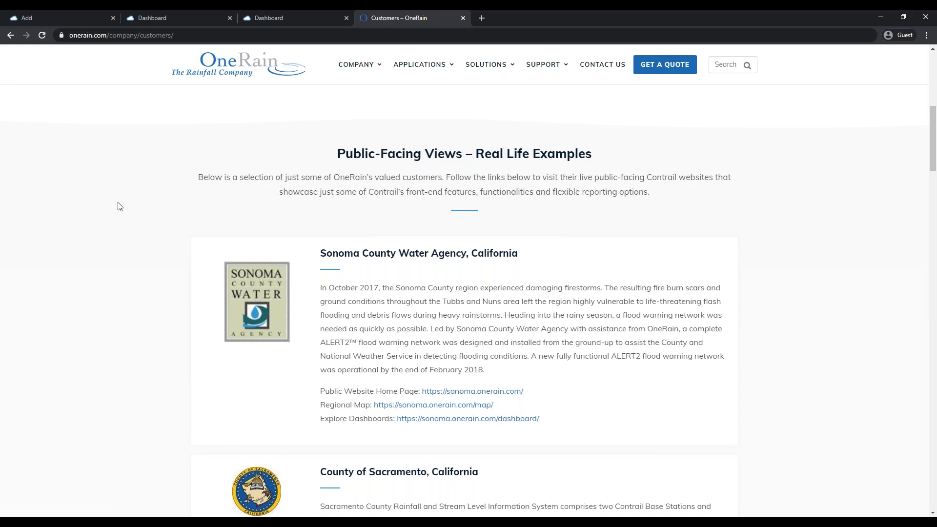
scroll(136, 219, "down", 1)
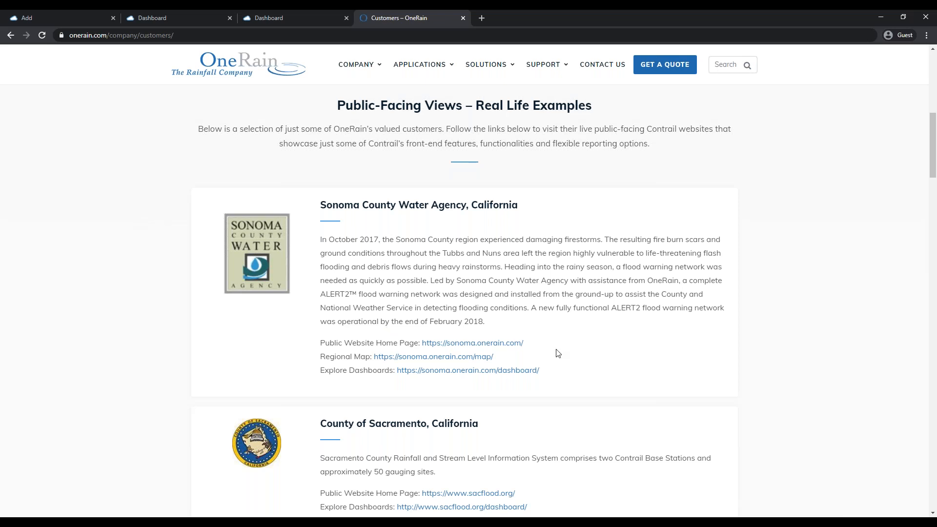
scroll(558, 353, "down", 1)
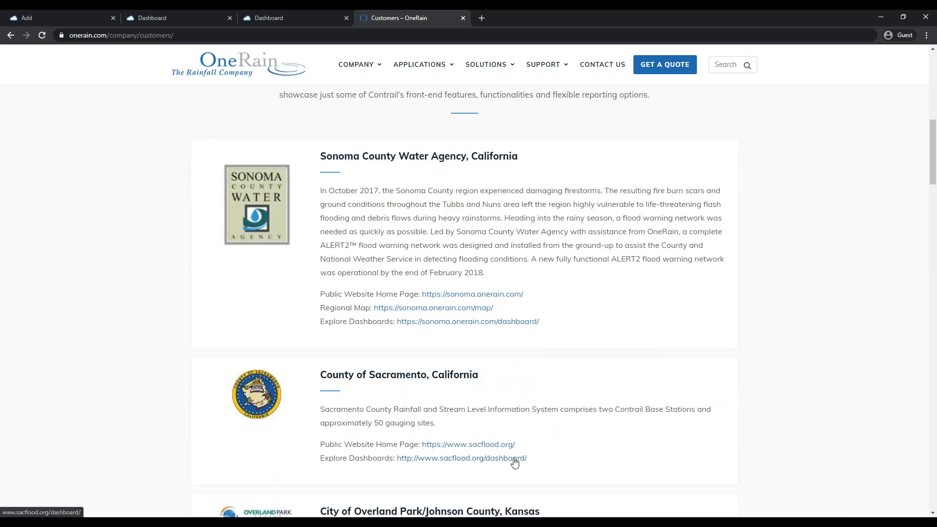
- Open the County of Sacramento dashboards from its customer entry and browse the full dashboards list
left_click(514, 459)
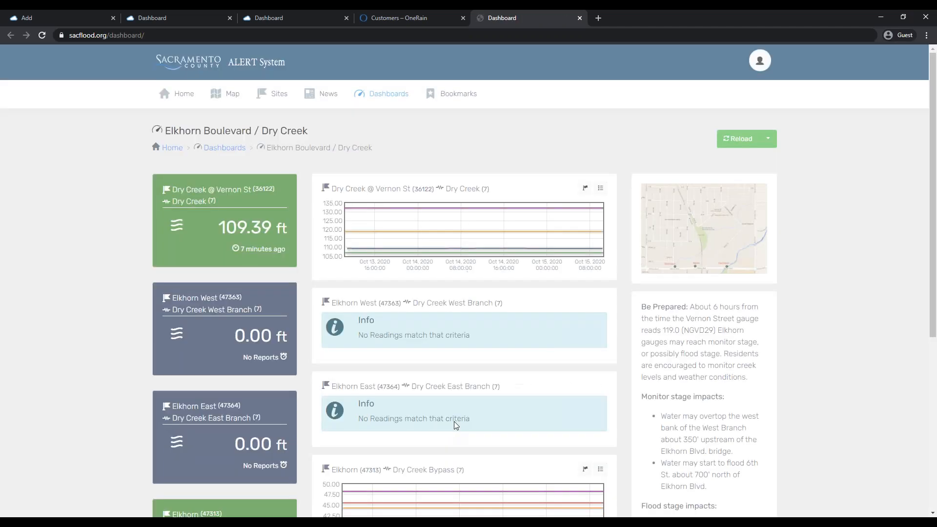
left_click(399, 111)
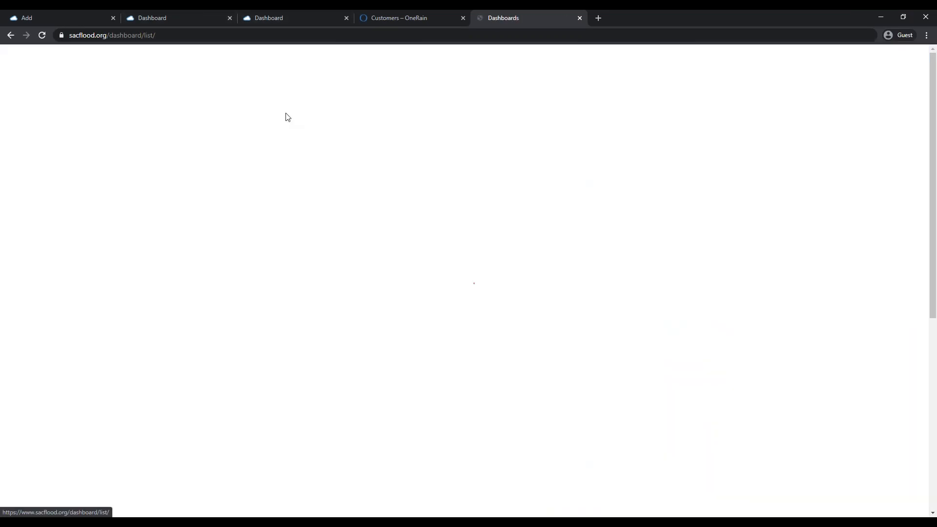
scroll(371, 223, "down", 3)
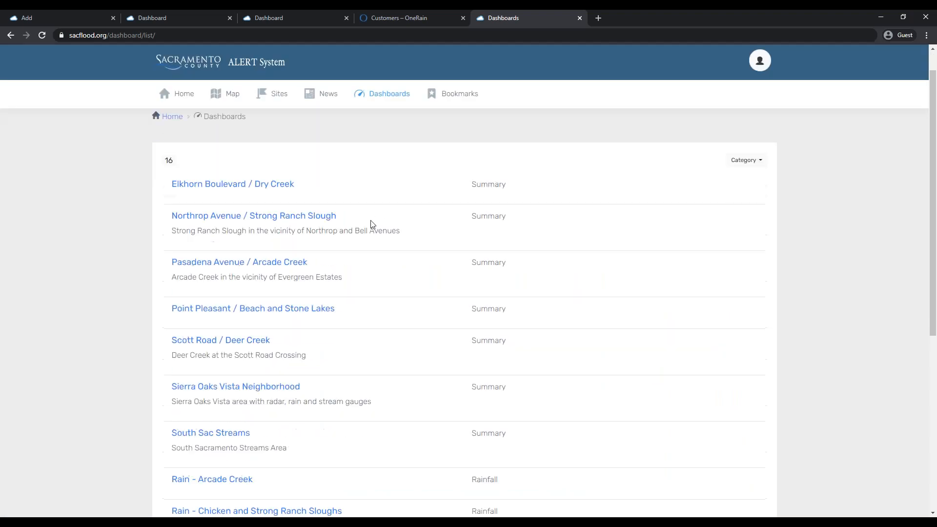
- Open the Rain - Arcade Creek dashboard from the list and look through its color legend and rainfall tiles
scroll(372, 224, "down", 1)
left_click(211, 314)
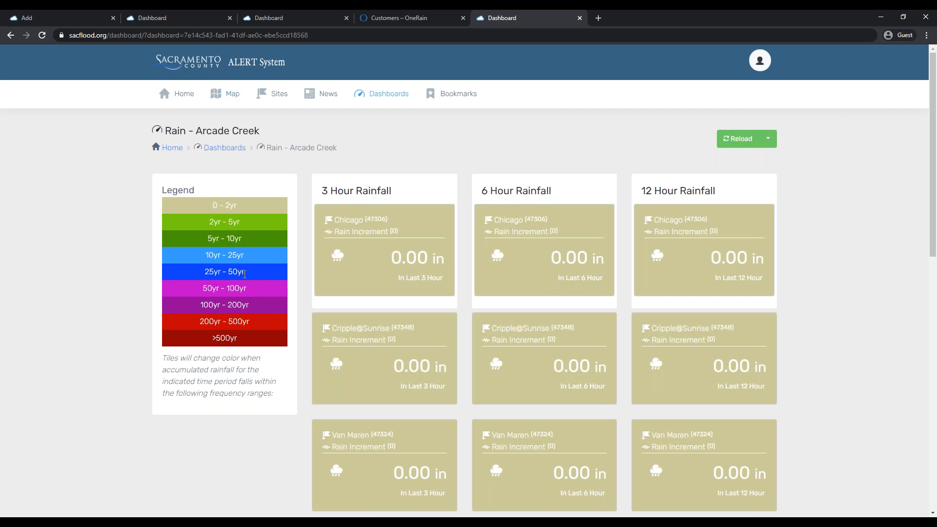
scroll(431, 253, "down", 6)
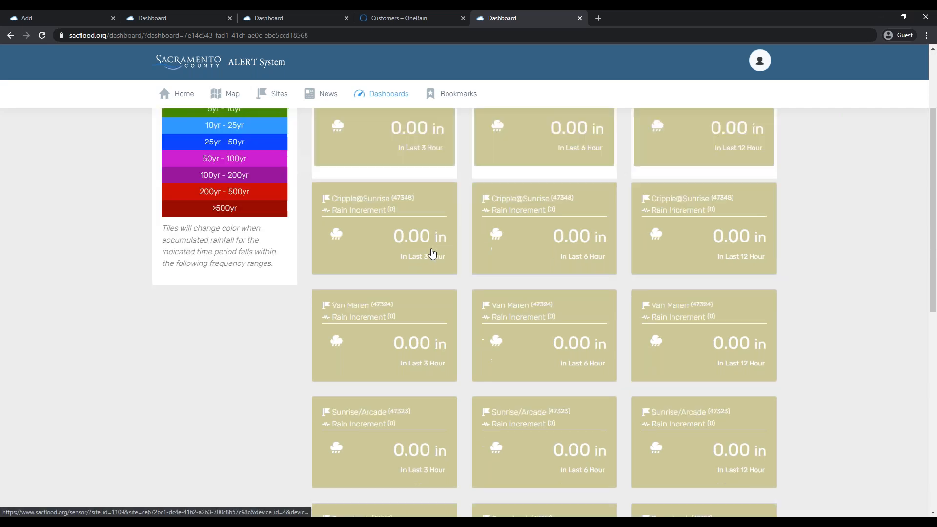
scroll(426, 313, "up", 6)
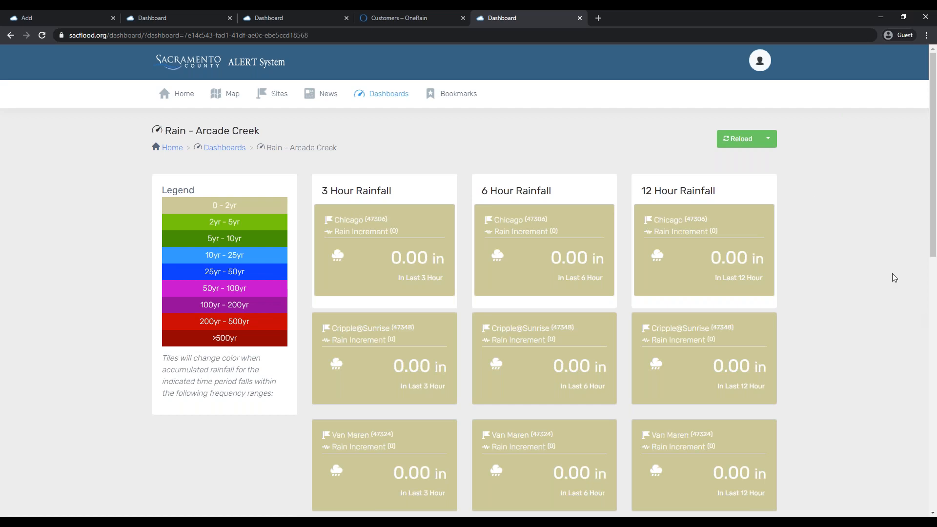
- Return to the 24-Hour Rainfall widget form and color the range from 0 to 1.5 in tan (#bfb3a0)
left_click(297, 18)
key("ctrl+shift+Tab")
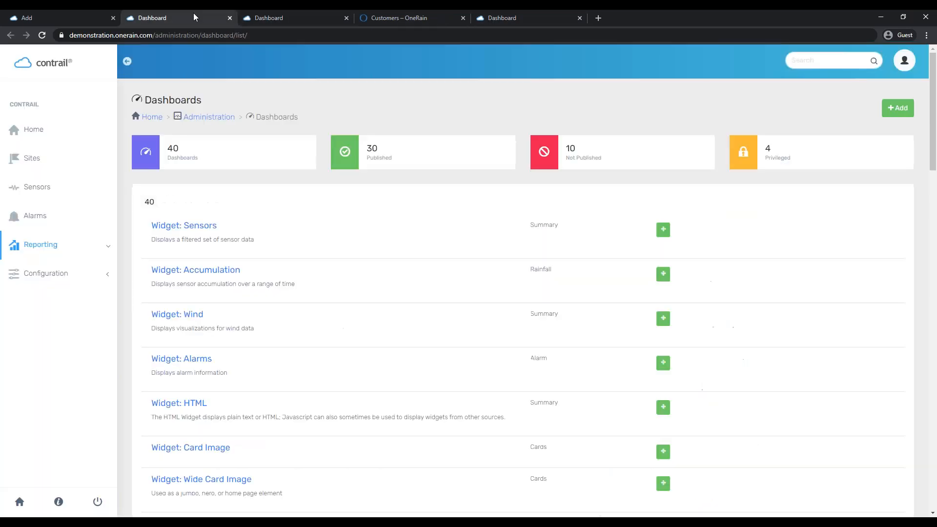
key("ctrl+shift+Tab")
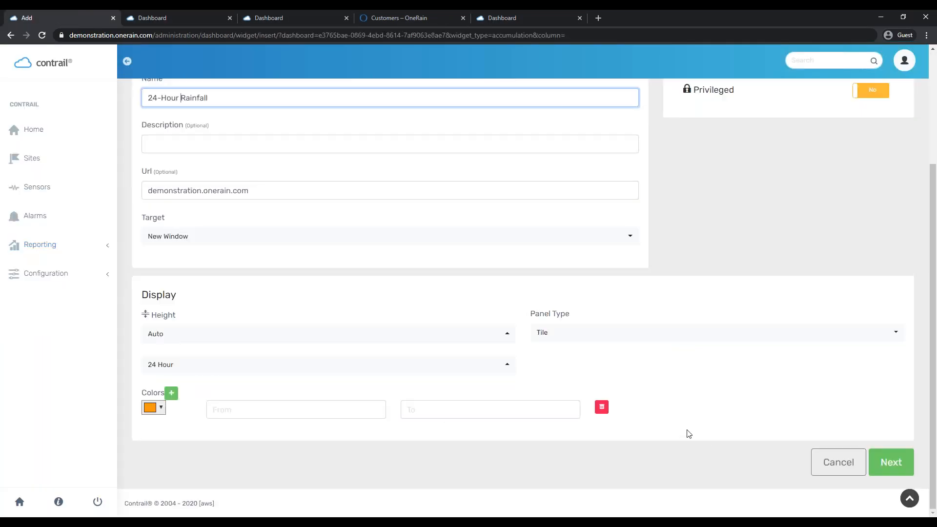
left_click(269, 409)
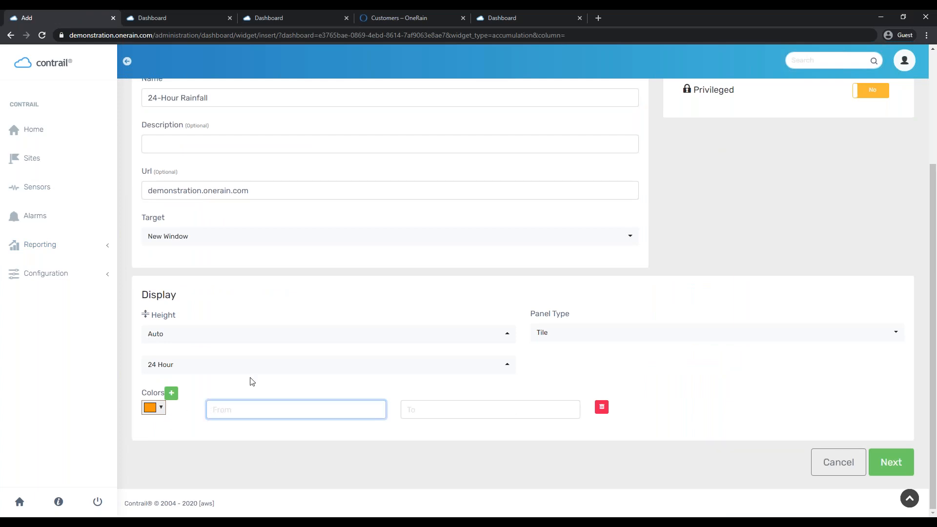
type("0")
left_click(460, 410)
type("1.5")
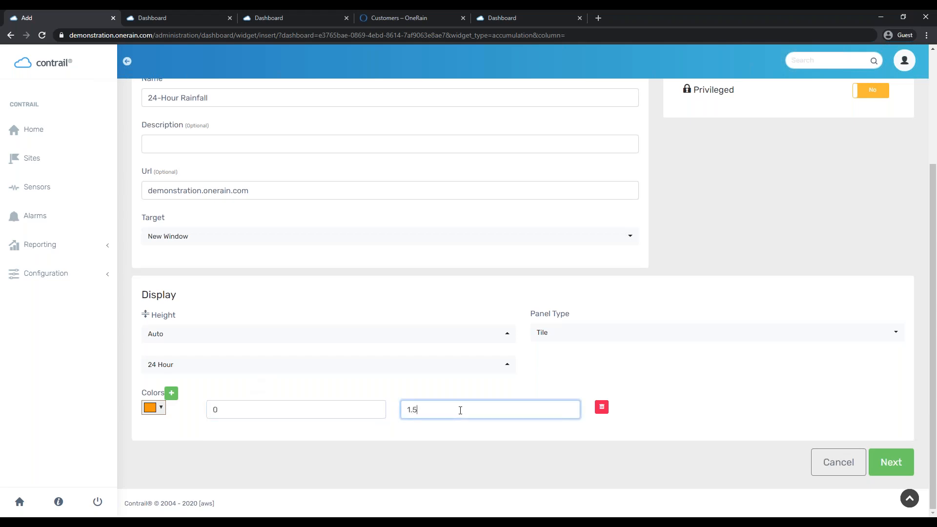
left_click(153, 408)
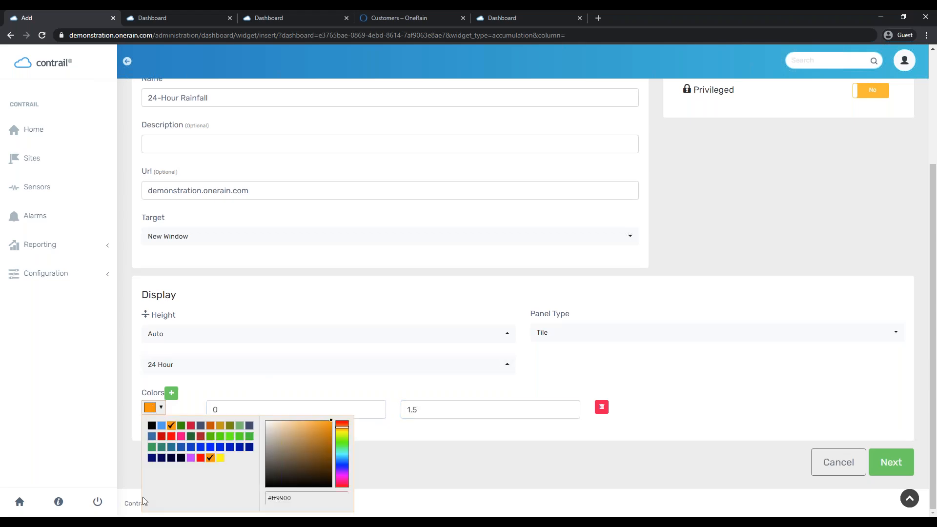
mouse_move(271, 431)
left_mouse_down()
mouse_move(275, 444)
mouse_move(275, 436)
left_mouse_up()
left_click(766, 382)
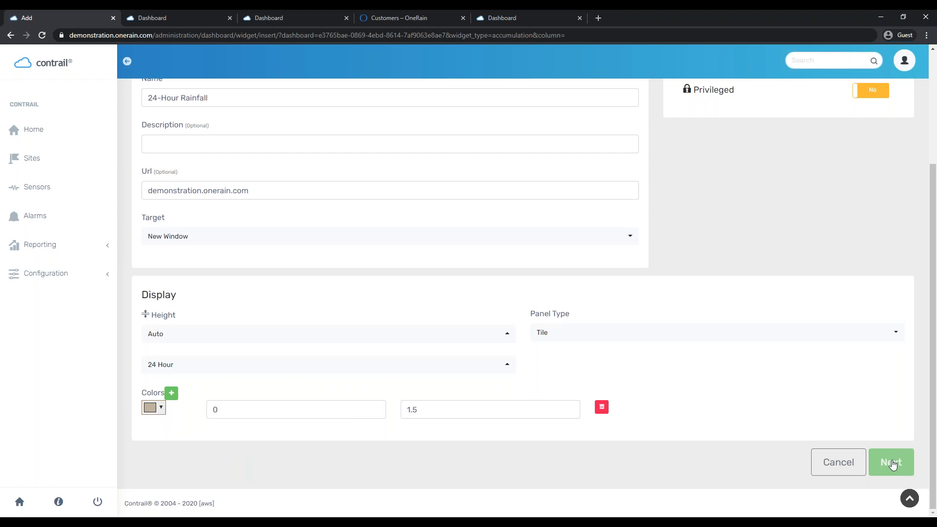
- Add a second color range from 1.5 to 2 in red
left_click(176, 393)
left_click(247, 441)
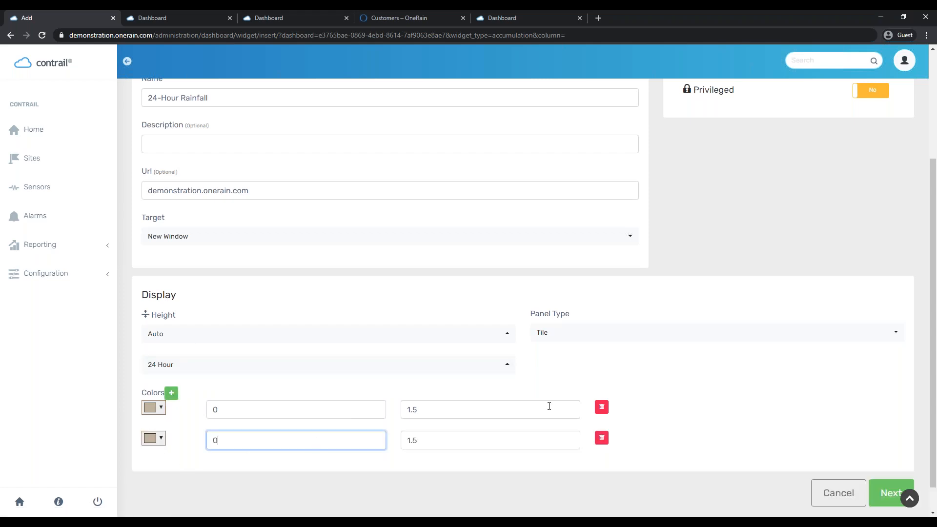
double_click(411, 407)
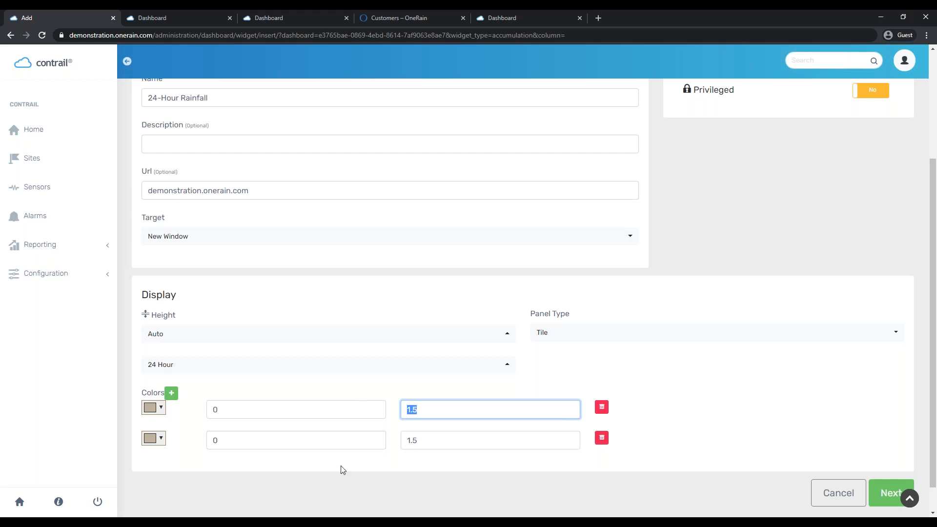
double_click(216, 439)
type("1.5")
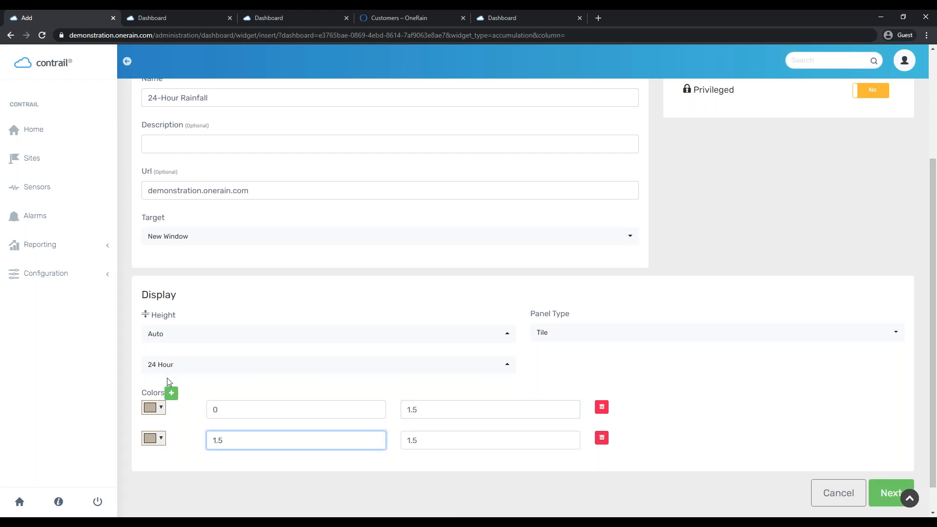
key("Tab")
type("2")
left_click(160, 439)
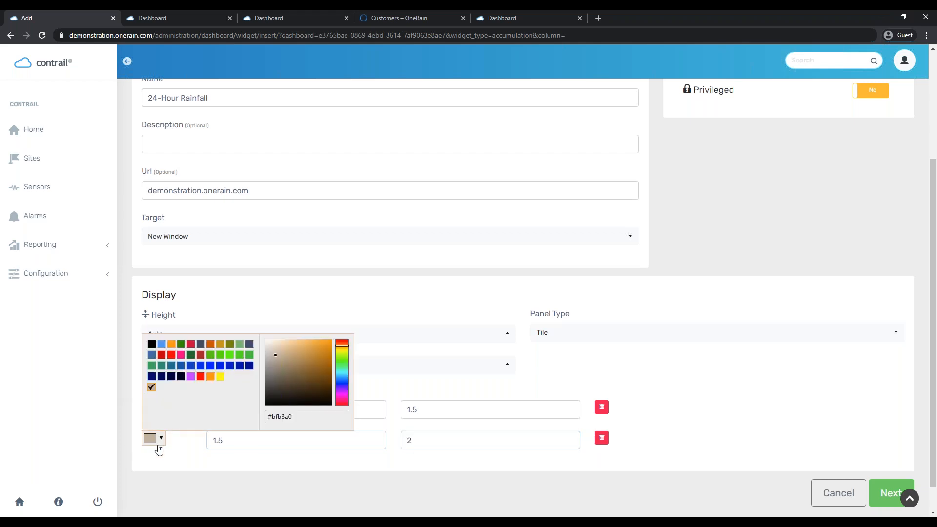
left_click(171, 355)
left_click(691, 414)
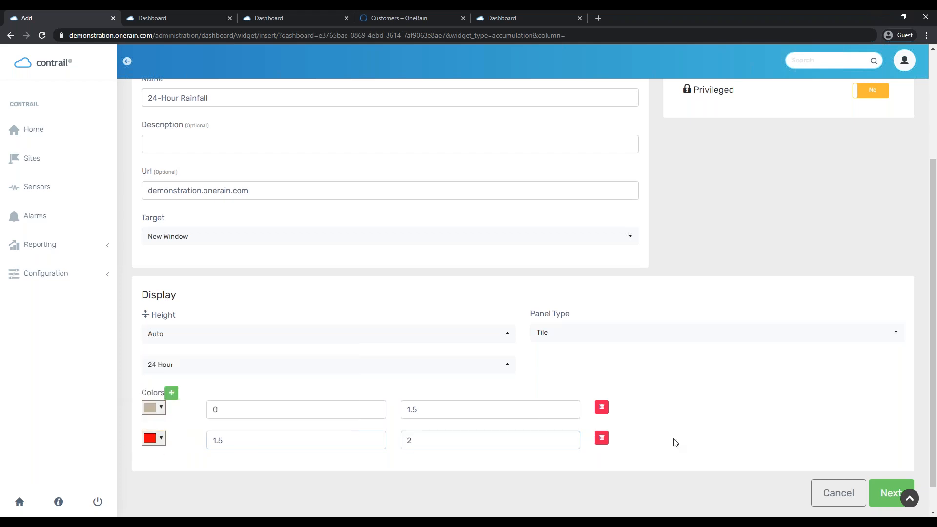
- Continue to the widget's data settings and limit the sensor type to Rain Increment
left_click(887, 492)
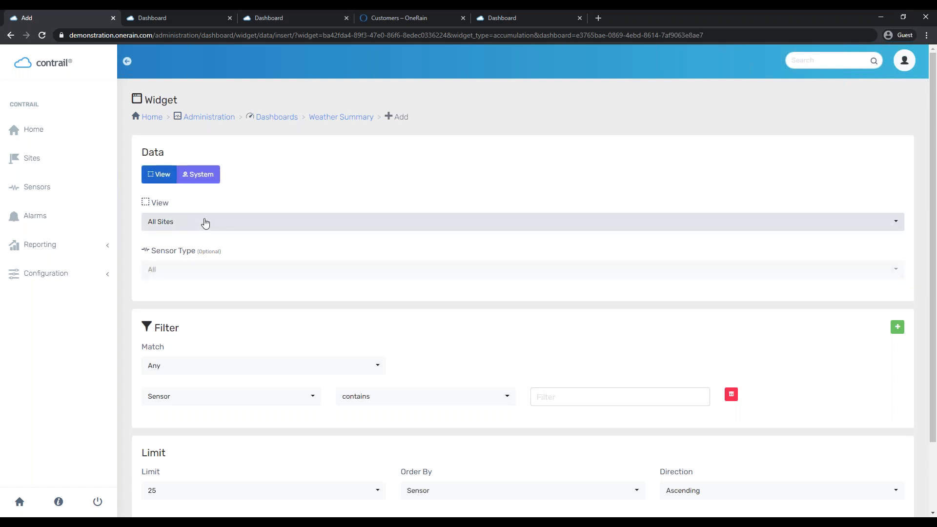
left_click(258, 278)
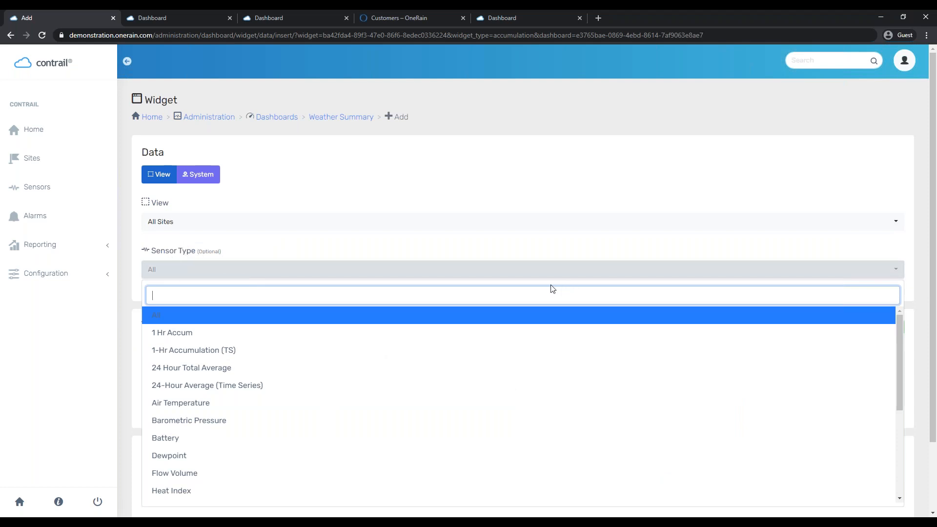
type("rain")
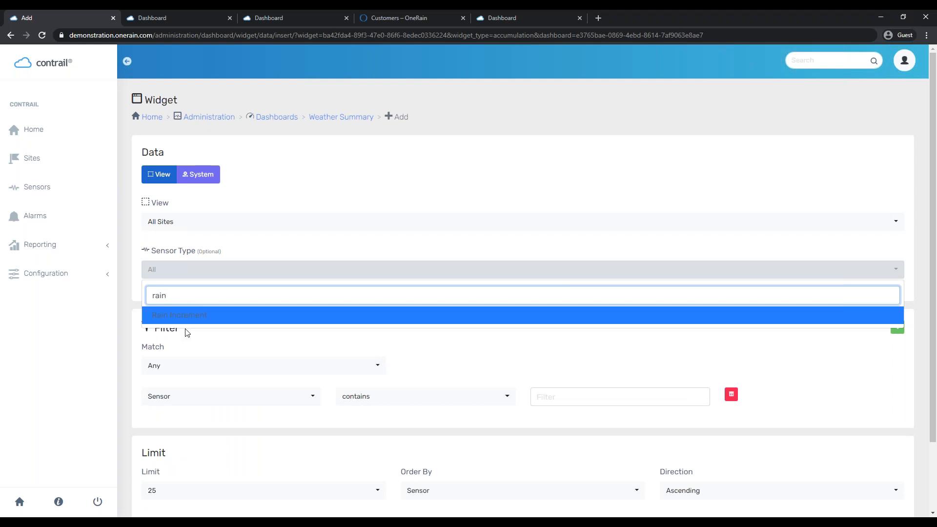
left_click(204, 316)
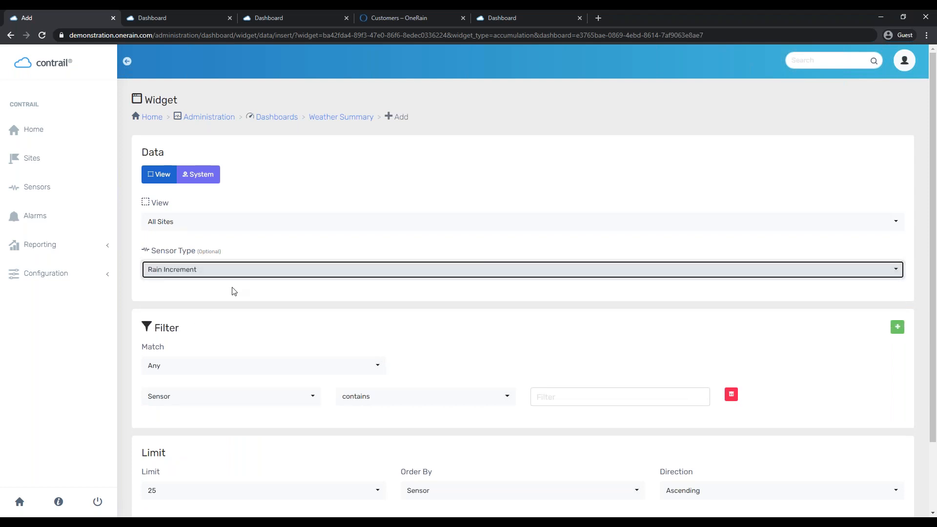
left_click(336, 314)
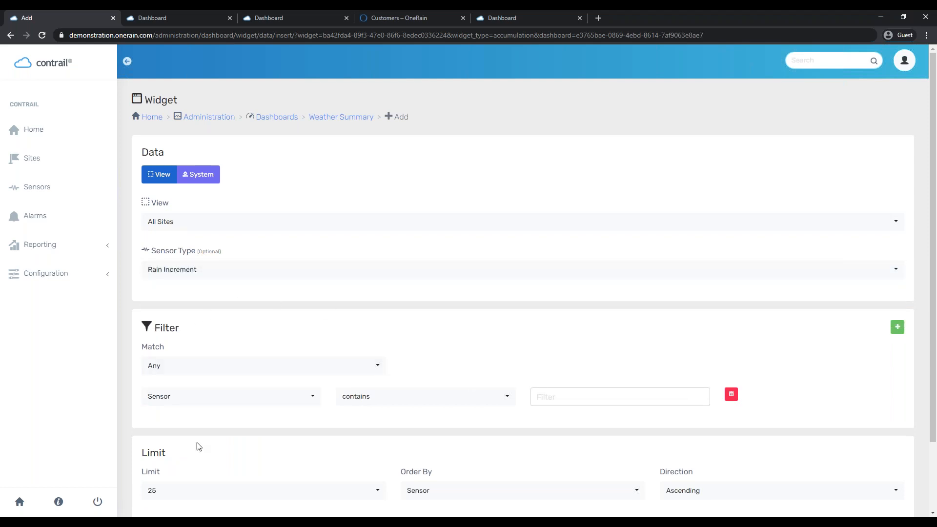
- Open the Sensors list in a separate tab and filter it by the Rain Increment type
scroll(256, 367, "down", 2)
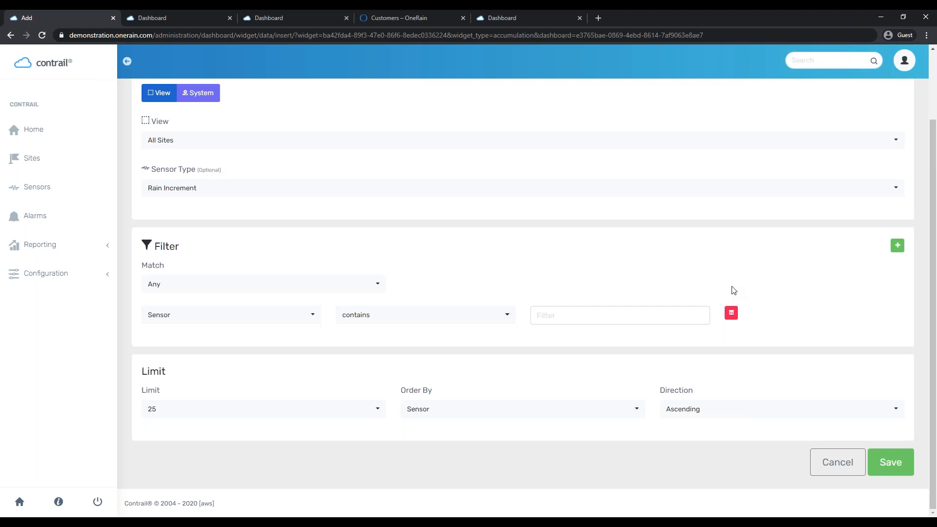
middle_click(56, 192)
left_click(161, 17)
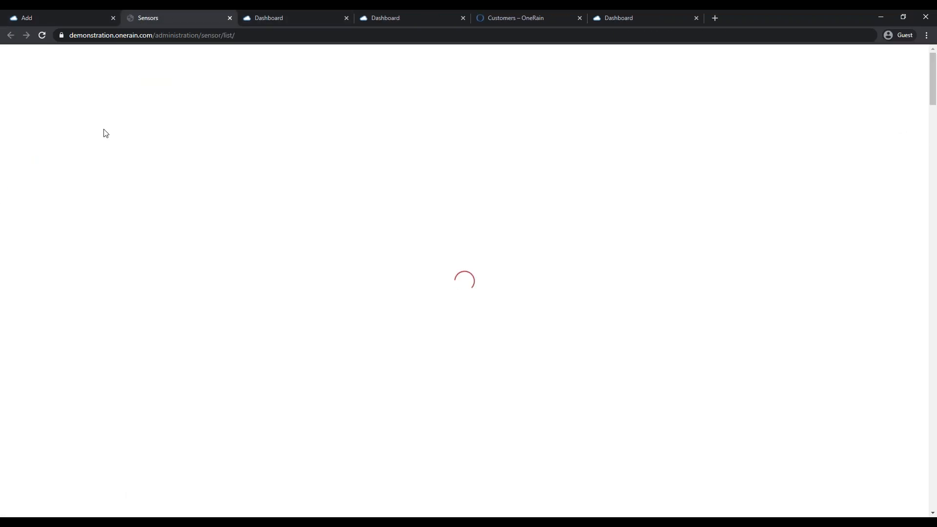
left_click(827, 154)
left_click(862, 157)
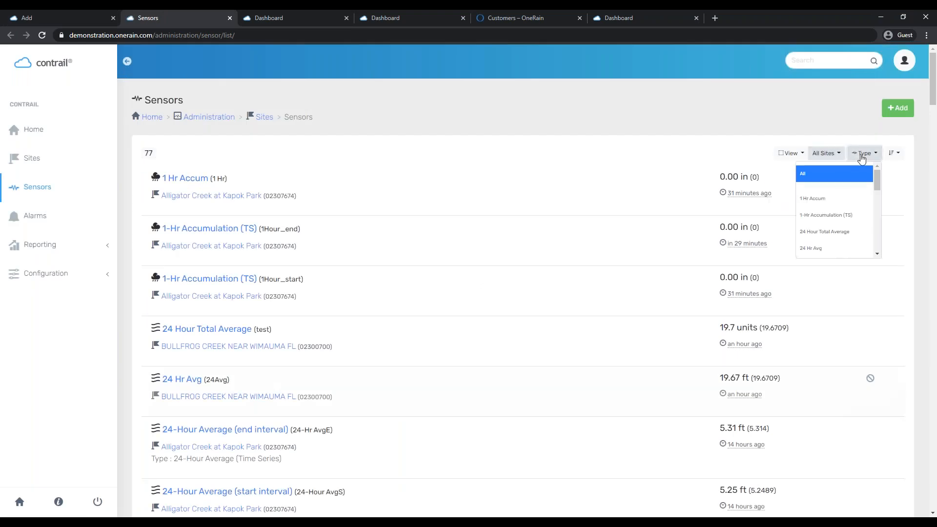
scroll(805, 252, "down", 1)
scroll(834, 165, "down", 6)
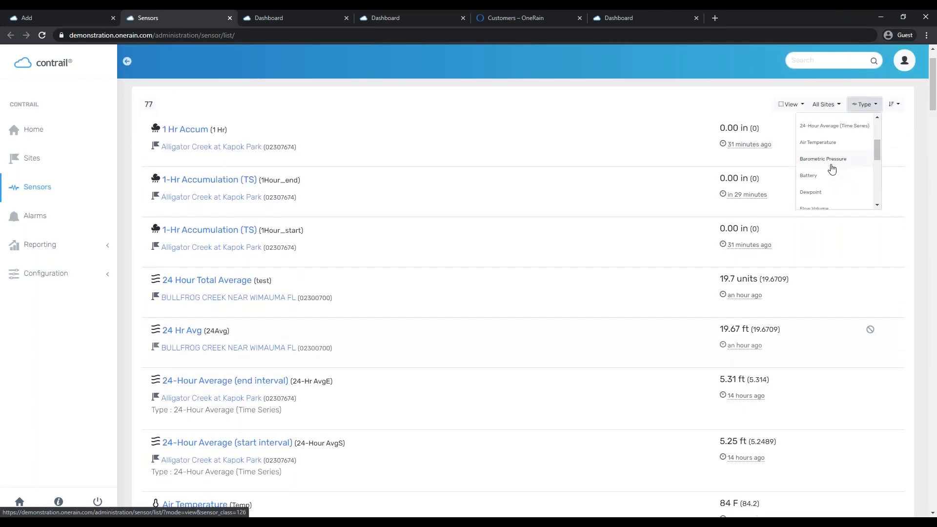
scroll(862, 157, "up", 3)
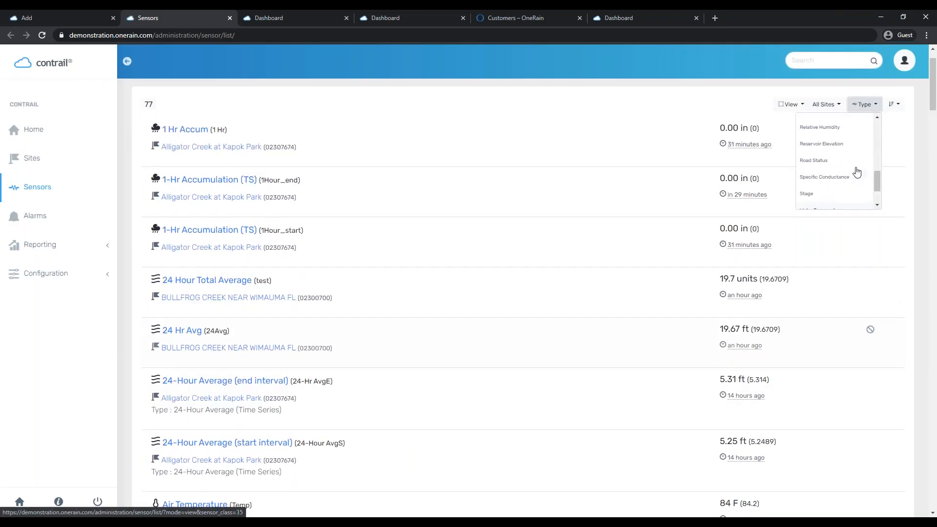
left_click(850, 162)
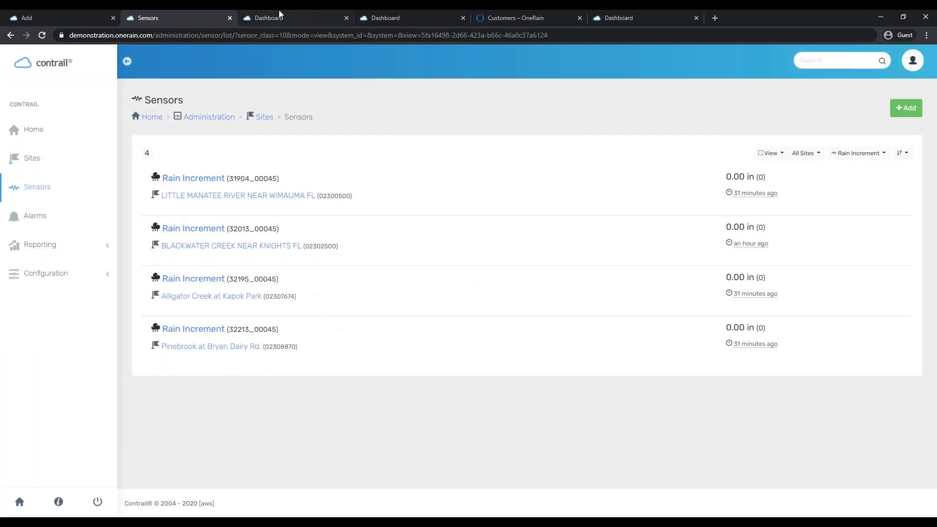
- Return to the widget's data settings and review the available filter fields and comparison operators
left_click(75, 11)
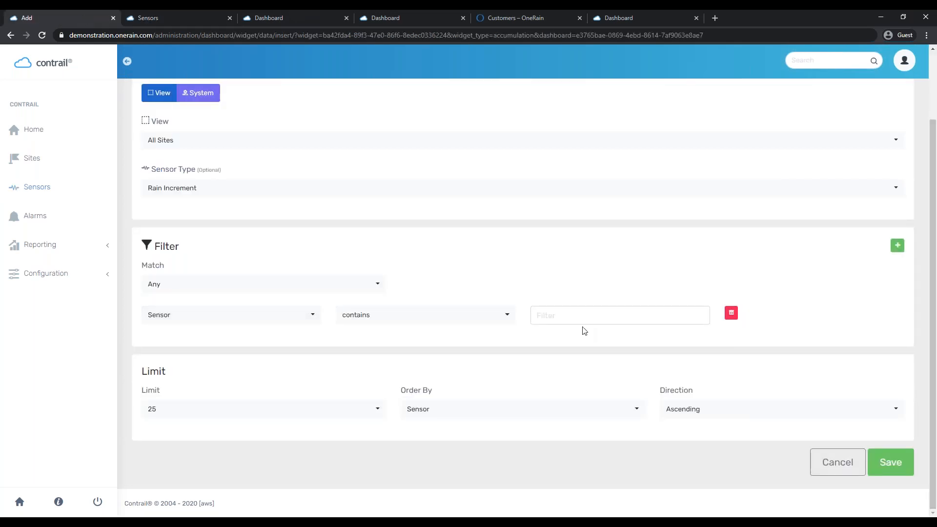
left_click(303, 316)
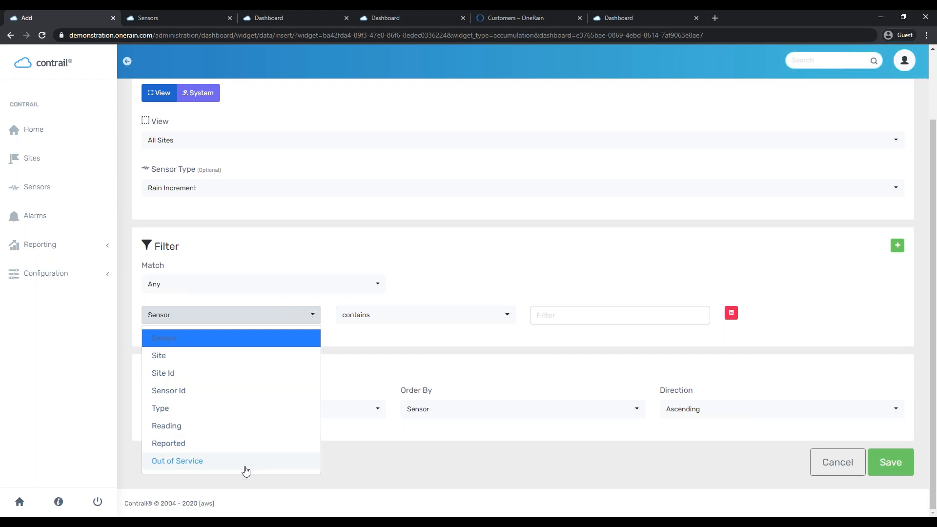
left_click(355, 477)
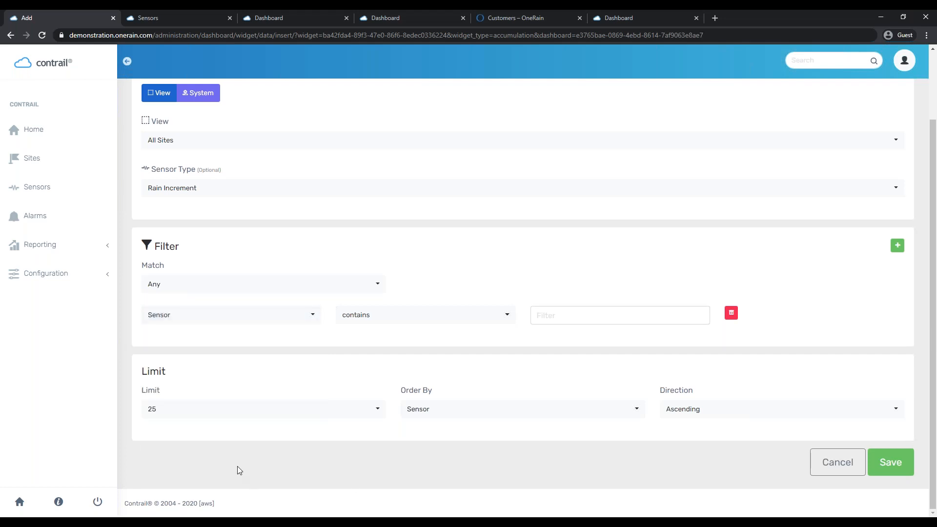
left_click(390, 313)
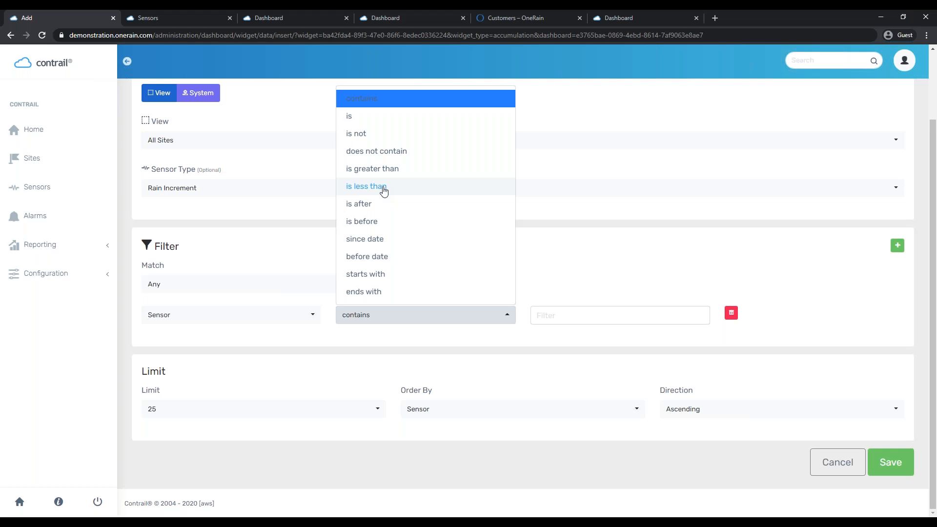
left_click(286, 451)
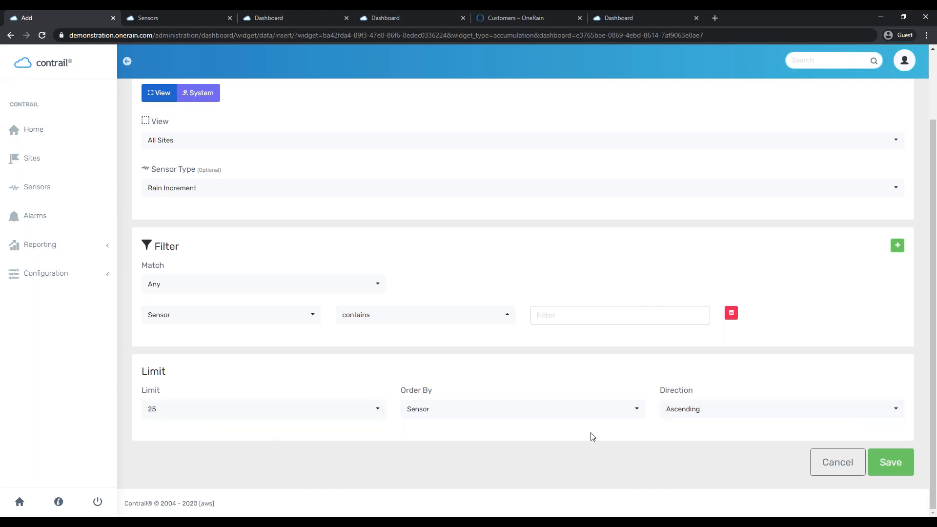
- Order the widget's sensors by Site, keep the direction Ascending and save the widget
left_click(590, 416)
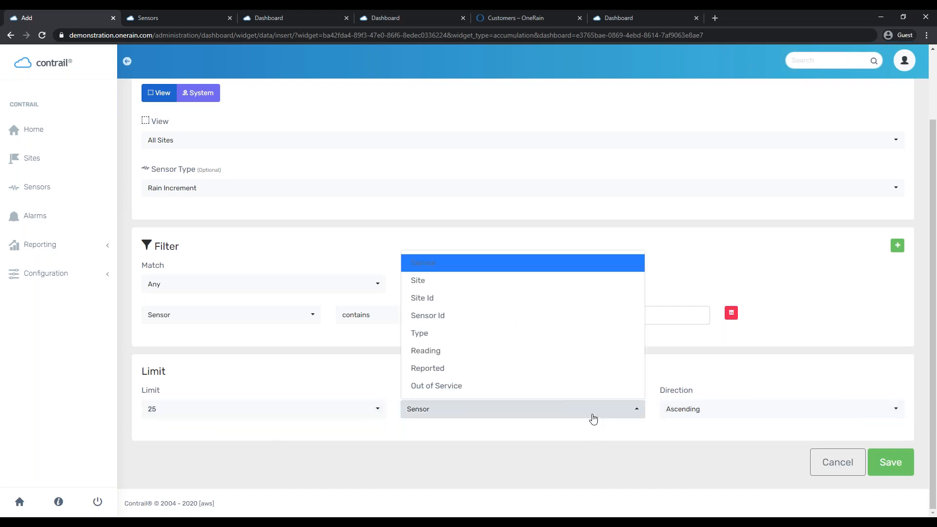
left_click(424, 281)
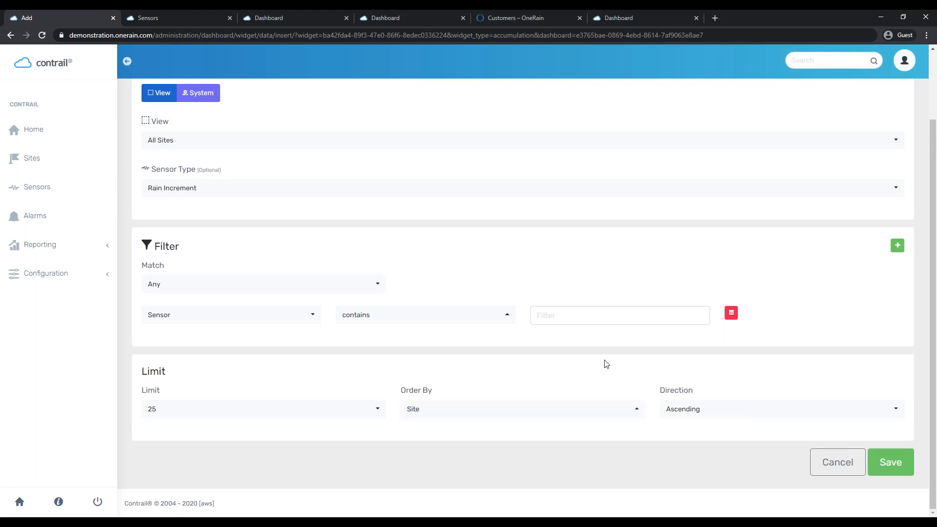
left_click(669, 412)
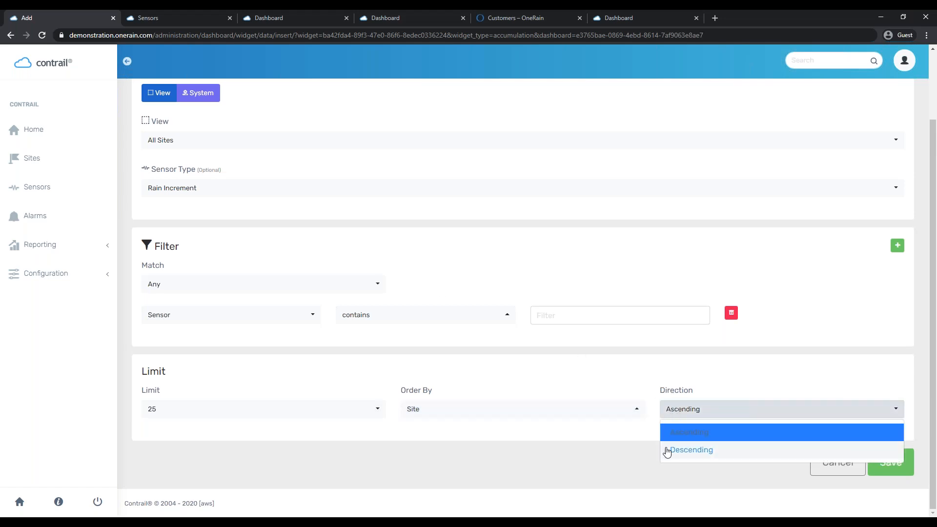
left_click(604, 475)
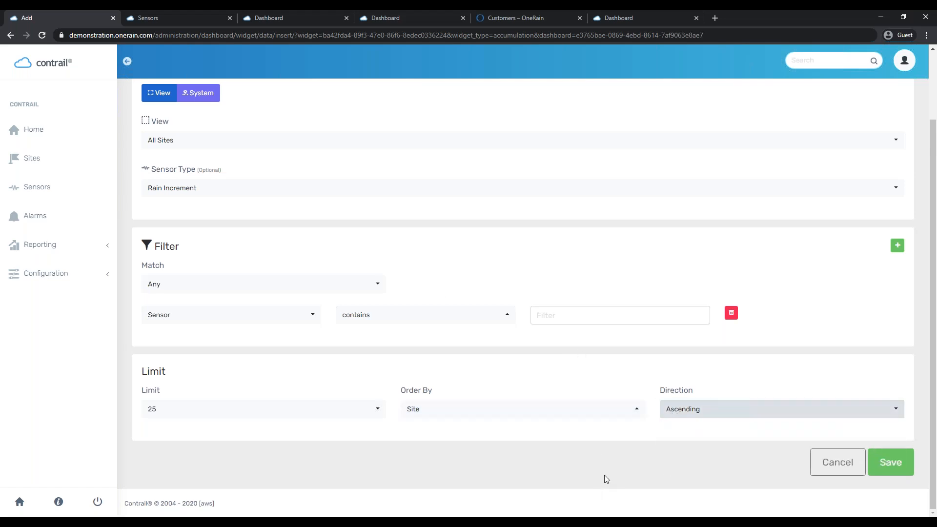
left_click(890, 462)
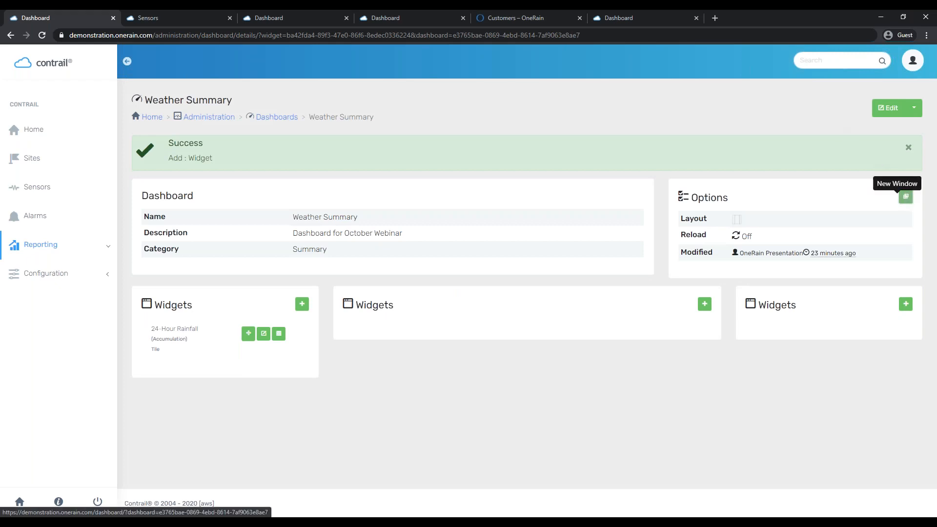
- Open the Weather Summary dashboard in a new window and review the 24-Hour Rainfall tiles for each site
left_click(907, 196)
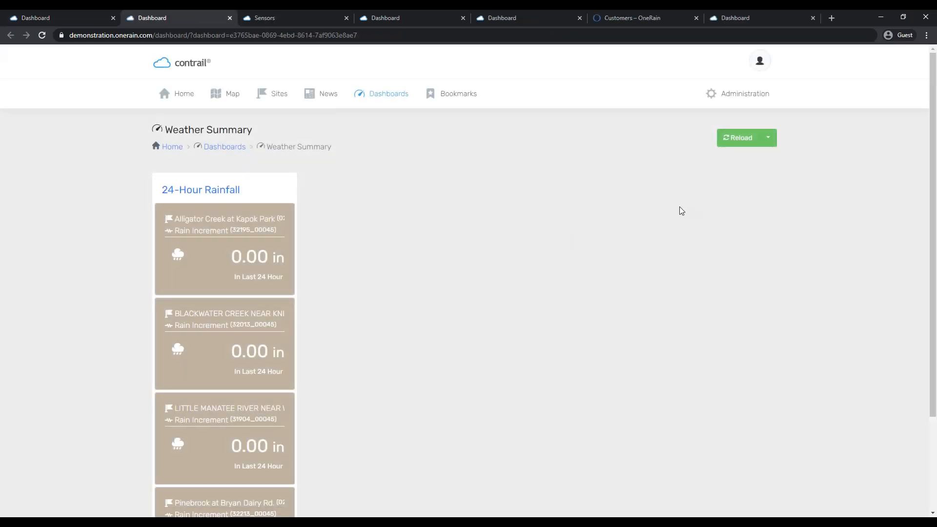
scroll(578, 243, "down", 3)
scroll(317, 250, "up", 3)
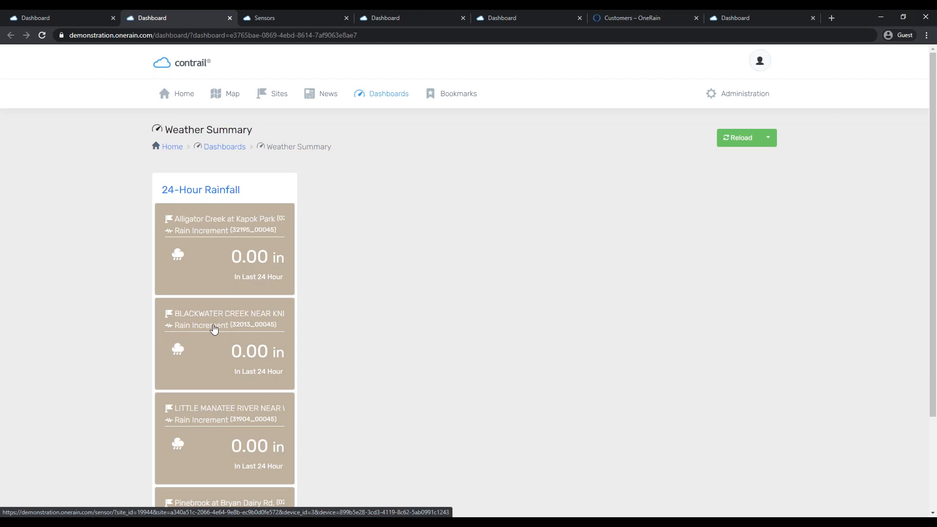
scroll(209, 332, "down", 3)
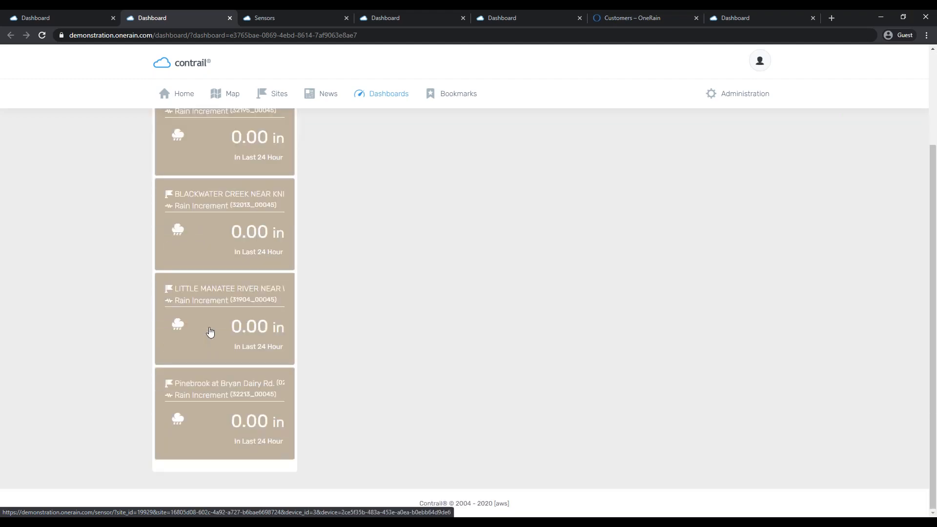
- Close the filtered Sensors list and return to the Weather Summary dashboard's administration page
left_click(298, 14)
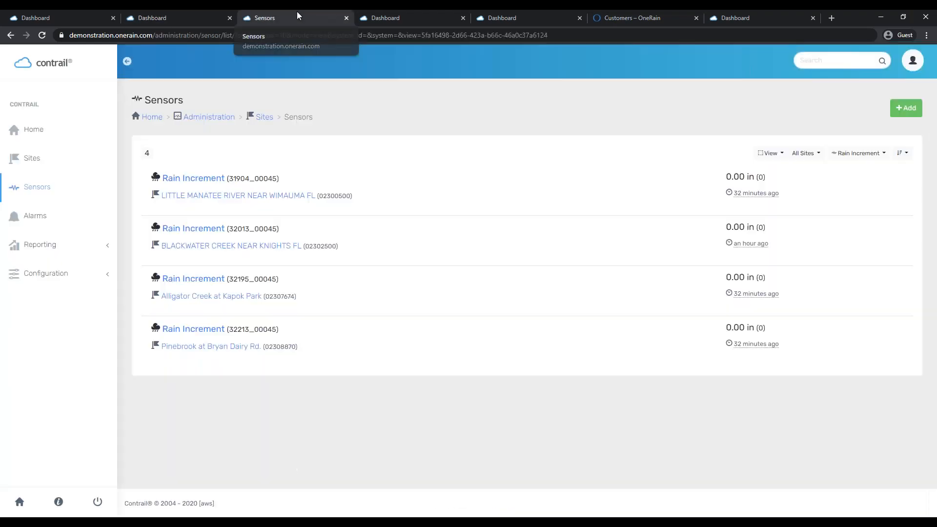
left_click(347, 18)
left_click(76, 18)
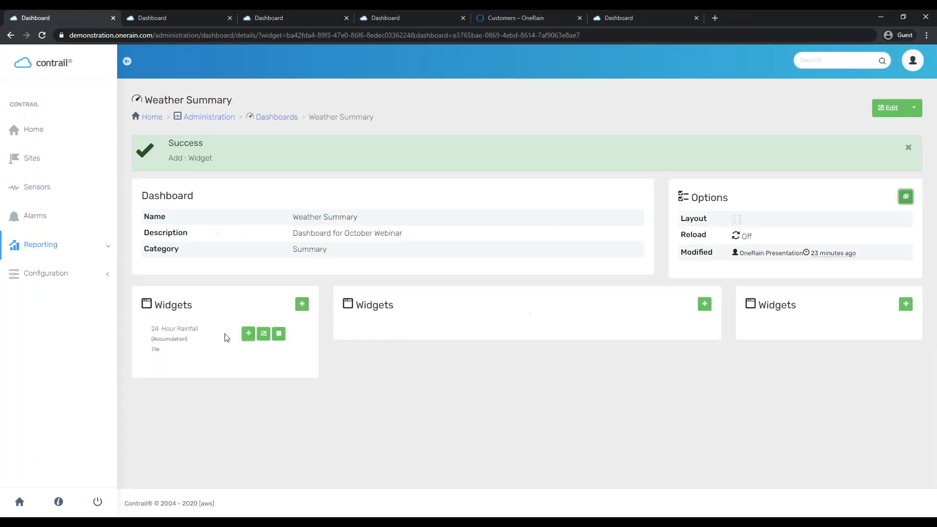
- Edit the 24-Hour Rainfall widget, remove its 0 to 1.5 and 1.5 to 2 color ranges, and save it
left_click(263, 334)
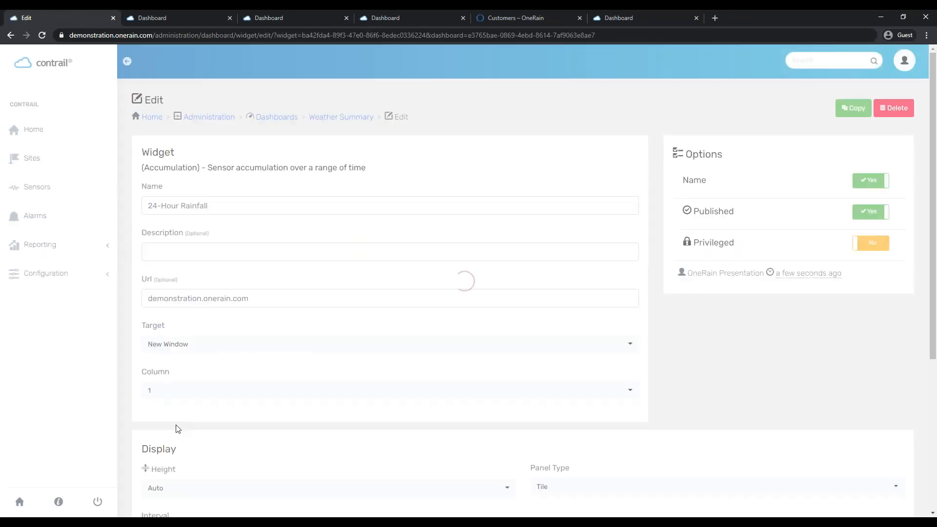
scroll(637, 445, "down", 3)
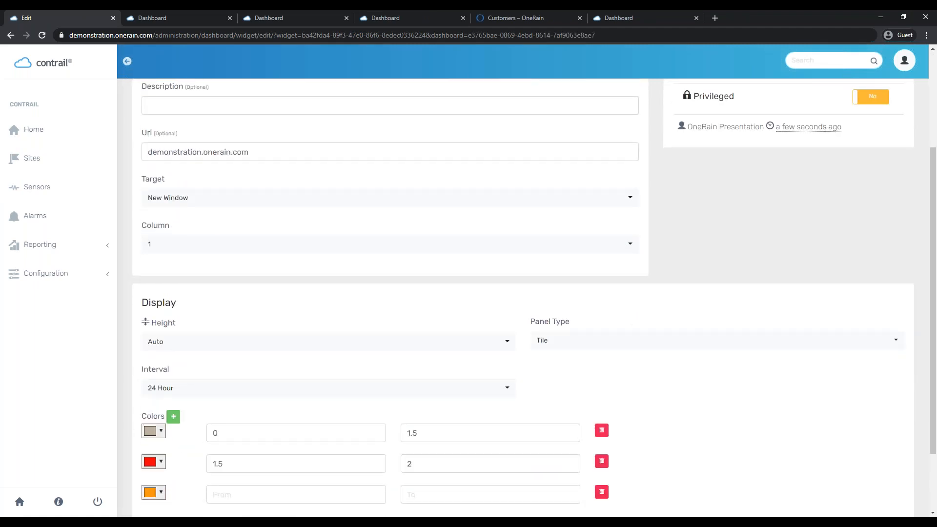
left_click(601, 429)
left_click(602, 430)
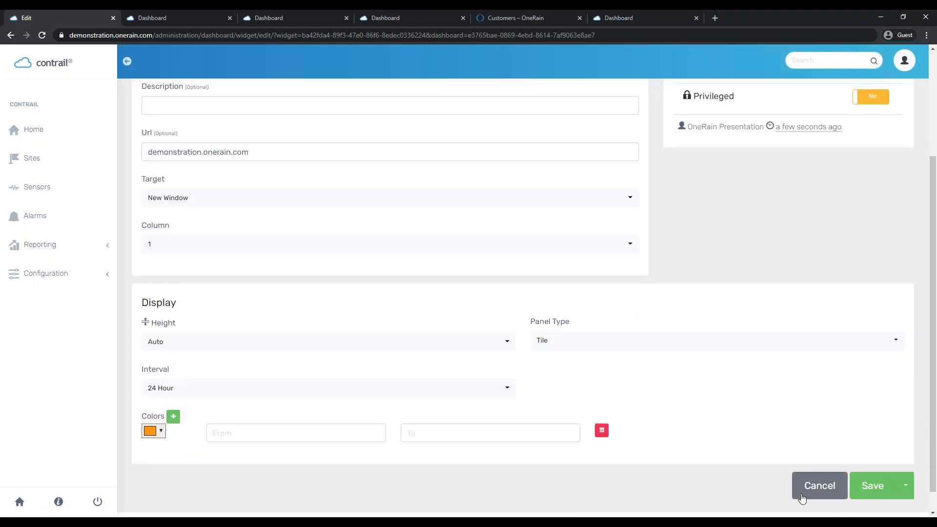
left_click(866, 485)
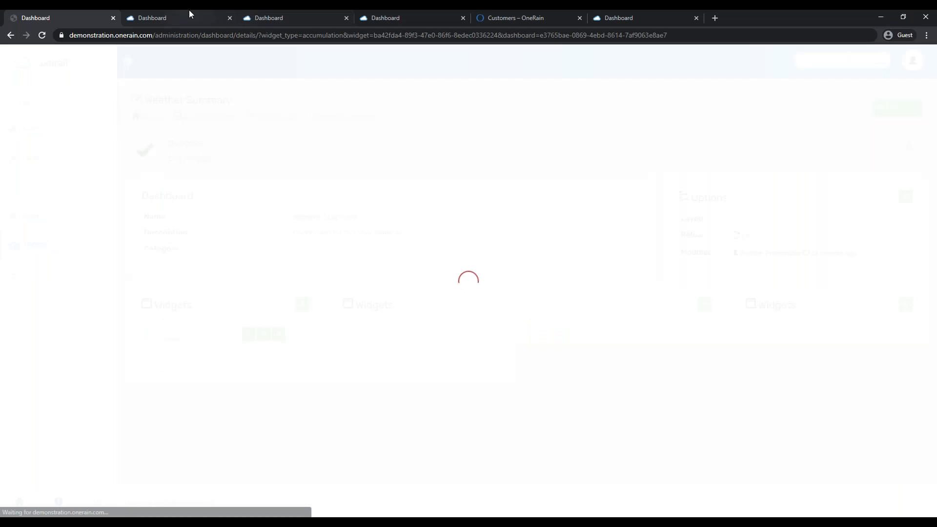
- Reload the public Weather Summary dashboard to check the rainfall tile colors, and switch to the administration list of dashboards
left_click(207, 17)
key("F5")
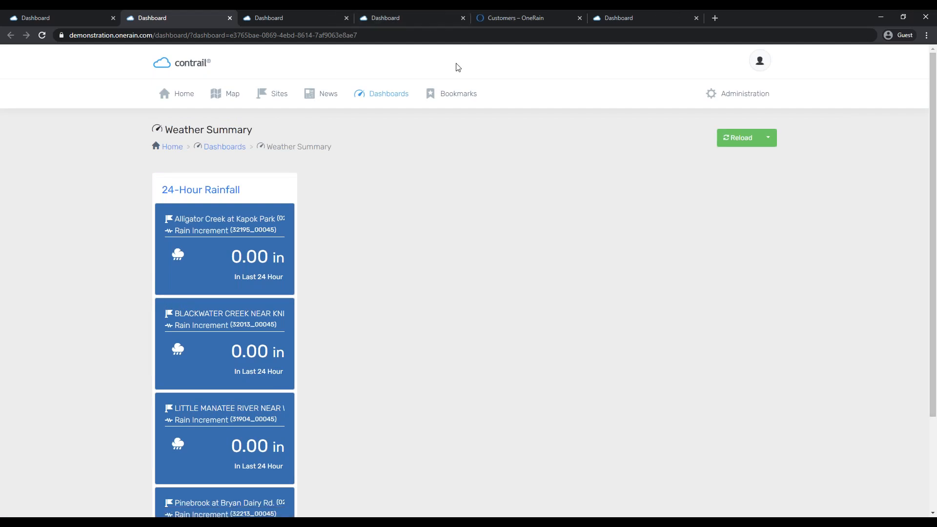
left_click(451, 93)
left_click(317, 12)
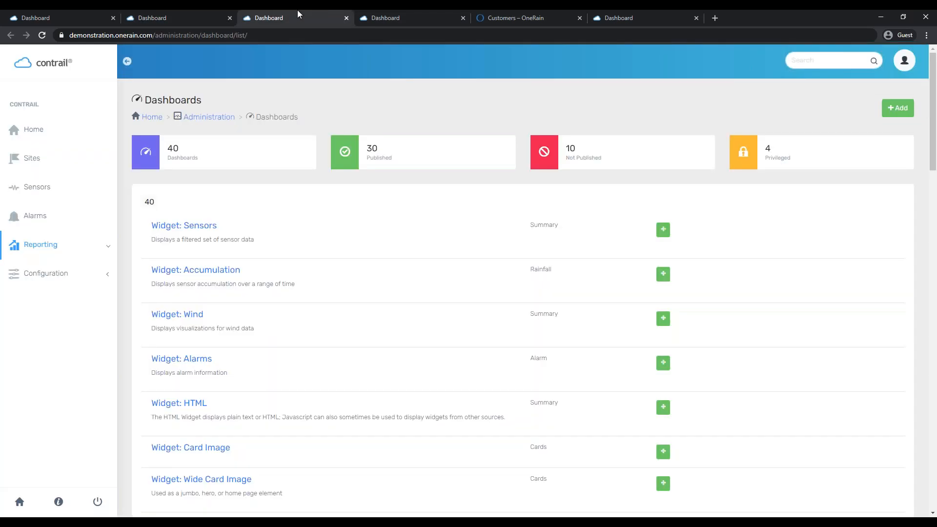
- Close the dashboards list and Google Drive Files widget tabs, and return to the Weather Summary dashboard's administration page
left_click(346, 17)
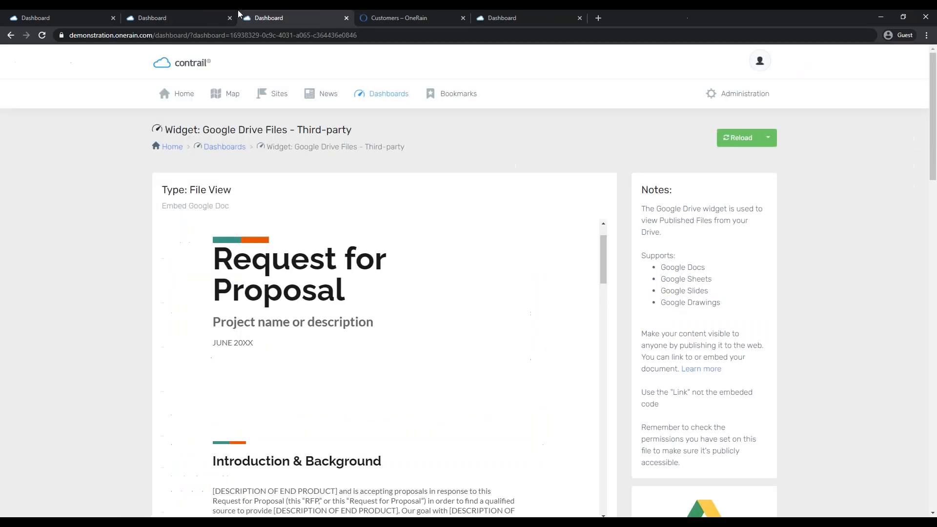
key("ctrl+w")
left_click(189, 13)
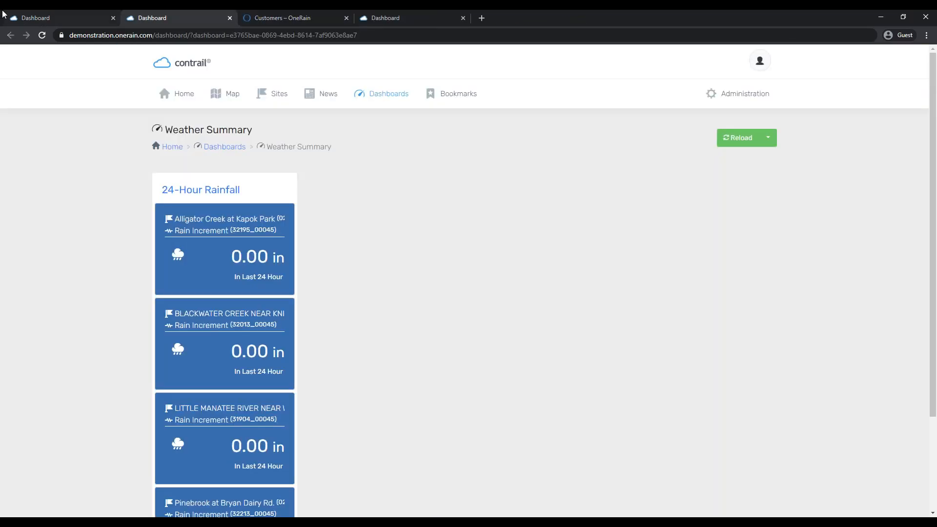
left_click(59, 13)
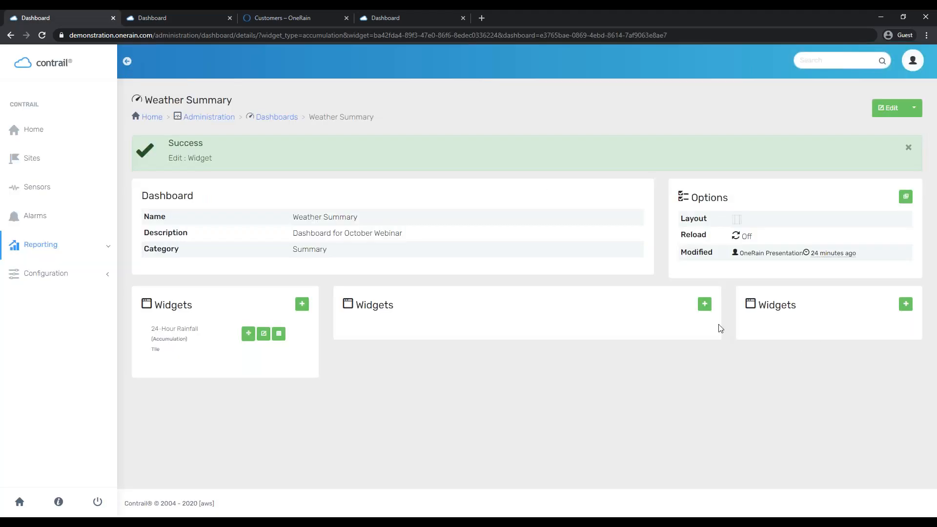
- Add a widget to the middle column of the Weather Summary dashboard with the type Inline Frame - Third-party
left_click(703, 305)
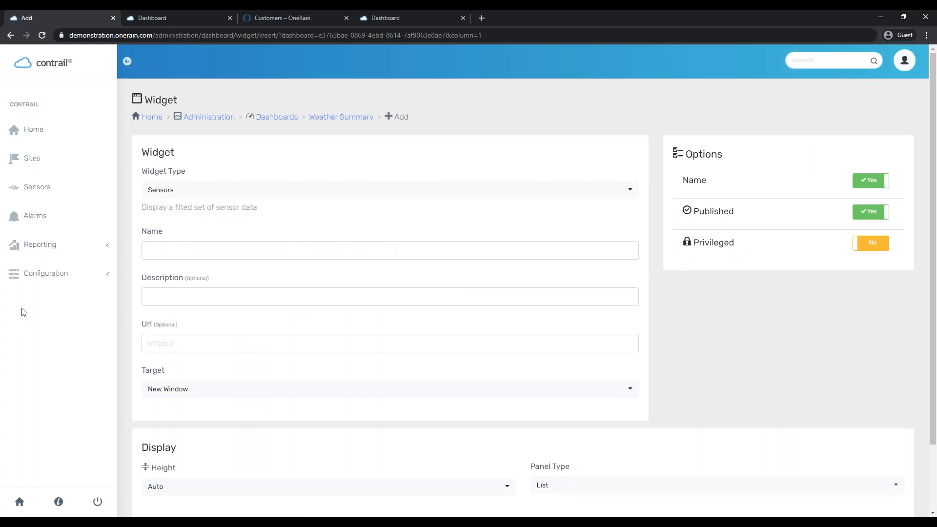
left_click(321, 194)
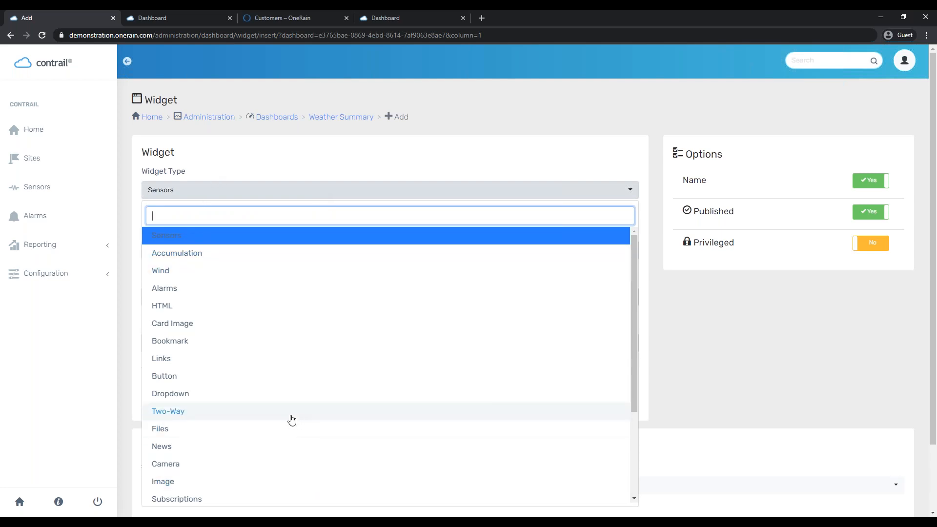
scroll(291, 420, "down", 1)
scroll(278, 426, "down", 1)
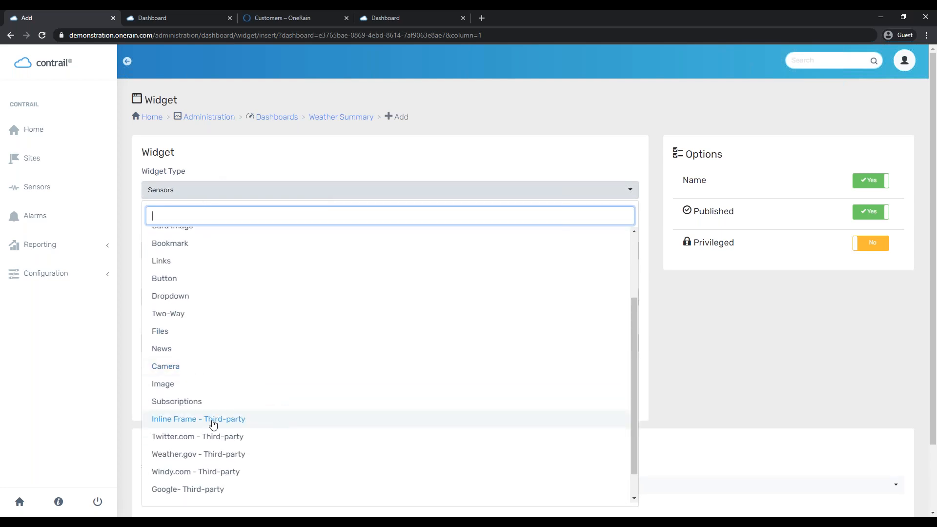
left_click(188, 419)
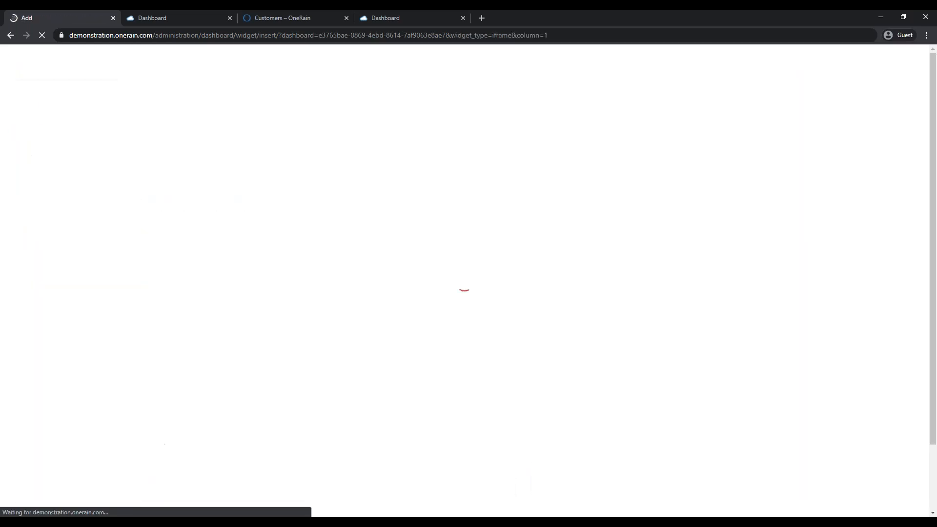
- Name the widget Map, turn off its Name display, set its height to Large and continue to the data settings
left_click(221, 254)
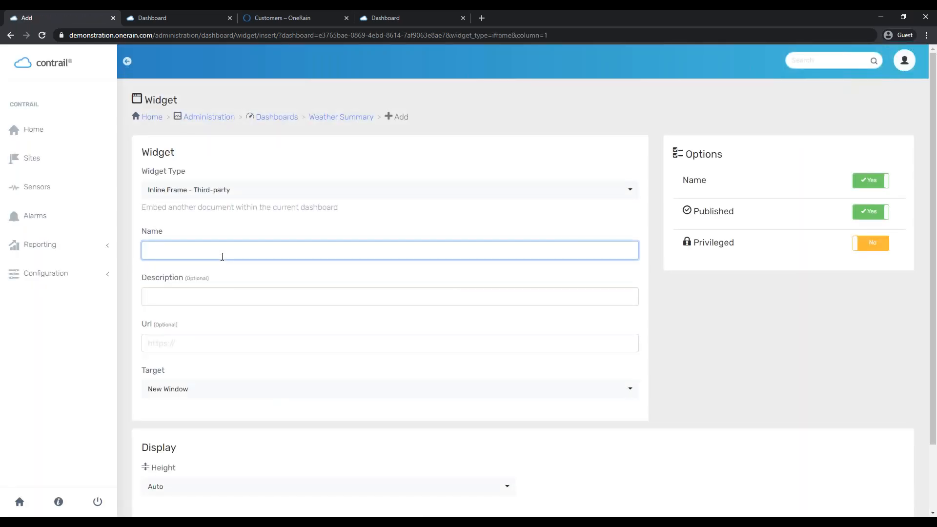
type("Map")
left_click(863, 185)
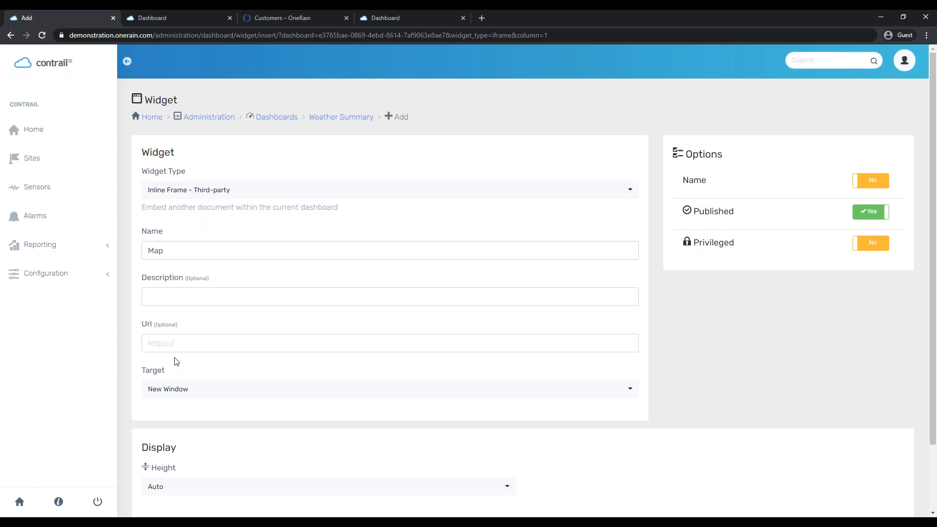
scroll(176, 371, "down", 1)
left_click(178, 437)
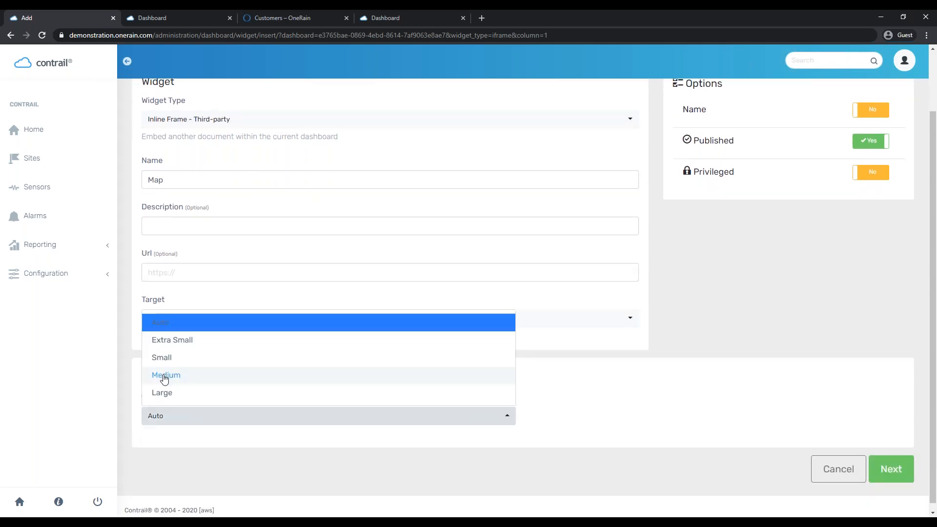
left_click(169, 395)
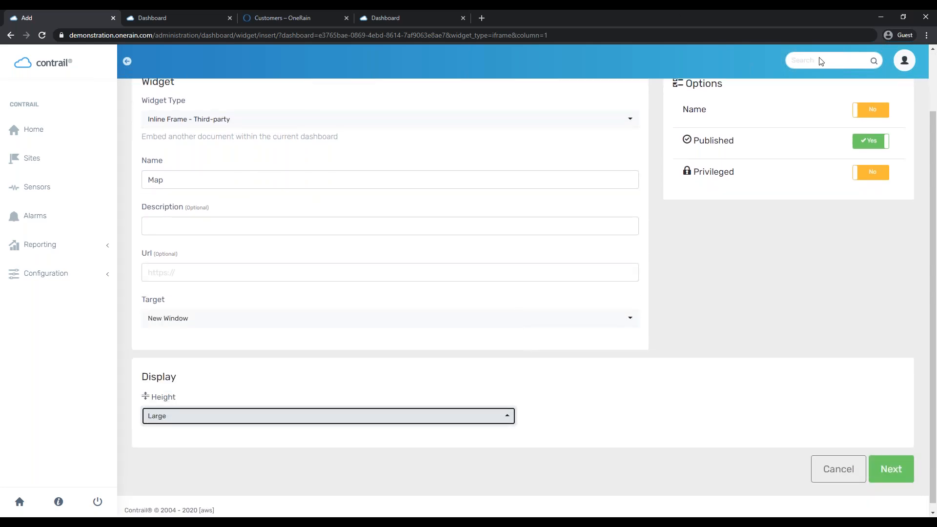
left_click(893, 470)
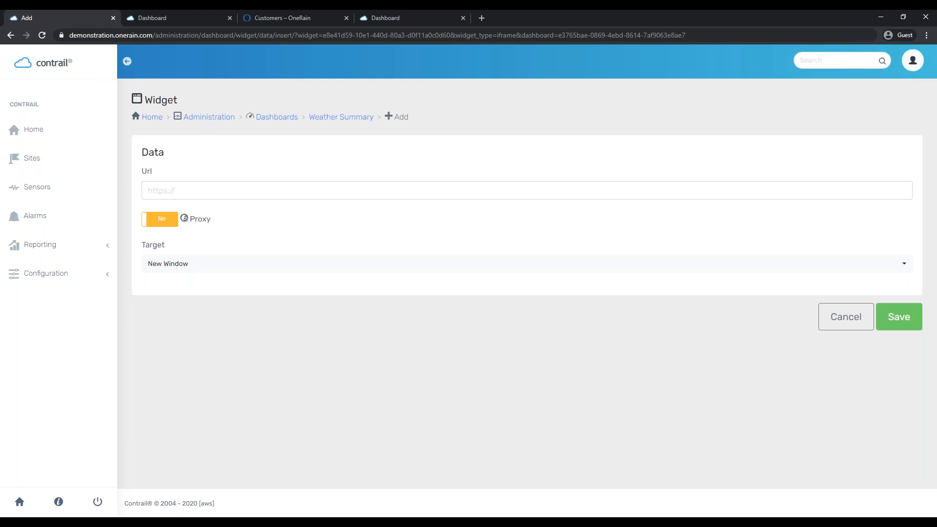
- Open the Contrail site's map in a separate tab, keeping the widget's data form open
left_click(178, 191)
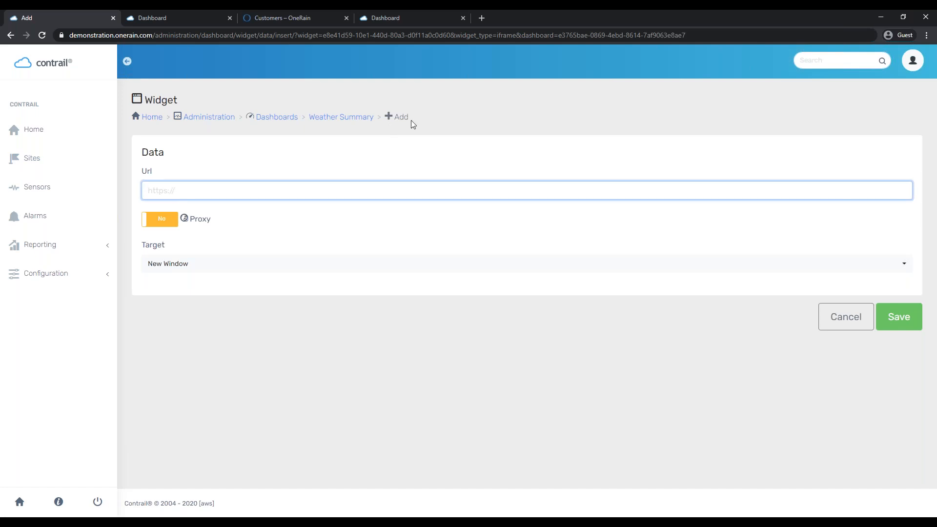
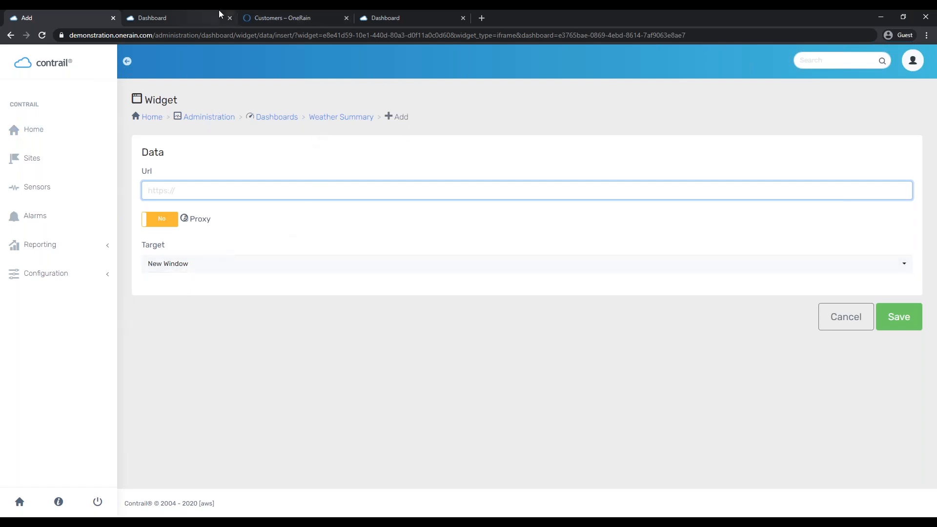
left_click(205, 14)
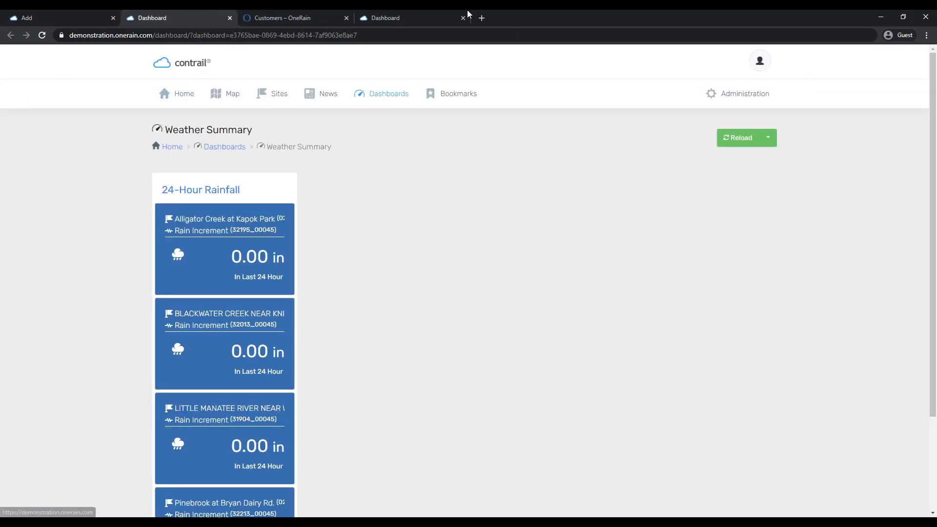
left_click(432, 17)
left_click(187, 16)
left_click(203, 64)
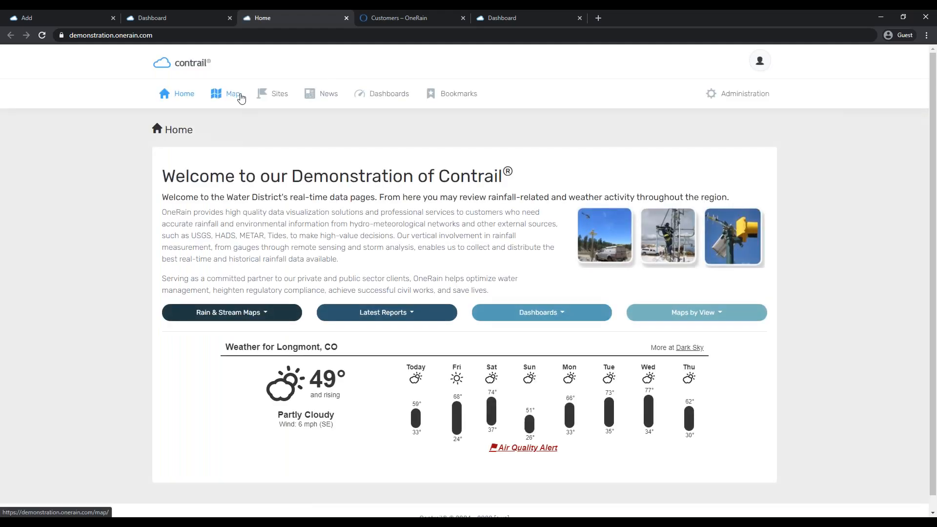
left_click(239, 95)
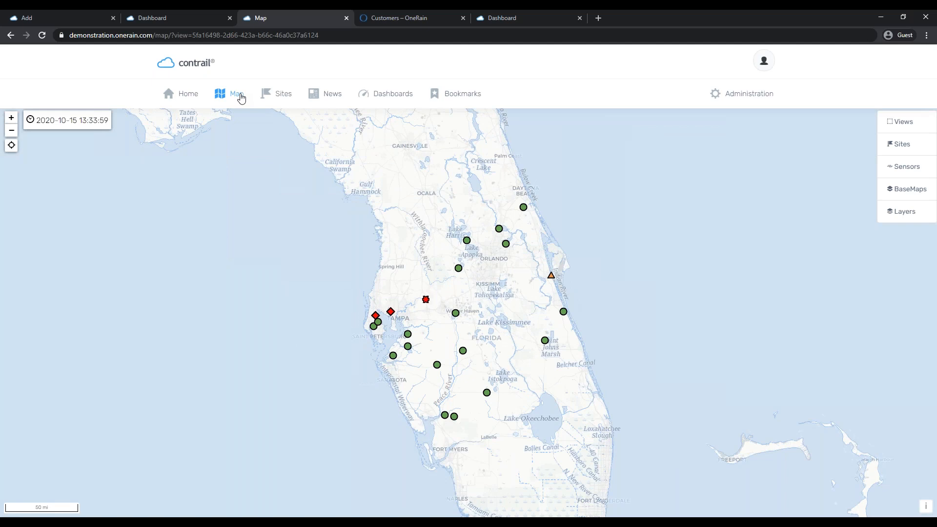
- Set the map's sensor type to Rain Increment - Last Report
left_click(924, 145)
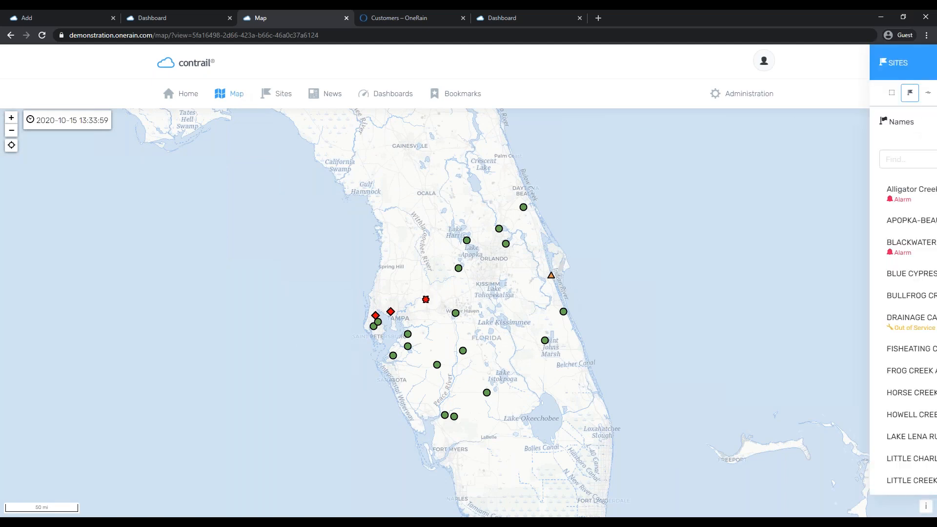
left_click(878, 93)
left_click(873, 141)
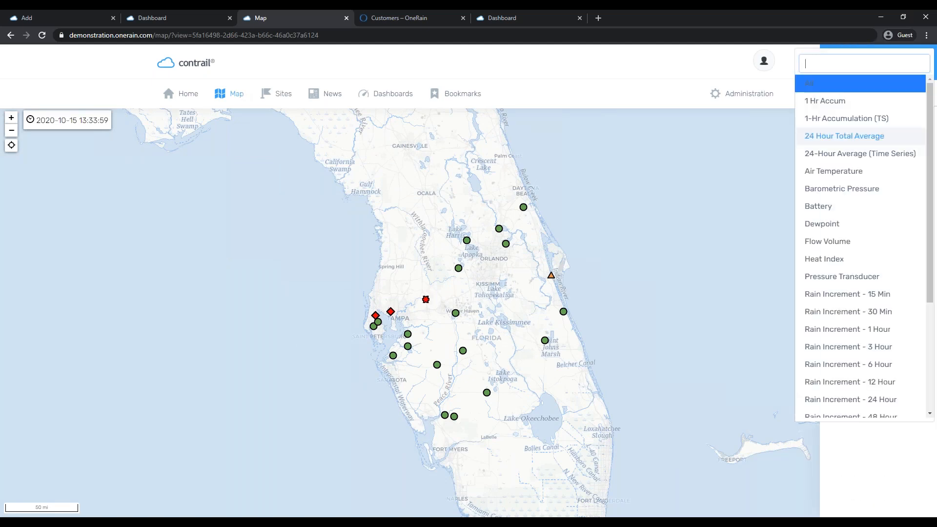
scroll(874, 288, "down", 3)
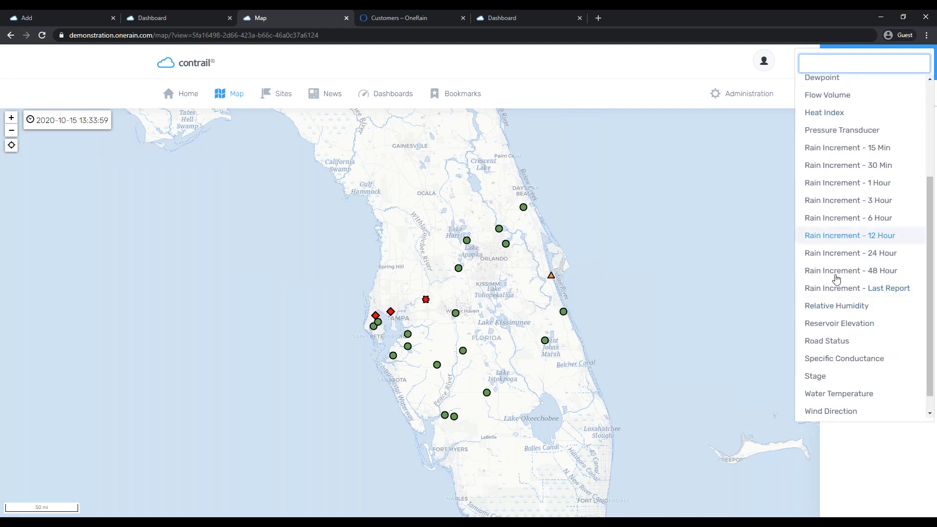
left_click(894, 290)
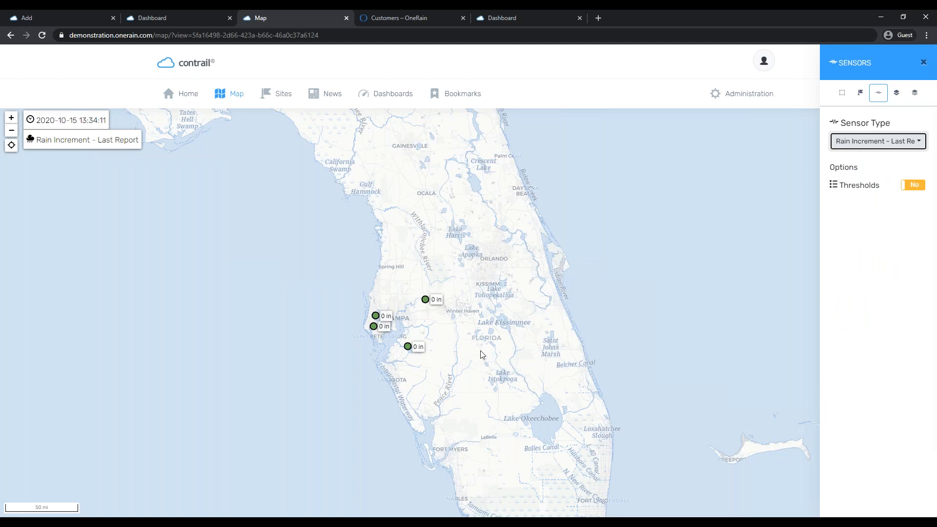
- Frame the map closely around the rain sensors in the Tampa Bay area
scroll(481, 351, "up", 1)
left_click_drag(361, 330, 489, 299)
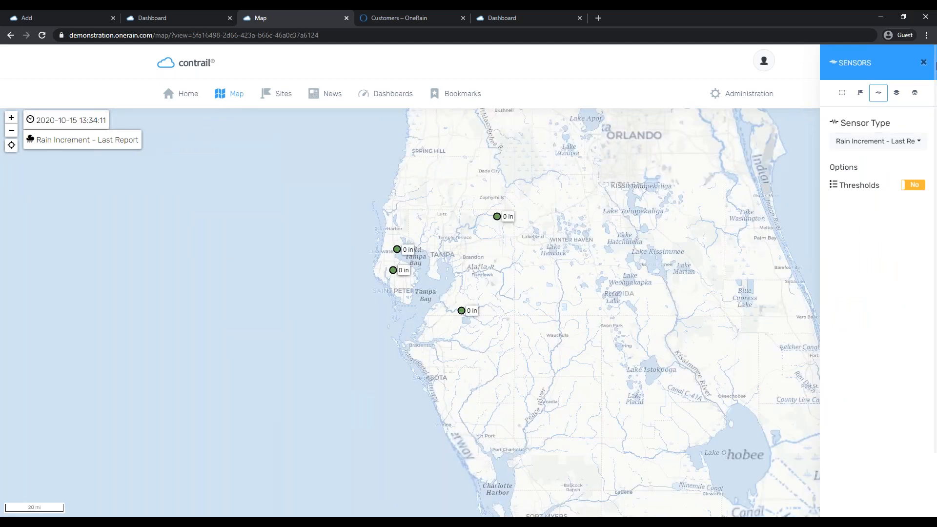
left_click(905, 141)
left_click(595, 307)
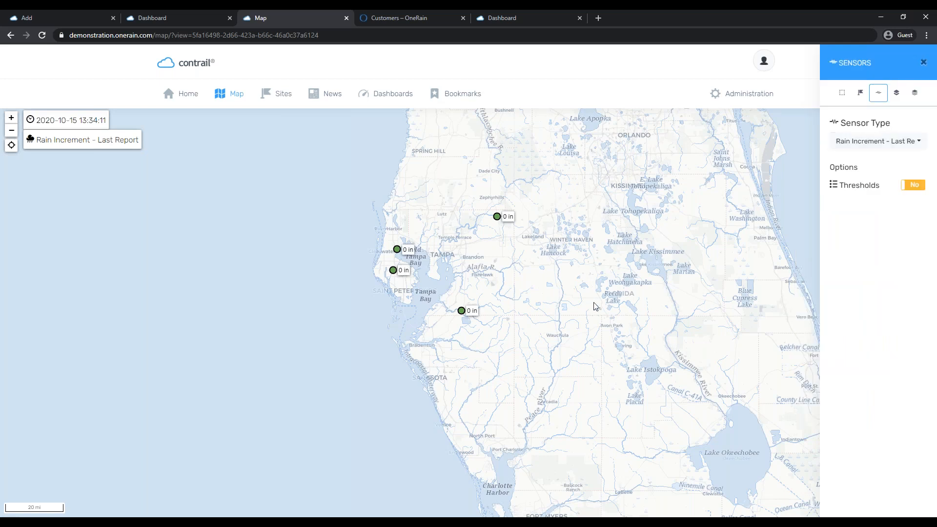
left_click_drag(496, 261, 448, 269)
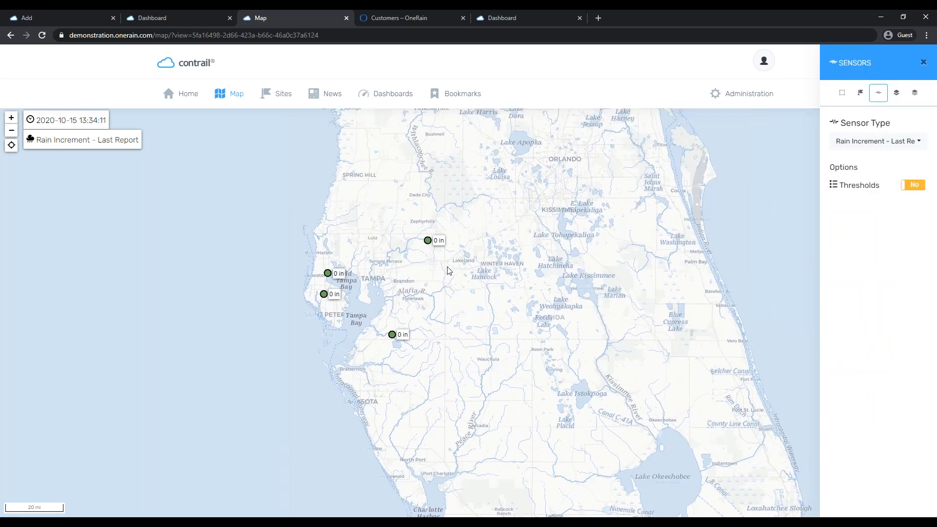
scroll(375, 280, "up", 1)
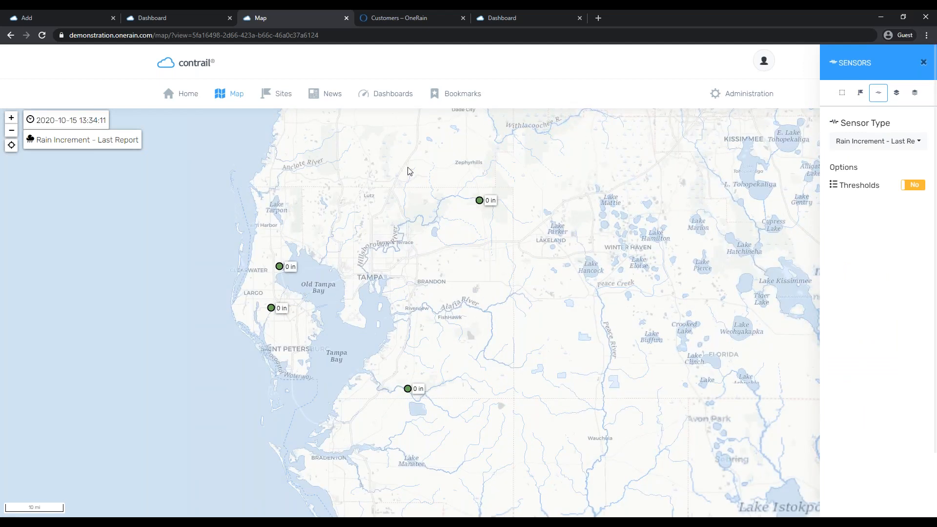
- Generate a share link for the current map view and copy it
left_click(110, 33)
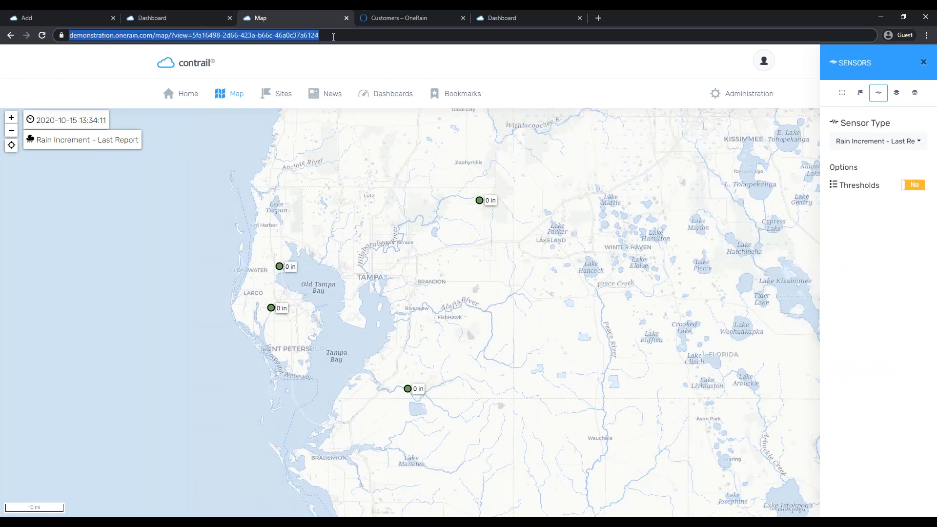
left_click(186, 35)
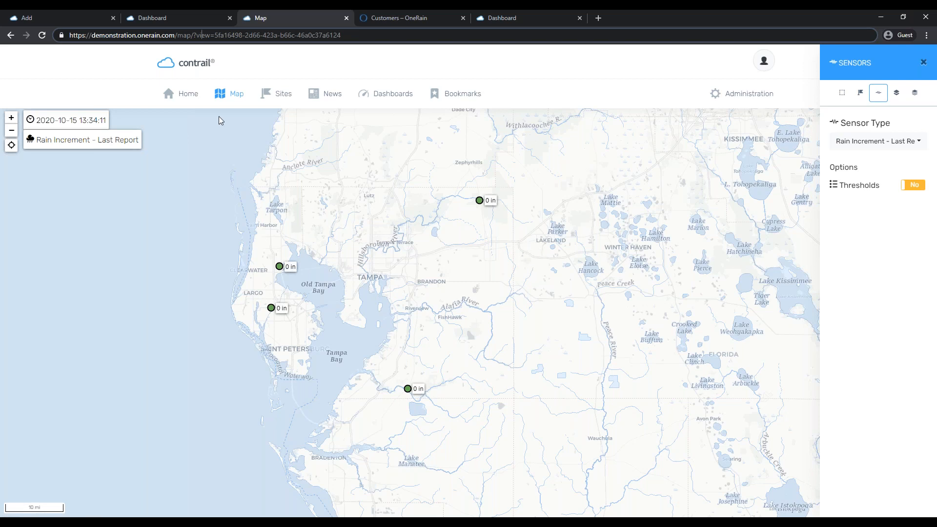
left_click(844, 95)
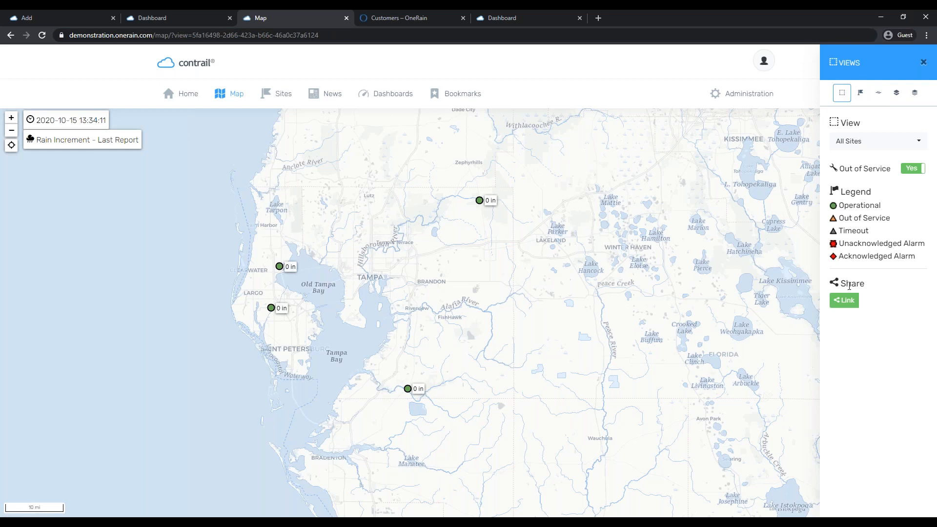
left_click(849, 306)
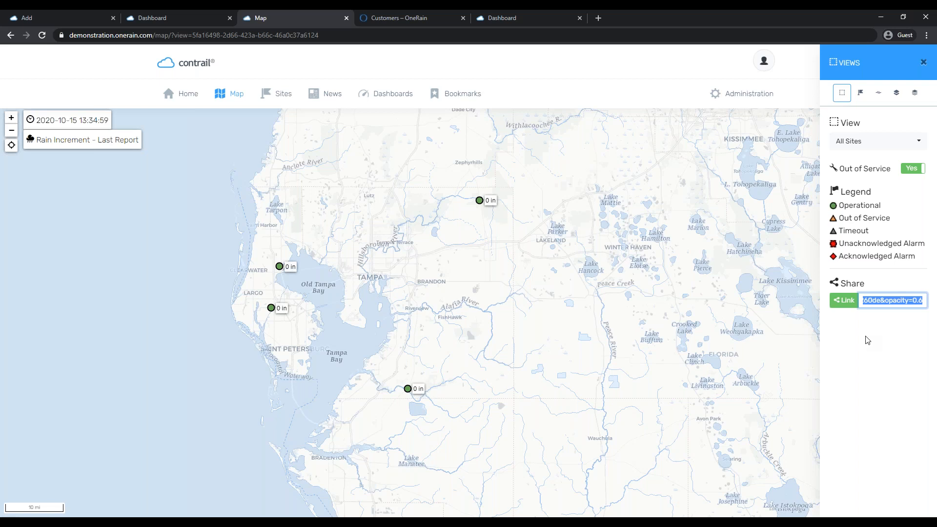
left_click(879, 299)
- Return to the widget form and paste the copied map link into its Url field
left_click(176, 11)
left_click(95, 11)
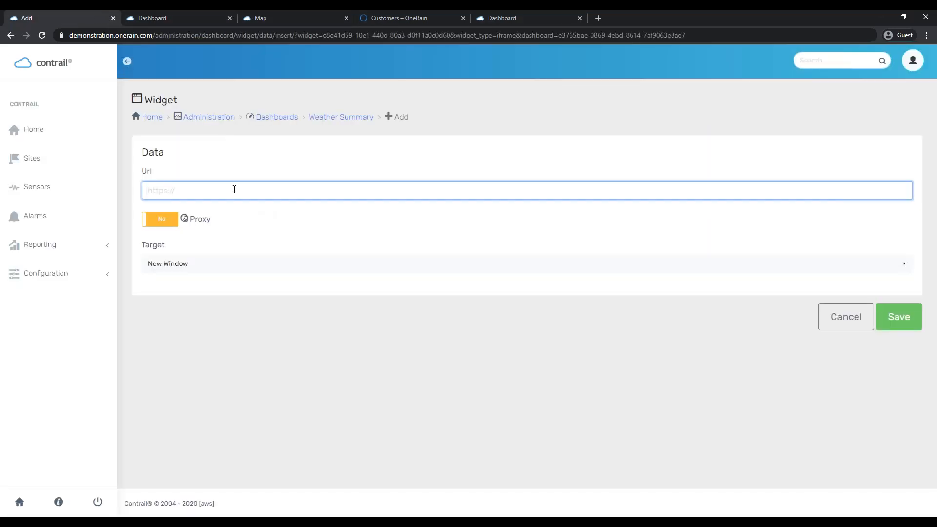
key("ctrl+v")
key("Home")
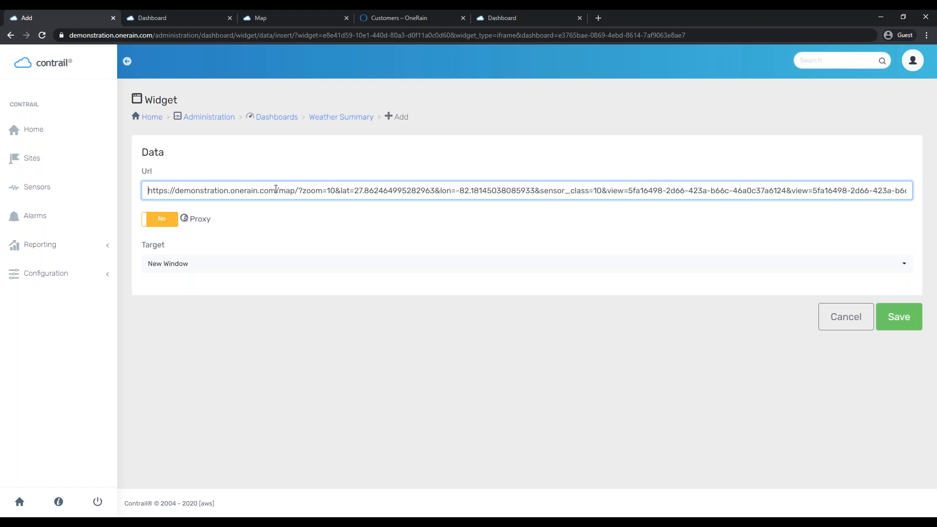
left_click(276, 188, "shift")
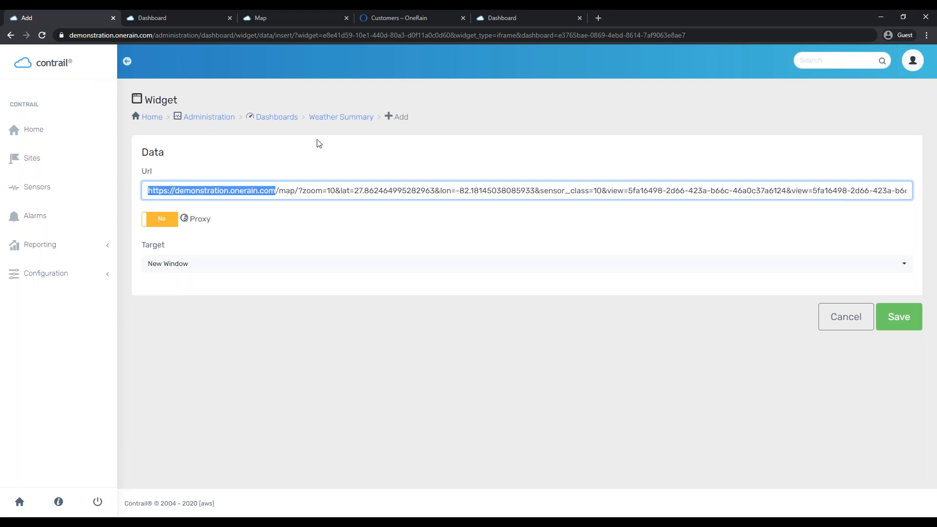
key("BackSpace")
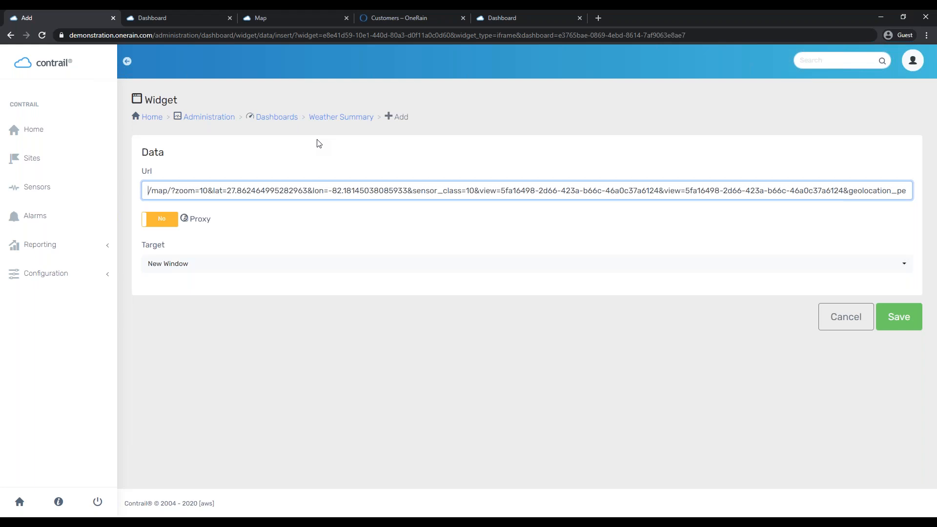
key("ctrl+z")
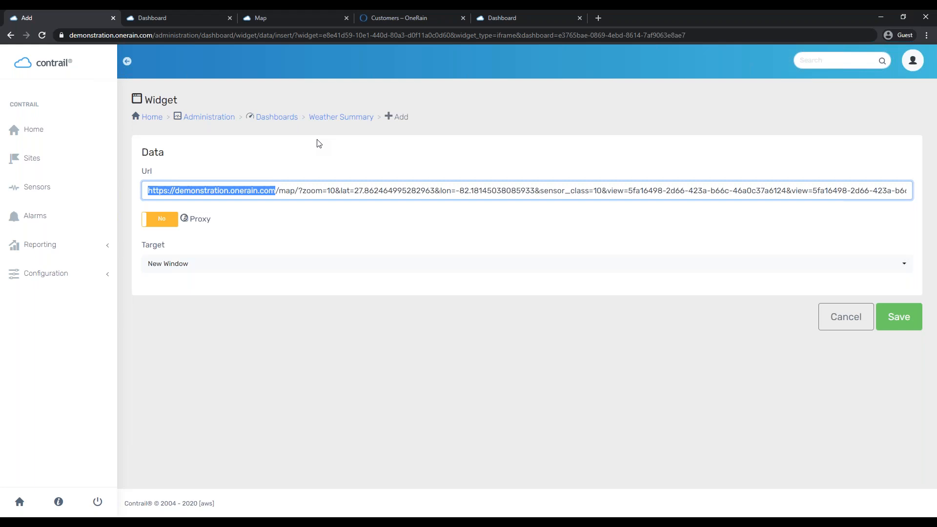
key("BackSpace")
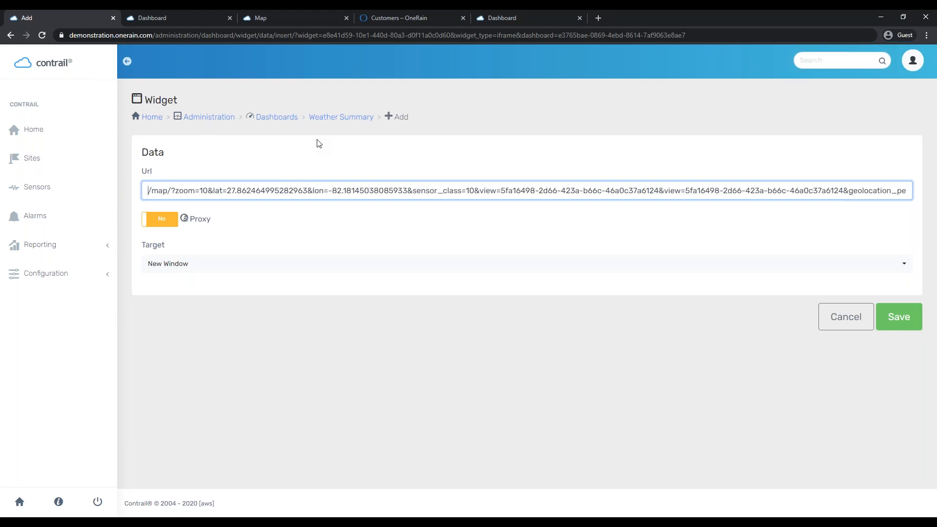
- Append &embed=true to the end of the inline frame widget's Url and save the widget
key("End")
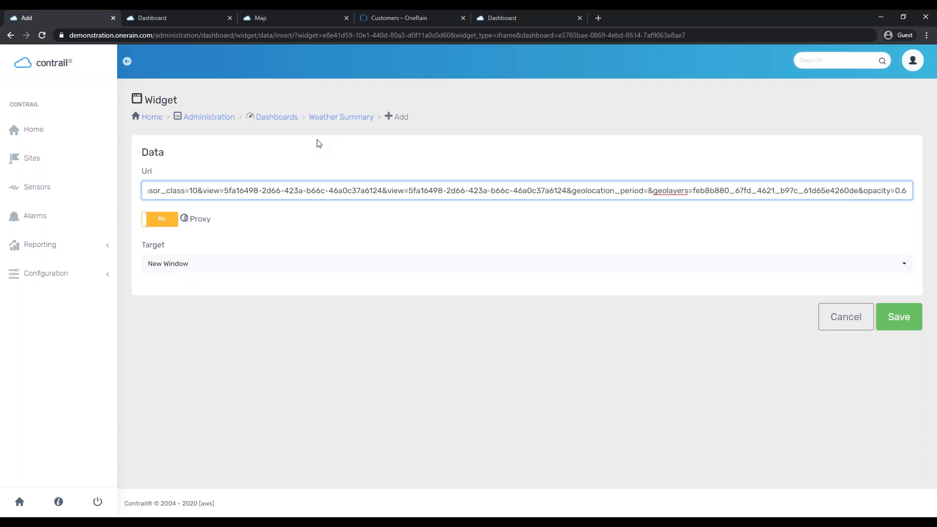
type("&")
type("emb")
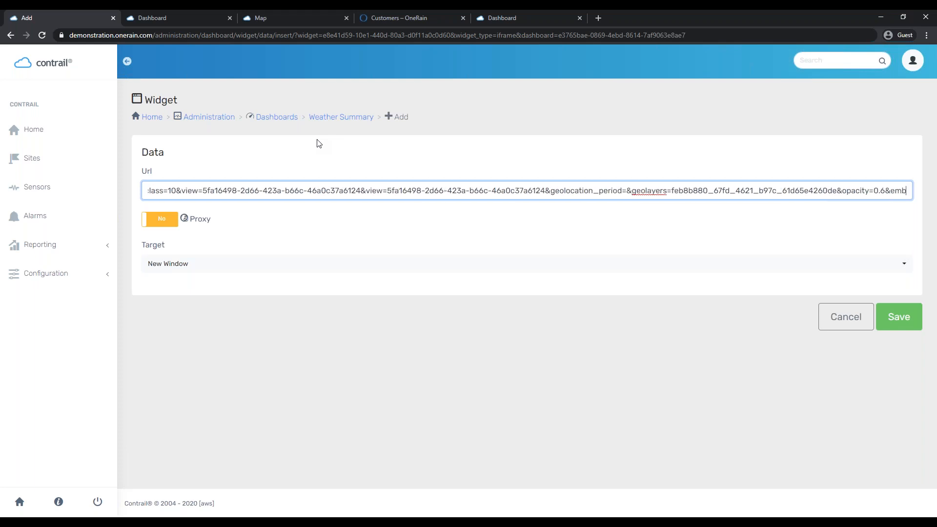
type("ed-true")
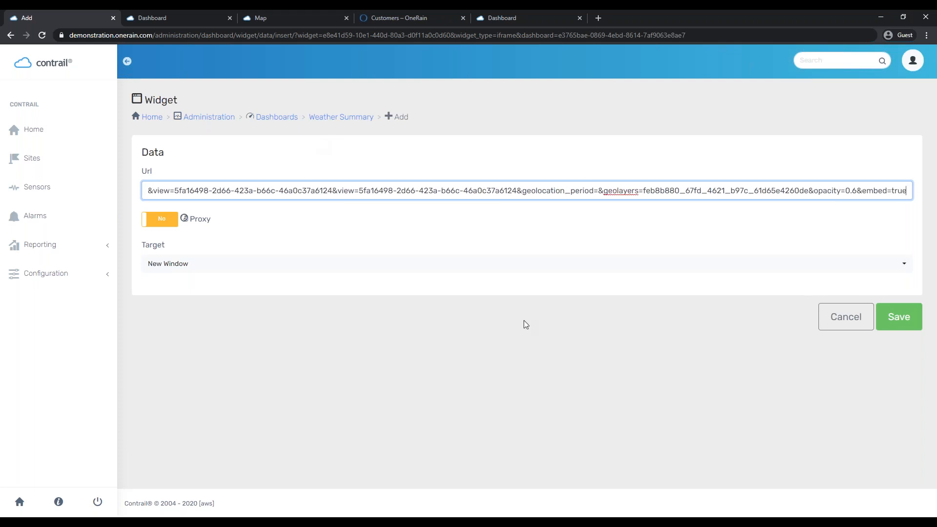
left_click(254, 14)
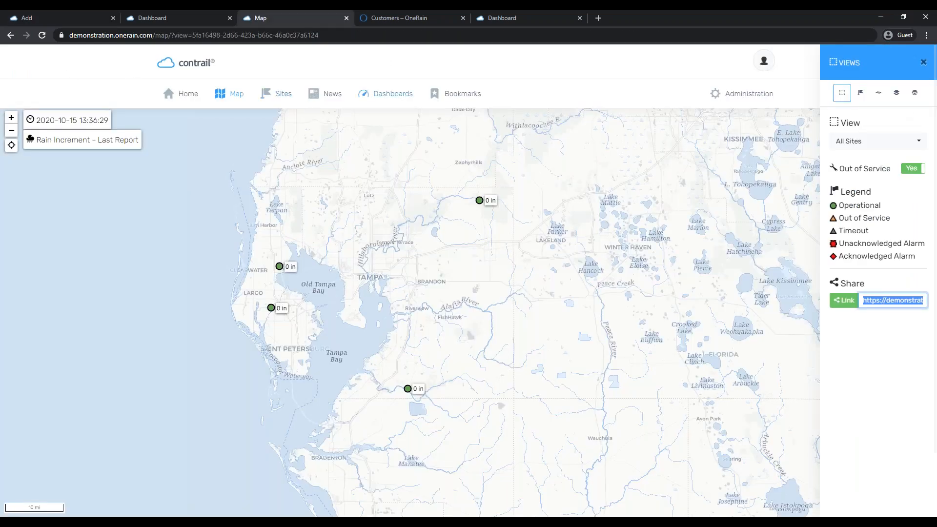
left_click(201, 16)
left_click(24, 16)
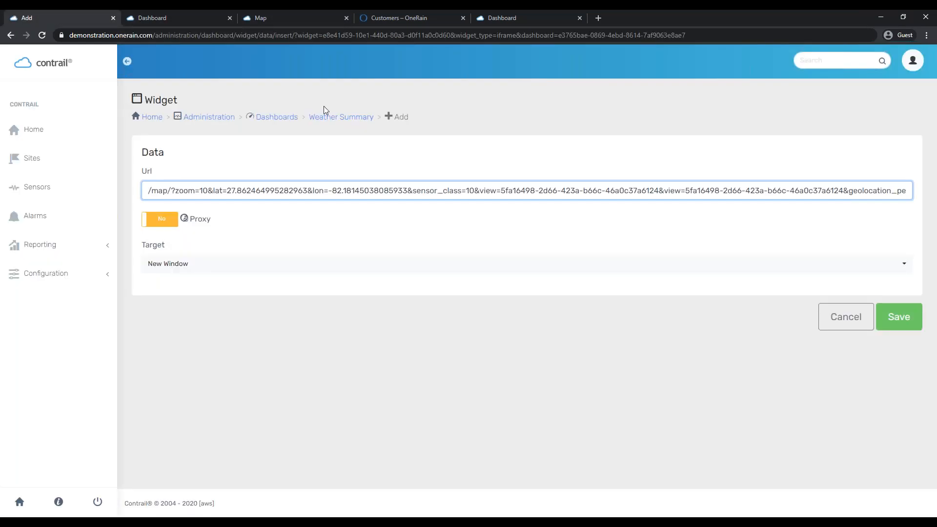
left_click(914, 322)
- Reload the Weather Summary dashboard and recenter its embedded map so that all rain sensors around Tampa Bay fit in the frame
key("ctrl+Tab")
key("F5")
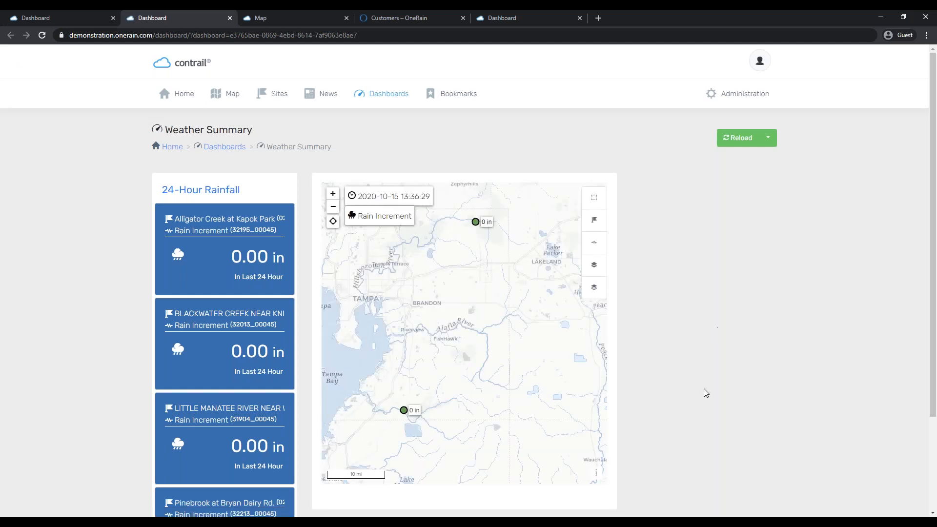
left_click_drag(411, 292, 464, 291)
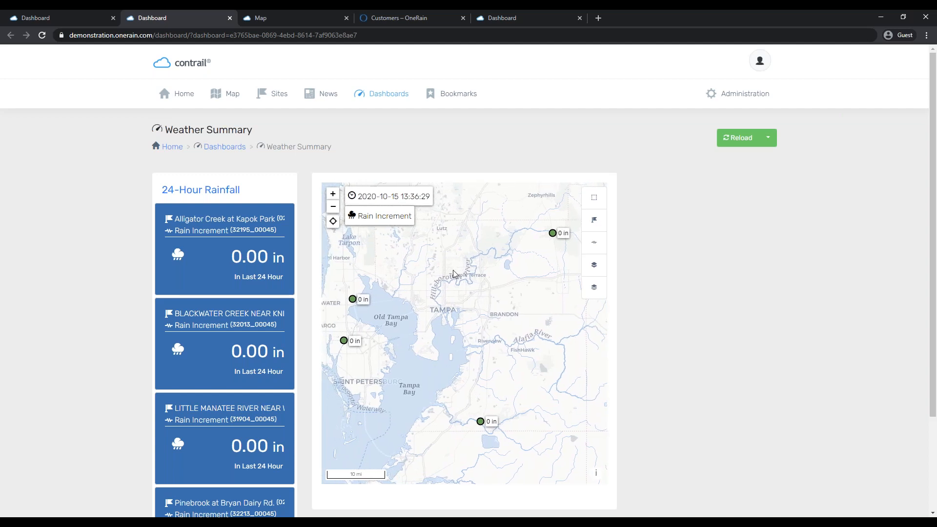
- Generate a share link for the recentered view of the embedded map and copy it
left_click(595, 197)
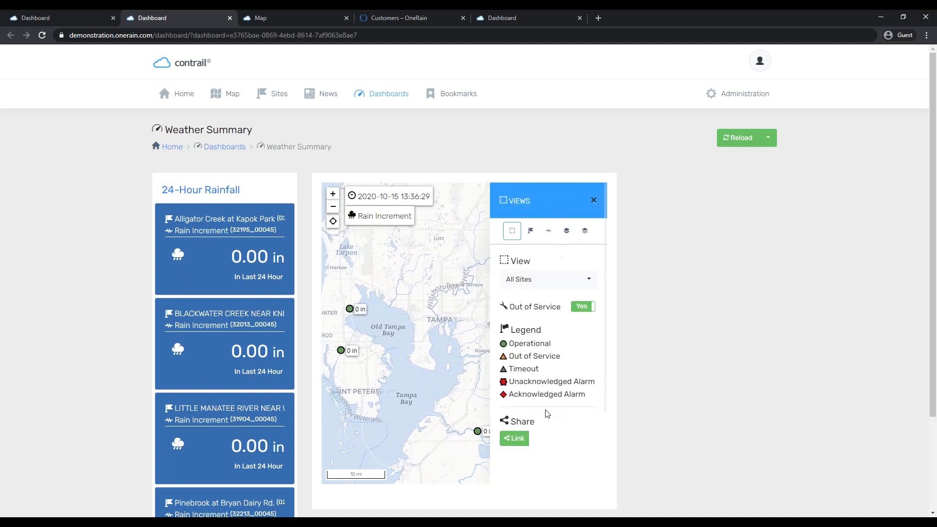
left_click(515, 439)
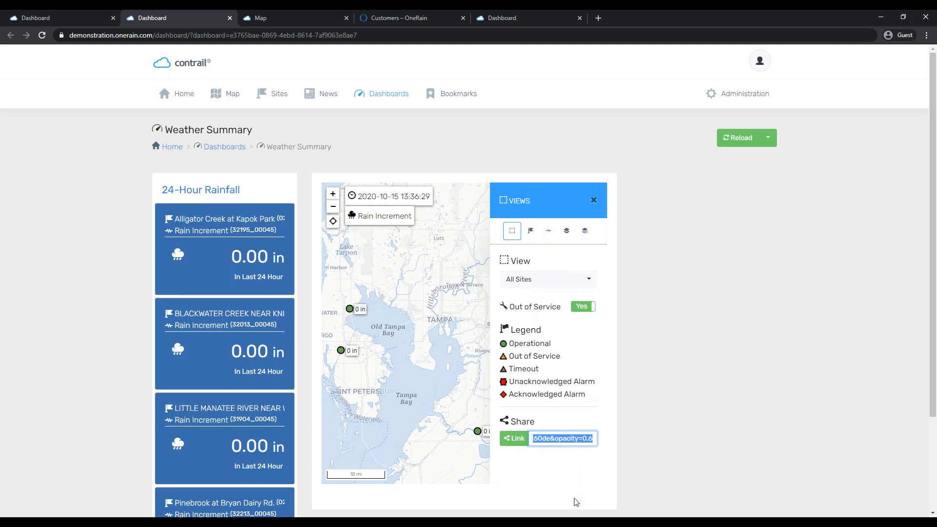
left_click(740, 356)
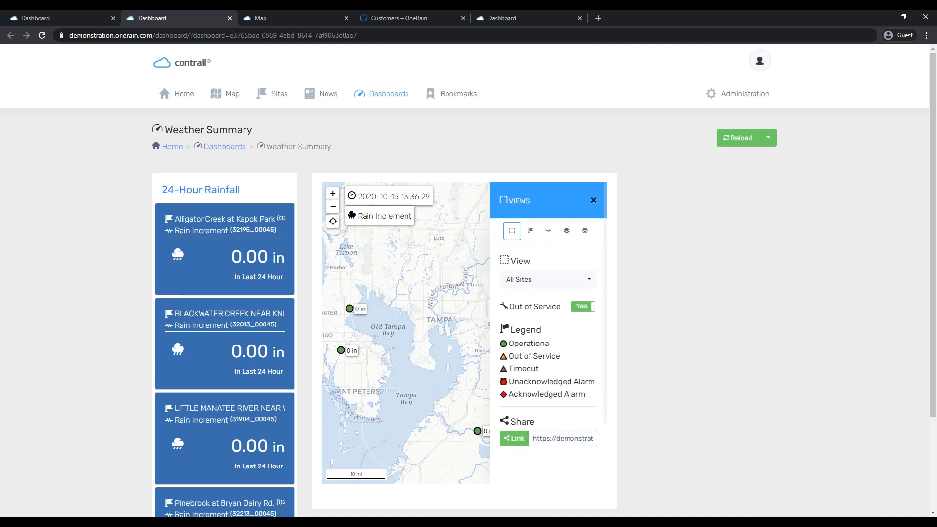
left_click(593, 200)
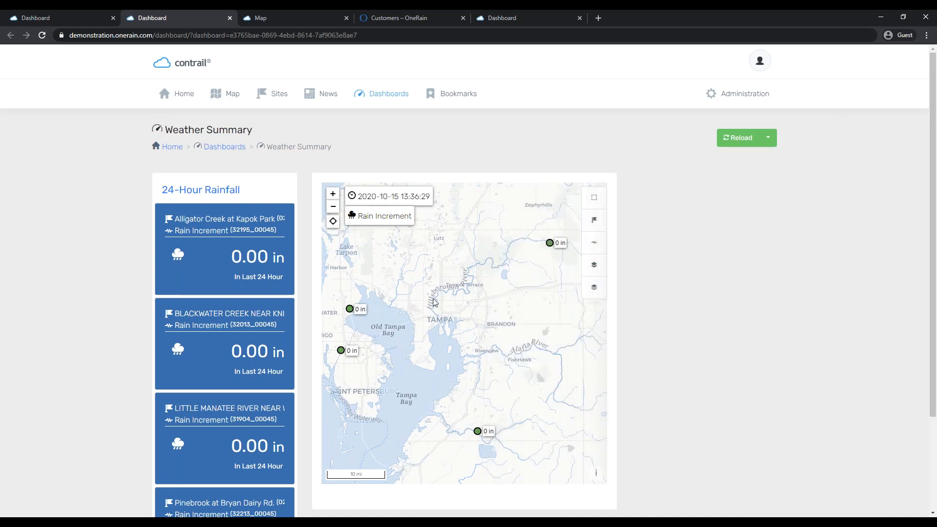
left_click(594, 197)
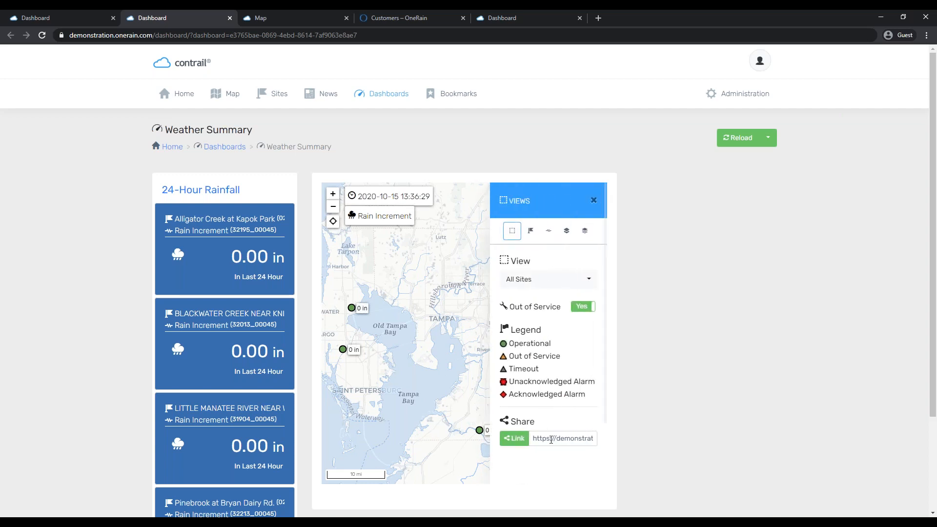
left_click(562, 438)
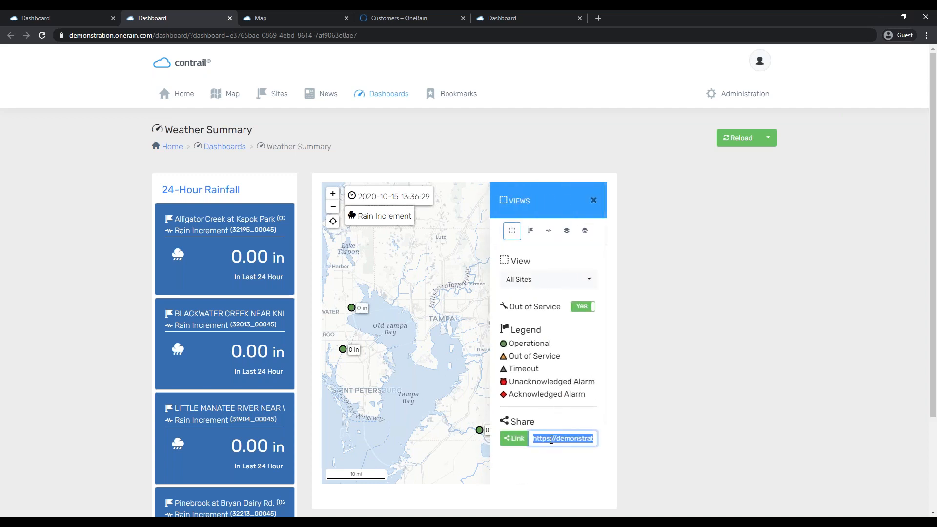
left_click(593, 200)
left_click(59, 18)
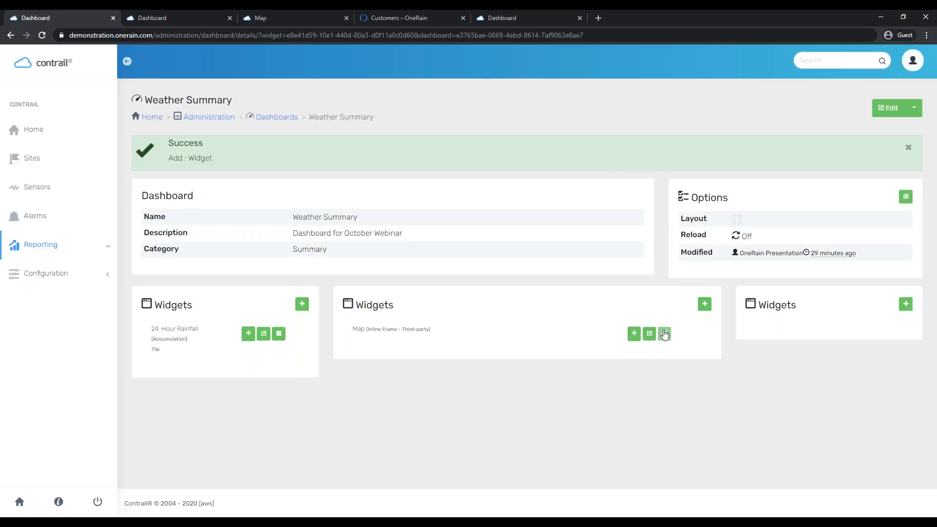
left_click(664, 333)
triple_click(225, 192)
key("ctrl+v")
key("Home")
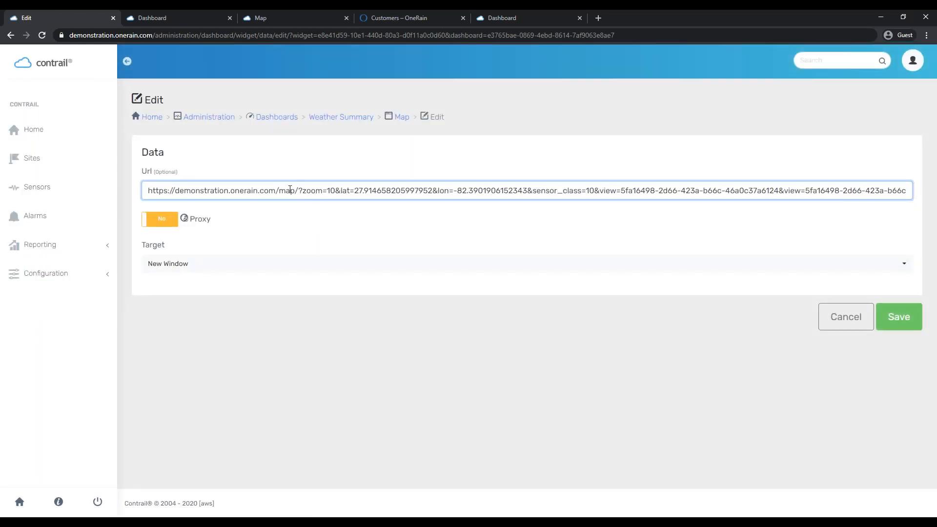
left_click(275, 189, "shift")
key("BackSpace")
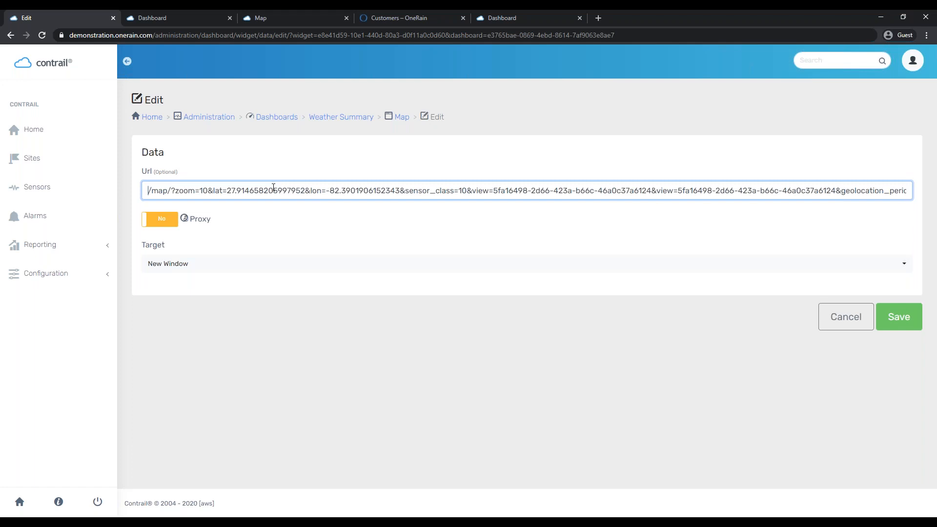
- Add &embed=true to the end of the updated Map widget link and save the change
key("End")
type("&")
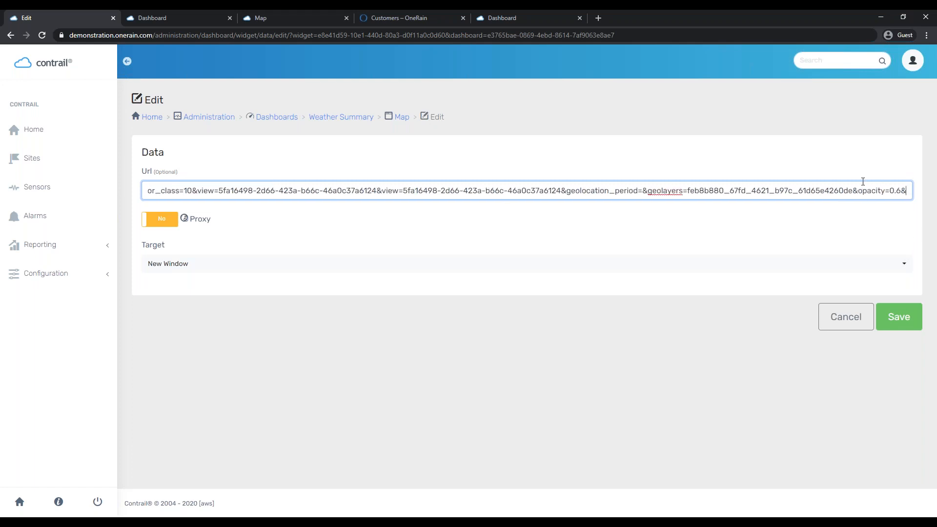
type("embed=tr")
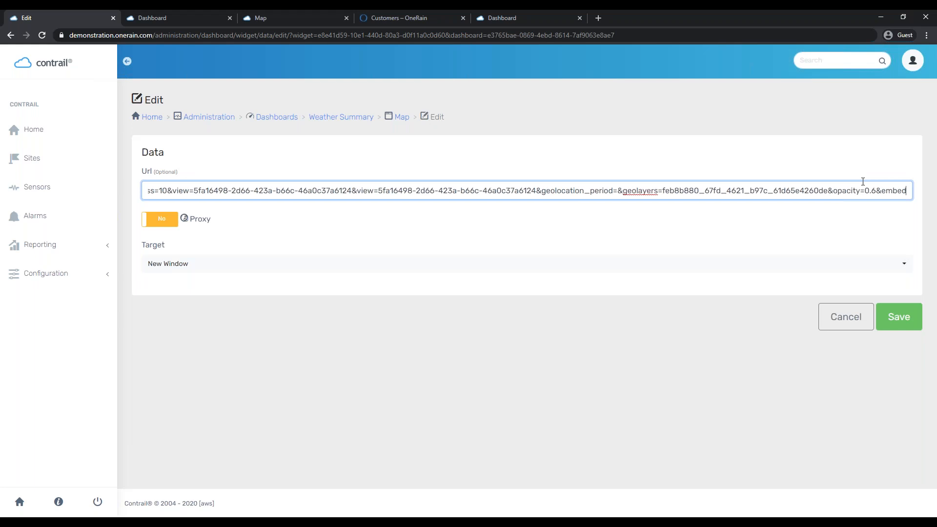
type("ue")
left_click(909, 324)
- Reload the Weather Summary dashboard and check the framing of the embedded map
left_click(209, 18)
key("F5")
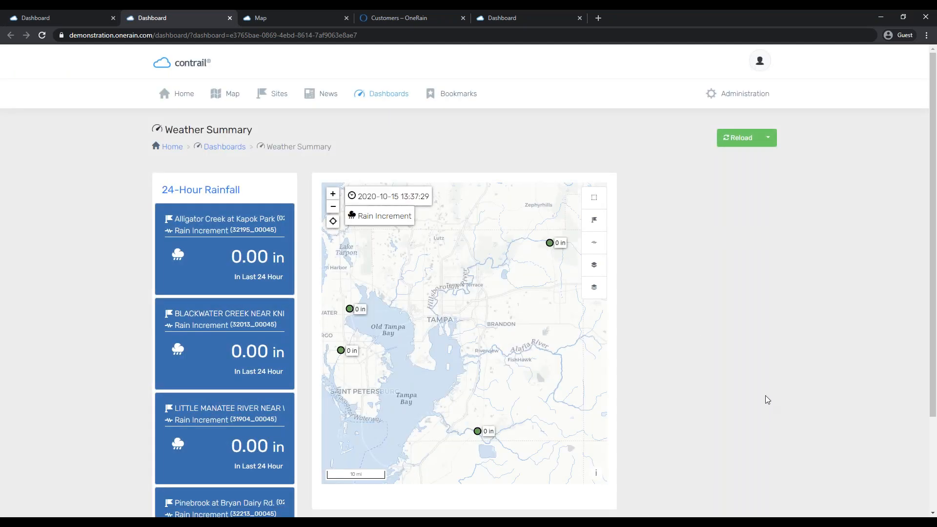
scroll(754, 416, "down", 3)
scroll(491, 501, "up", 3)
- Add another widget to the middle column of Weather Summary, keeping the Sensors type, and name it 48-Hour Stage
left_click(259, 19)
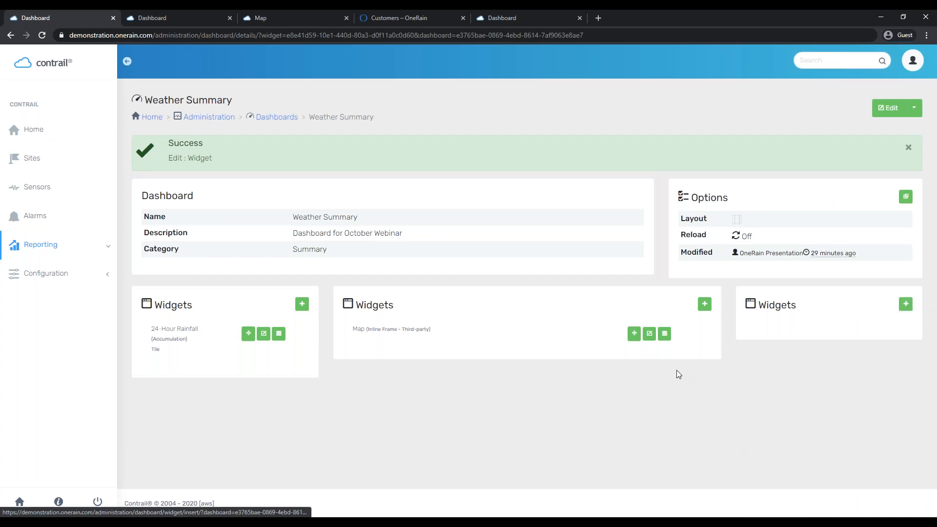
left_click(708, 306)
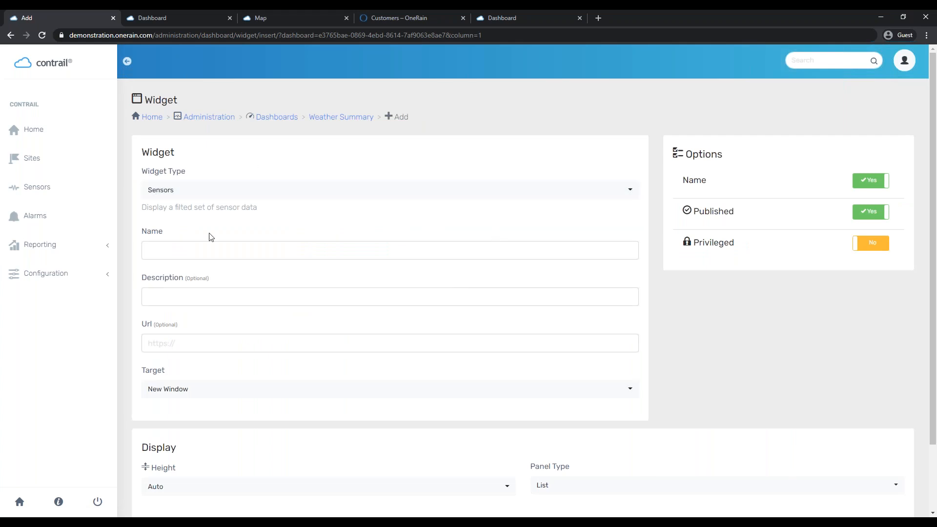
left_click(224, 195)
left_click(223, 193)
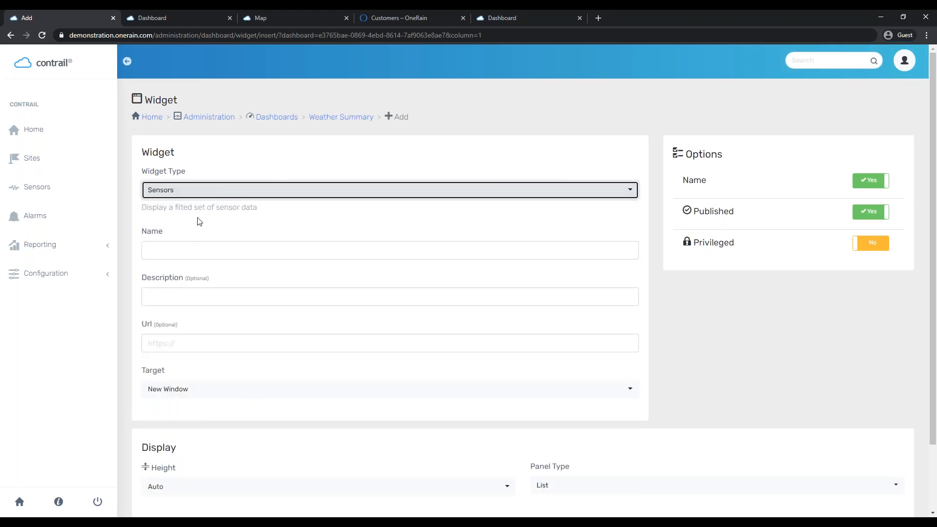
left_click(187, 247)
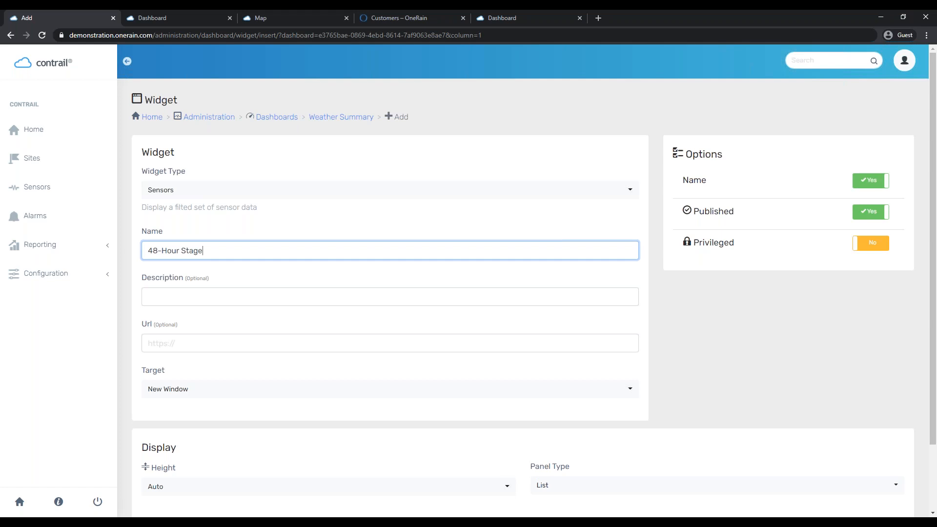
- Set the 48-Hour Stage widget's panel type to Line Graph with a 2 Days interval and continue to its data settings
scroll(350, 379, "down", 2)
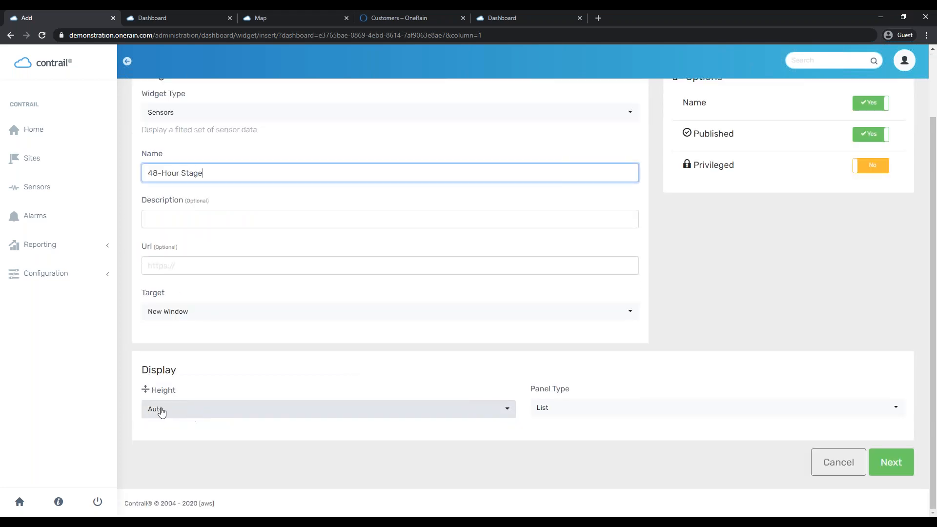
left_click(563, 409)
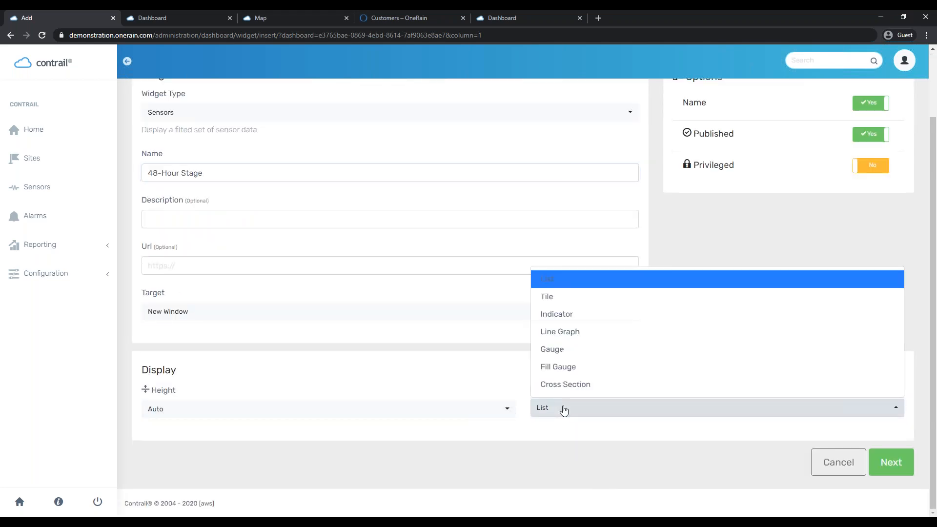
left_click(585, 333)
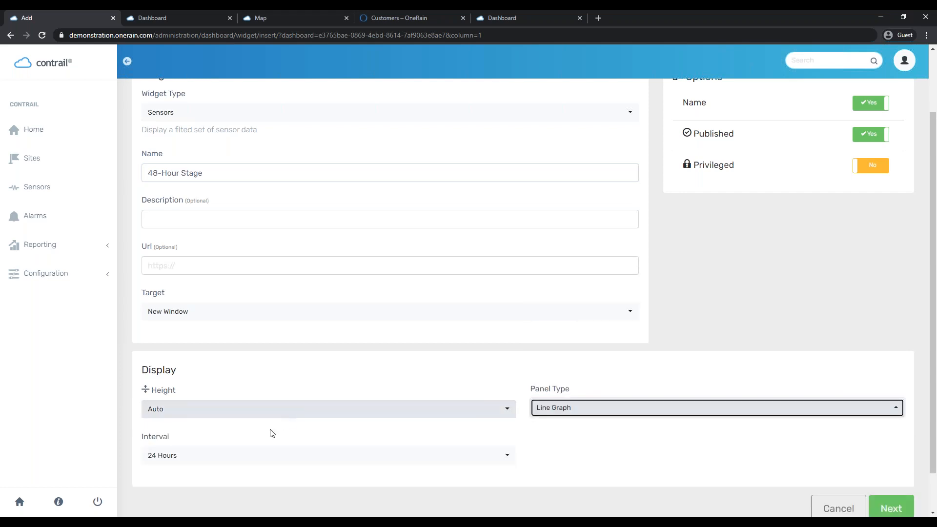
left_click(241, 455)
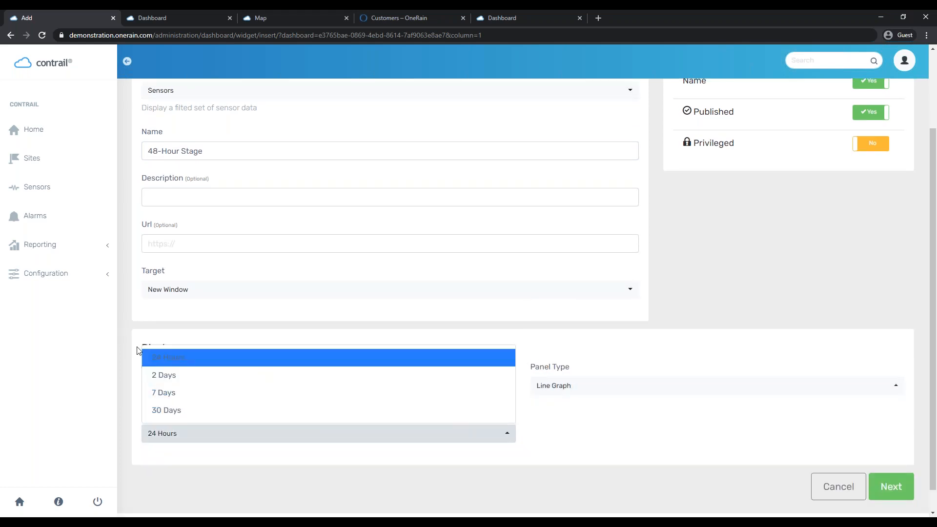
left_click(177, 376)
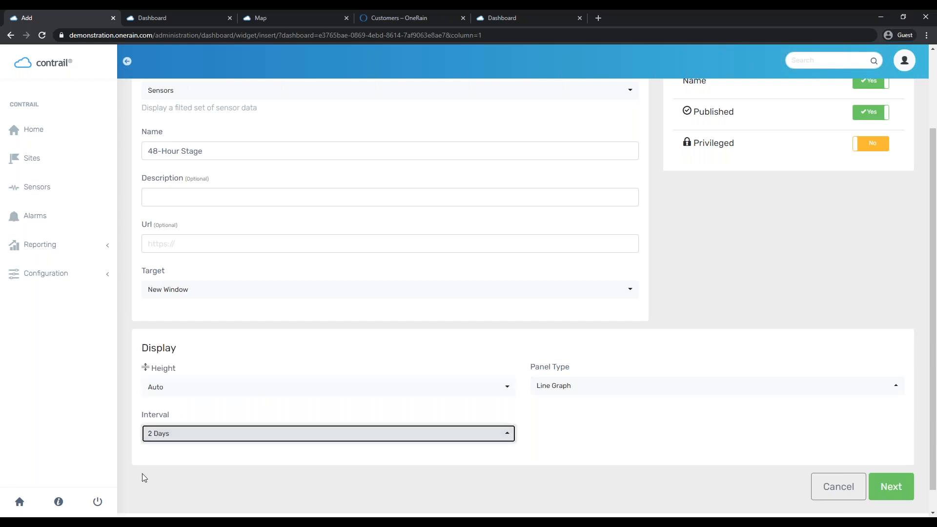
left_click(631, 444)
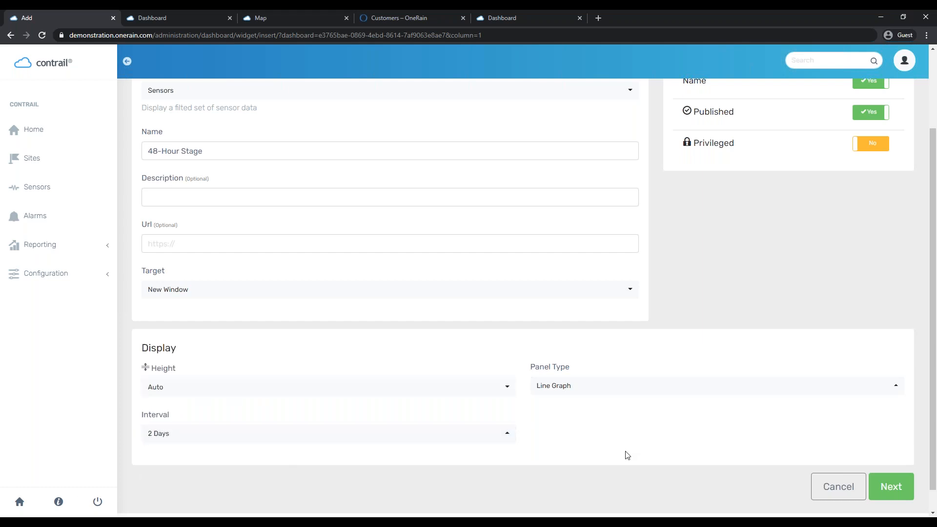
scroll(329, 412, "up", 2)
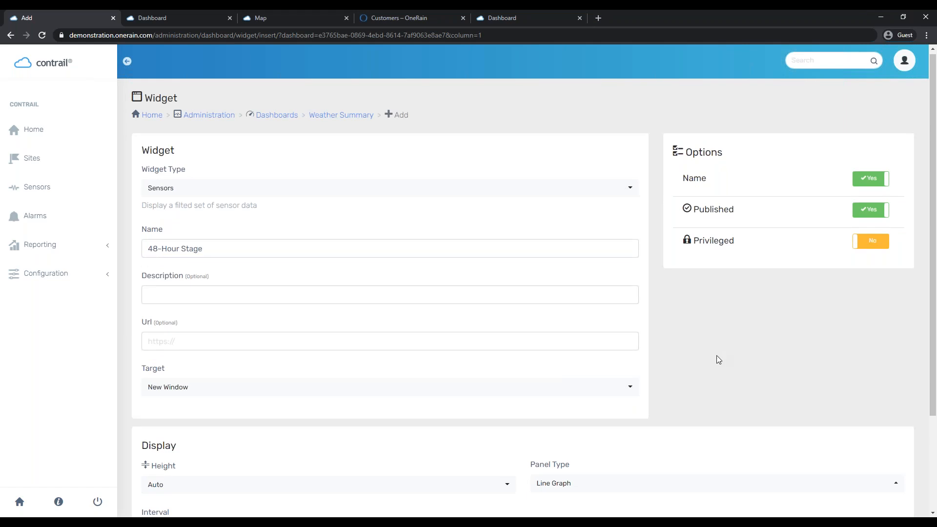
scroll(716, 356, "down", 2)
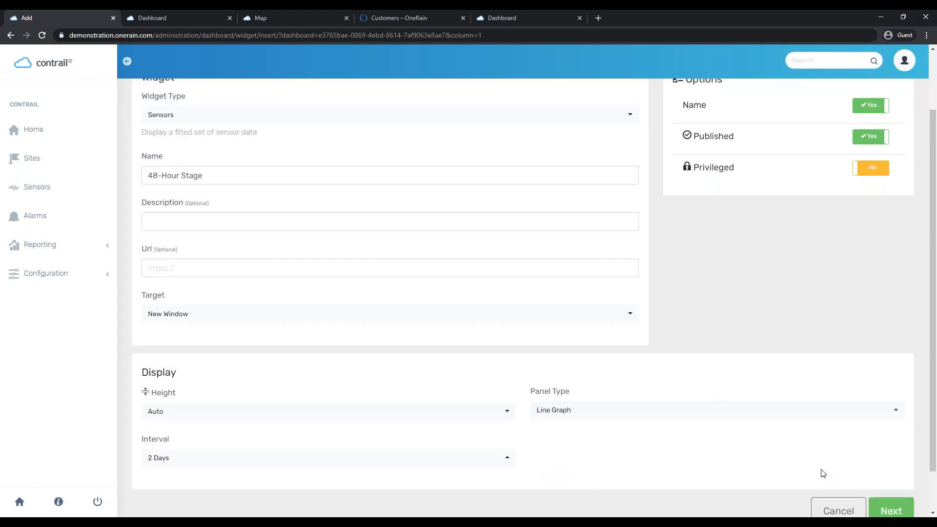
scroll(823, 473, "down", 1)
left_click(898, 464)
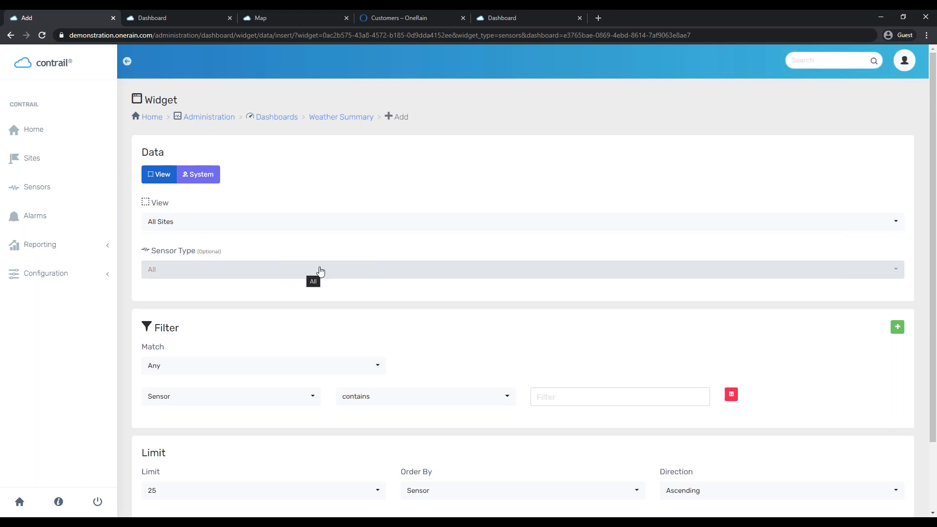
- Set the new widget's Sensor Type to Stage for the All Sites view
left_click(304, 278)
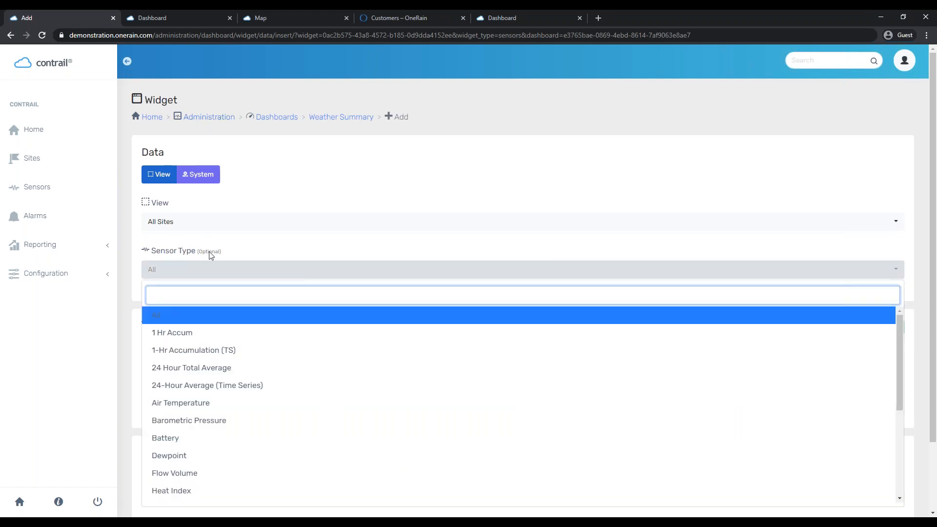
scroll(254, 326, "down", 5)
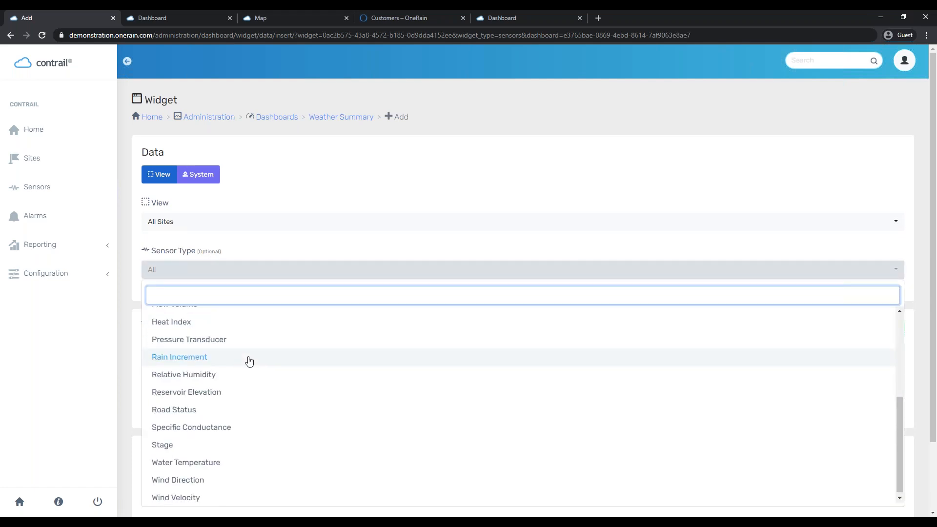
left_click(178, 448)
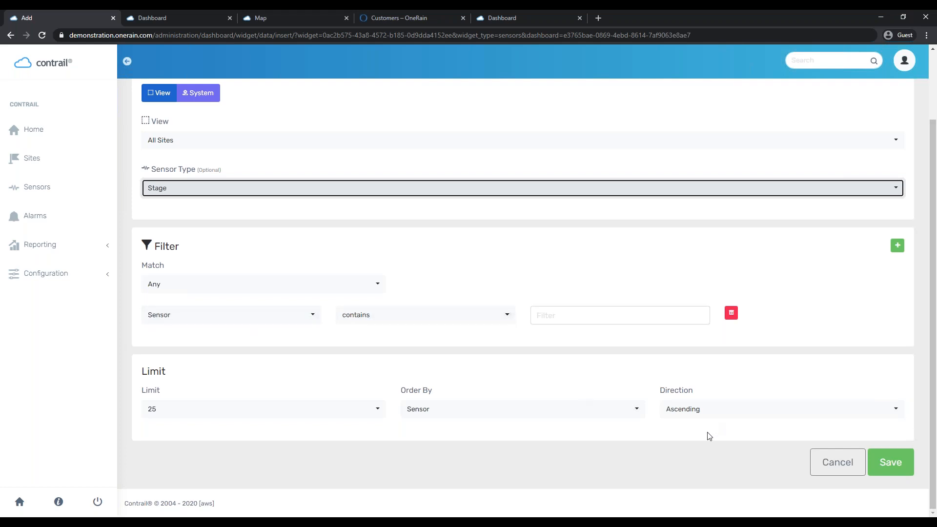
- Order the 48-Hour Stage widget's data by Site and save the widget
left_click(540, 408)
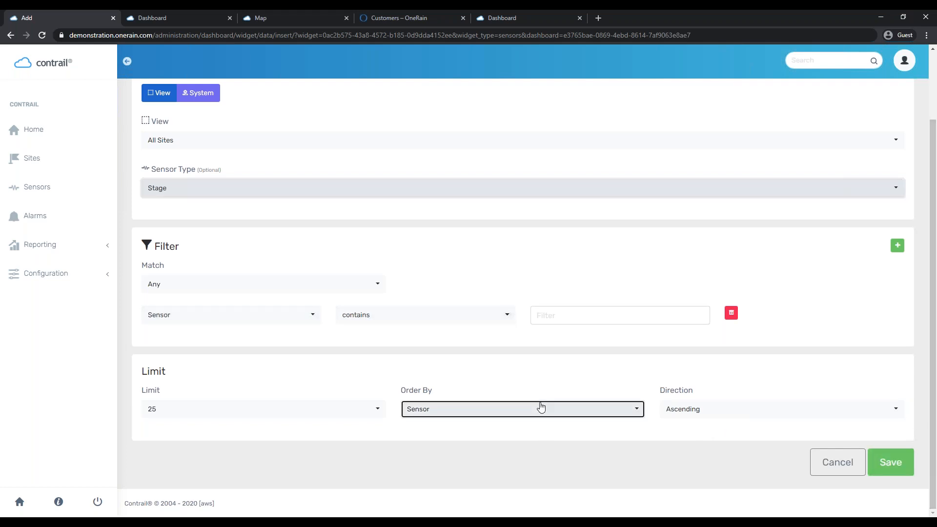
left_click(426, 283)
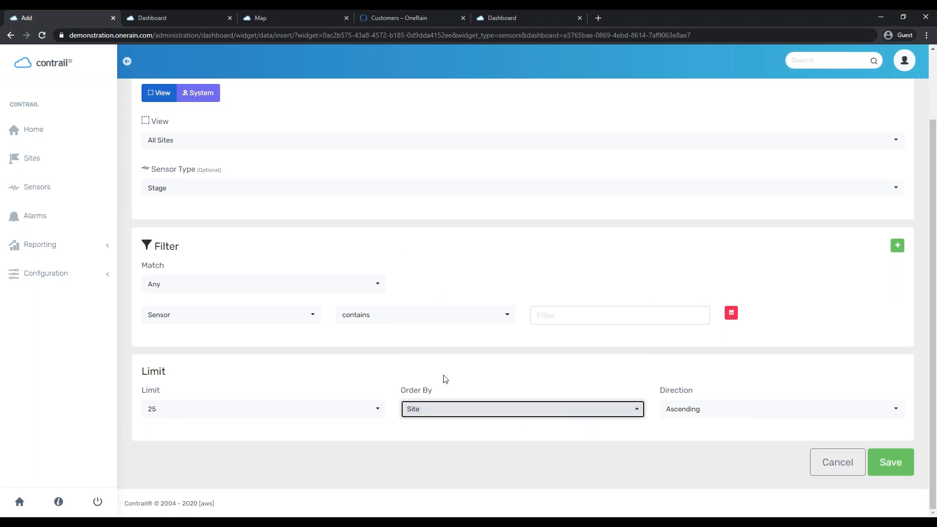
left_click(905, 469)
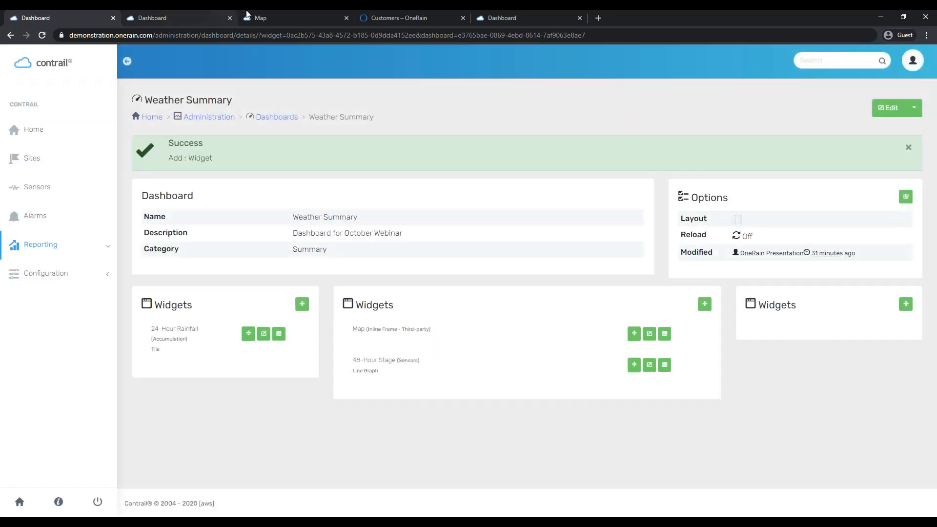
- Close the standalone Map page and reload the Weather Summary dashboard
left_click(249, 17)
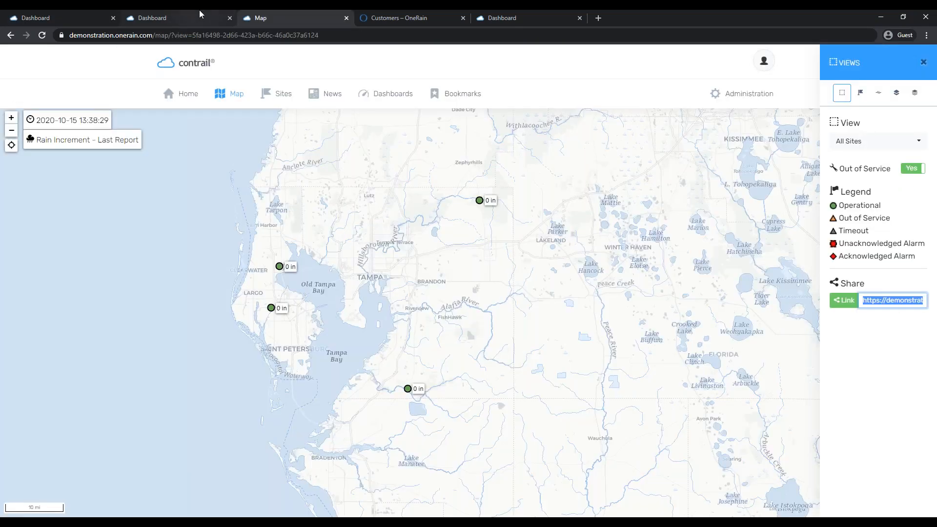
key("ctrl+w")
left_click(191, 11)
key("F5")
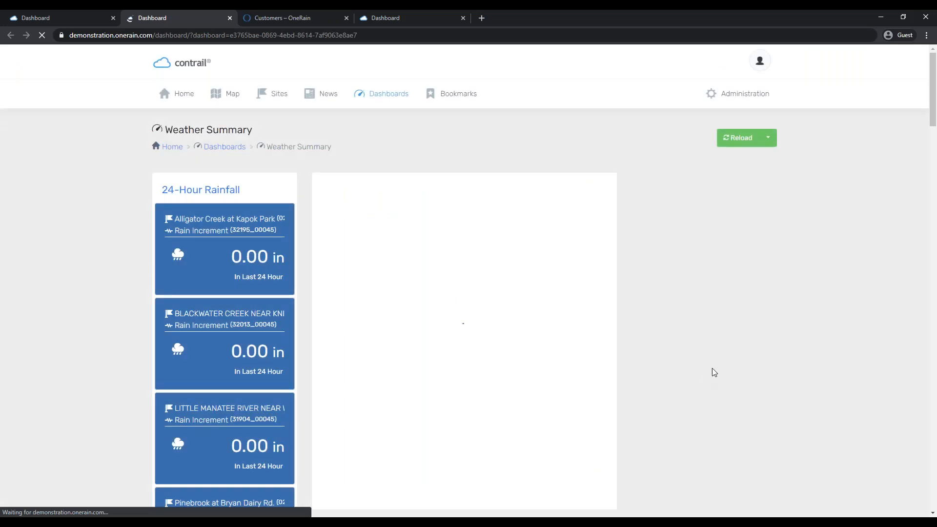
- Look through the 48-Hour Stage graphs on Weather Summary and compare their sites with the rainfall tiles and map
scroll(713, 372, "down", 9)
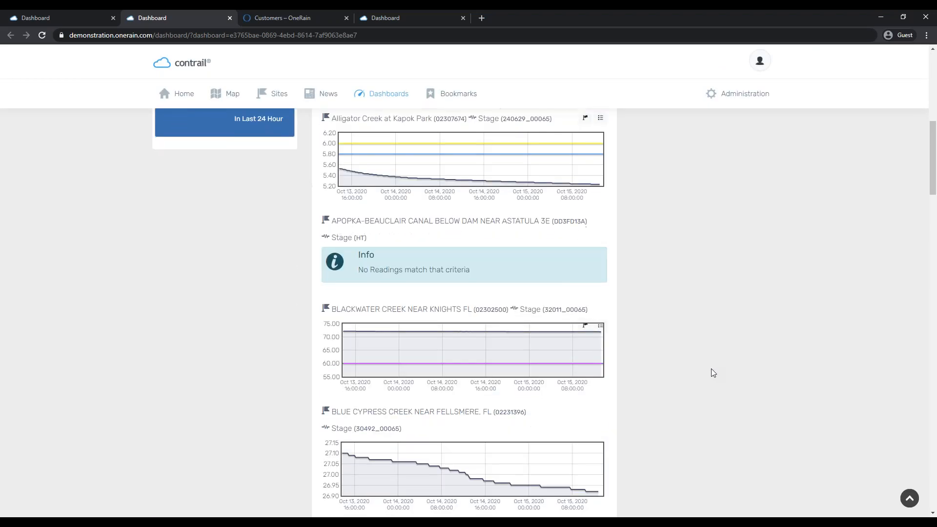
scroll(707, 370, "down", 20)
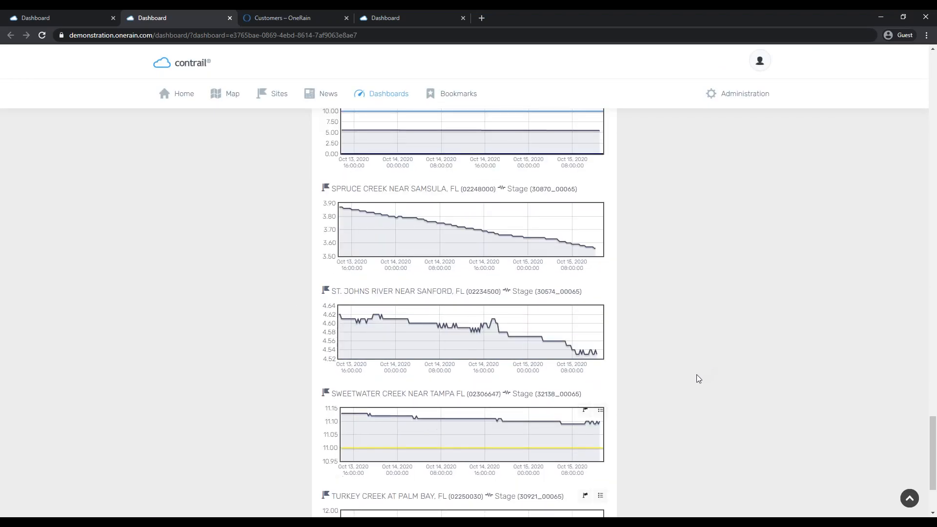
scroll(696, 382, "down", 3)
scroll(725, 417, "up", 12)
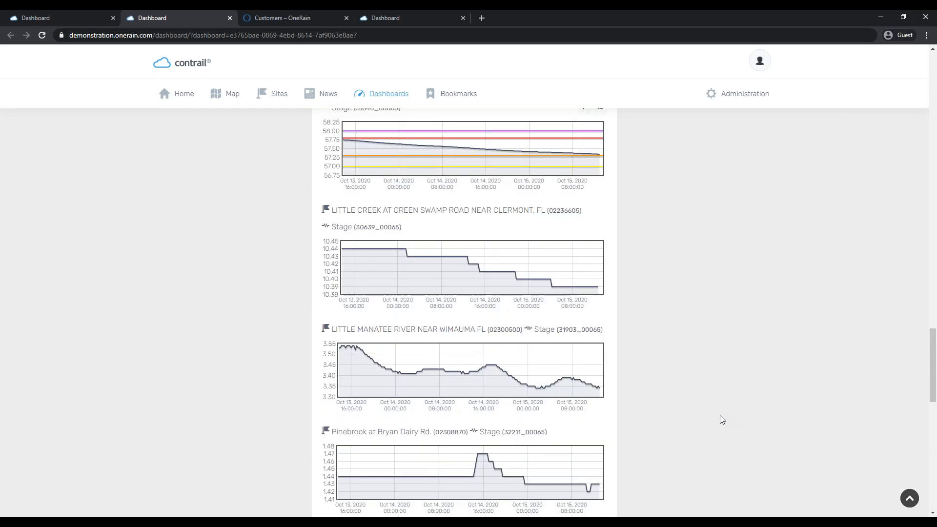
scroll(719, 415, "up", 10)
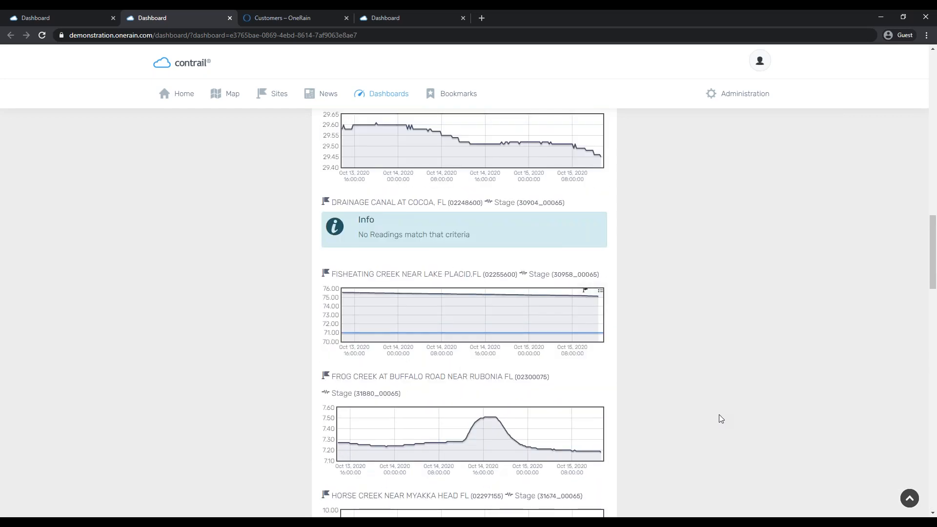
scroll(721, 414, "up", 15)
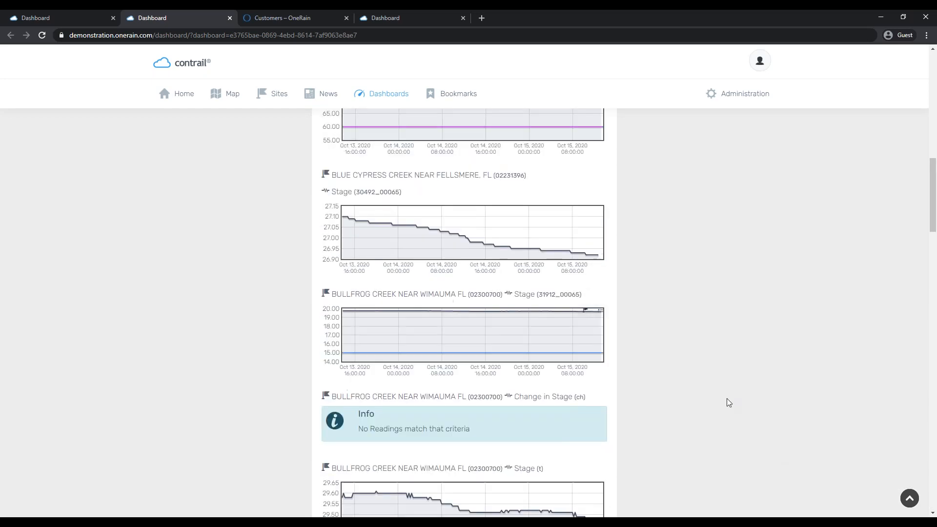
scroll(727, 400, "up", 8)
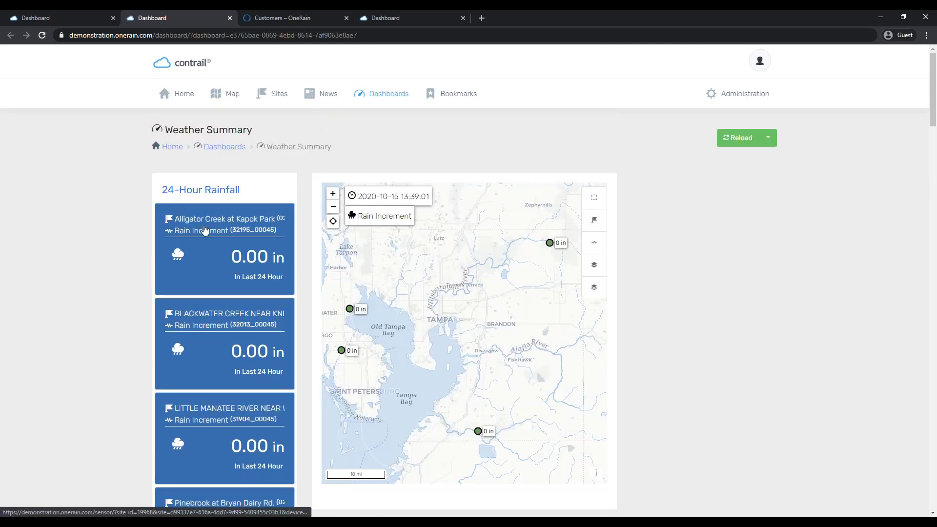
scroll(95, 356, "down", 3)
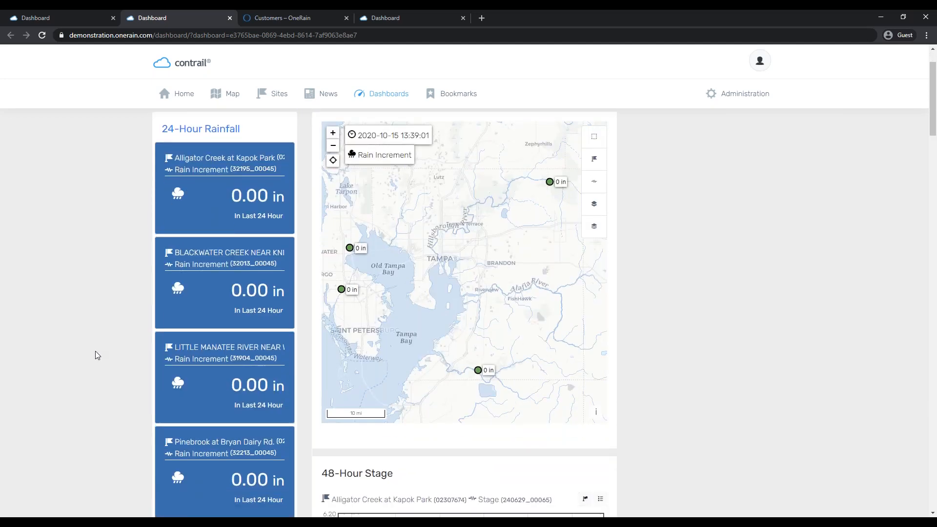
scroll(201, 379, "down", 1)
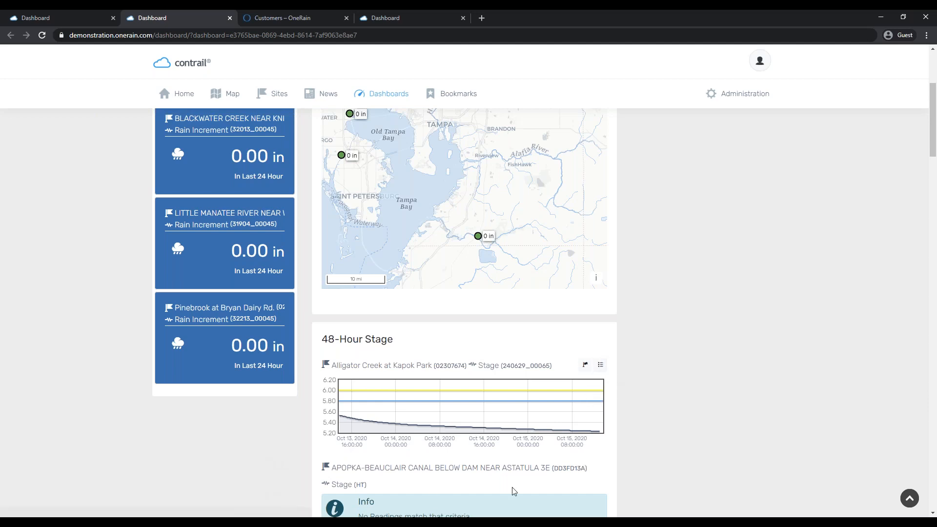
scroll(533, 478, "down", 3)
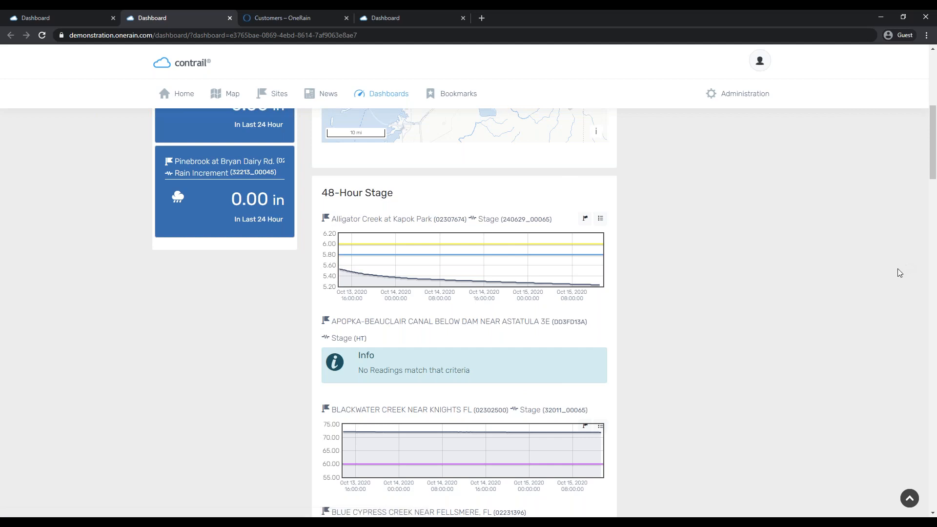
scroll(731, 347, "down", 10)
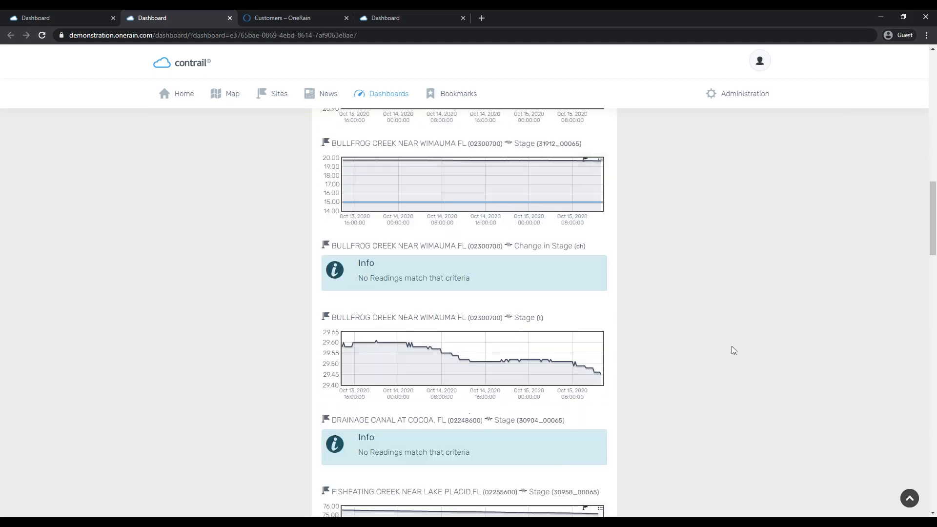
scroll(731, 347, "up", 15)
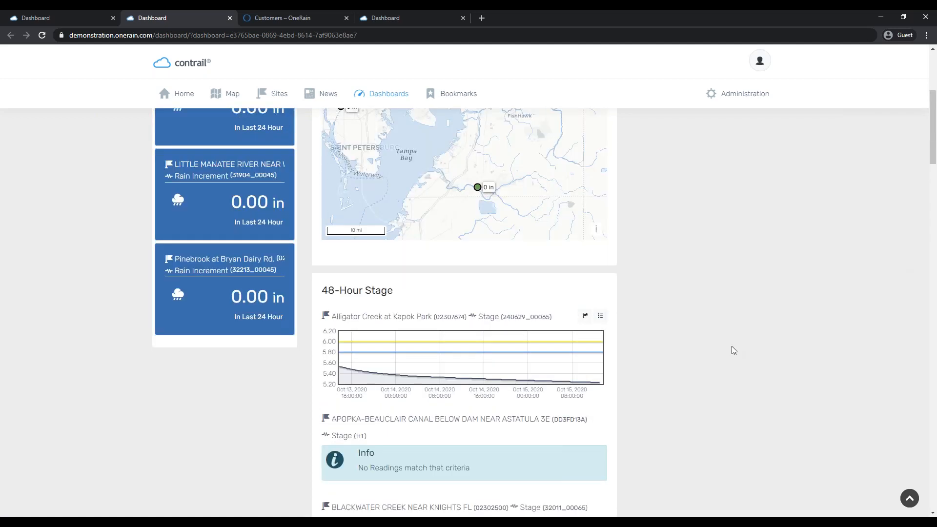
scroll(275, 425, "down", 3)
scroll(274, 426, "up", 1)
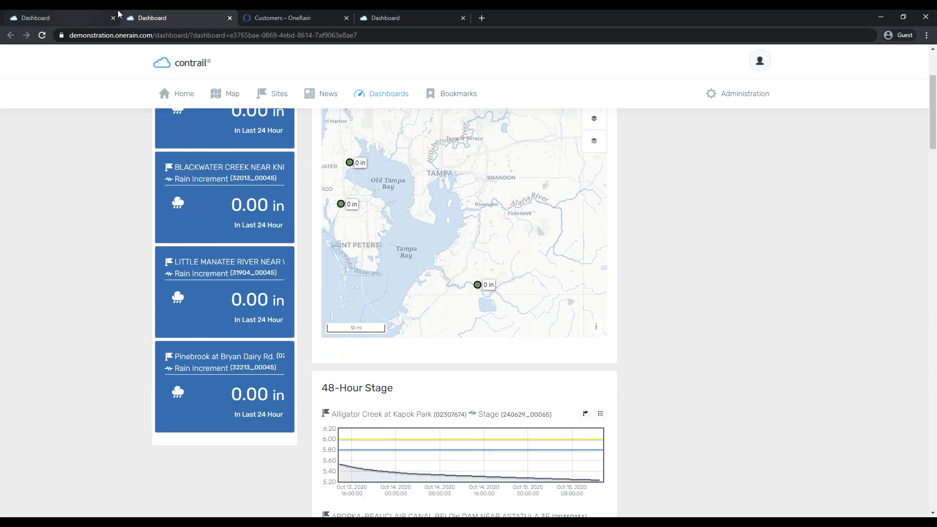
- Move the Weather Summary dashboard into its own window and arrange it side by side with the dashboard's administration page
left_click_drag(162, 14, 928, 132)
left_click(109, 146)
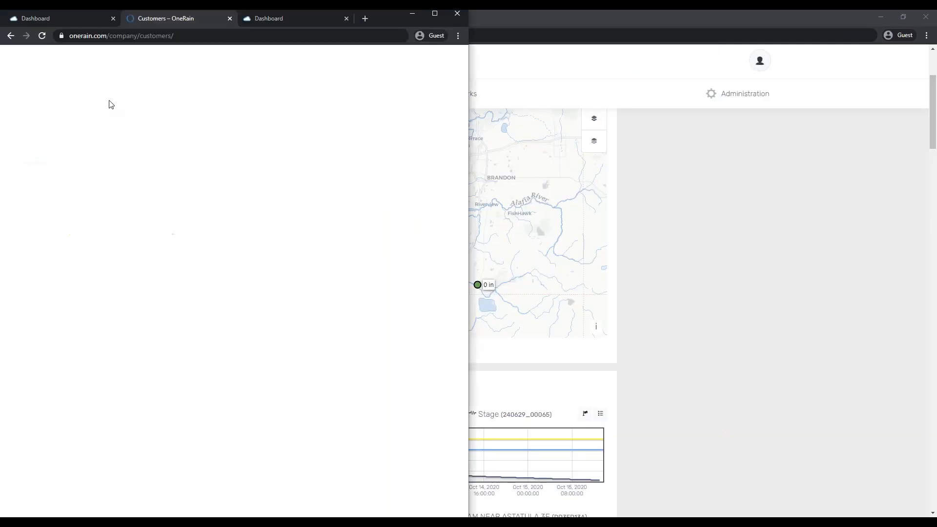
left_click_drag(619, 11, 936, 88)
left_click(121, 187)
left_click(36, 22)
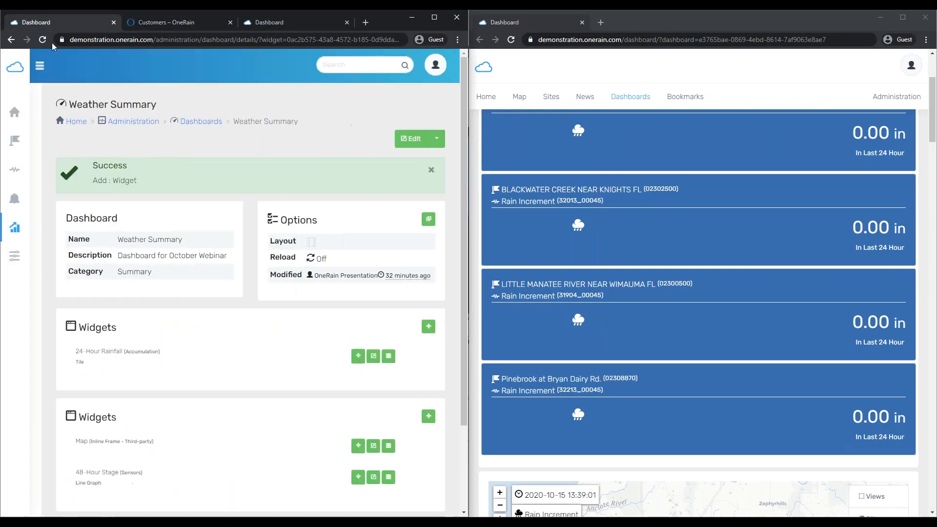
- Open the data settings of the 48-Hour Stage widget for editing
scroll(547, 333, "down", 6)
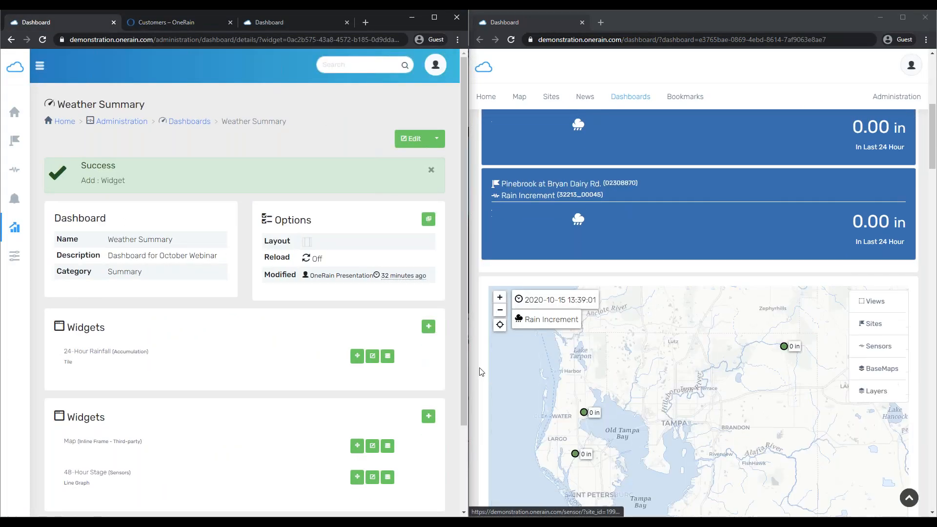
scroll(467, 369, "down", 1)
scroll(466, 370, "down", 2)
scroll(473, 432, "down", 7)
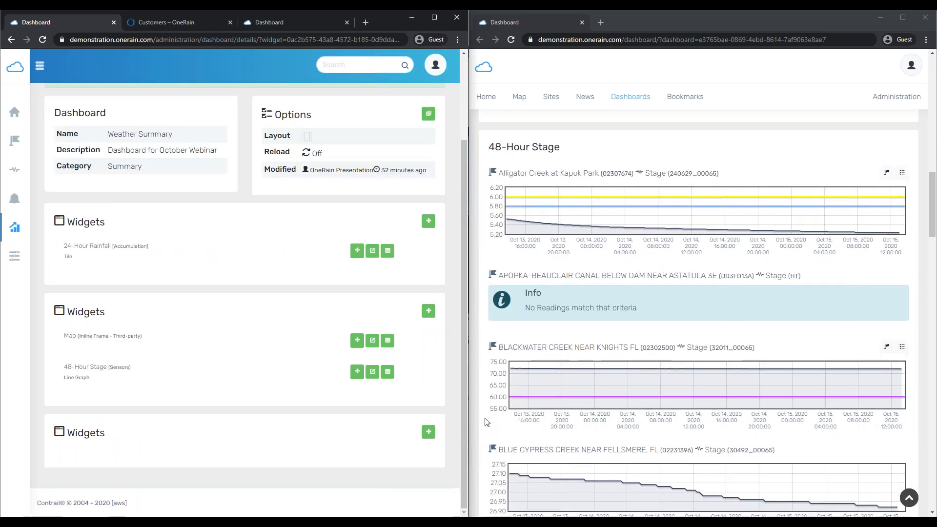
left_click(388, 372)
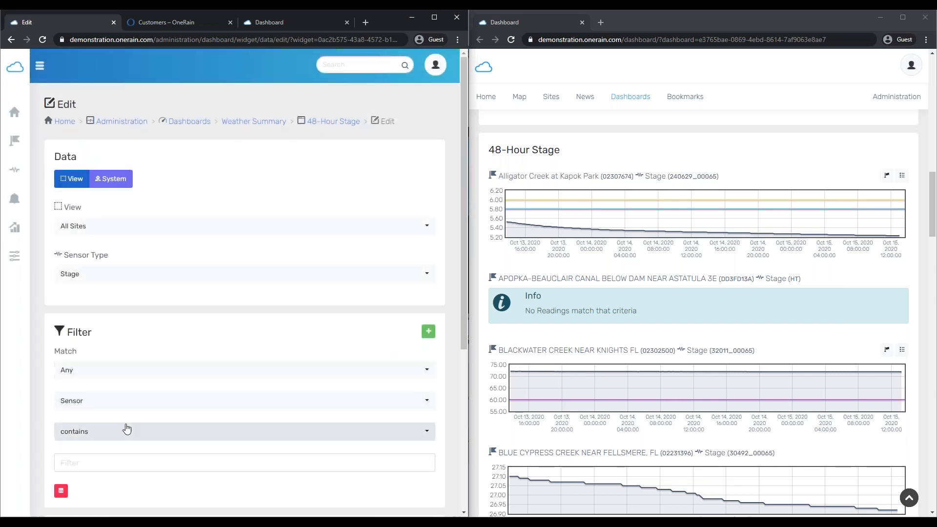
- Set the 48-Hour Stage widget's first filter condition to Site contains Alligator Creek
scroll(171, 336, "down", 1)
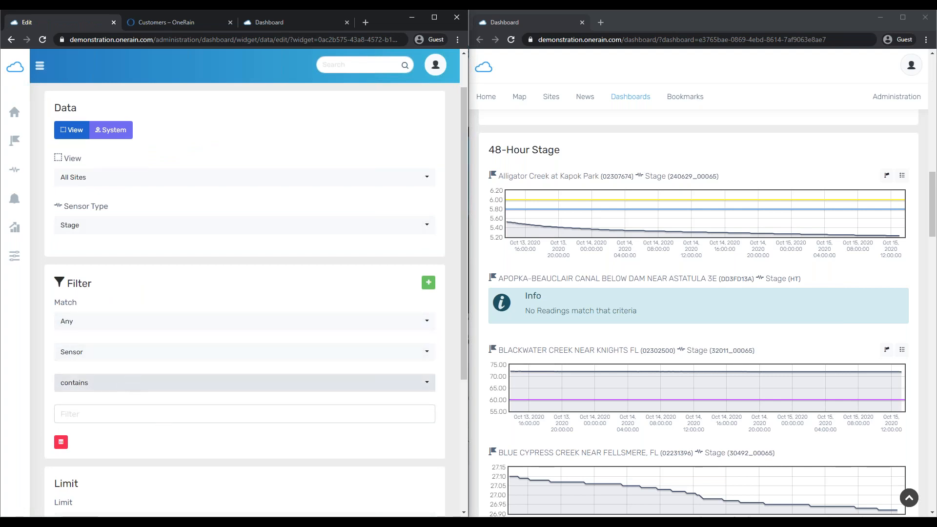
left_click(141, 353)
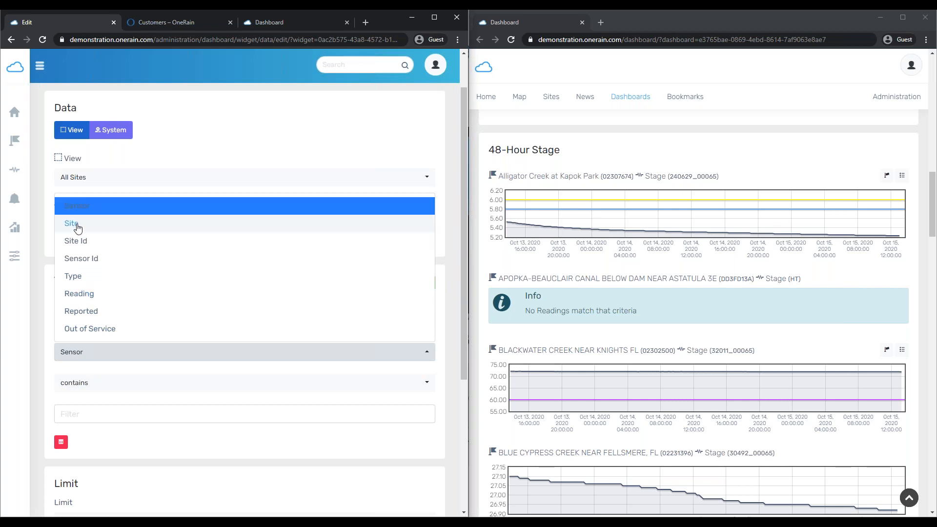
left_click(77, 227)
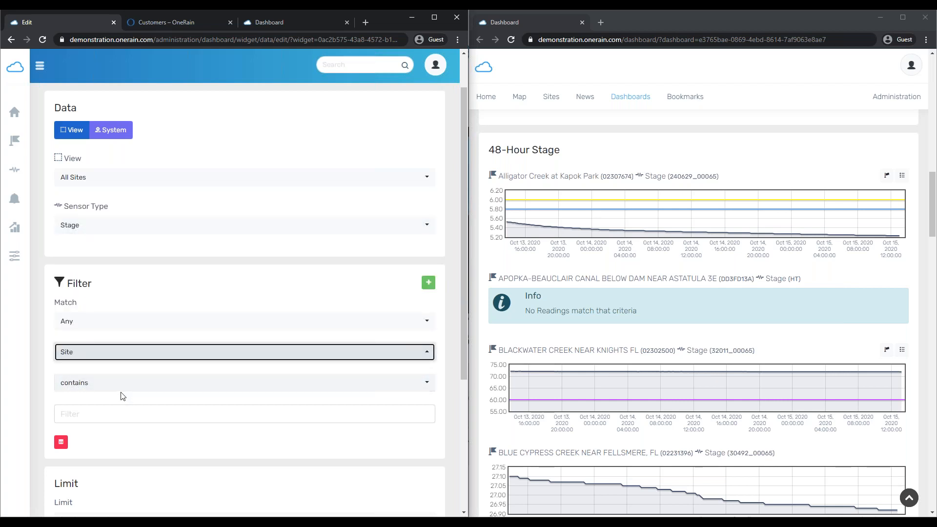
left_click(117, 413)
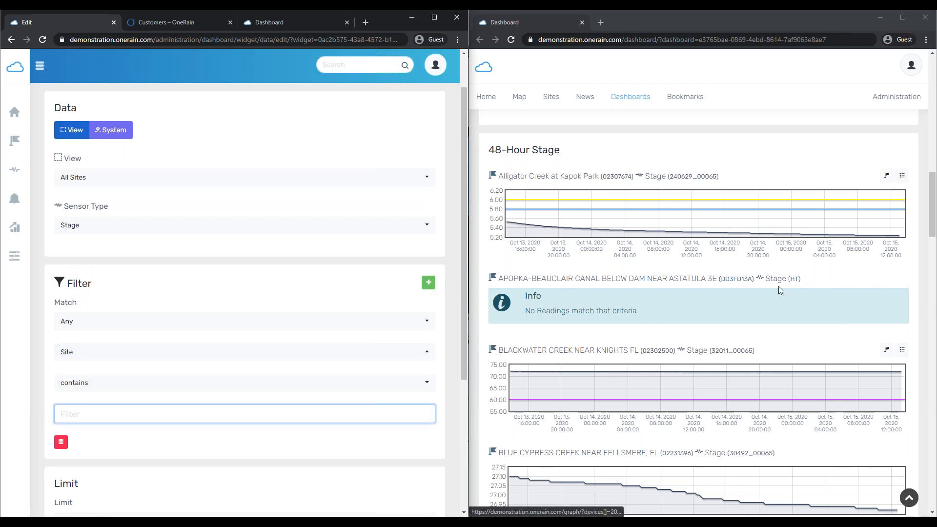
scroll(715, 205, "up", 6)
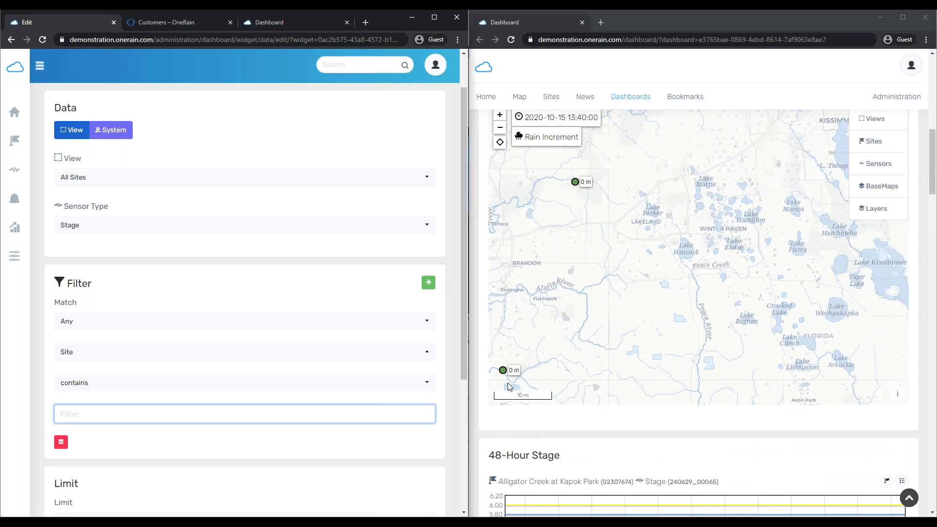
scroll(508, 387, "up", 10)
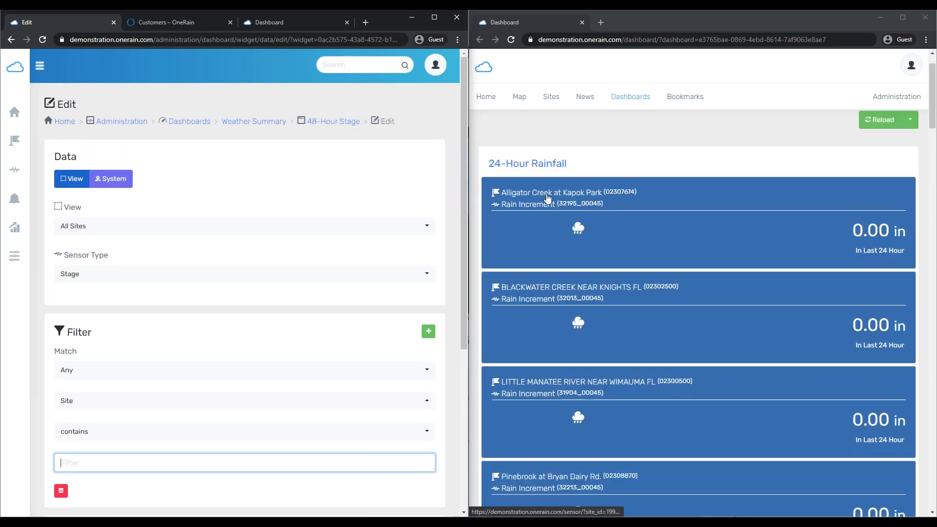
scroll(517, 214, "down", 1)
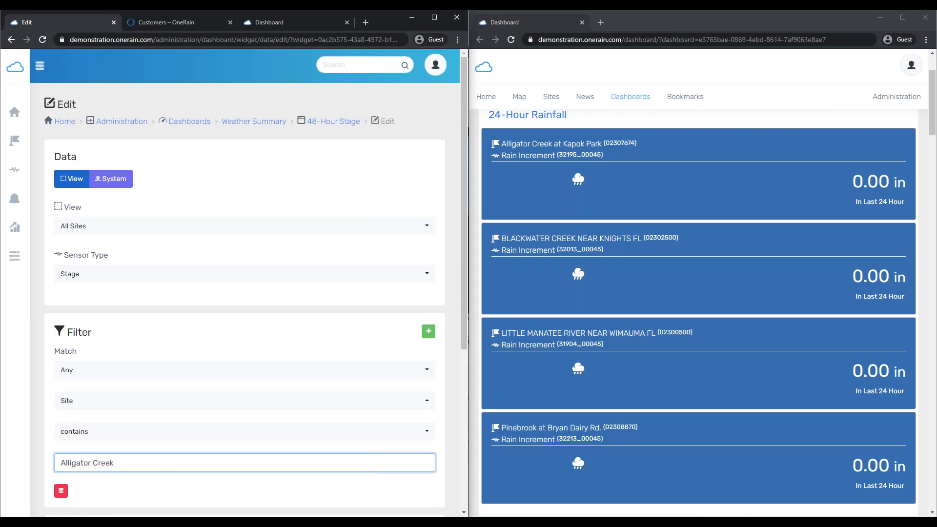
- Add a second filter condition for Site contains BLACKWATER CREEK
scroll(269, 429, "down", 1)
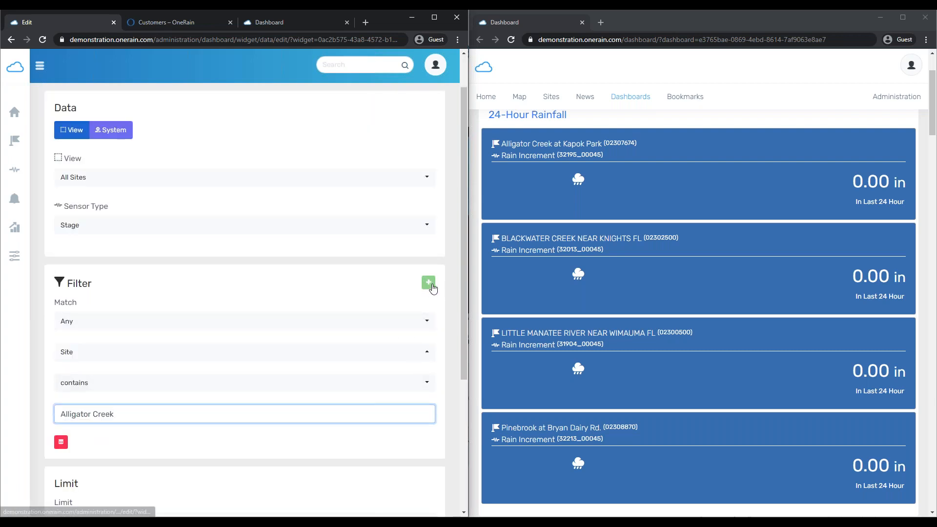
left_click(431, 287)
scroll(124, 445, "down", 2)
left_click(97, 363)
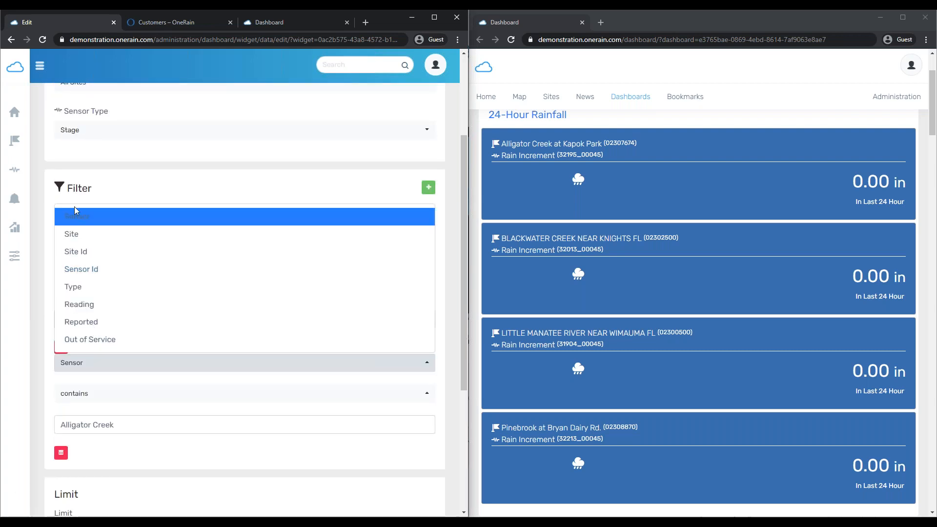
left_click(96, 234)
left_click_drag(142, 425, 25, 420)
type("B")
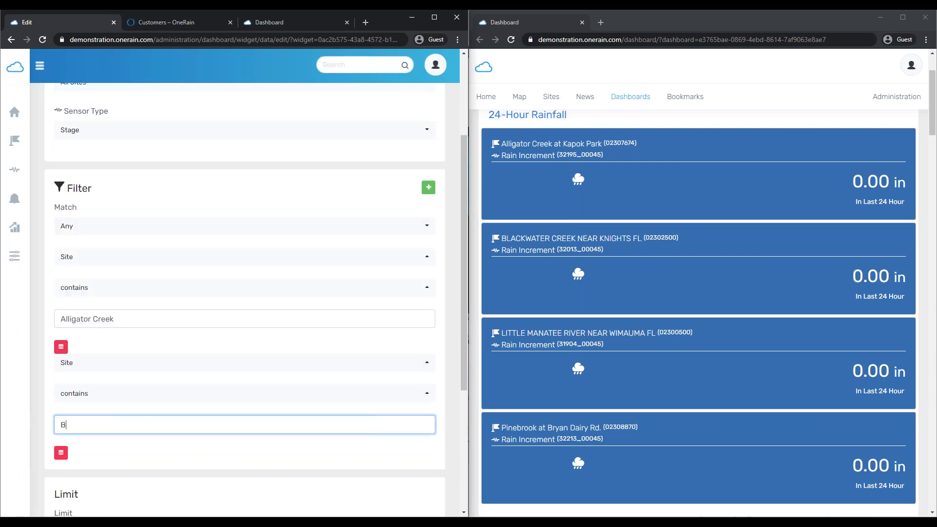
type("LACKWATER CREEK")
- Add a third filter condition for Site contains LITTLE MANATEE
left_click(429, 189)
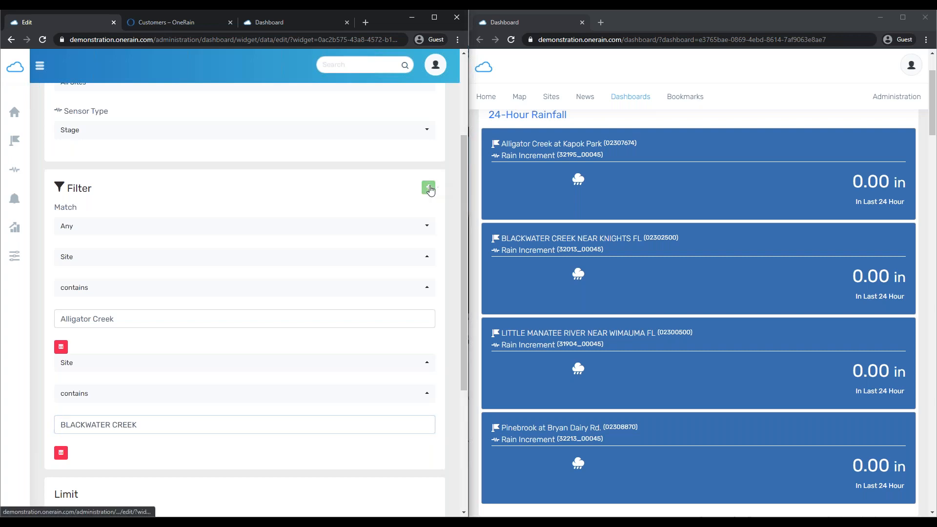
scroll(188, 383, "down", 3)
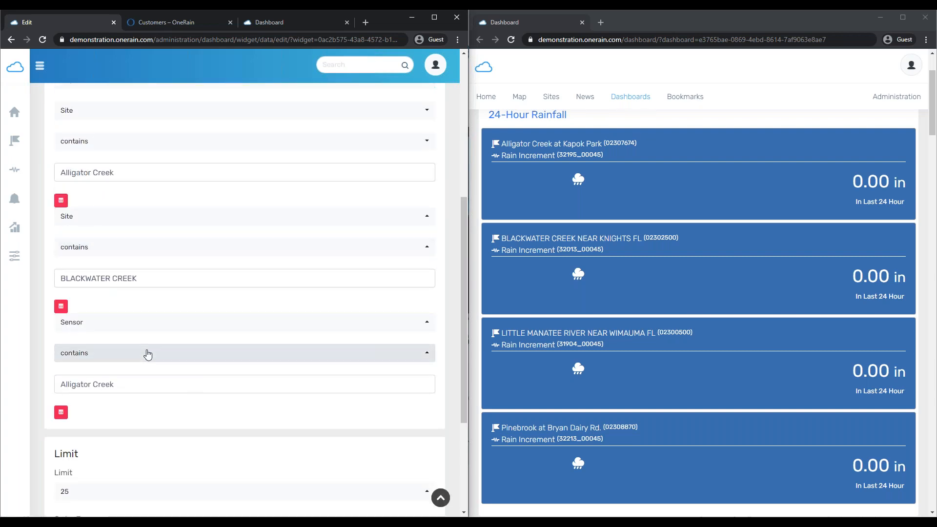
left_click(141, 325)
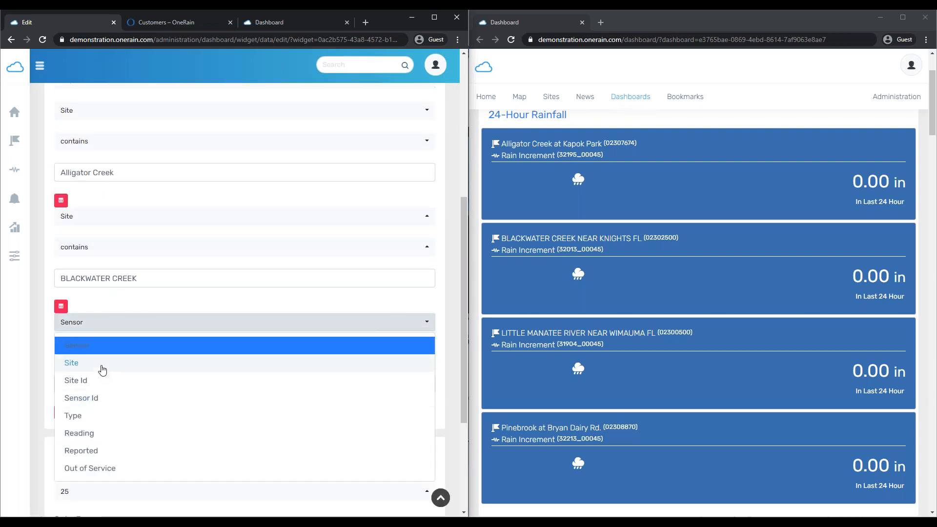
left_click(102, 362)
left_click_drag(114, 384, 60, 384)
type("LITTLE MANATEE")
- Add a fourth filter condition for Site contains Pinebrook
scroll(245, 292, "up", 2)
left_click(428, 138)
scroll(428, 139, "down", 2)
scroll(86, 371, "down", 2)
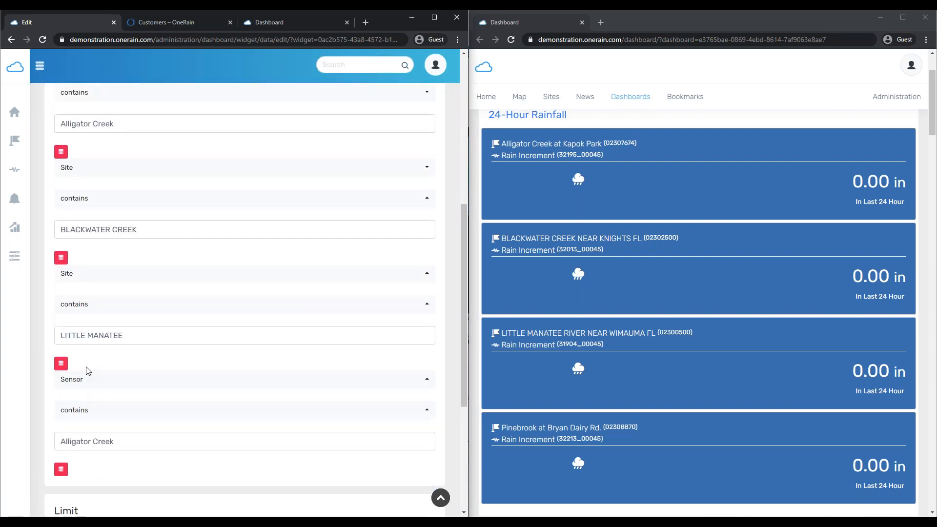
left_click(86, 371)
left_click(103, 240)
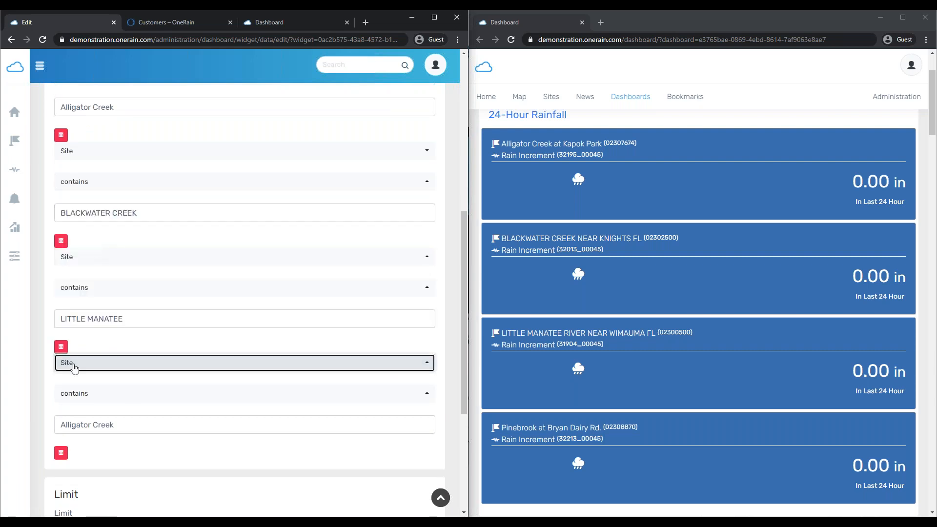
triple_click(149, 426)
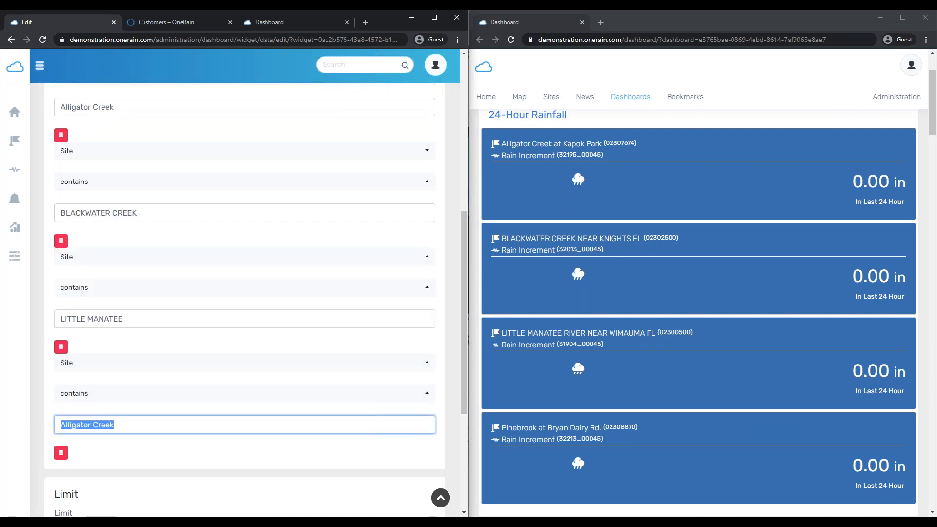
type("Pinebrook")
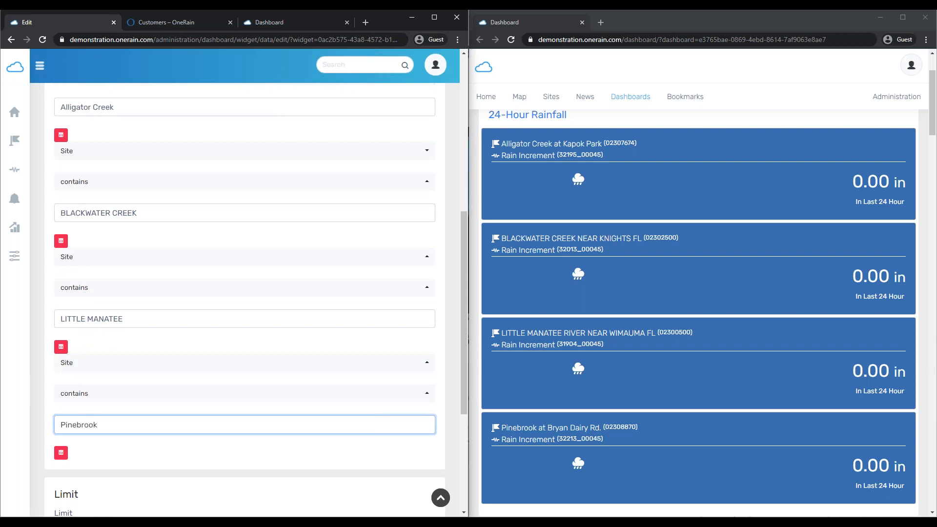
- Review the filter's Match options, Any and All, against the four site conditions of the 48-Hour Stage widget
scroll(415, 313, "up", 4)
left_click(104, 212)
left_click(105, 212)
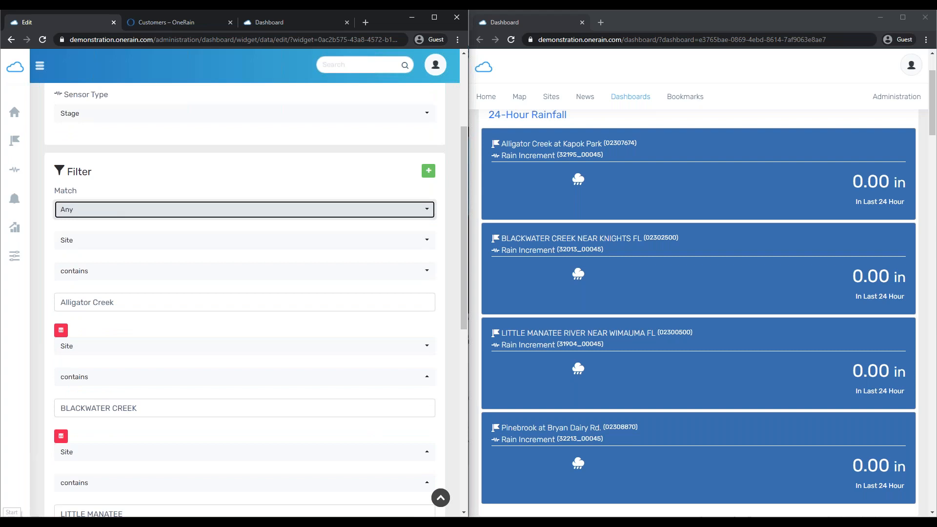
left_click(133, 208)
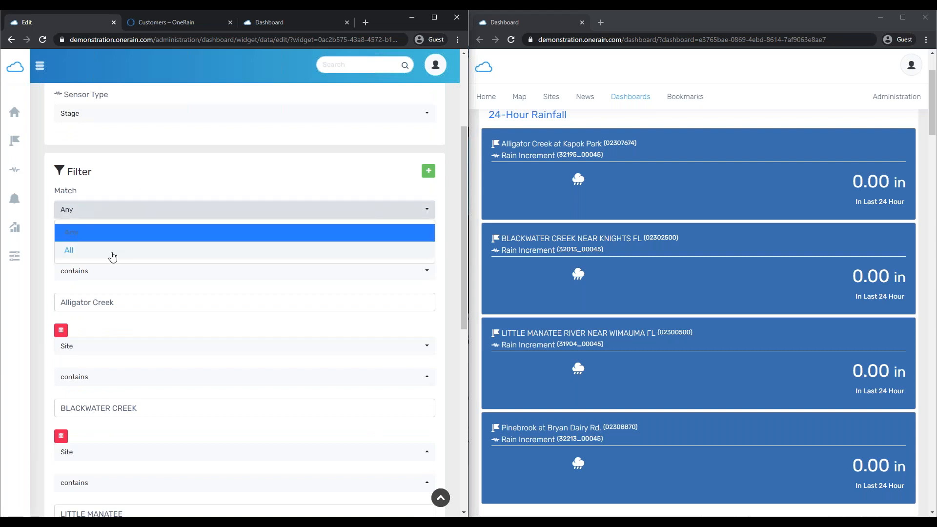
left_click(447, 326)
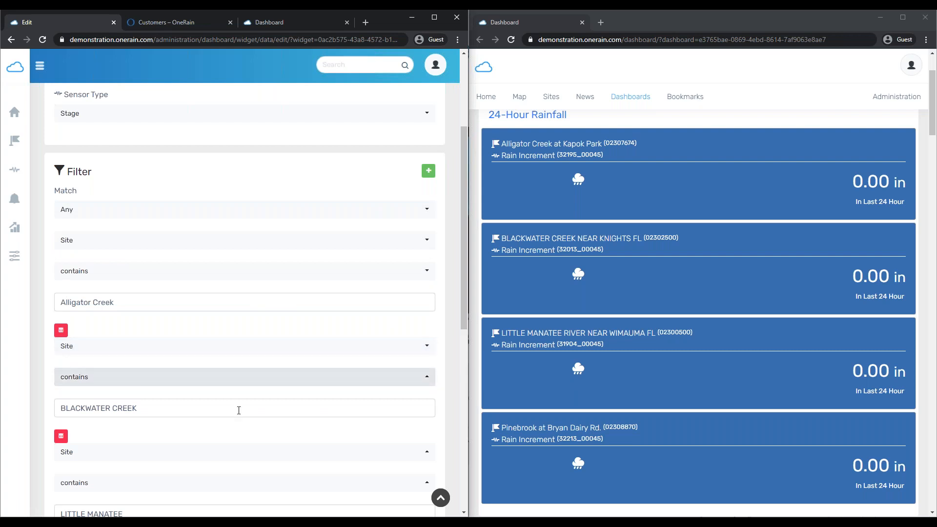
scroll(209, 483, "down", 2)
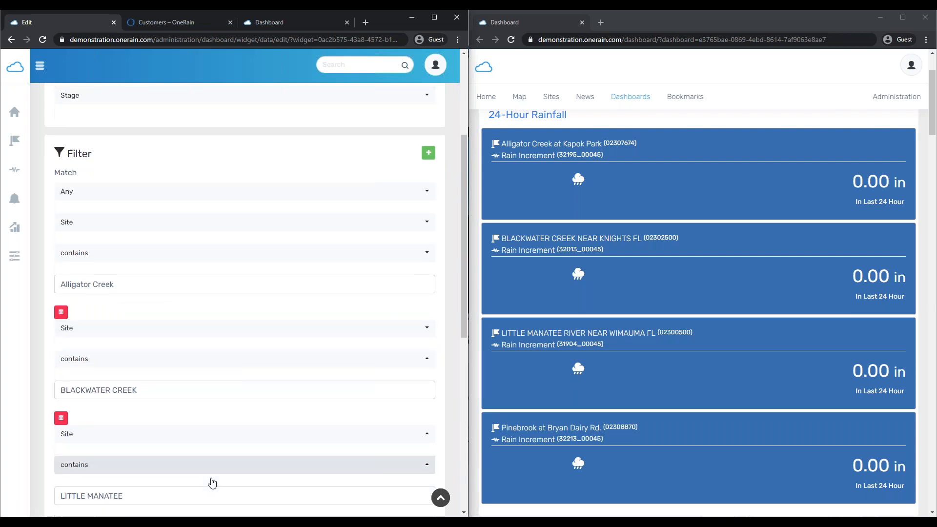
scroll(228, 464, "down", 3)
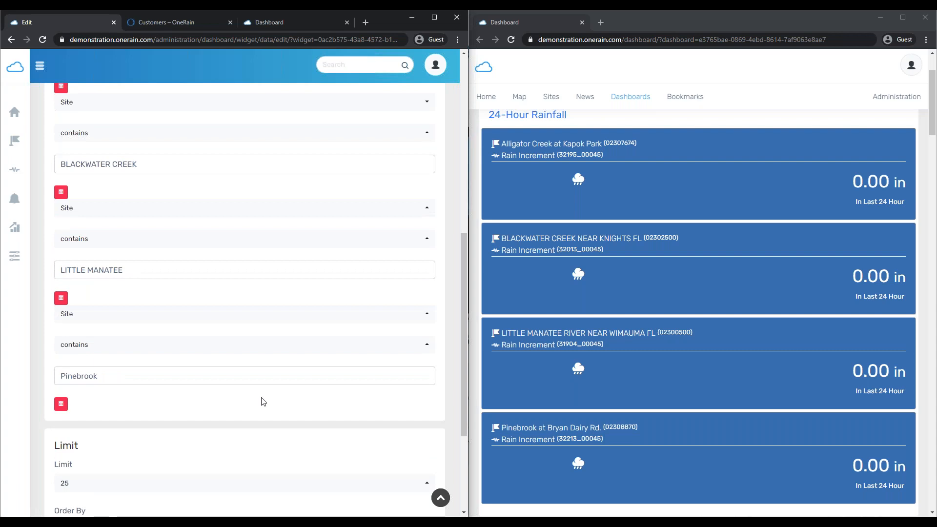
scroll(268, 327, "up", 3)
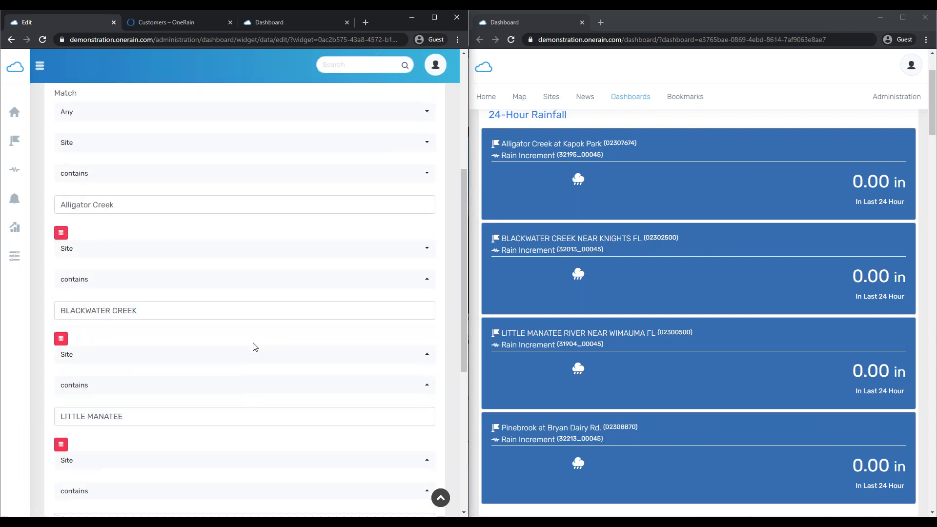
left_click(142, 108)
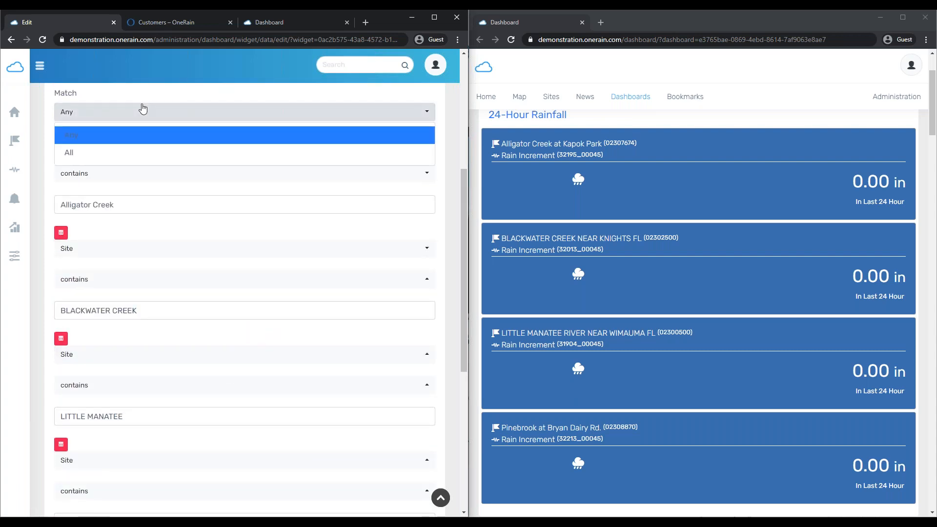
- Save the 48-Hour Stage widget's filter and merge the separate dashboard window back into the main browser window
scroll(293, 244, "down", 6)
left_click(431, 468)
left_click_drag(544, 18, 429, 3)
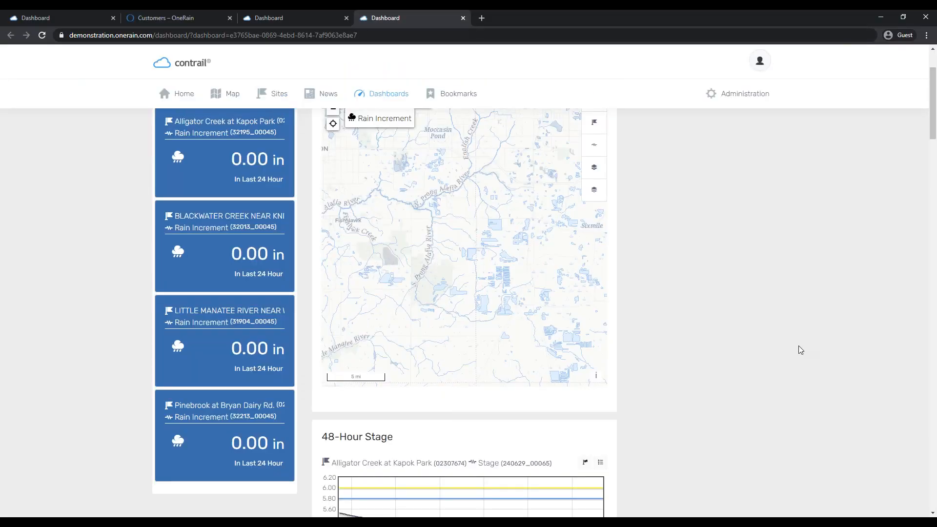
- Reload the Weather Summary dashboard and compare the sites in the 48-Hour Stage graphs with those in the 24-Hour Rainfall tiles
key("F5")
scroll(704, 412, "down", 5)
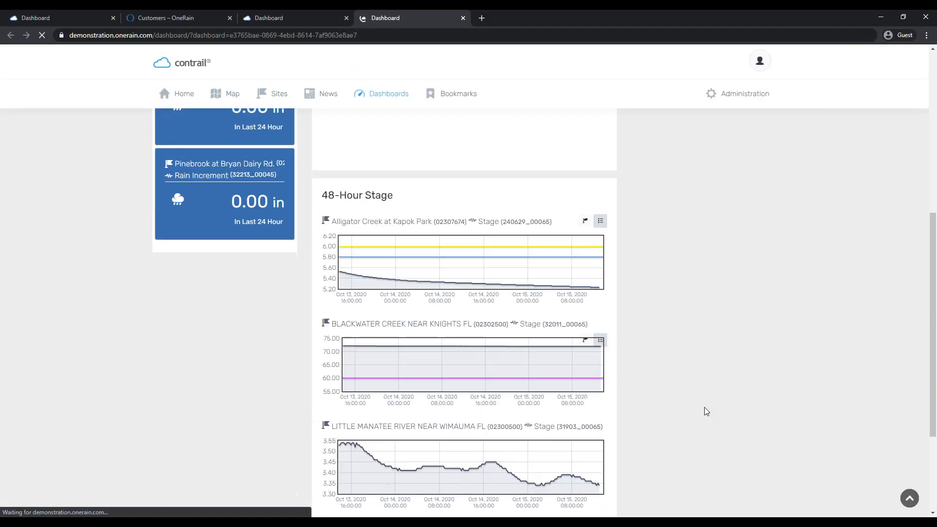
scroll(704, 407, "down", 4)
scroll(699, 411, "up", 7)
scroll(689, 429, "down", 5)
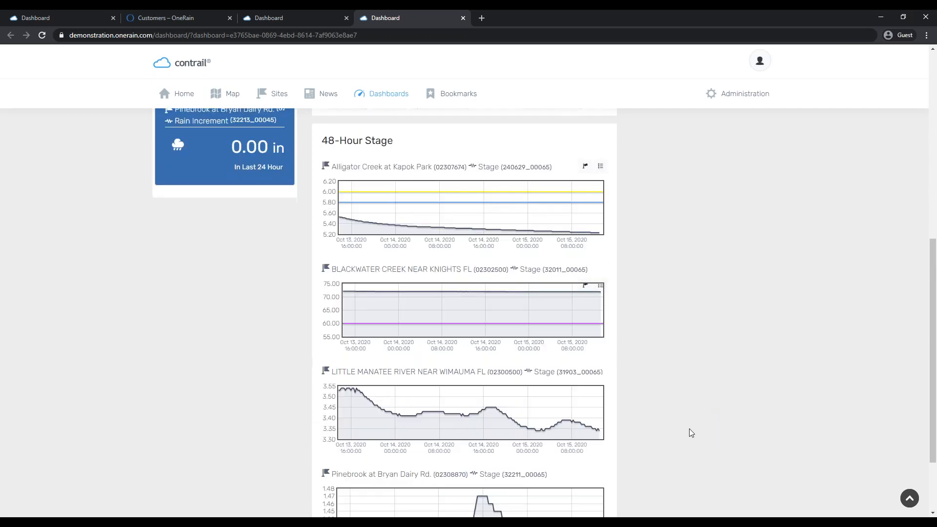
scroll(690, 433, "down", 2)
scroll(639, 376, "up", 3)
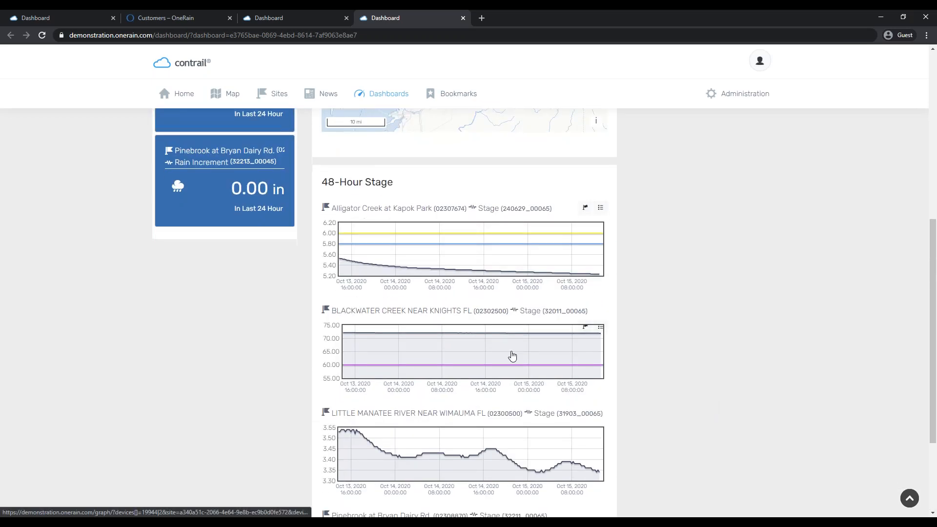
scroll(650, 381, "down", 3)
scroll(649, 381, "up", 10)
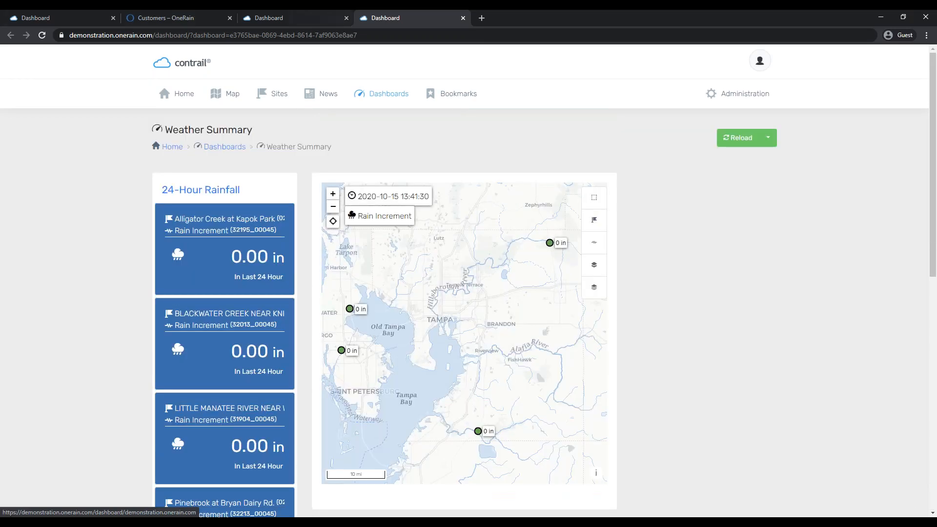
- Start a new widget in the third column of the Weather Summary dashboard and set its widget type to Image
left_click(63, 16)
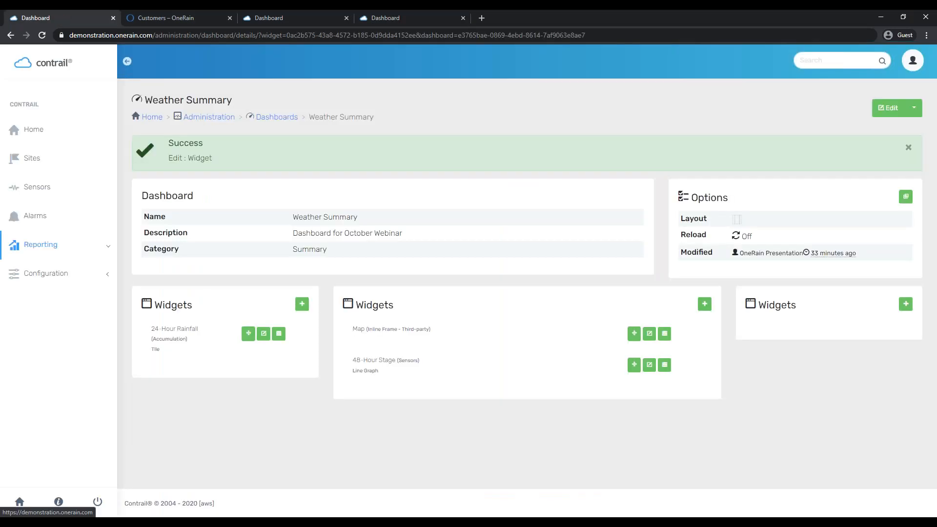
left_click(906, 304)
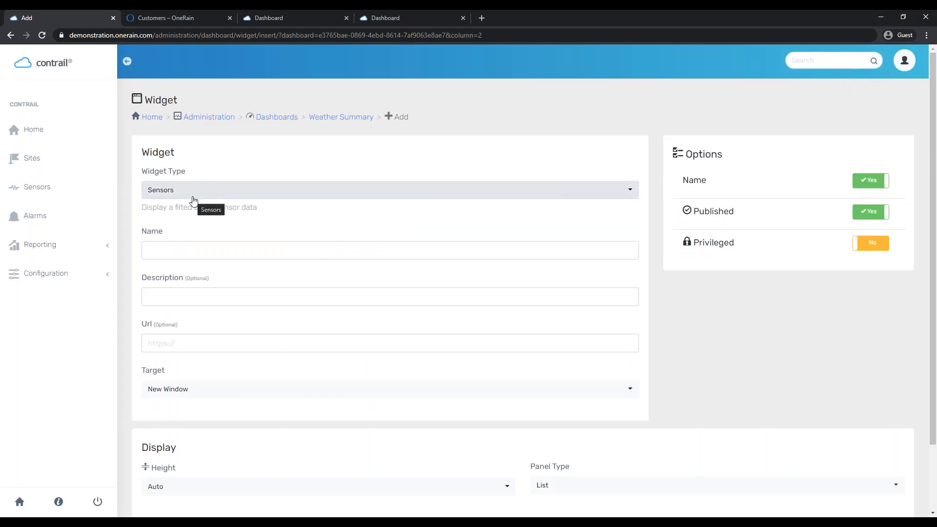
left_click(200, 194)
left_click(184, 483)
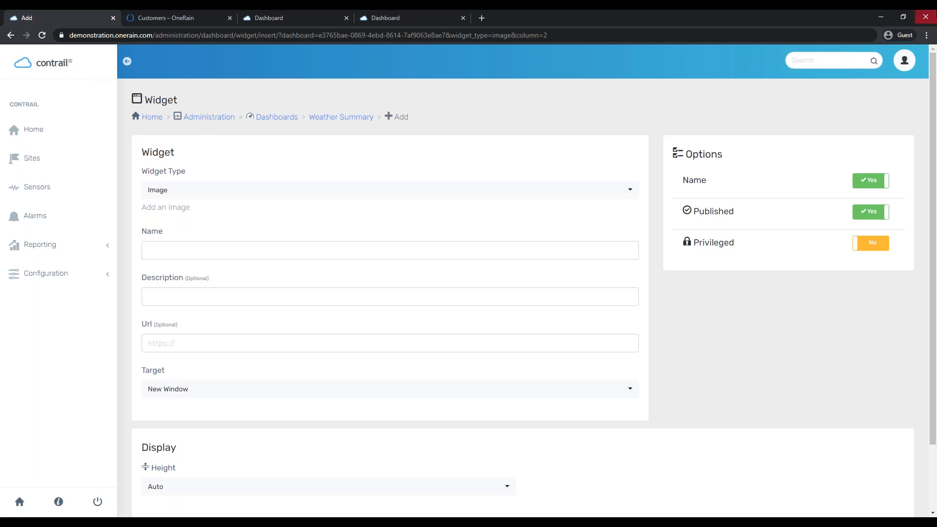
- Name the image widget NWS Weather Story and continue to its data settings
left_click(178, 249)
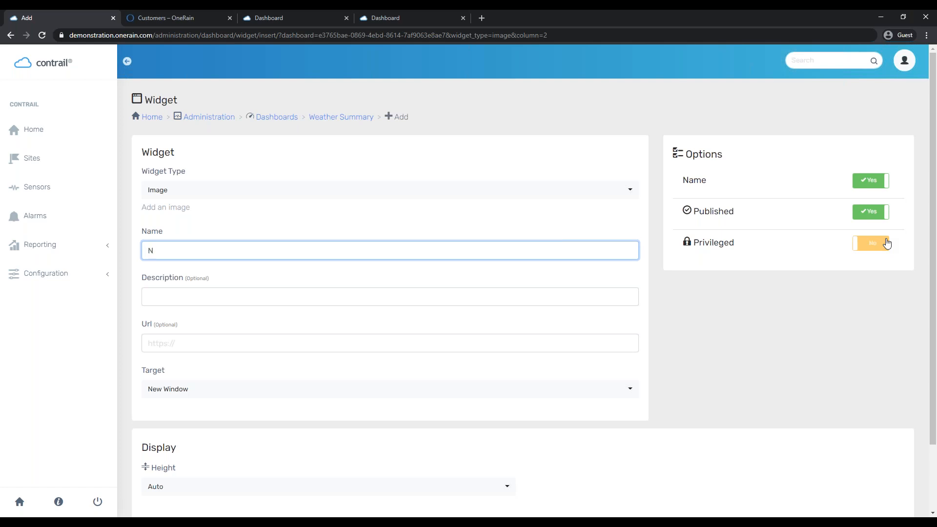
type("NWS Weather ")
type("Stro")
type("ory")
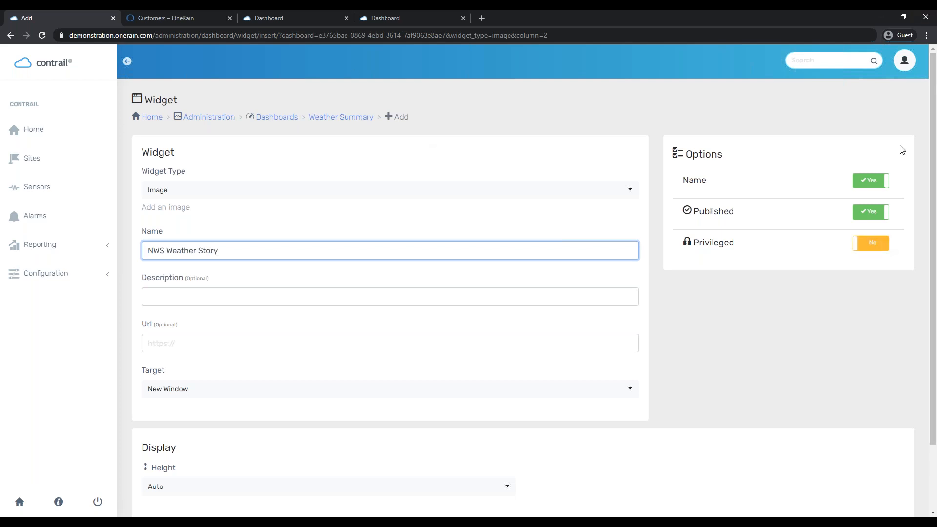
scroll(654, 374, "down", 2)
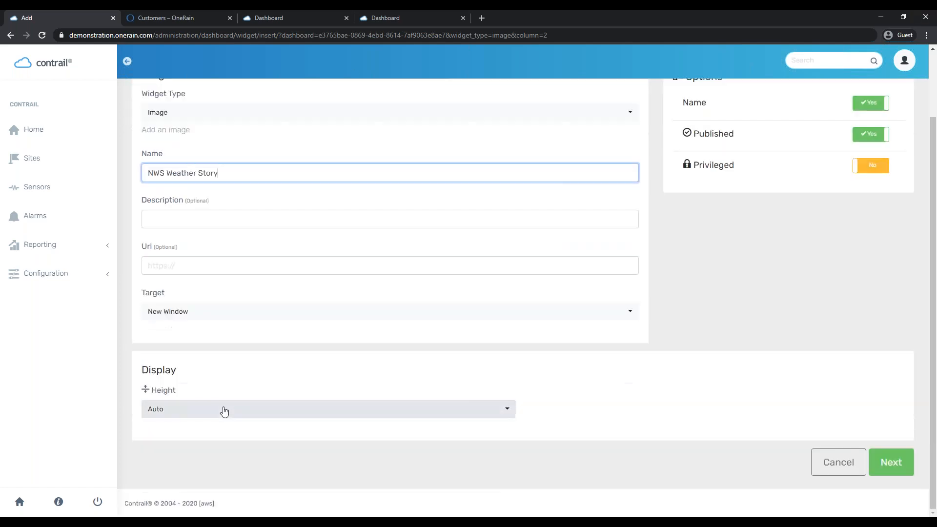
left_click(889, 462)
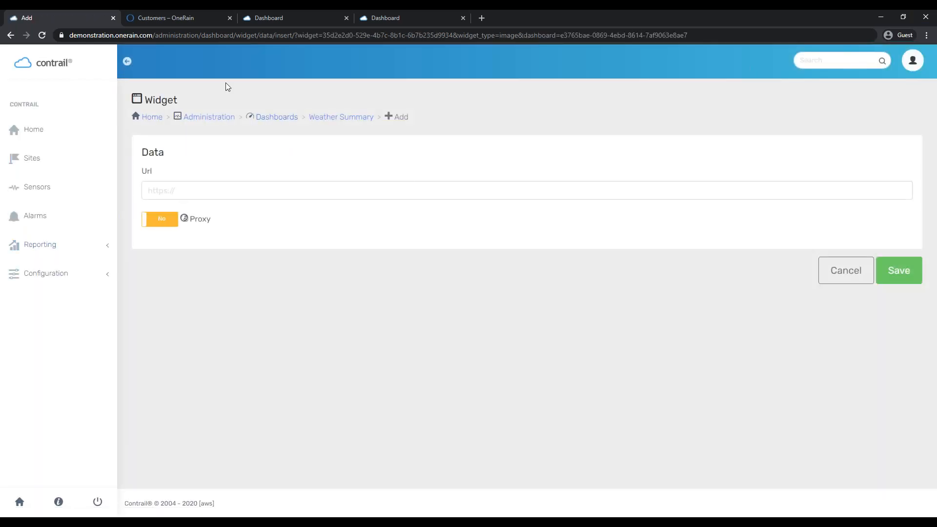
- Open weather.gov in a new browser tab and find the forecast graphic of the Tampa Bay Area, FL forecast office
left_click(481, 18)
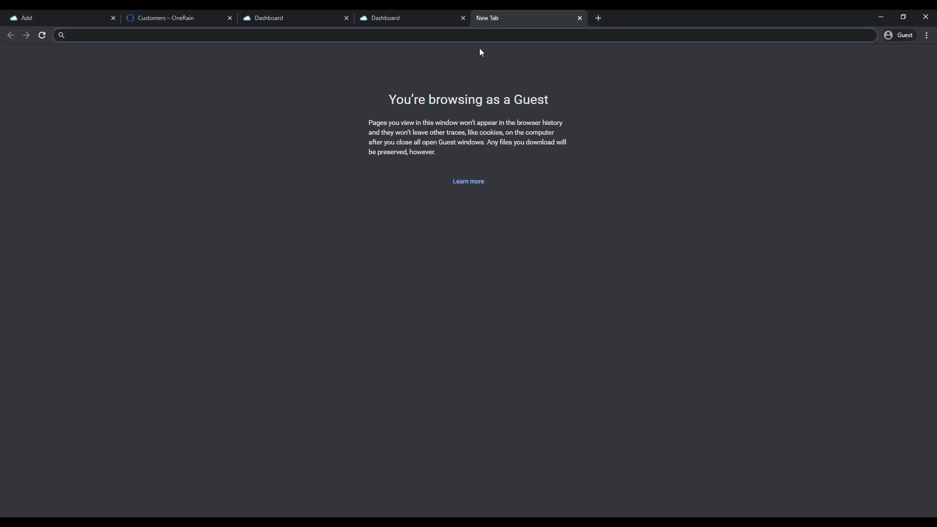
type("weather.gov")
key("Return")
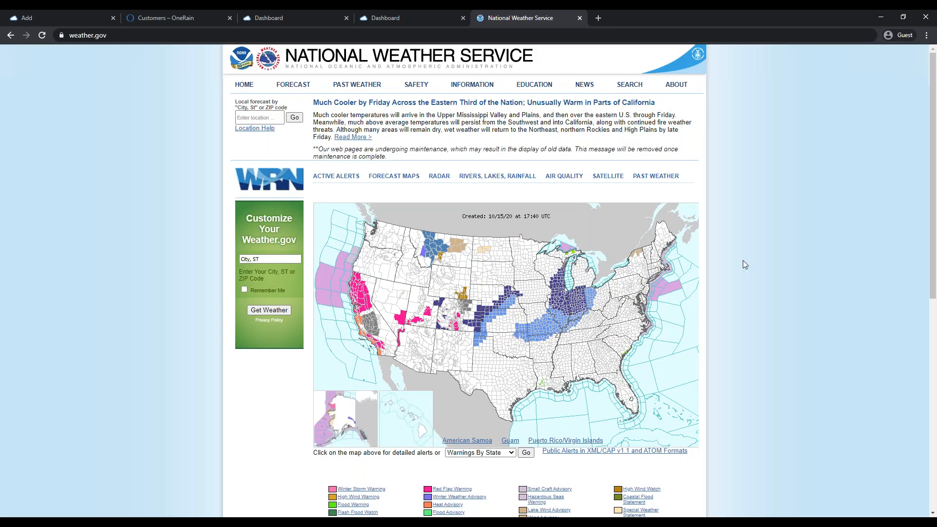
left_click(624, 407)
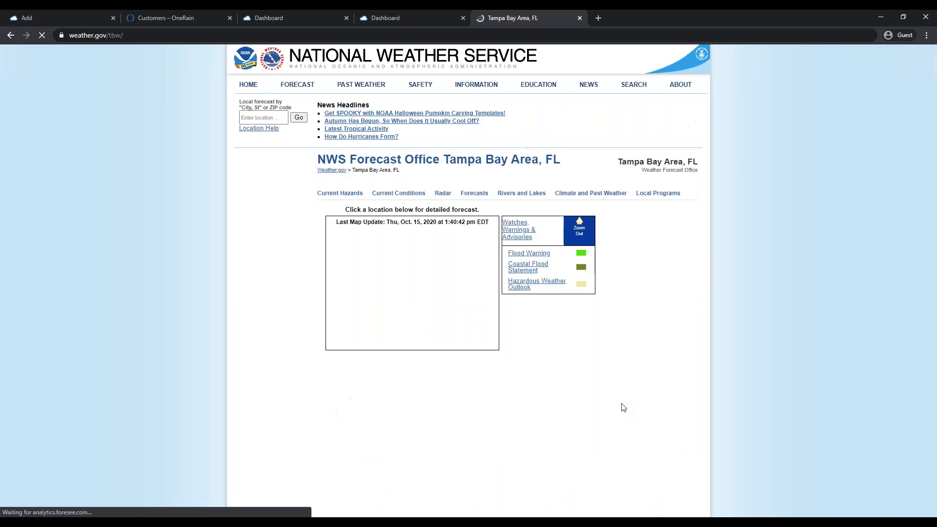
scroll(841, 341, "down", 1)
scroll(839, 337, "down", 2)
scroll(840, 335, "up", 2)
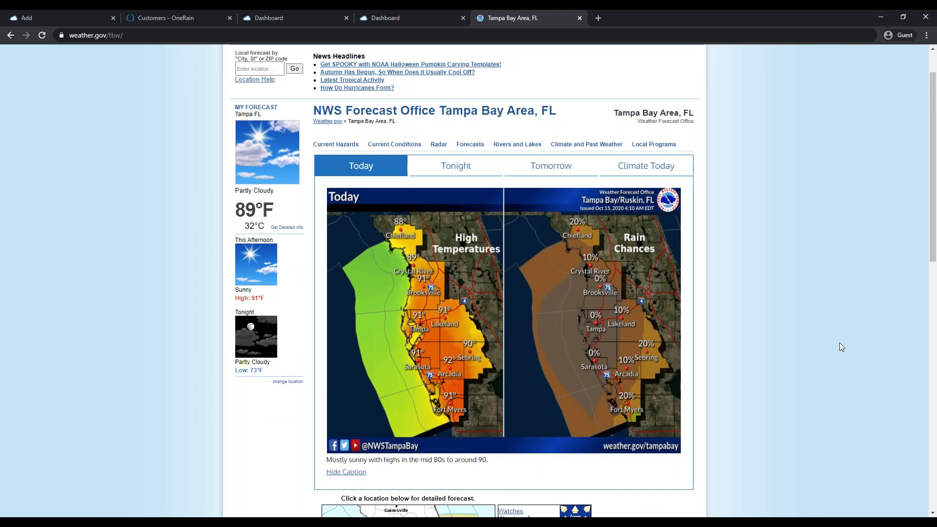
double_click(80, 36)
double_click(80, 36)
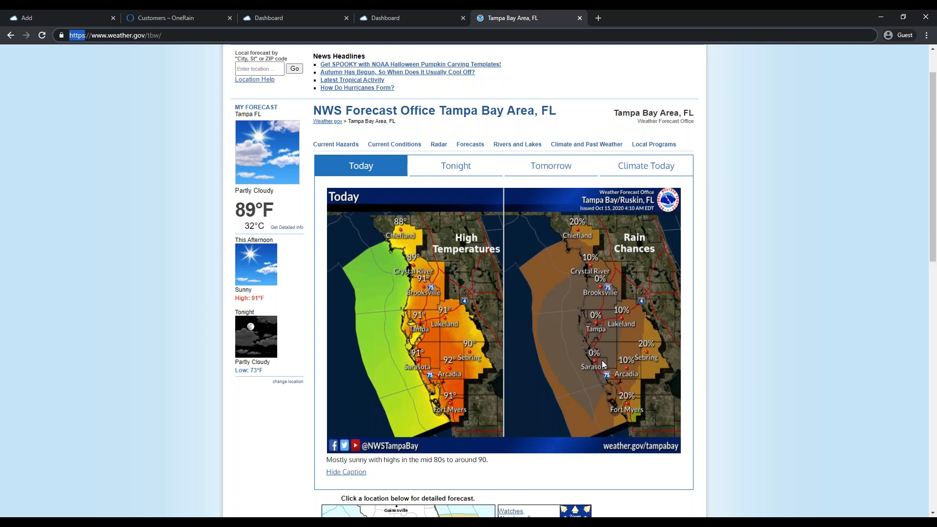
right_click(513, 309)
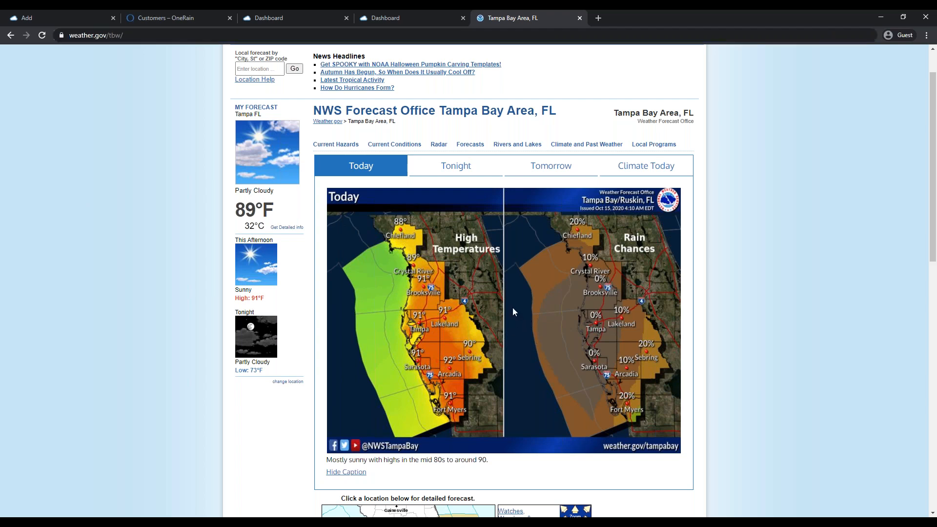
left_click(130, 262)
- Open the Tampa Bay office's Today forecast image in its own browser tab to get at its address
right_click(429, 272)
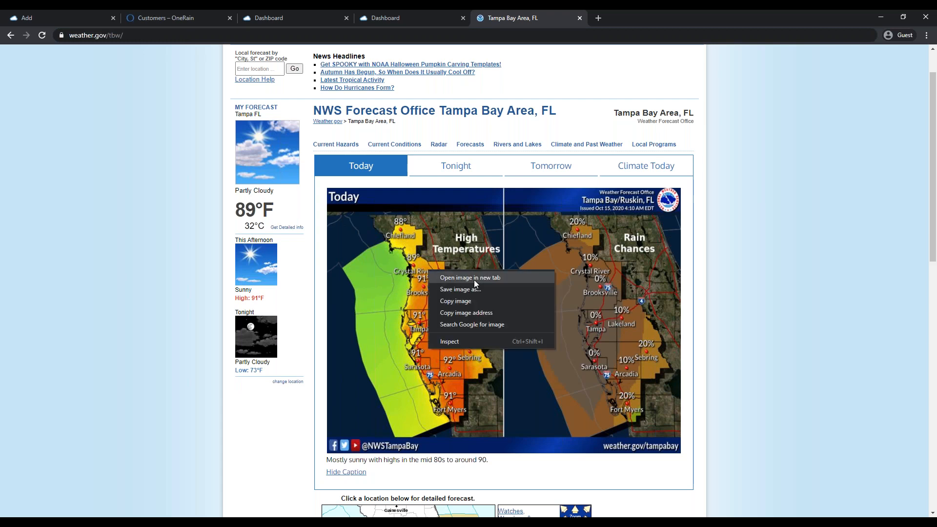
left_click(516, 279)
left_click(615, 19)
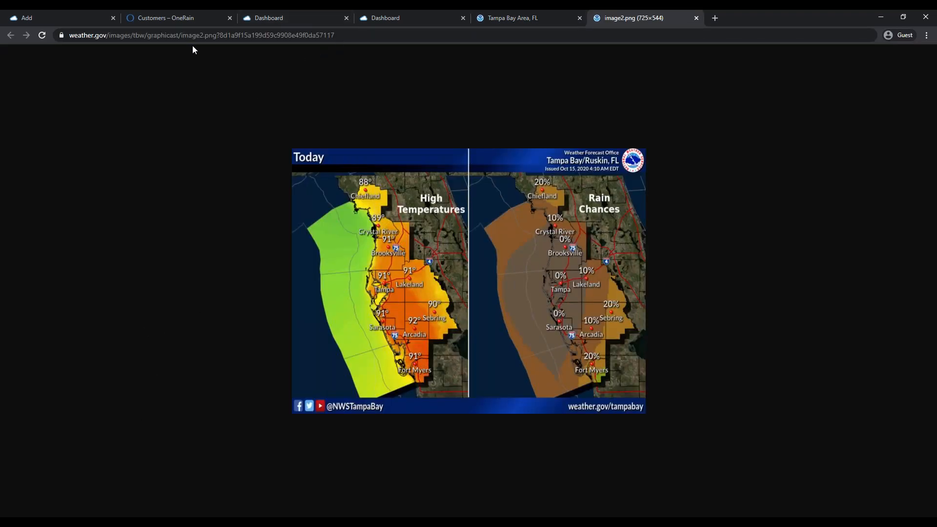
left_click(61, 35)
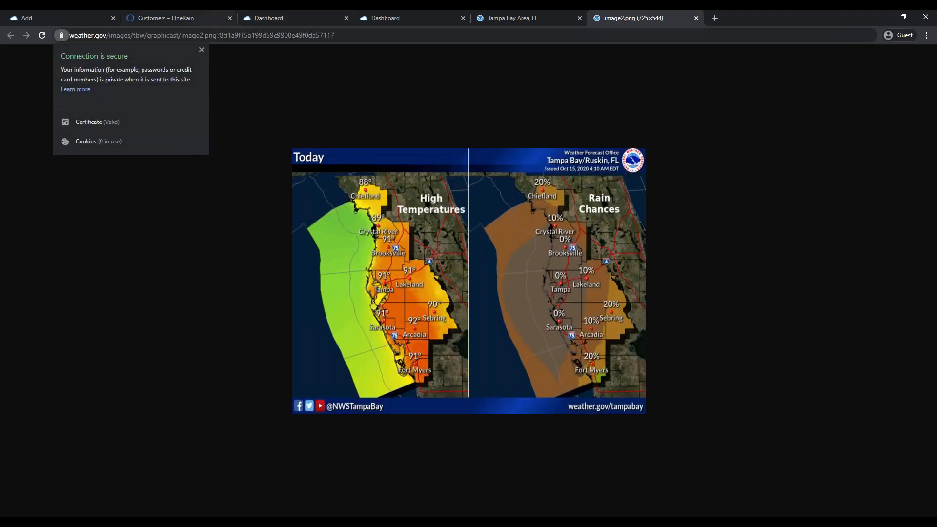
- Copy the forecast image's address up to image2.png, leaving out the question mark and the code after it
left_click(202, 52)
double_click(155, 34)
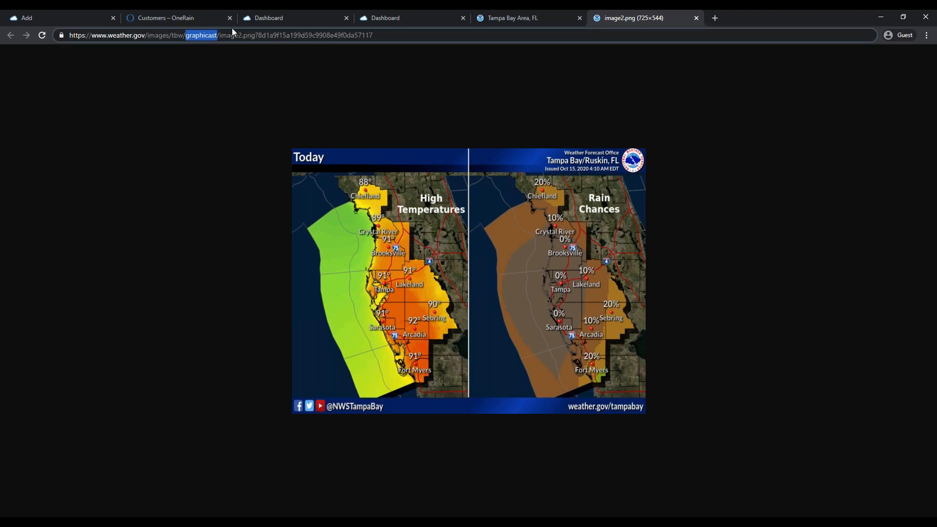
left_click_drag(259, 35, 69, 37)
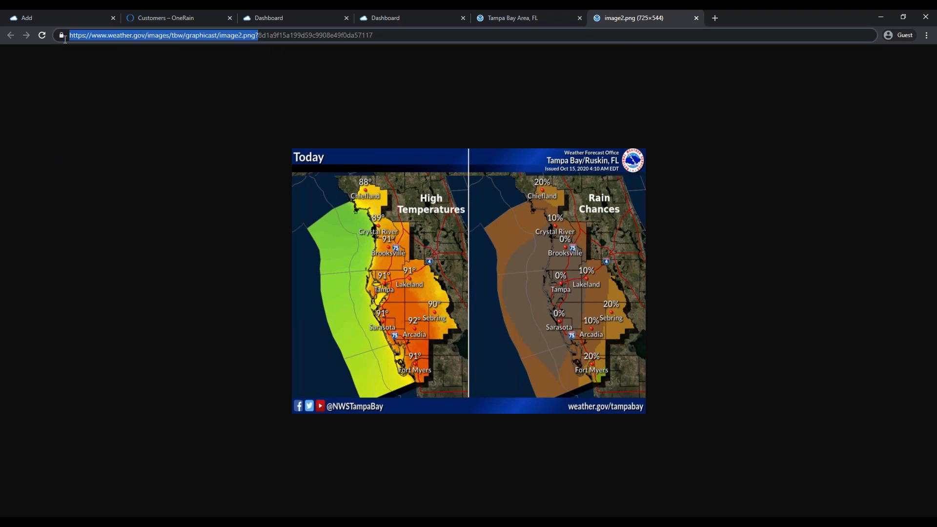
left_click_drag(257, 36, 373, 43)
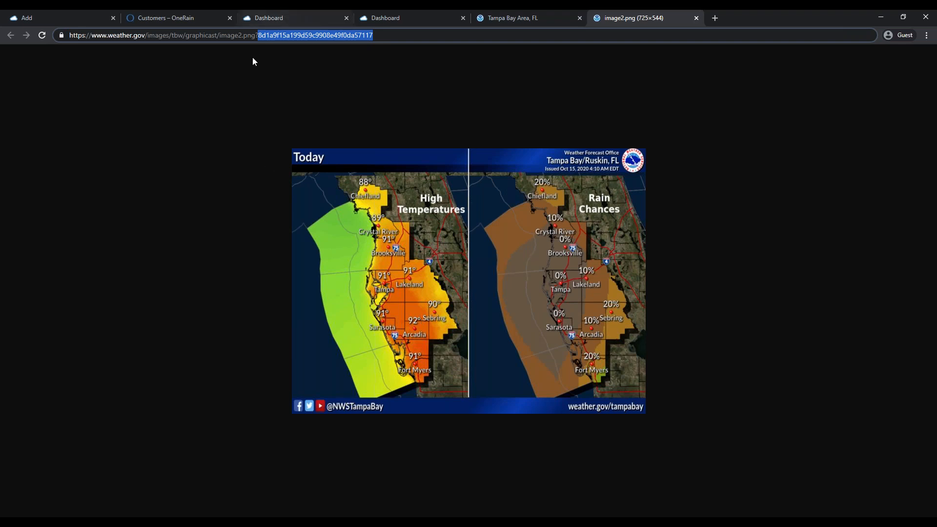
left_click_drag(258, 35, 92, 43)
left_click(279, 54)
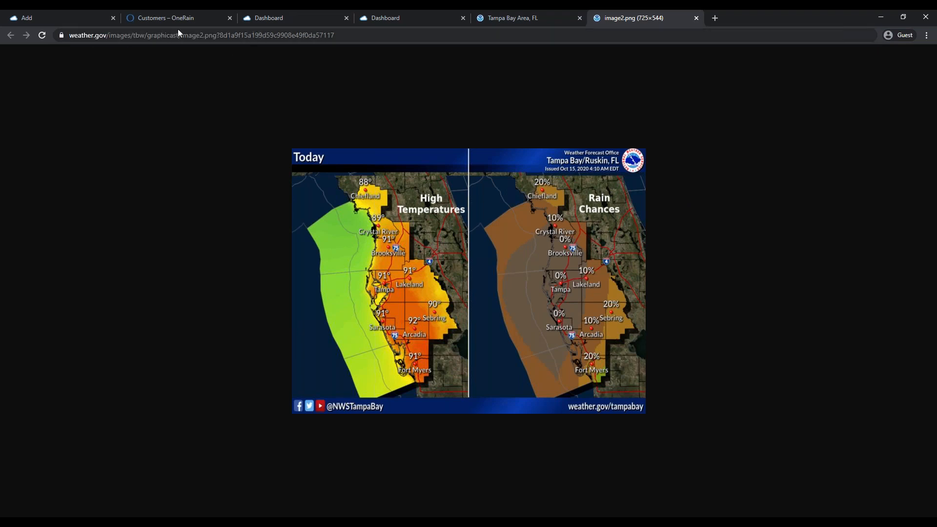
left_click(215, 37)
left_click(217, 36)
left_click(254, 36)
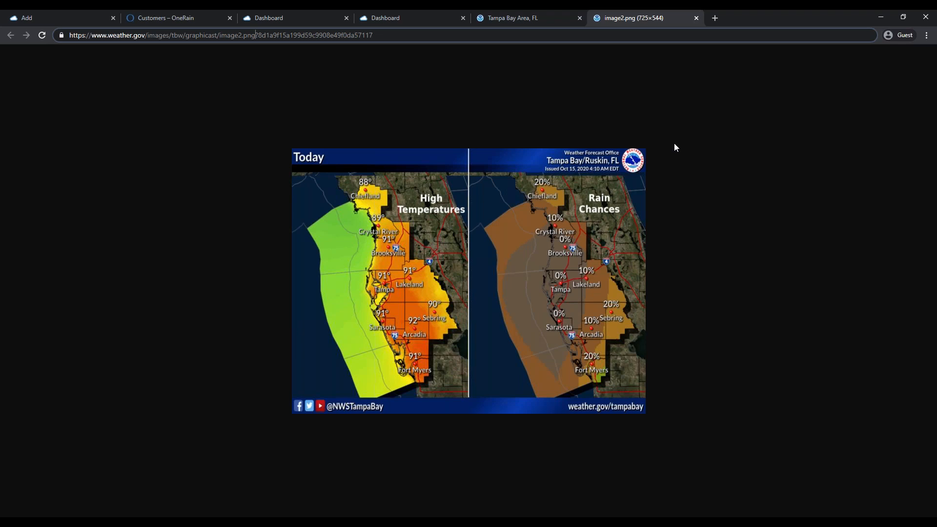
key("shift+Home")
key("ctrl+c")
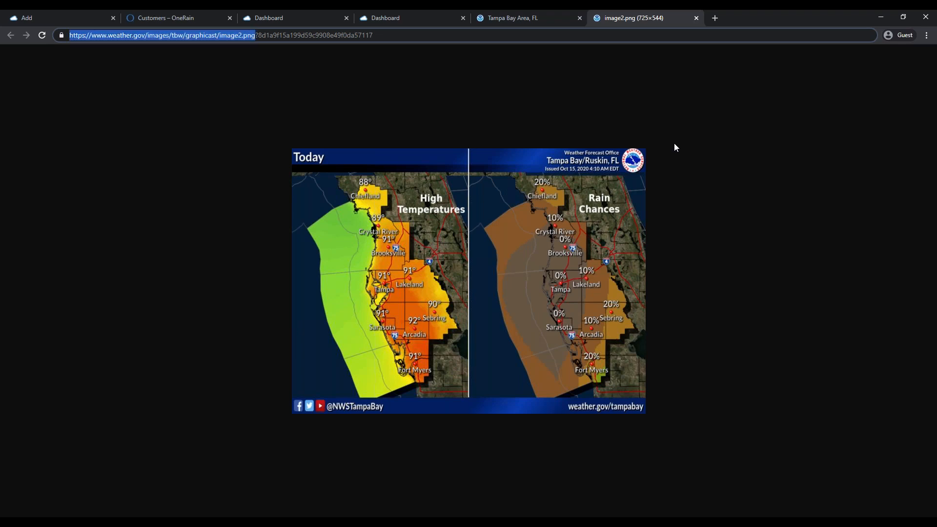
left_click(411, 11)
left_click(271, 14)
left_click(58, 18)
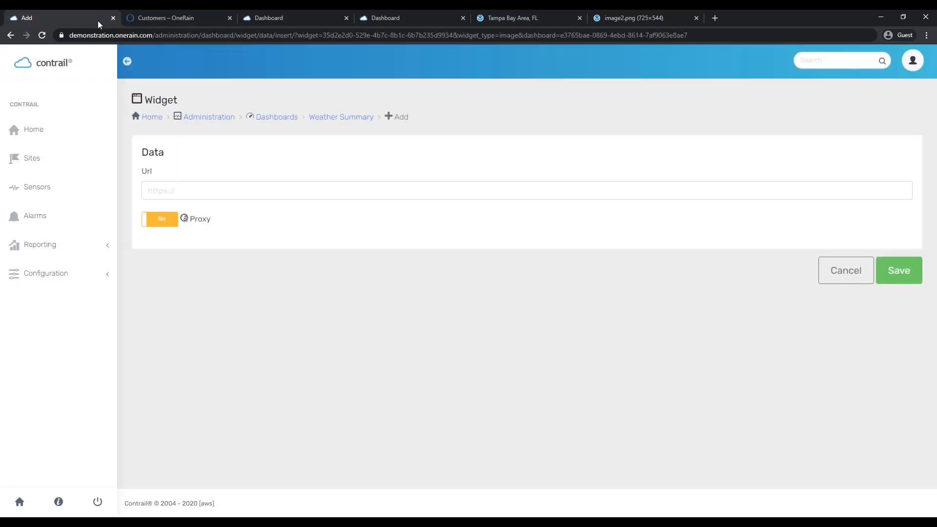
left_click(211, 192)
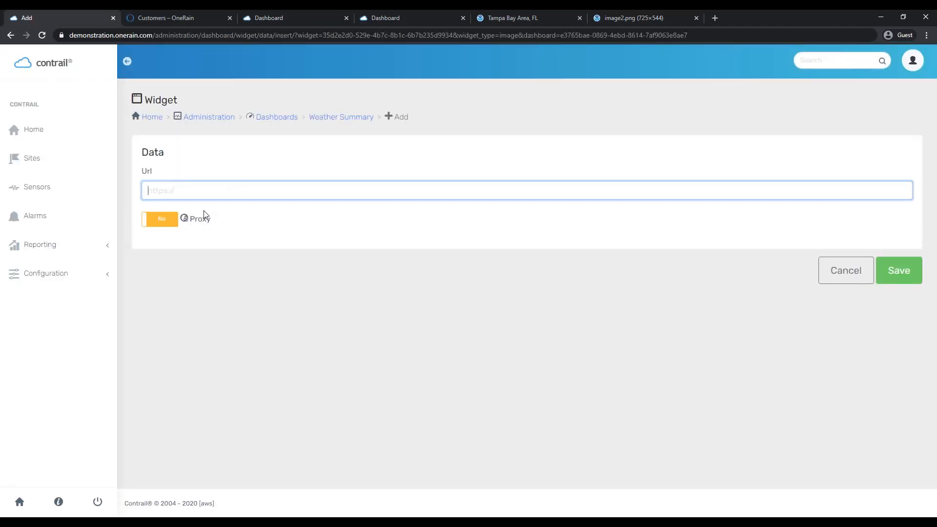
key("ctrl+v")
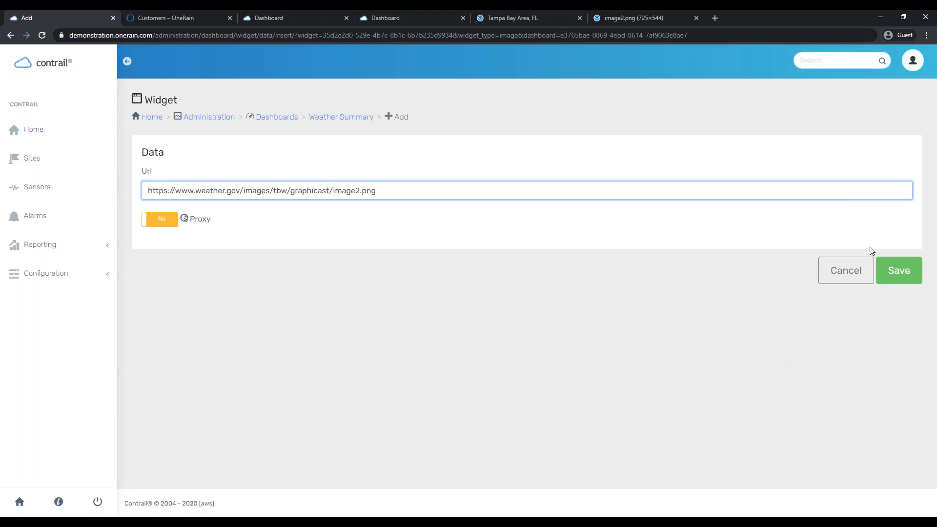
left_click_drag(163, 191, 170, 191)
left_click(899, 270)
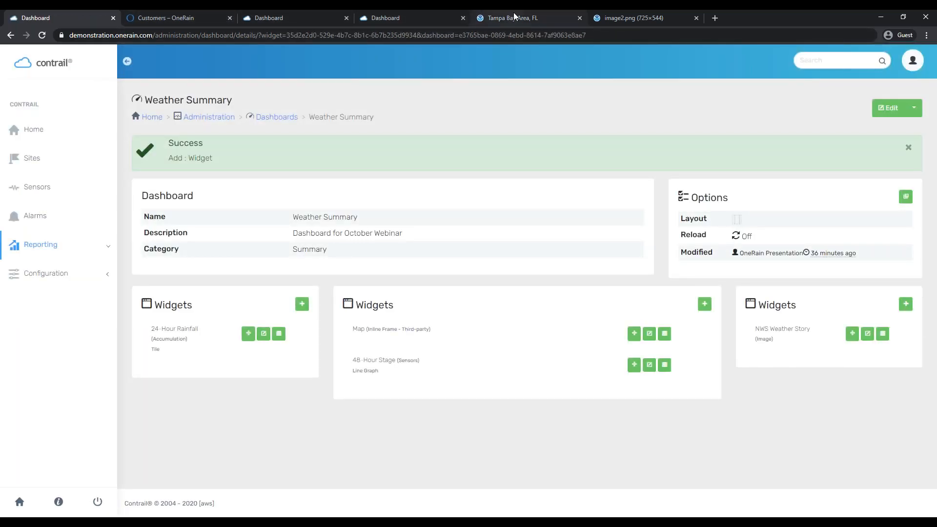
- Close the two weather.gov browser tabs and move the Weather Summary dashboard tab beside the dashboard administration tab
left_click(514, 17)
key("ctrl+w")
key("ctrl+w")
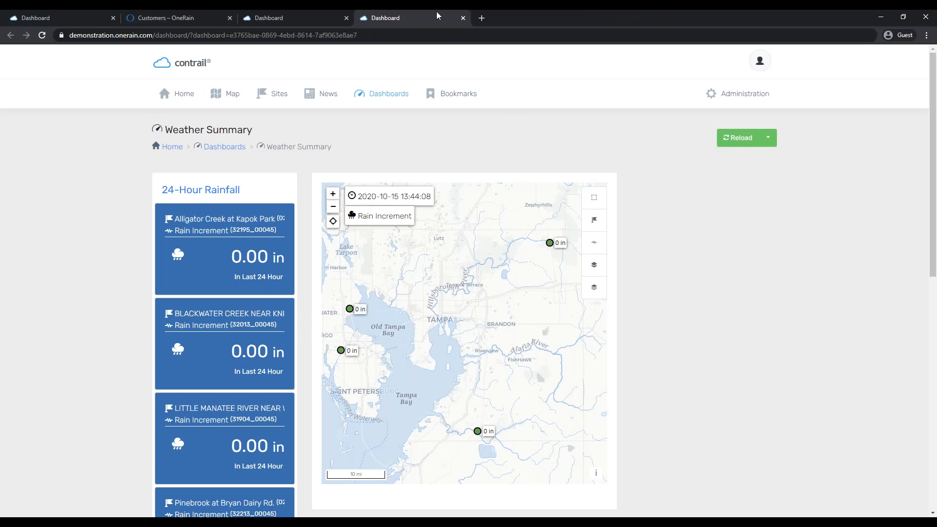
left_click_drag(438, 17, 213, 20)
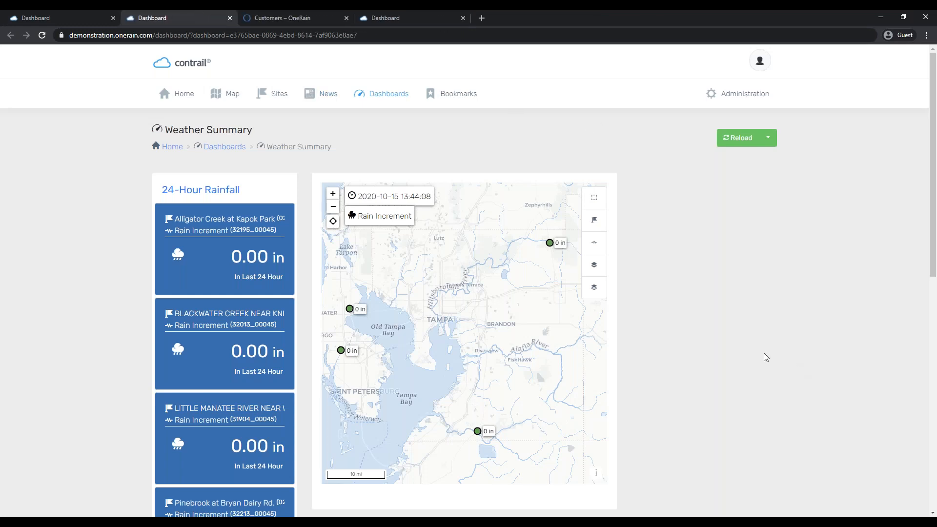
- Reload the Weather Summary dashboard and check the NWS Weather Story image in its enlarged view
key("F5")
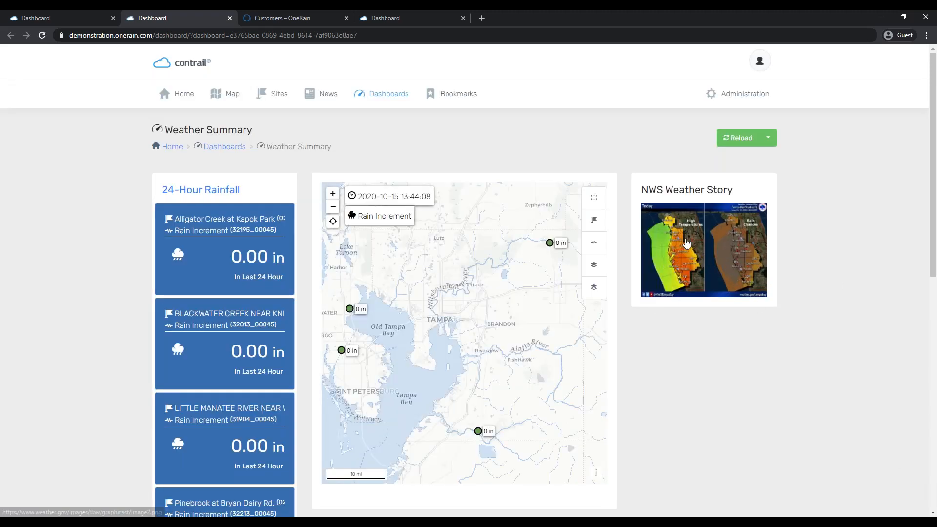
left_click(686, 242)
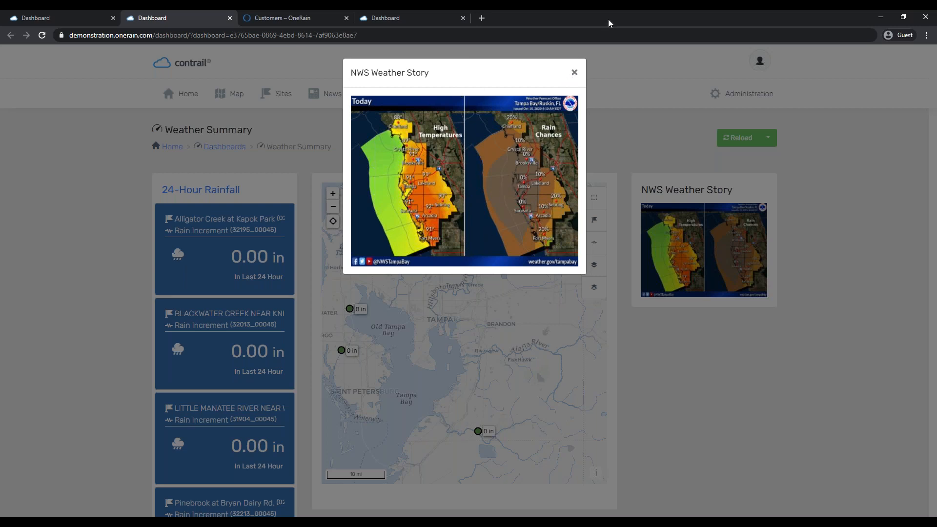
left_click(575, 73)
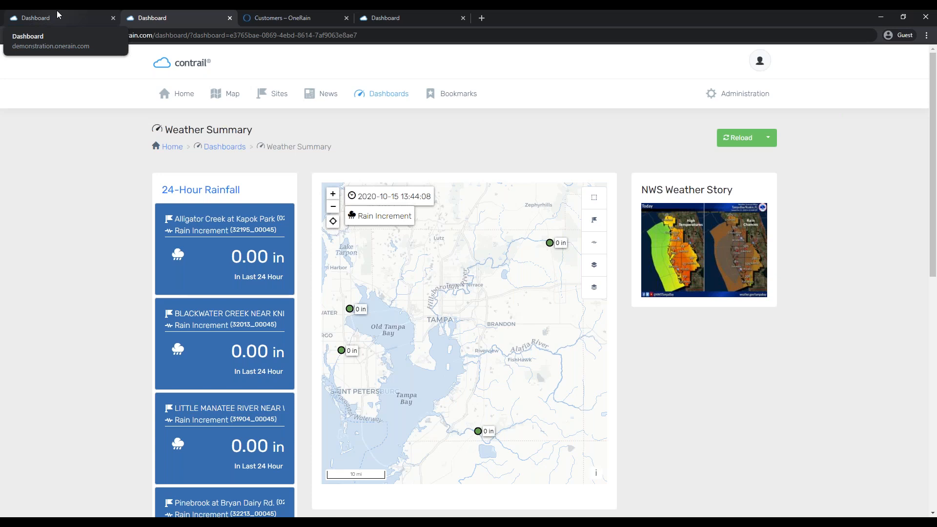
- Start a new widget in the third column of the Weather Summary dashboard with type Wind and name it Wind Rose
left_click(57, 15)
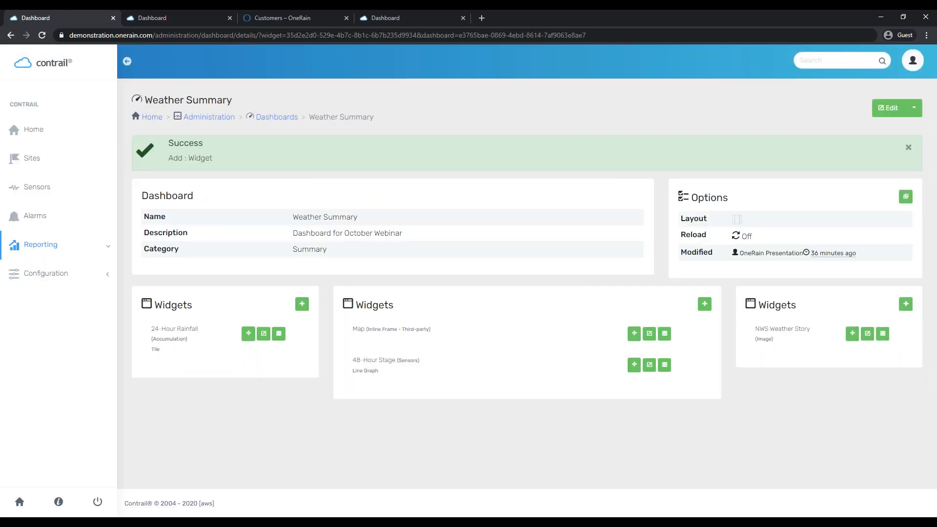
left_click(905, 304)
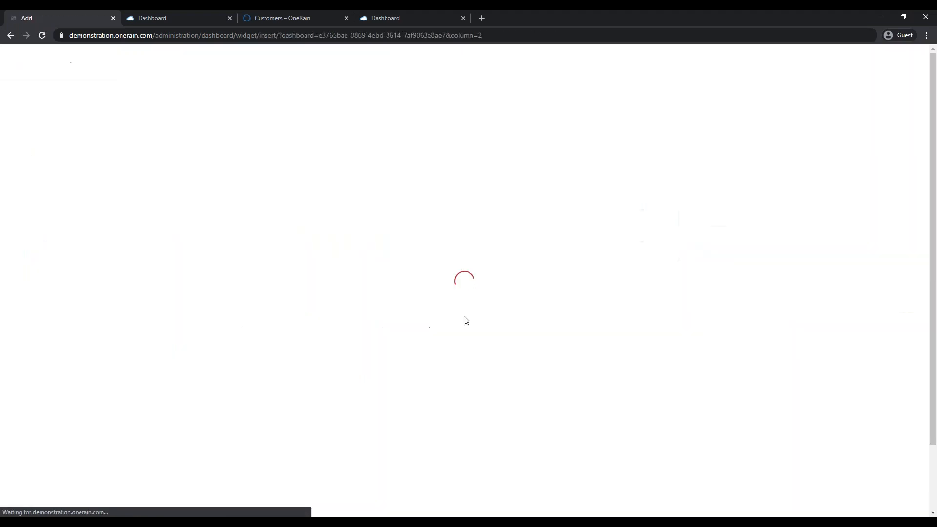
left_click(243, 191)
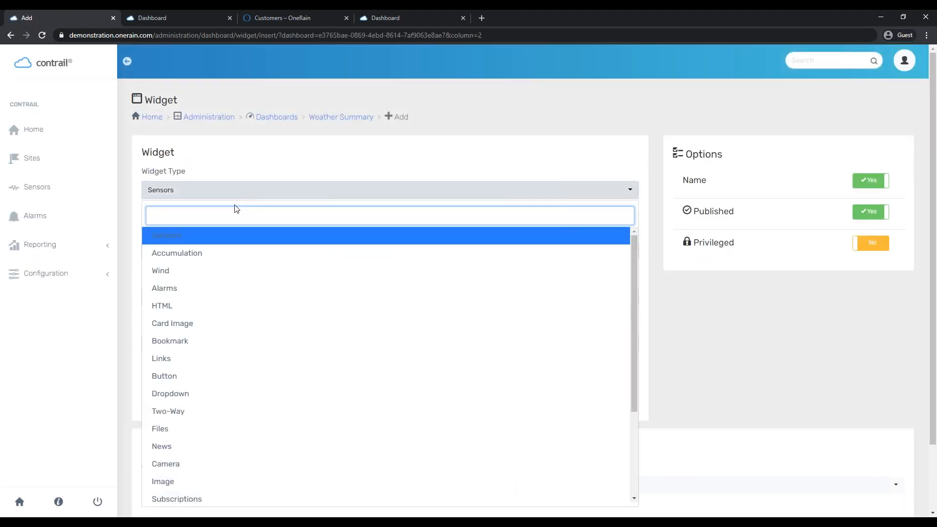
left_click(242, 273)
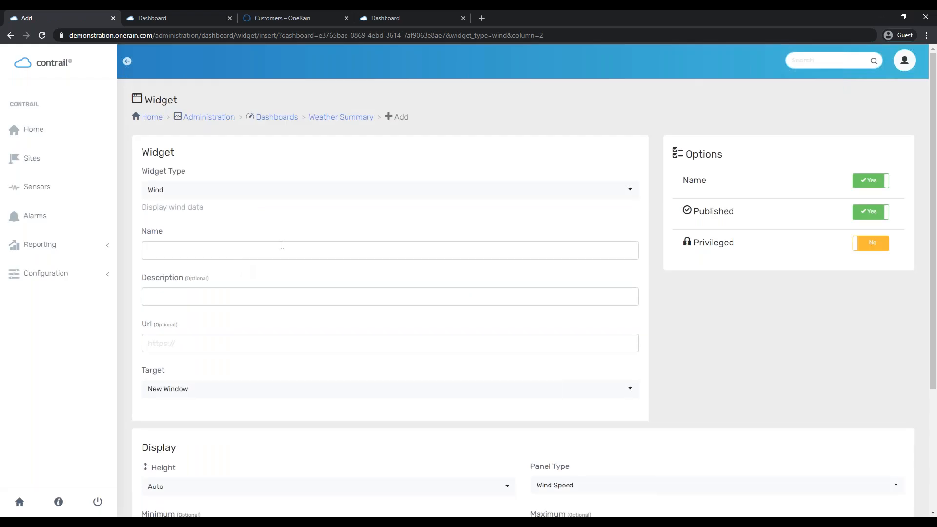
left_click(473, 244)
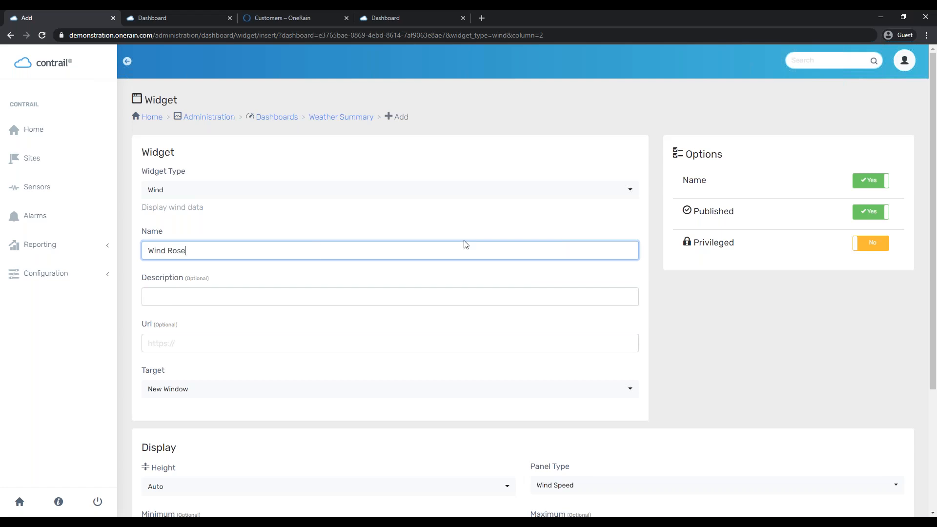
- Set the wind widget's panel type to Wind Rose and its interval to 2 Days, and continue to its data settings
scroll(757, 323, "down", 3)
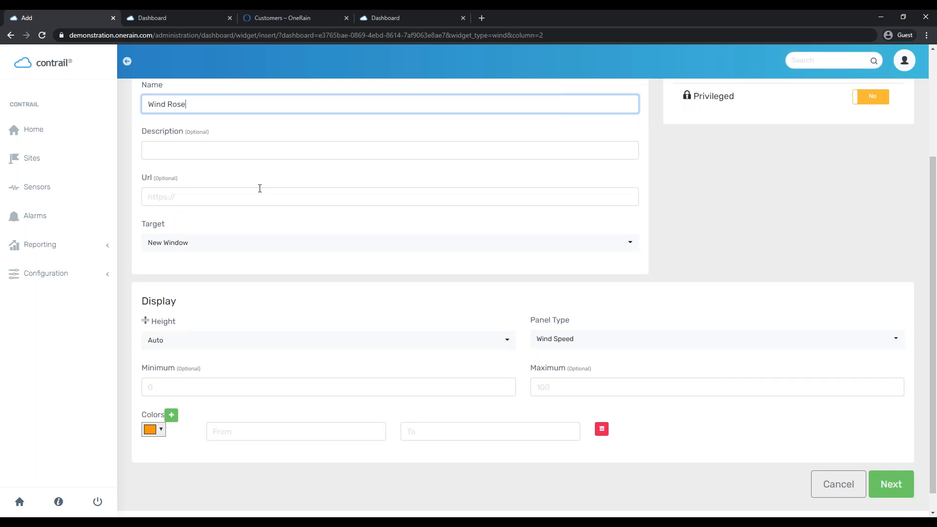
left_click(600, 339)
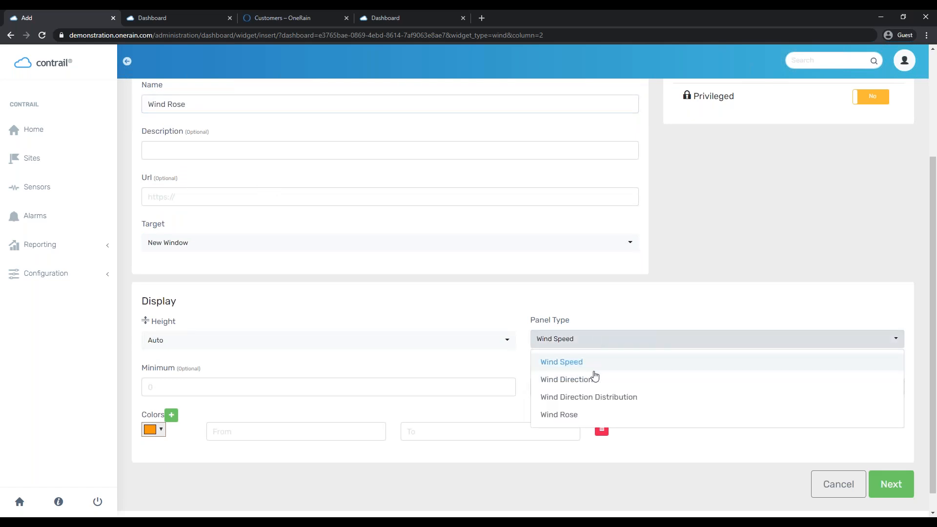
left_click(596, 418)
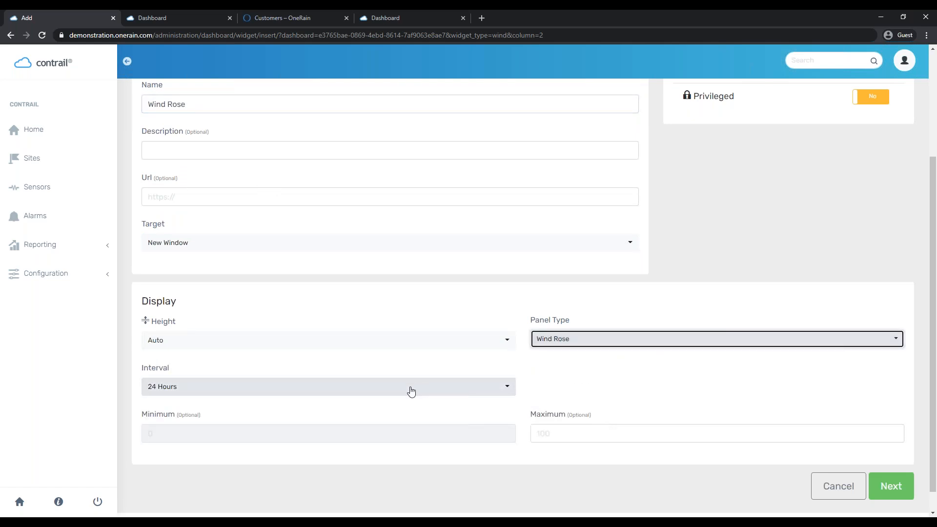
left_click(219, 394)
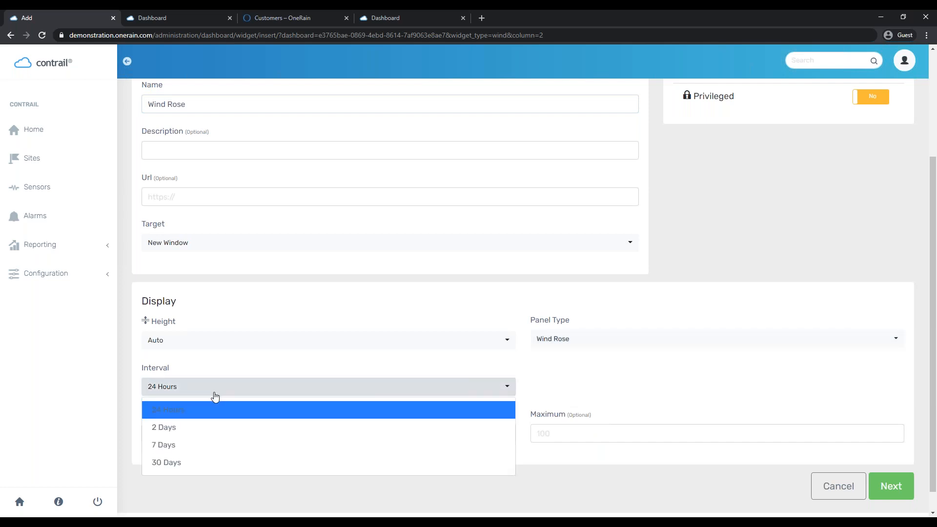
left_click(204, 427)
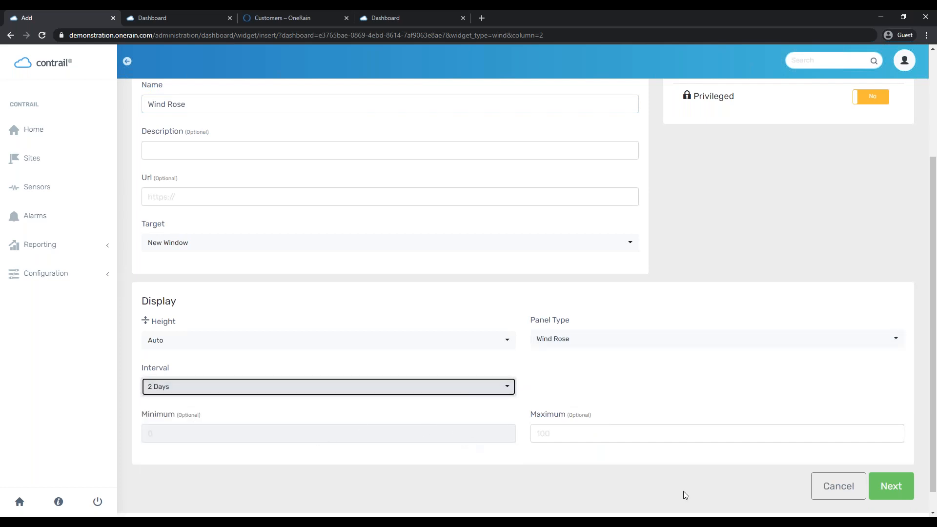
left_click(302, 444)
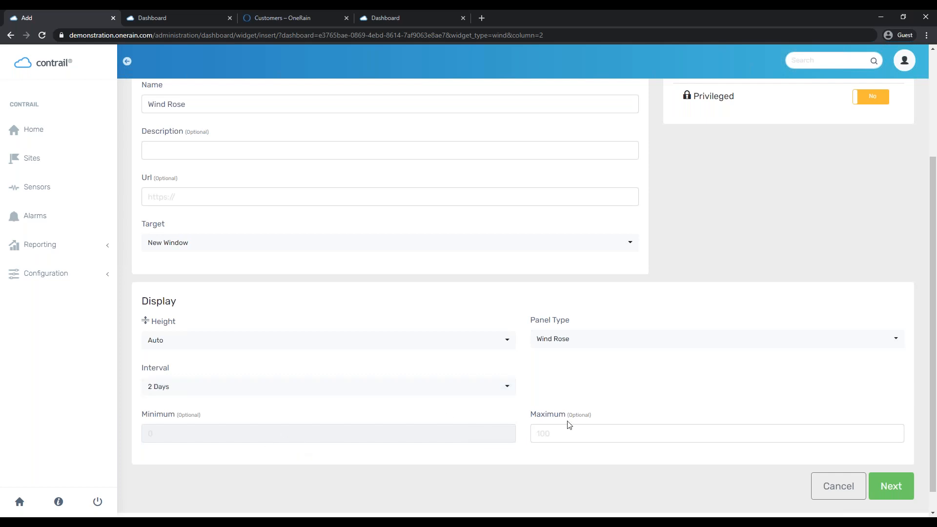
left_click(550, 430)
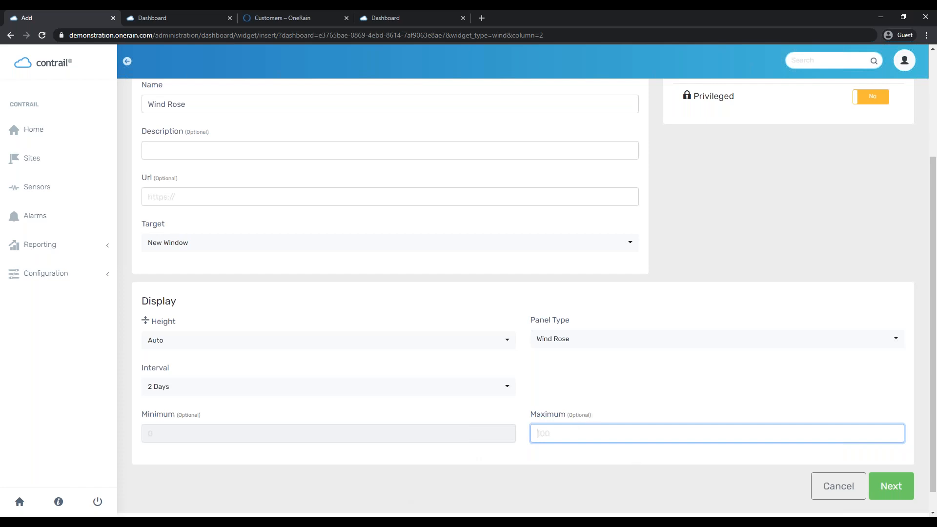
left_click(899, 493)
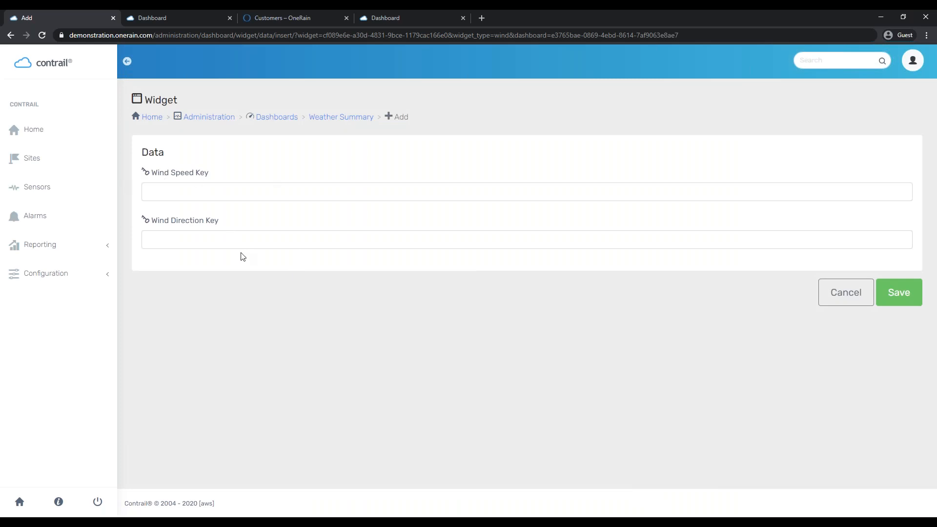
- Open the administration Sensors list in a separate browser tab to look up the wind speed and wind direction keys
left_click_drag(213, 174, 153, 175)
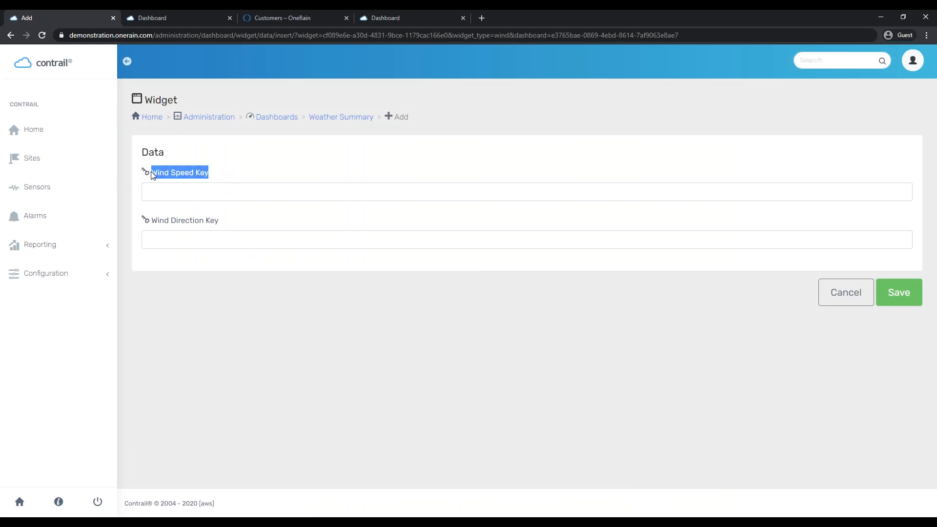
left_click_drag(219, 222, 154, 224)
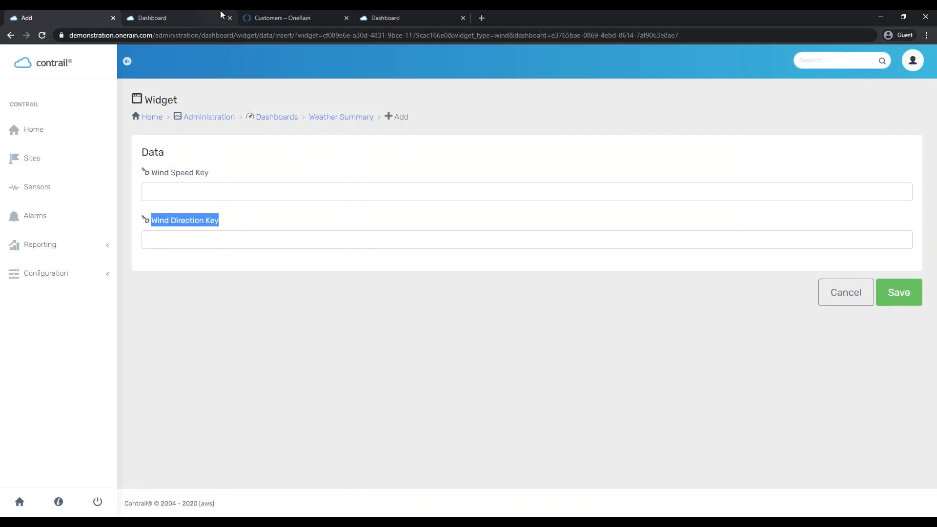
middle_click(80, 192)
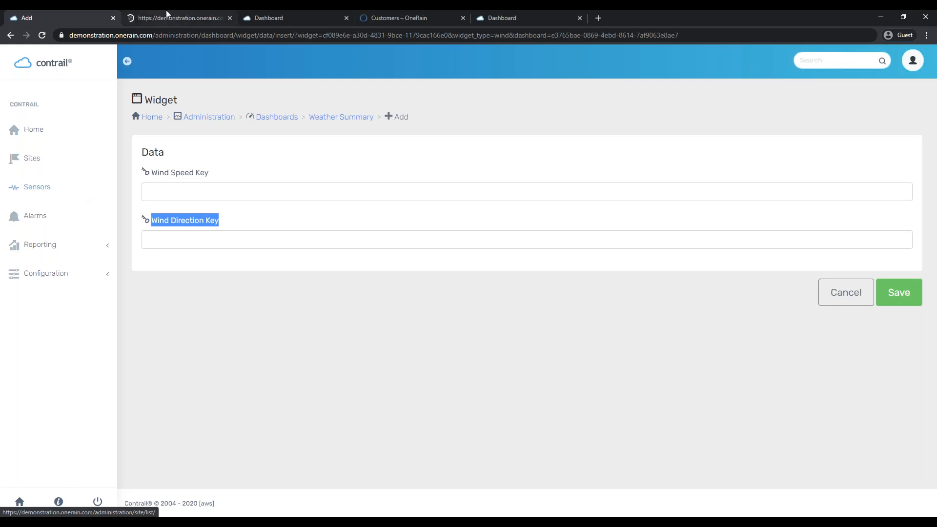
left_click(166, 10)
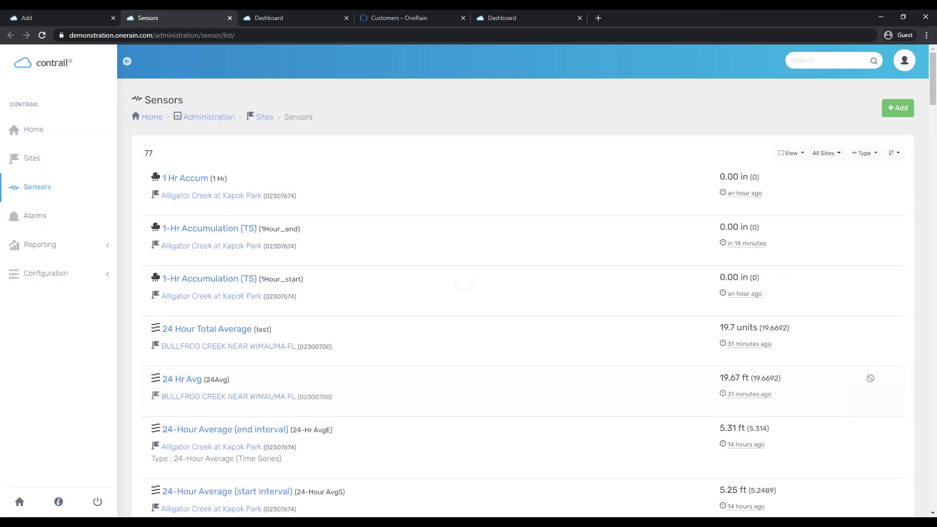
- Filter the sensors by the Wind Velocity type and open the details of the ST PETERSBURG (KPIE) site
left_click(866, 155)
scroll(843, 227, "down", 6)
scroll(832, 242, "down", 2)
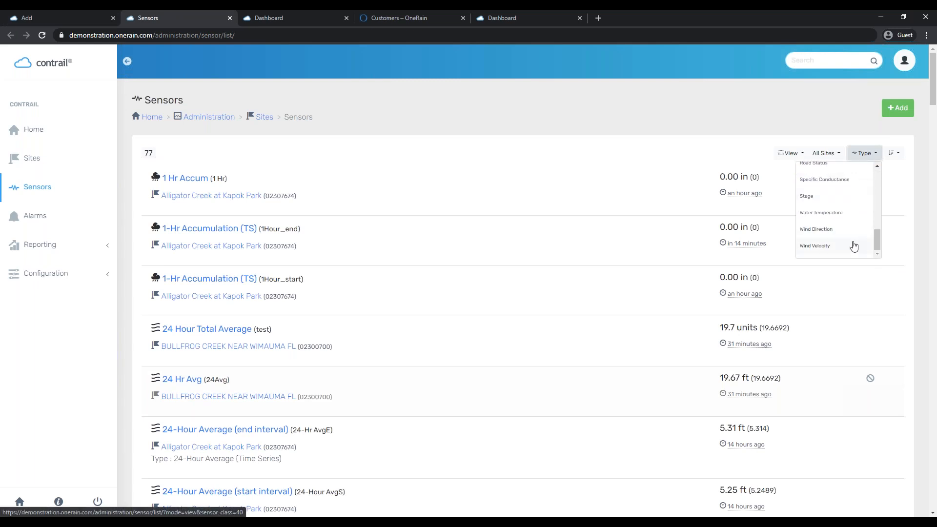
left_click(853, 247)
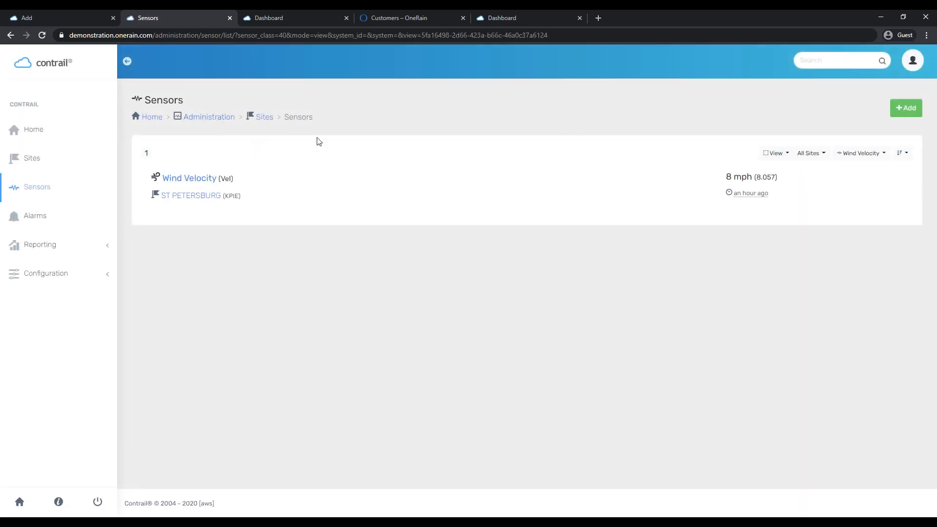
left_click(202, 195)
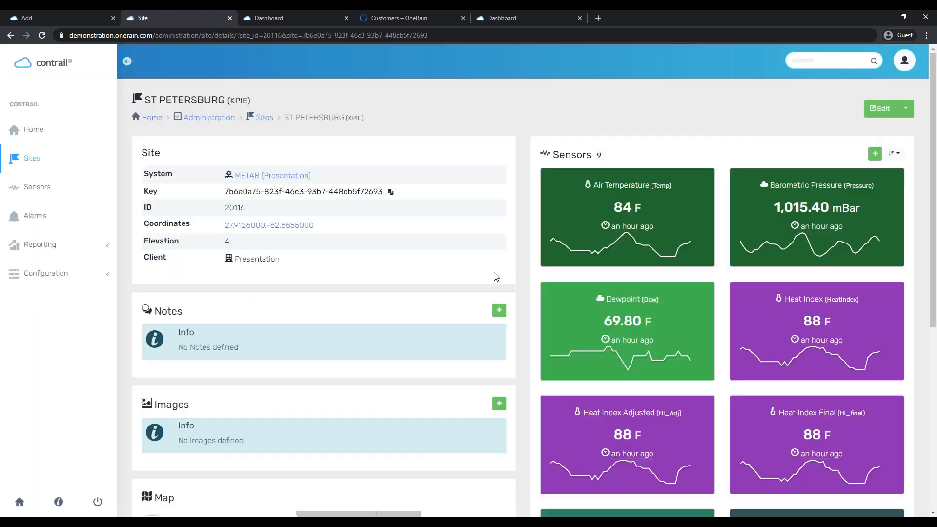
- Copy the sensor key of the ST PETERSBURG (KPIE) Wind Velocity sensor into the widget's Wind Speed Key
scroll(458, 277, "down", 4)
scroll(458, 280, "down", 3)
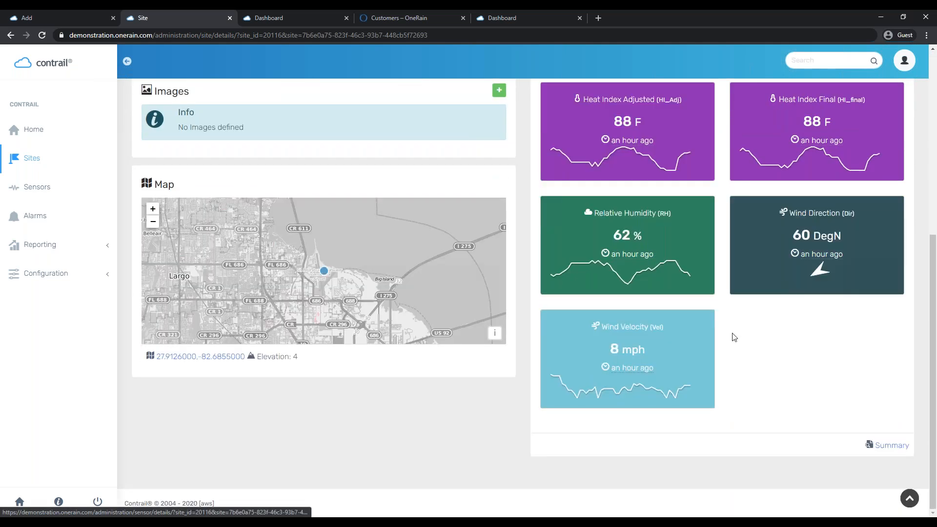
left_click(672, 347)
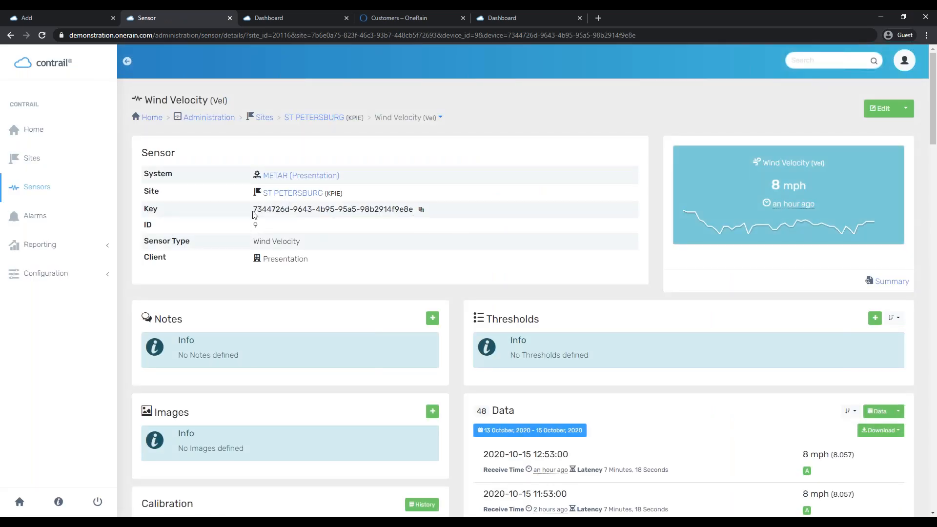
left_click(422, 210)
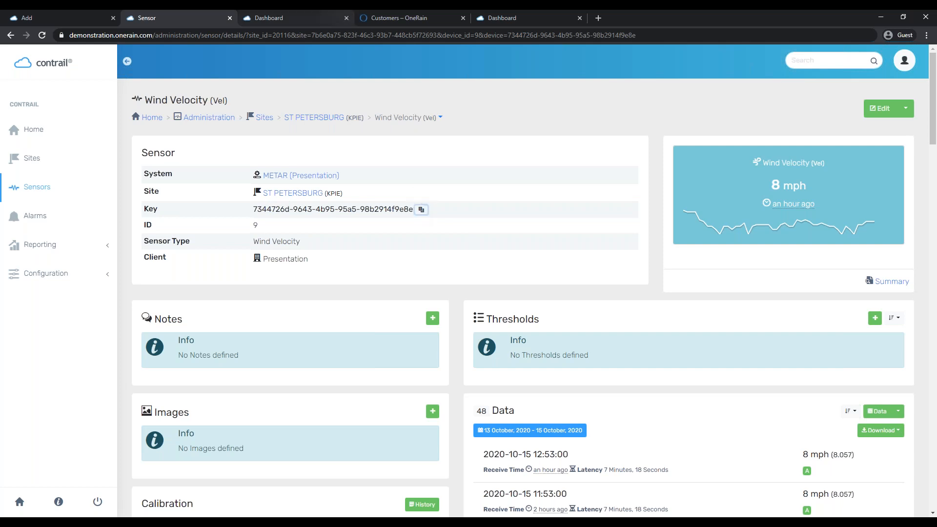
left_click(39, 14)
left_click(197, 196)
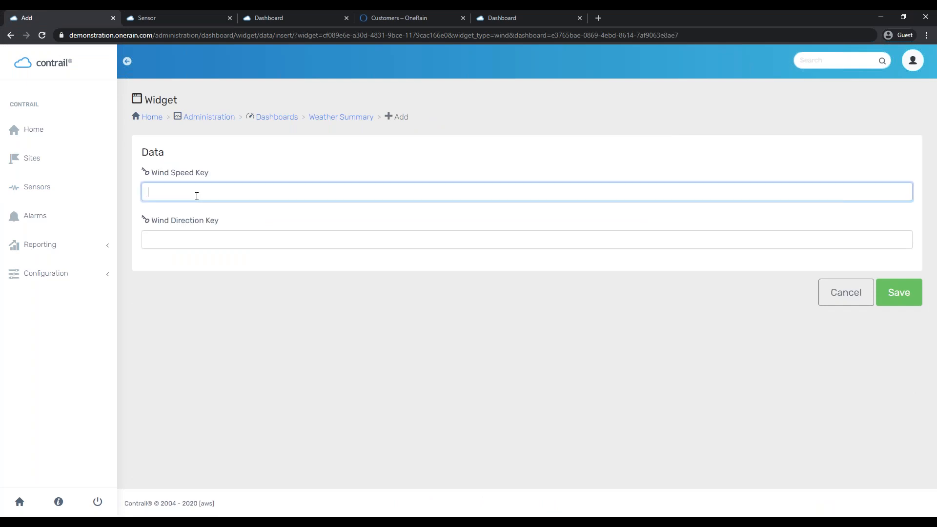
key("ctrl+v")
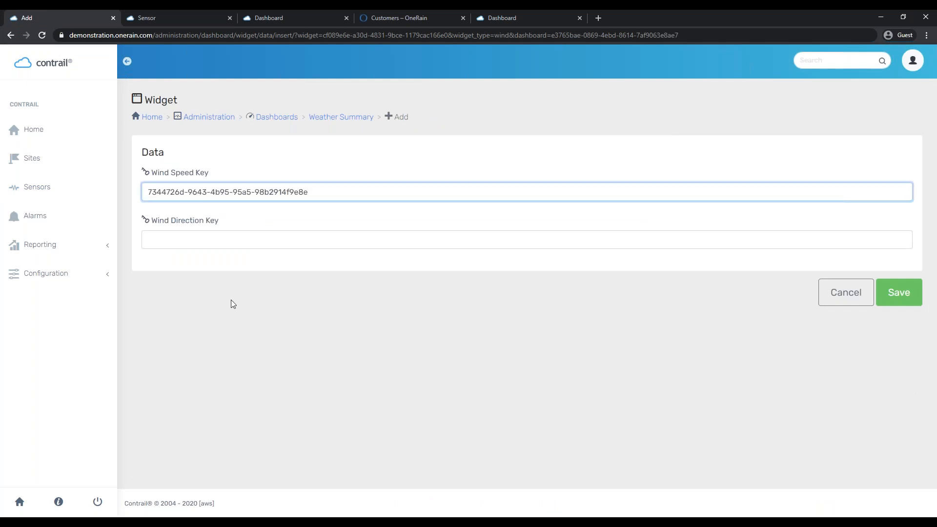
- Copy the key of the site's Wind Direction sensor into the widget's Wind Direction Key and save the widget data
left_click(200, 9)
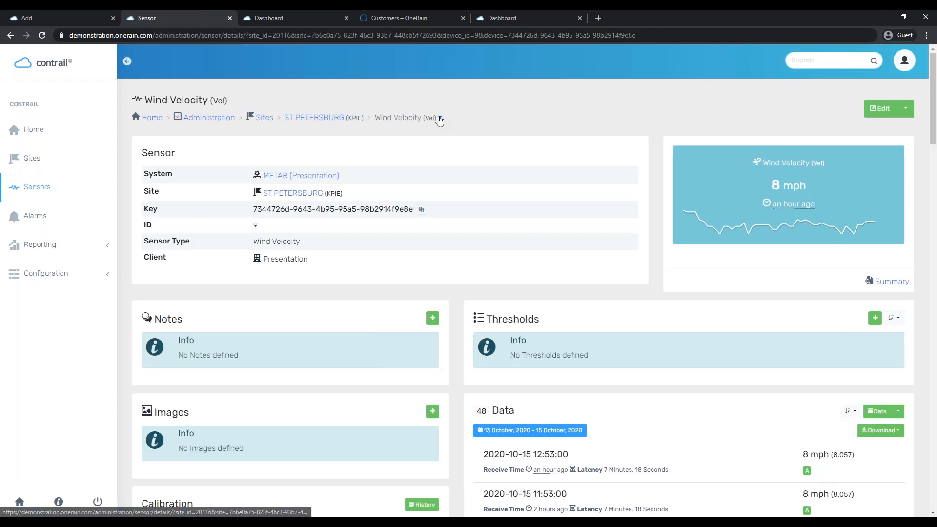
left_click(441, 118)
left_click(396, 209)
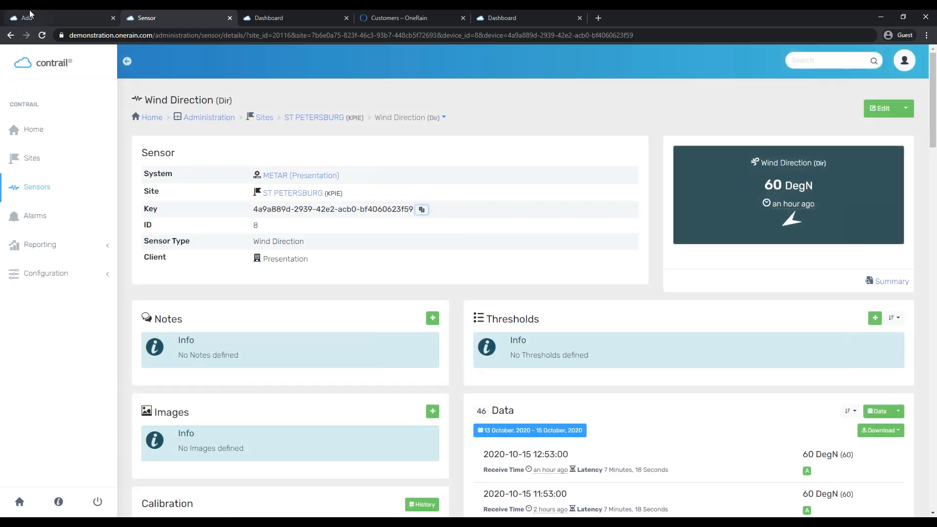
left_click(30, 14)
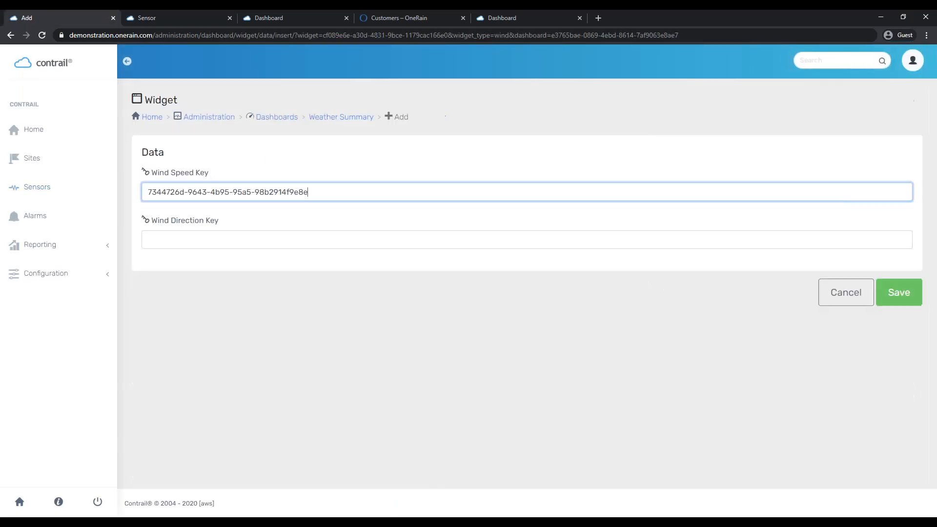
left_click(241, 241)
key("ctrl+v")
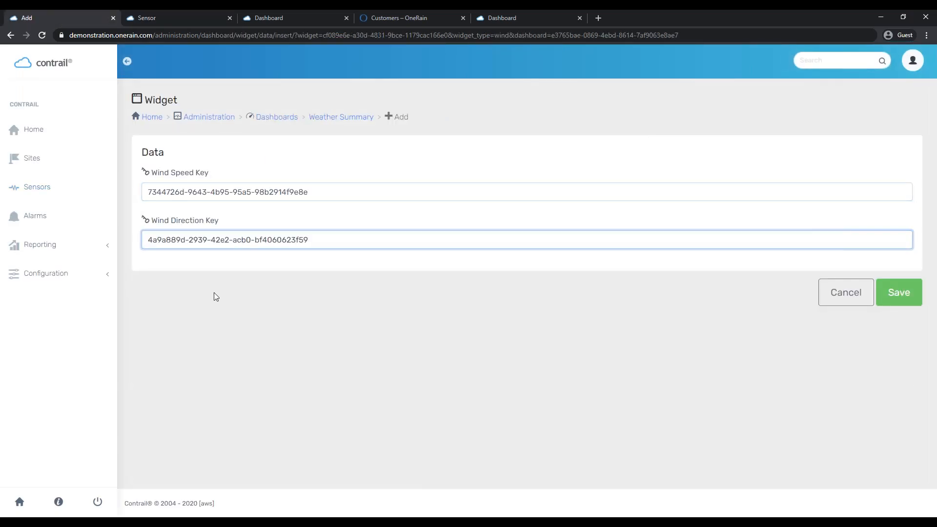
left_click(912, 301)
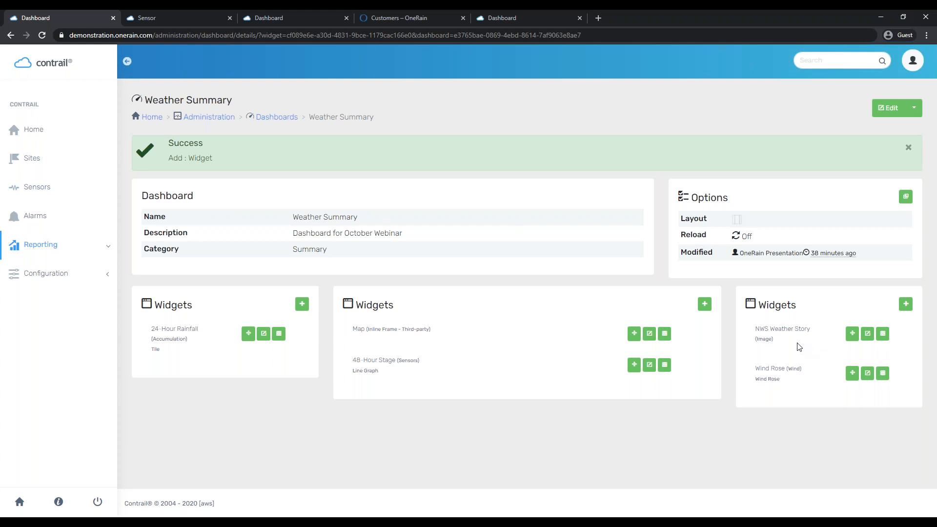
- Close the sensor details page and reload the live Weather Summary dashboard to check the Wind Rose widget
left_click(184, 11)
left_click(229, 18)
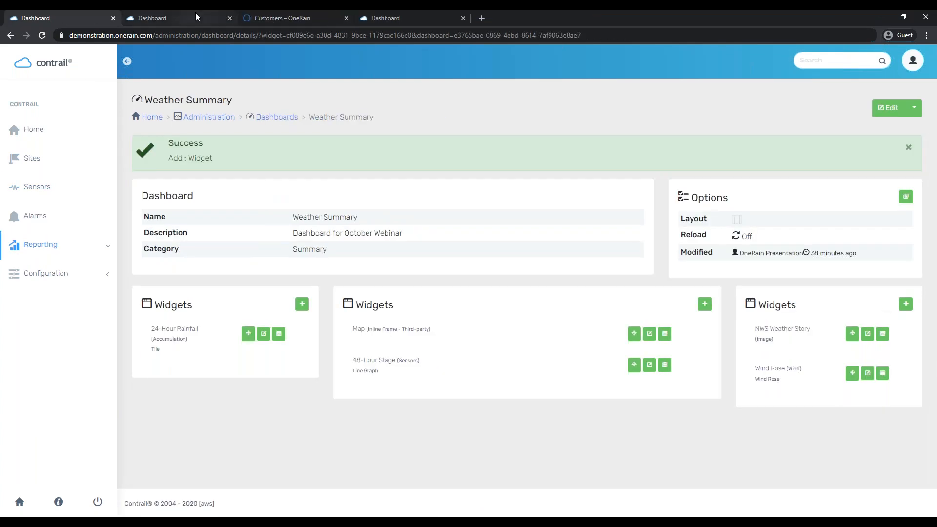
left_click(196, 14)
key("F5")
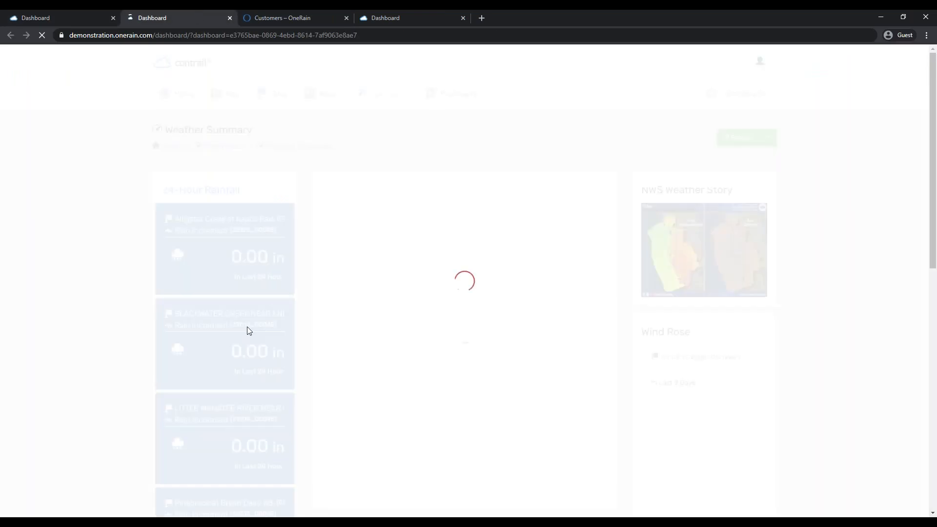
scroll(829, 361, "down", 3)
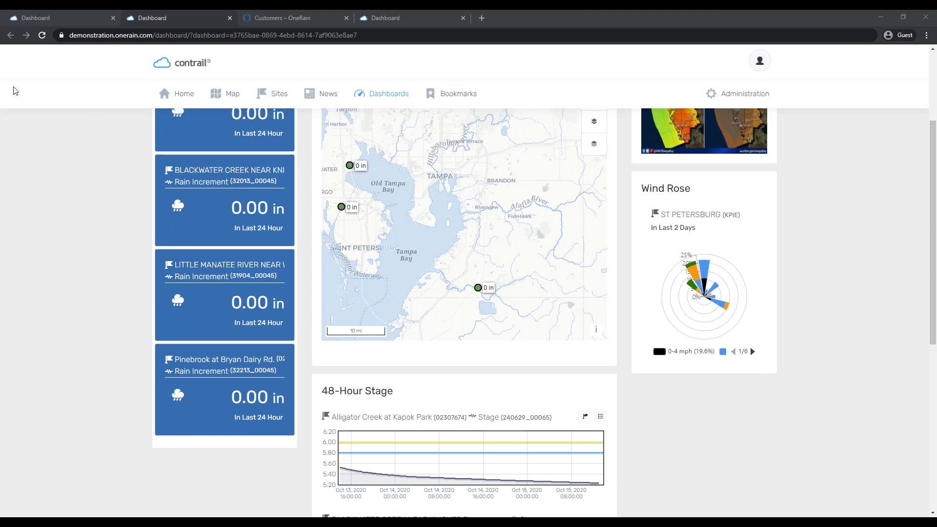
scroll(14, 89, "up", 3)
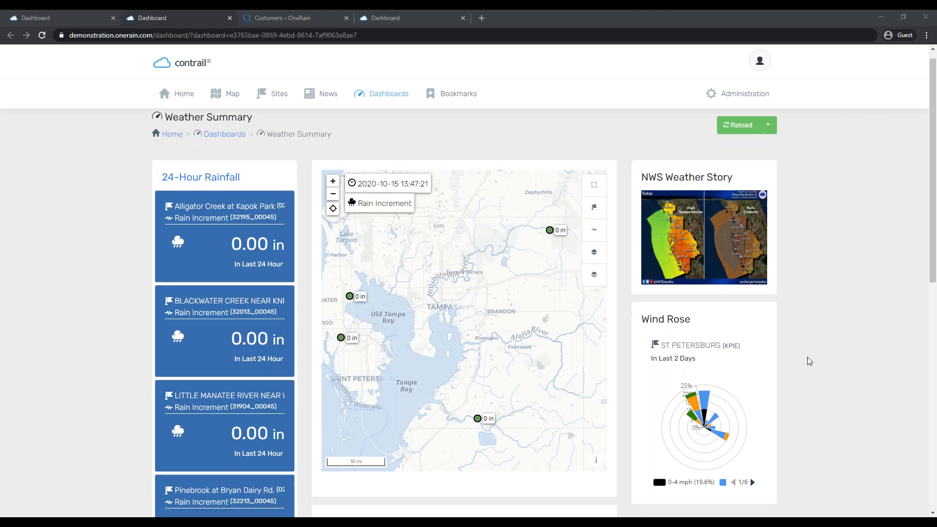
- Examine the Wind Rose chart and page through the wind speed ranges in its legend
scroll(807, 356, "down", 2)
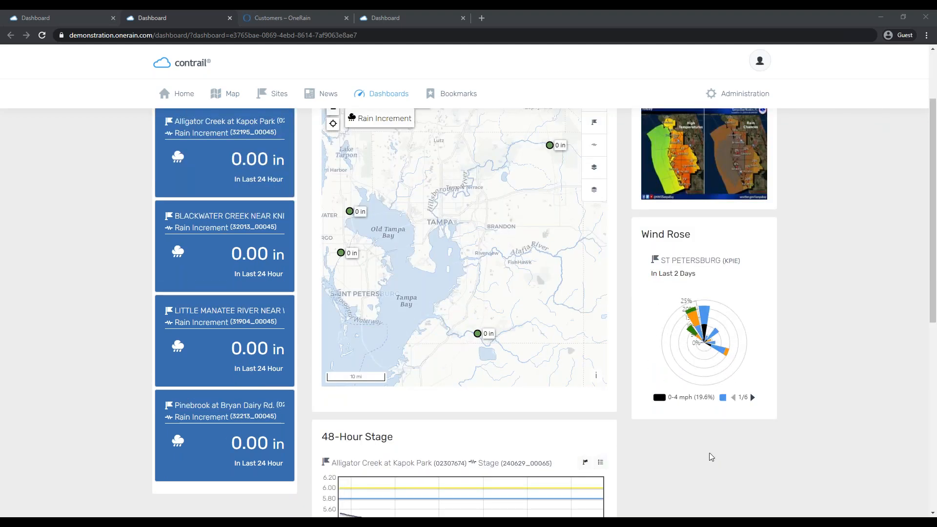
mouse_move(726, 349)
mouse_move(664, 340)
left_click(752, 399)
left_click(752, 399)
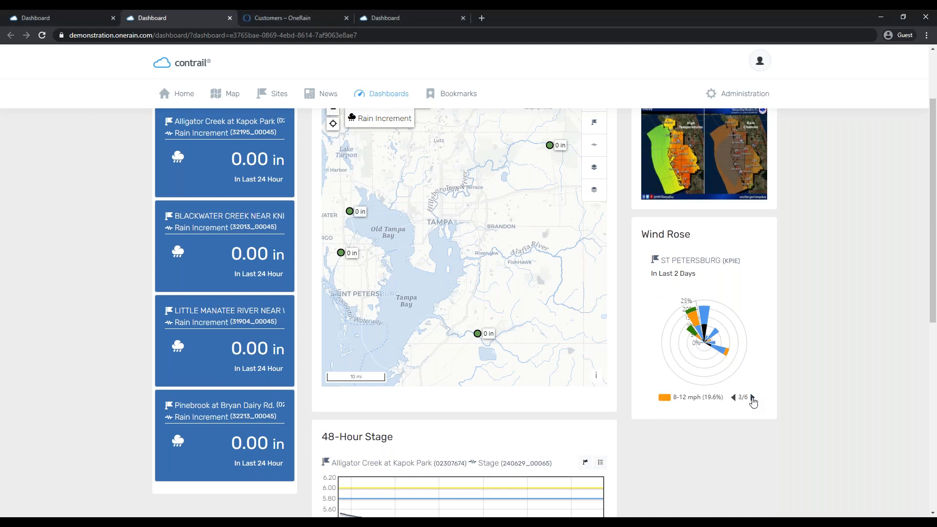
left_click(751, 398)
left_click(752, 398)
scroll(699, 232, "up", 2)
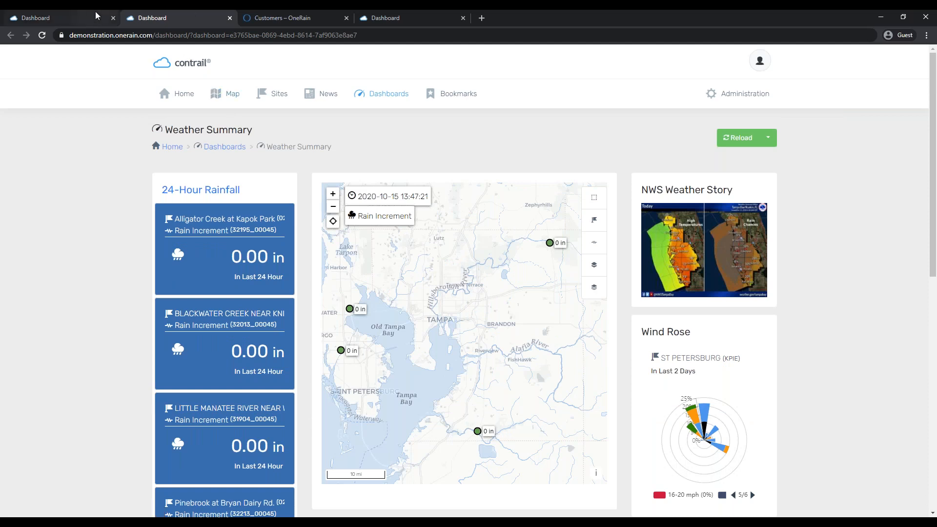
- In the Weather Summary administration page, reorder the third column so that Wind Rose sits above NWS Weather Story
left_click(63, 18)
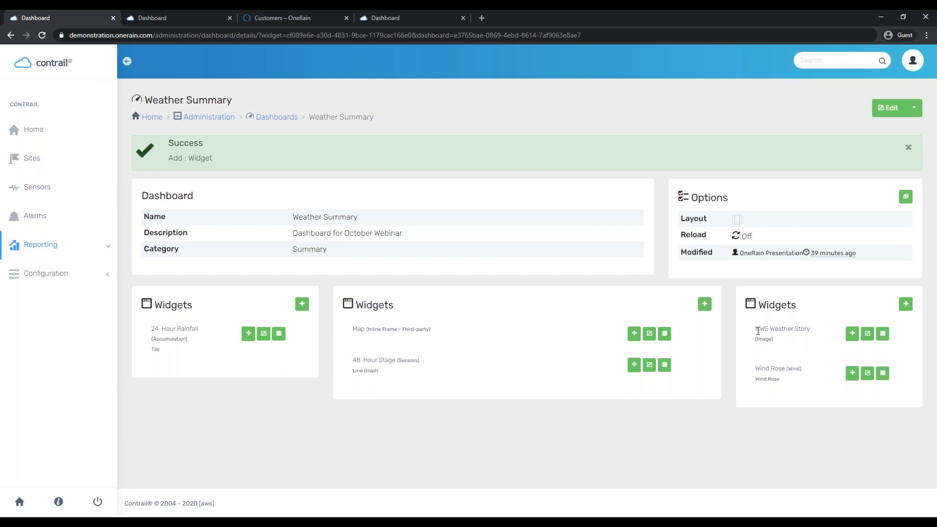
left_click_drag(759, 329, 798, 328)
left_click_drag(852, 334, 347, 357)
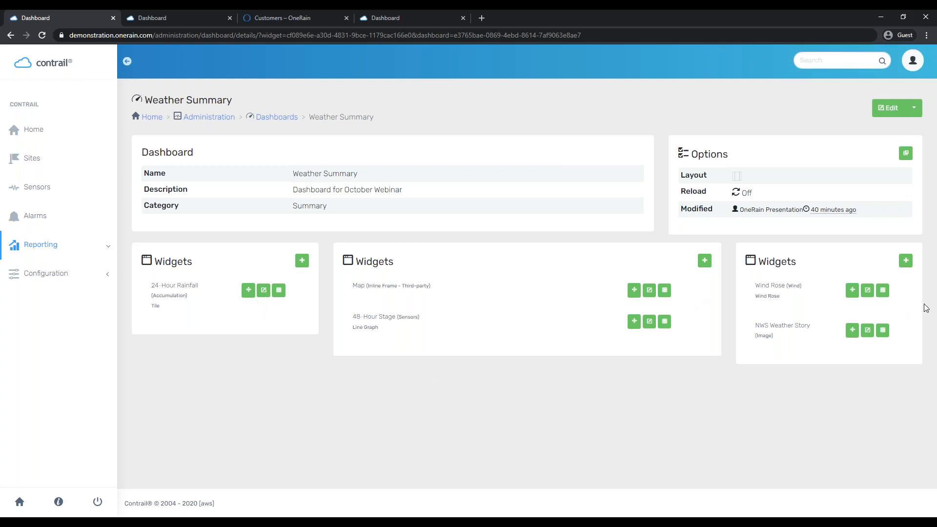
- Edit the NWS Weather Story widget to place it in column 2 and save the change
left_click(868, 332)
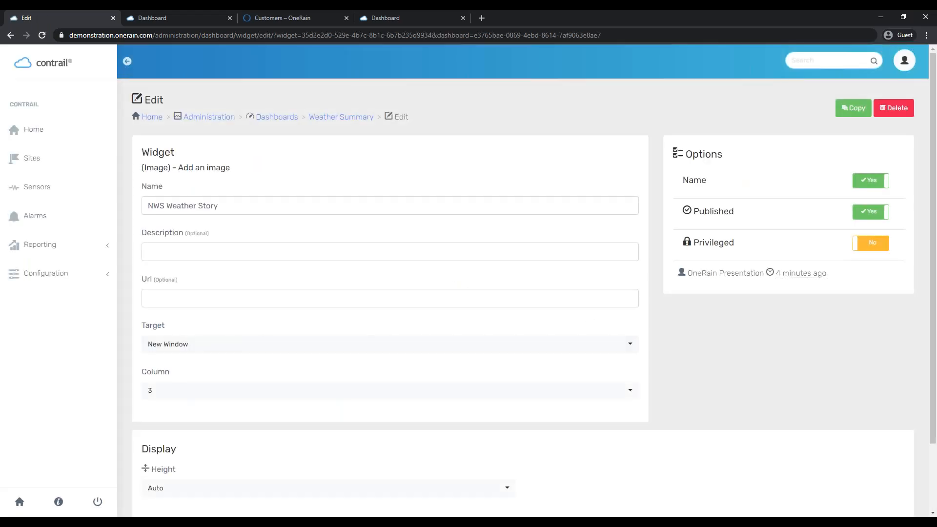
left_click(175, 388)
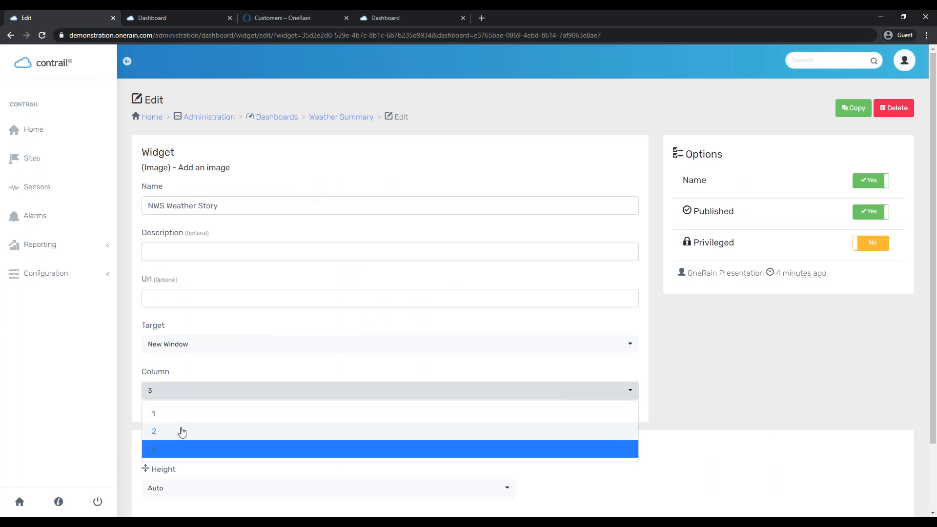
left_click(182, 431)
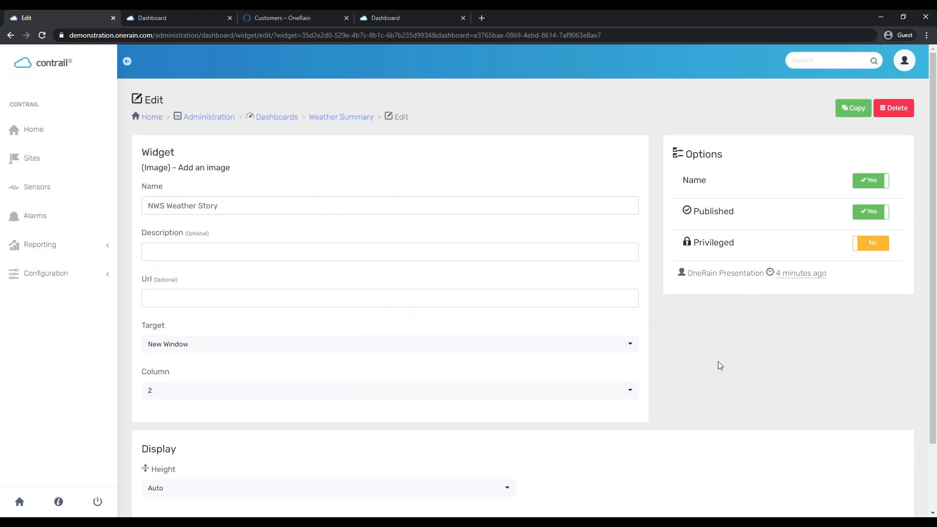
scroll(718, 362, "down", 2)
left_click(873, 462)
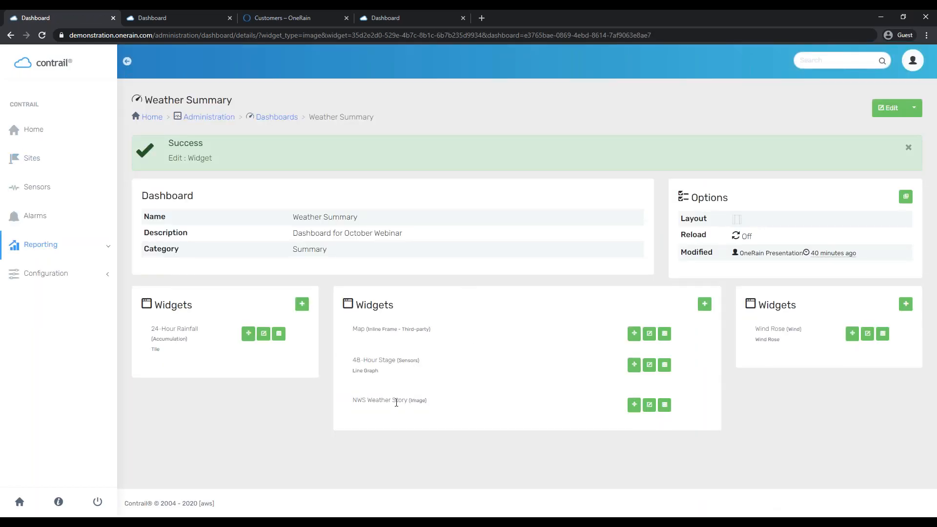
- Reload the live Weather Summary dashboard and view the NWS Weather Story image enlarged, closing it again
left_click(192, 16)
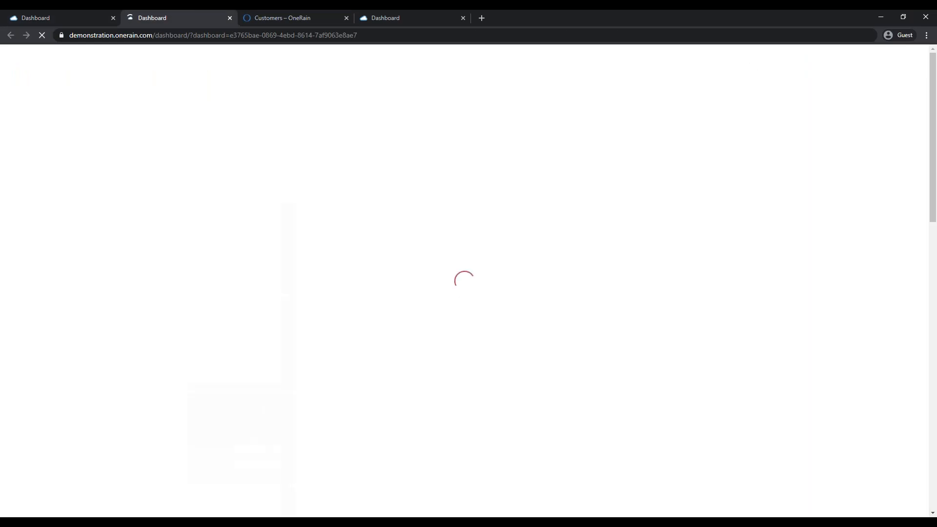
scroll(800, 205, "down", 15)
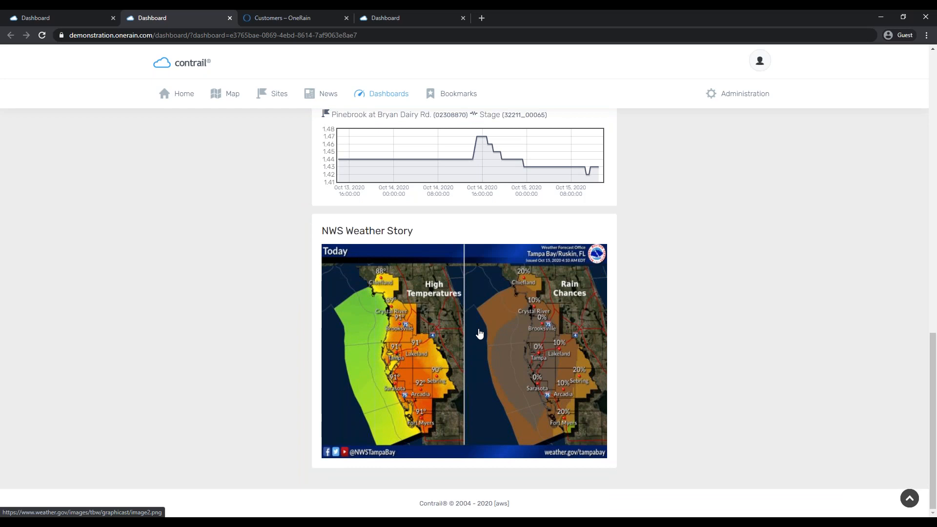
left_click(479, 333)
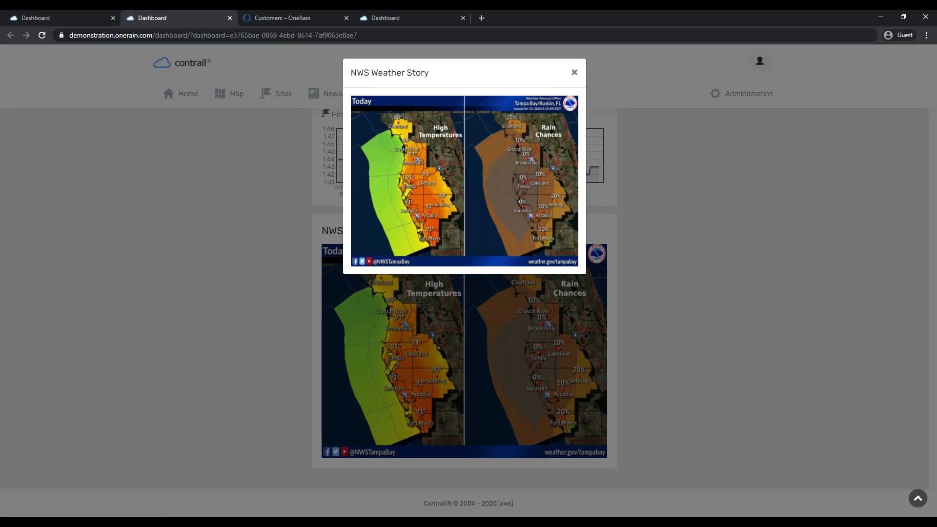
left_click(568, 74)
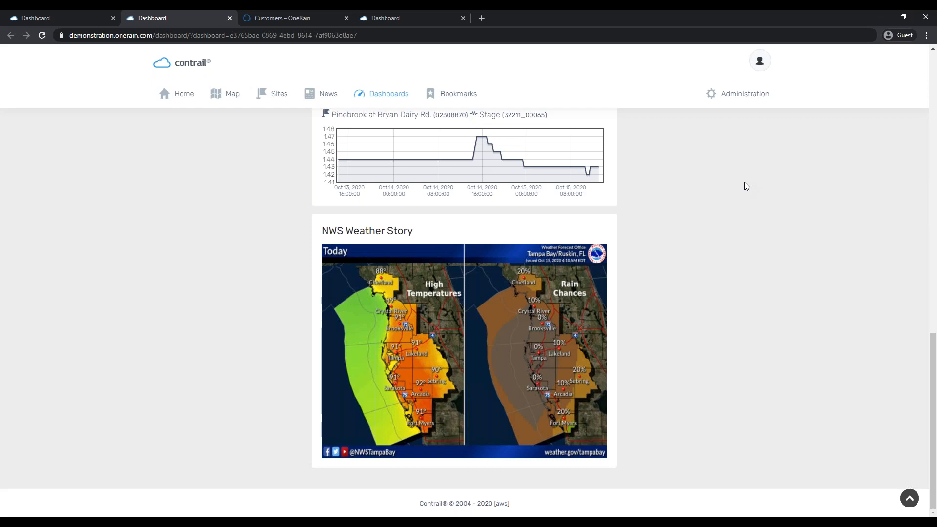
scroll(771, 181, "up", 15)
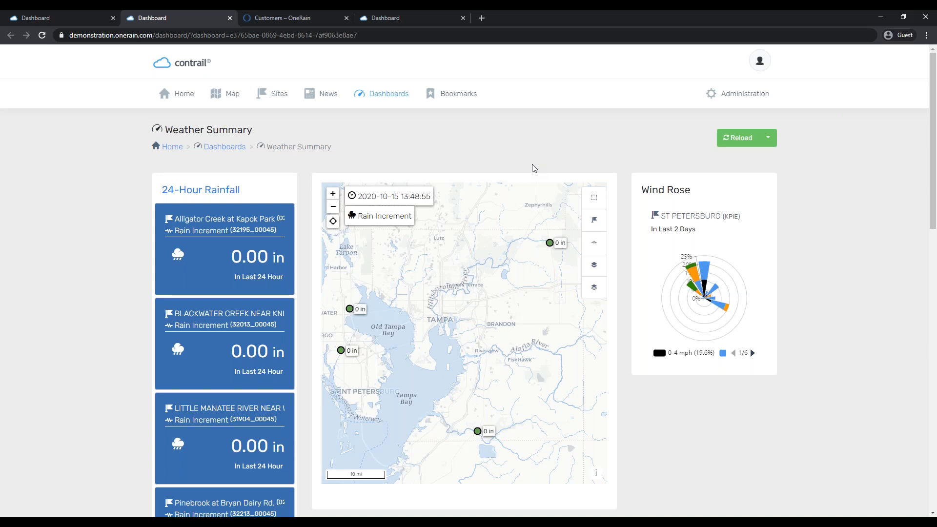
- Switch to the OneRain Customers page and browse the listed public Contrail websites and dashboard examples
left_click(265, 17)
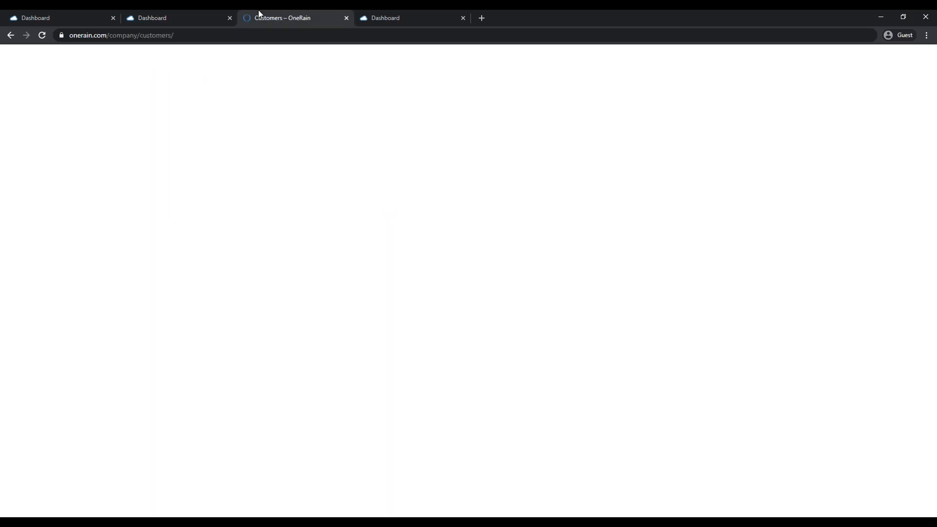
mouse_move(368, 69)
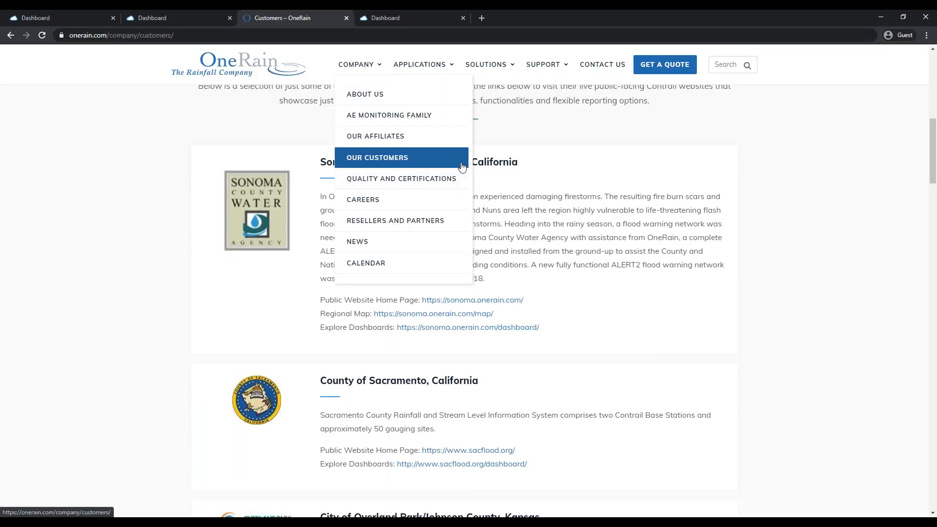
scroll(784, 192, "up", 6)
scroll(767, 203, "down", 3)
scroll(765, 198, "down", 5)
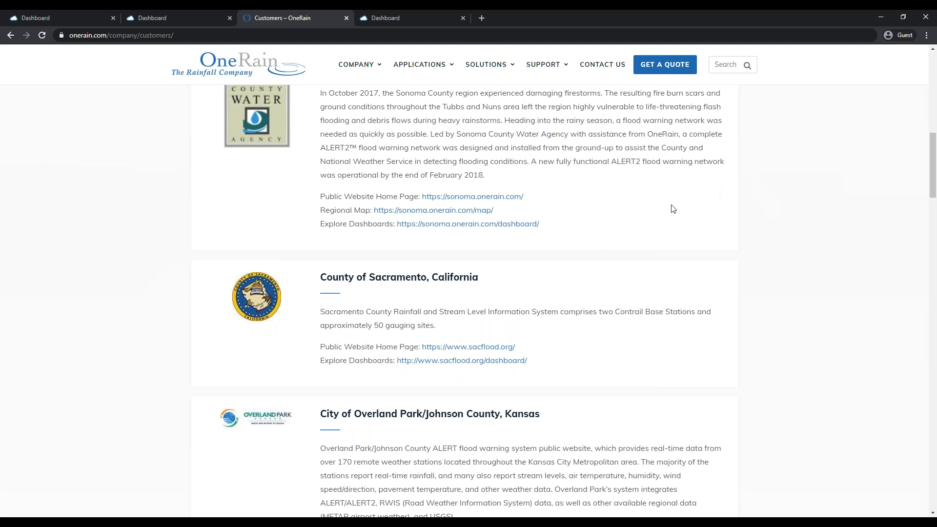
scroll(561, 214, "down", 3)
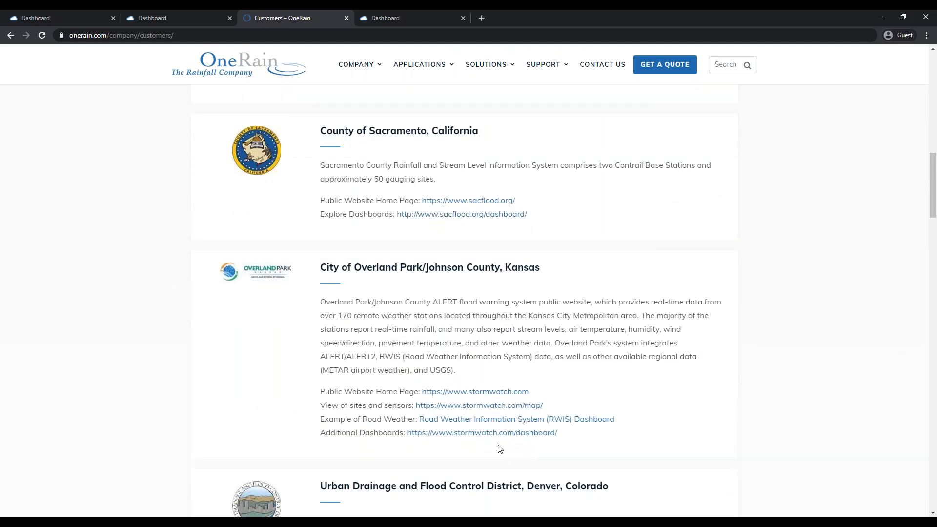
scroll(500, 448, "up", 7)
scroll(500, 448, "down", 11)
scroll(449, 453, "down", 2)
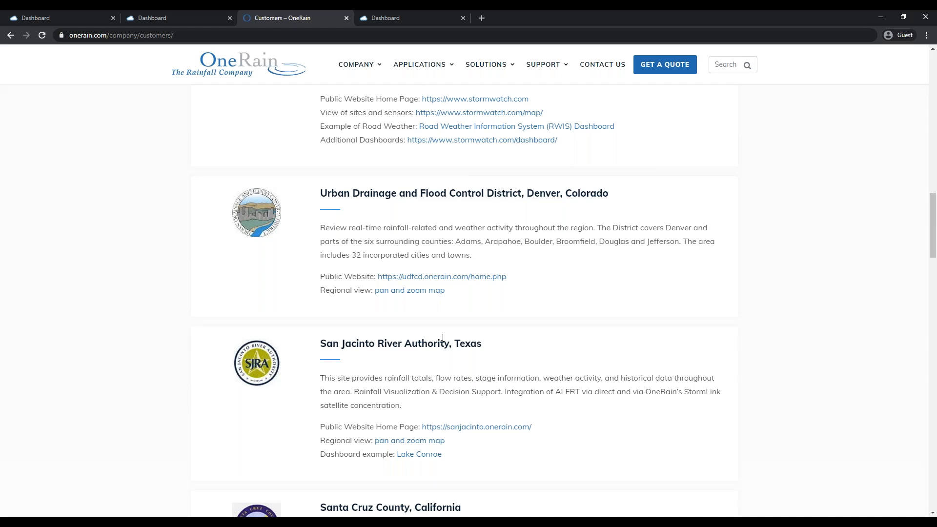
key("super+Tab")
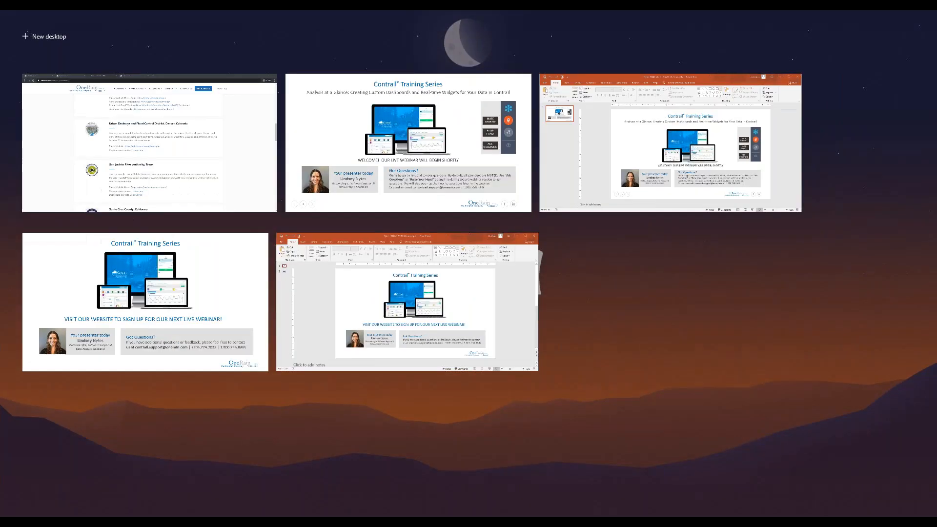
key("Escape")
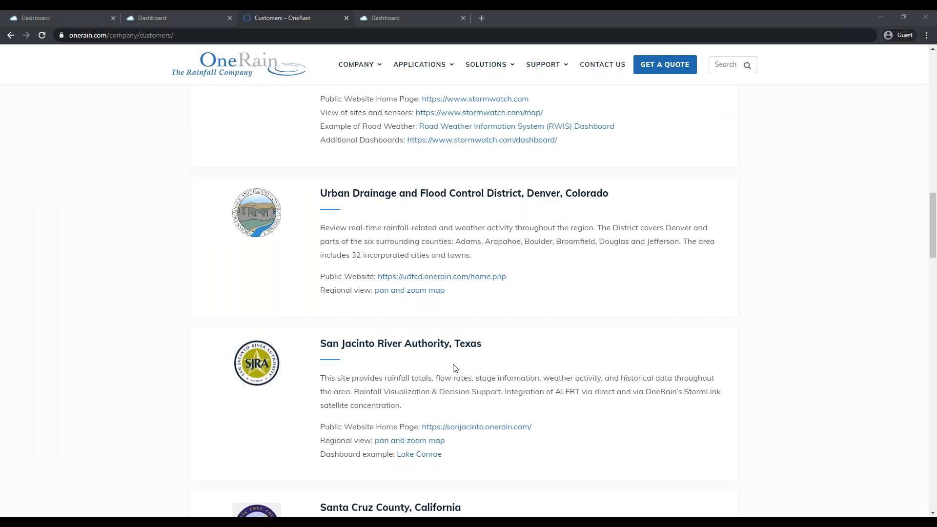
- Switch to the closing webinar slide, return to the OneRain site in Chrome, and open its Upcoming Live Webinars page
key("alt+Tab")
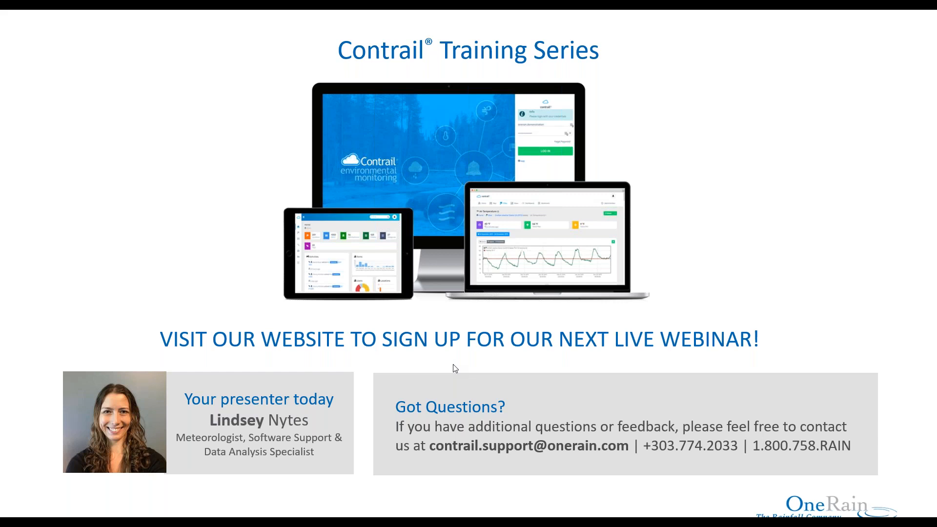
key("super+Tab")
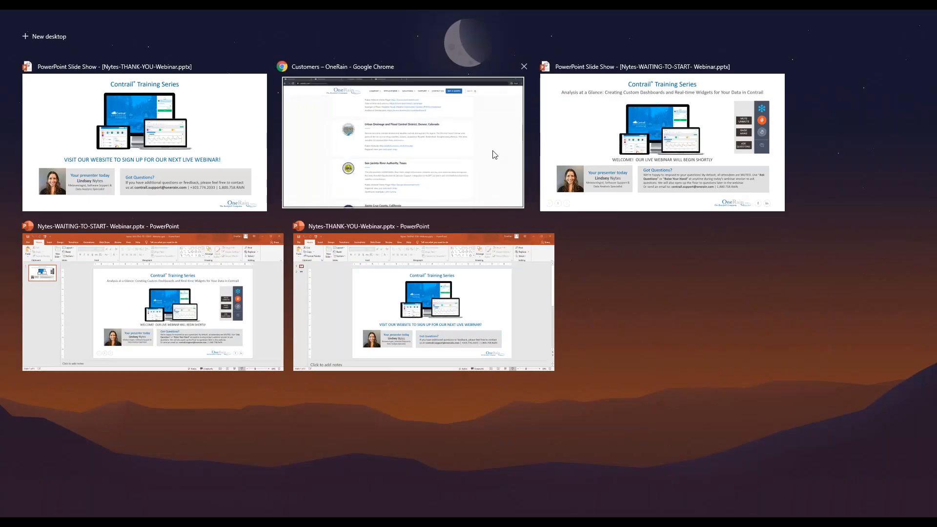
left_click(494, 155)
mouse_move(545, 64)
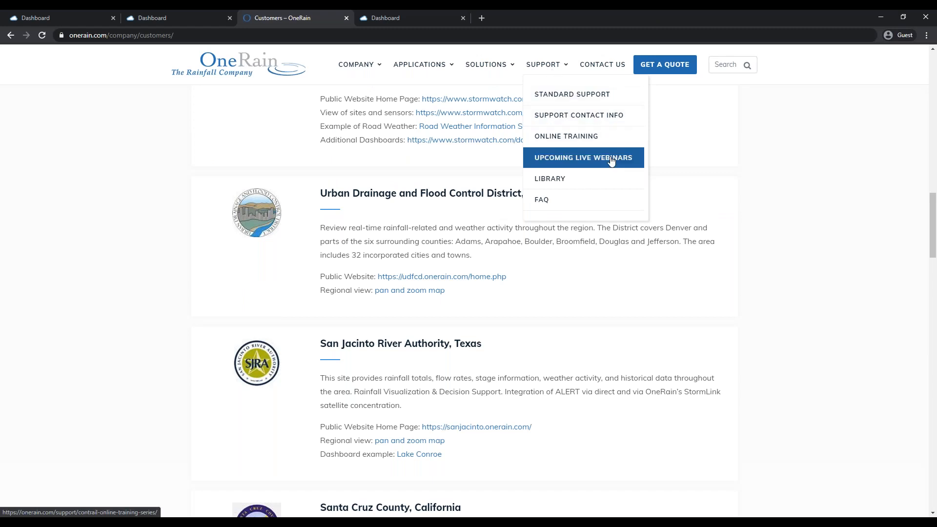
left_click(607, 137)
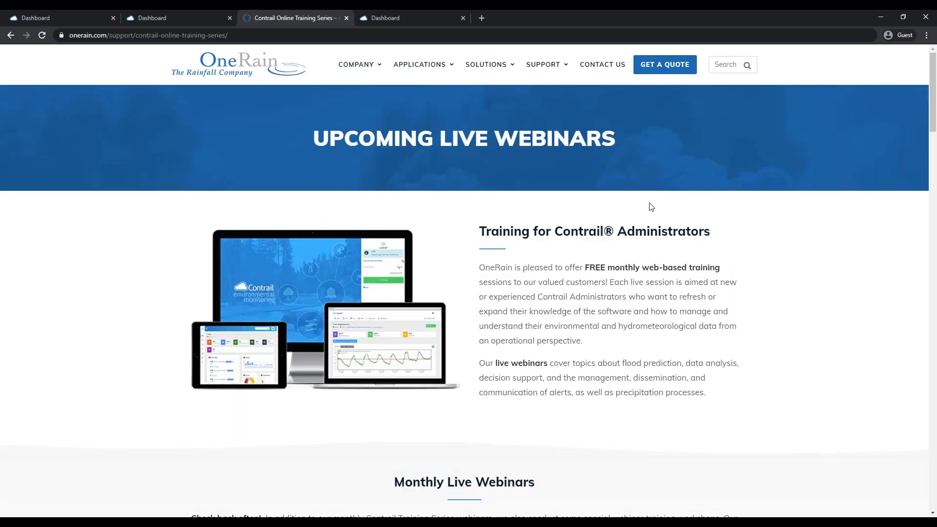
- Review the webinar schedule and expand the details of the November 19, 2020 session on effective data visualization
scroll(649, 206, "down", 7)
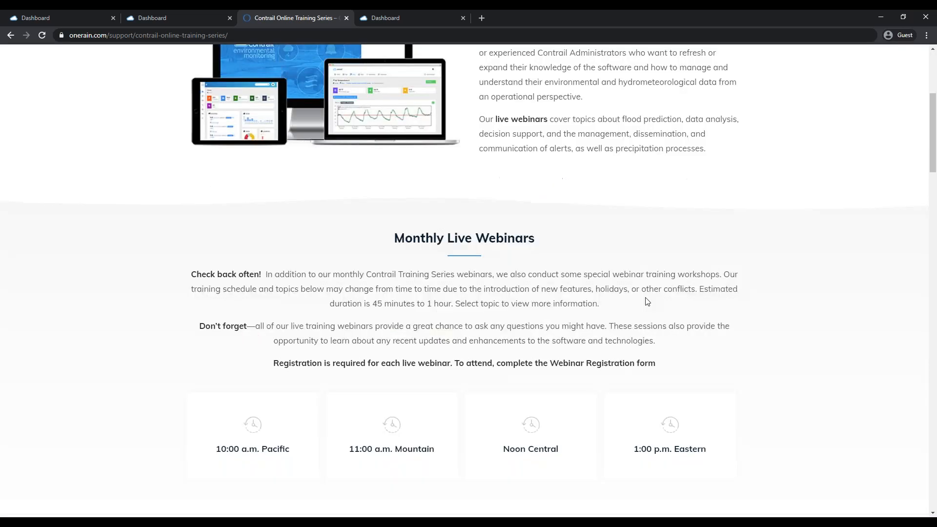
scroll(645, 303, "down", 5)
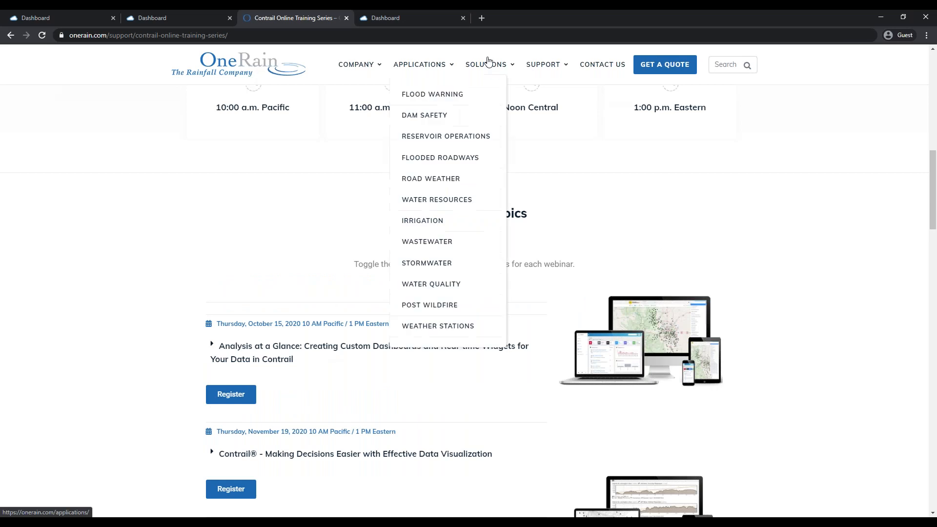
mouse_move(544, 65)
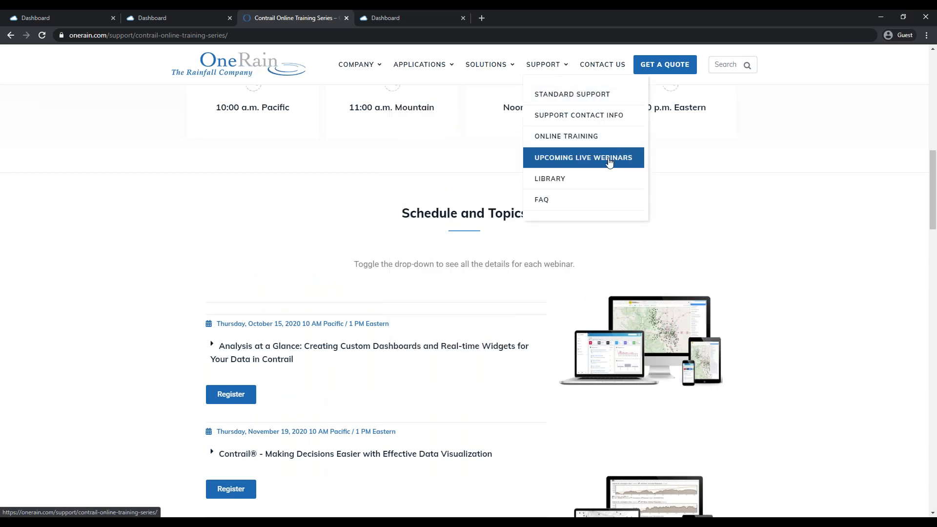
scroll(428, 328, "down", 2)
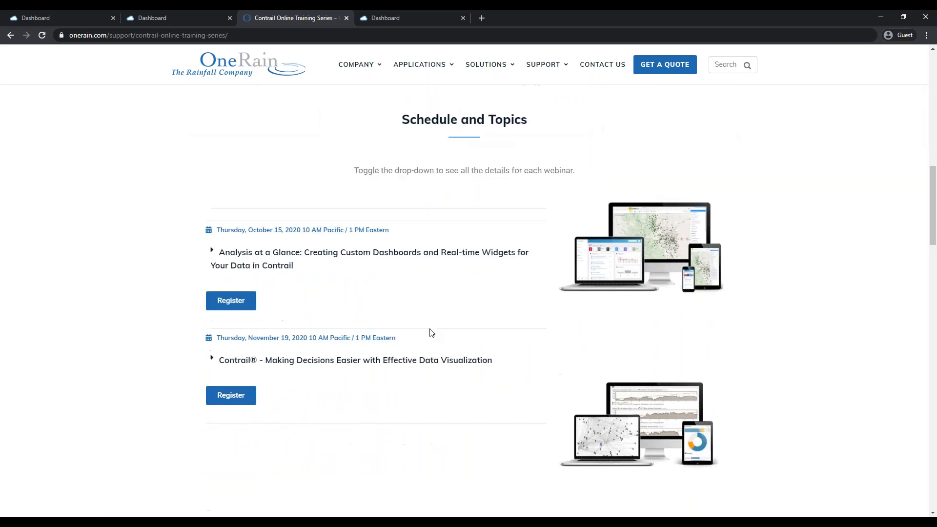
left_click(220, 361)
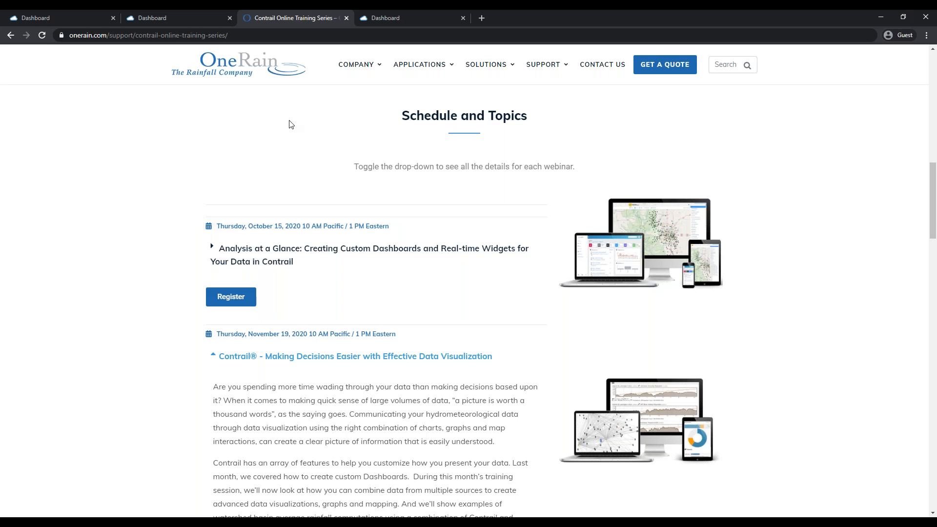
scroll(456, 303, "down", 4)
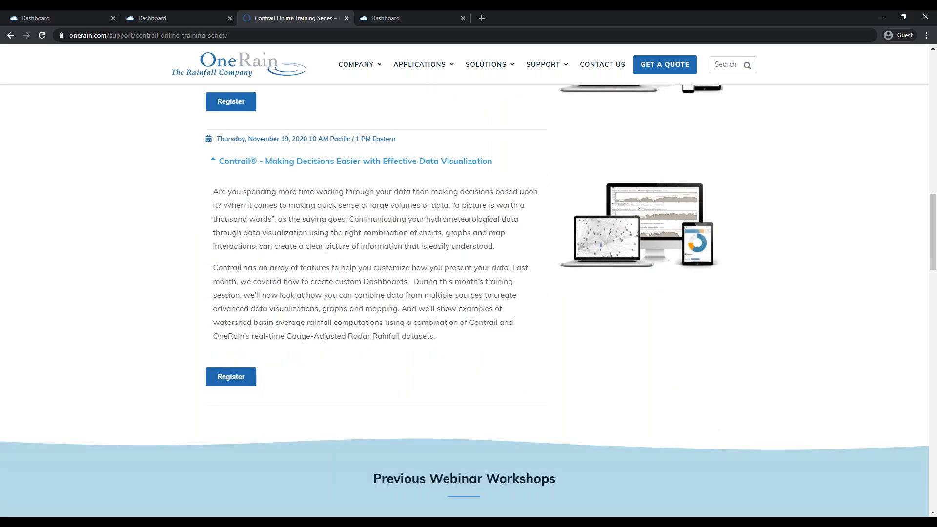